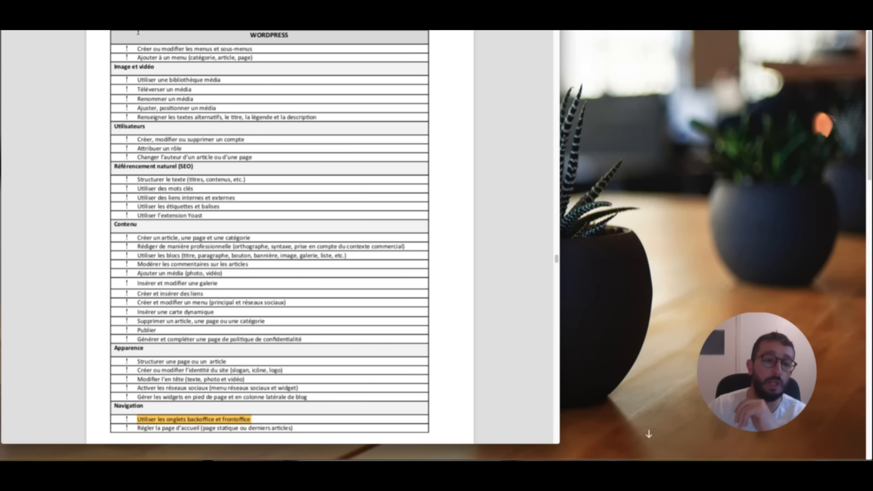
- Select and deselect a few checklist lines, then return to the WordPress site
{"action": "left_click_drag", "start_coordinate": [196, 262], "coordinate": [177, 260]}
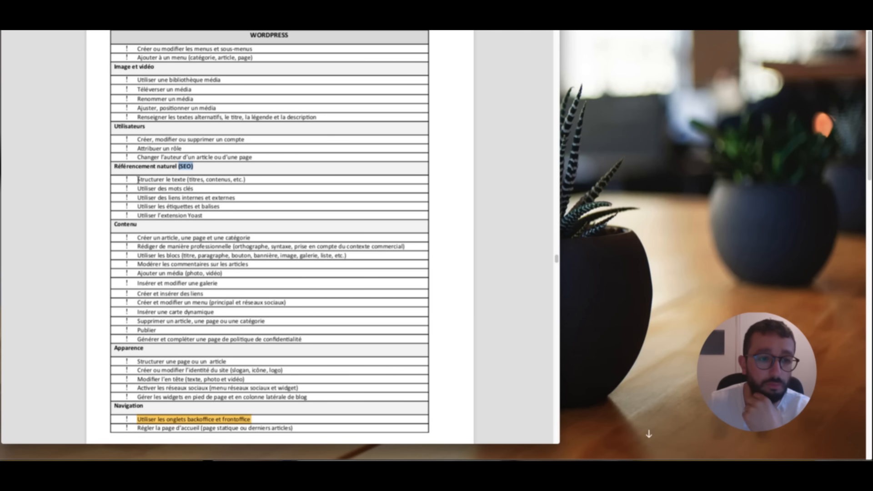
{"action": "left_click_drag", "start_coordinate": [138, 179], "coordinate": [406, 183]}
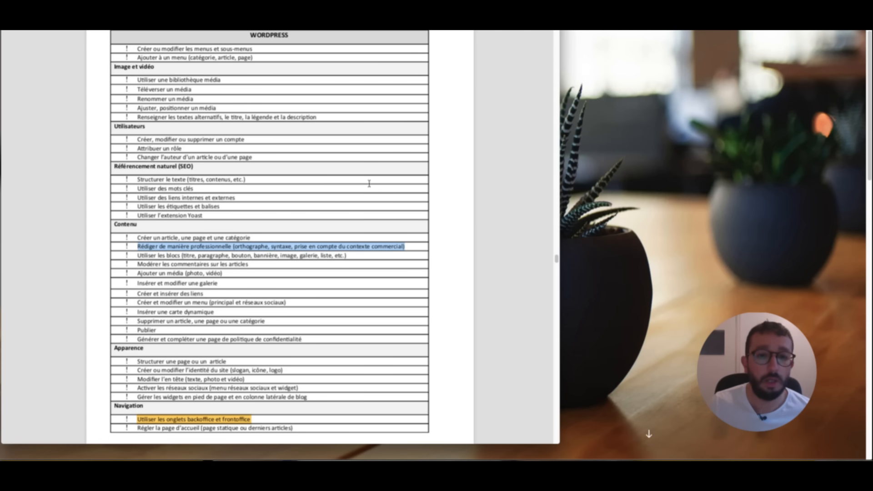
{"action": "left_click", "coordinate": [410, 183]}
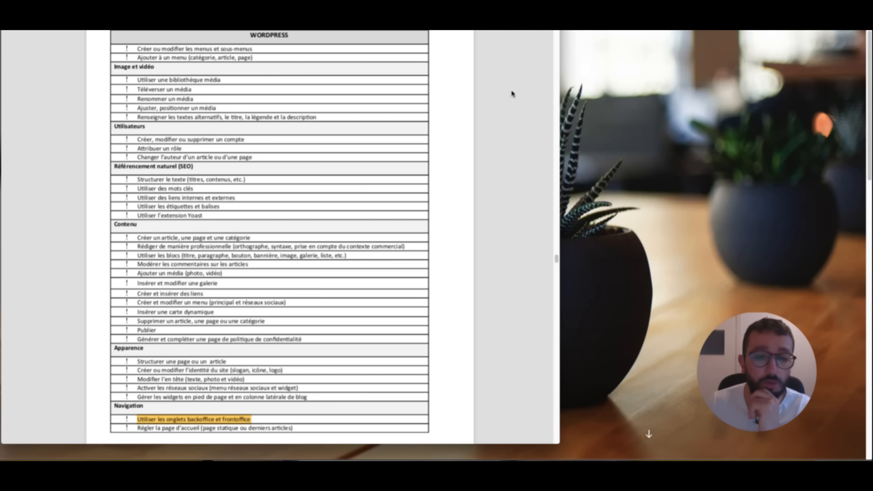
{"action": "left_click", "coordinate": [603, 144]}
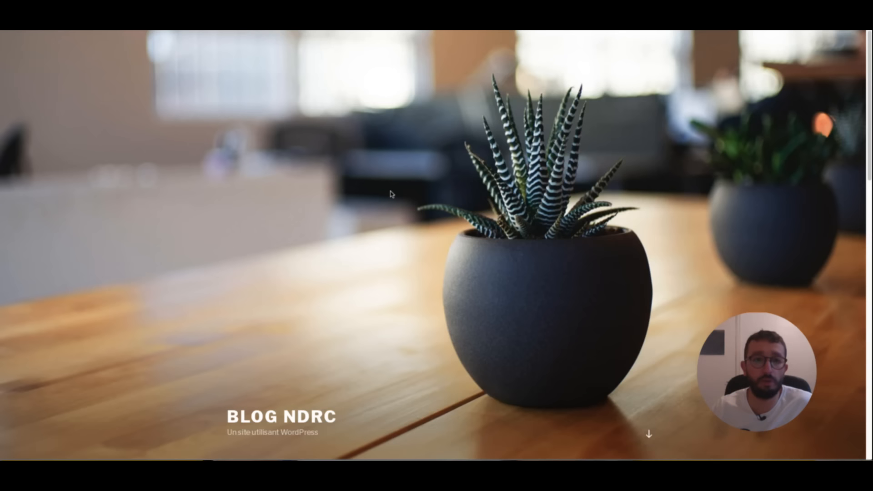
- Scroll through the Blog NDRC public homepage
{"action": "scroll", "coordinate": [390, 195], "scroll_direction": "down", "scroll_amount": 10}
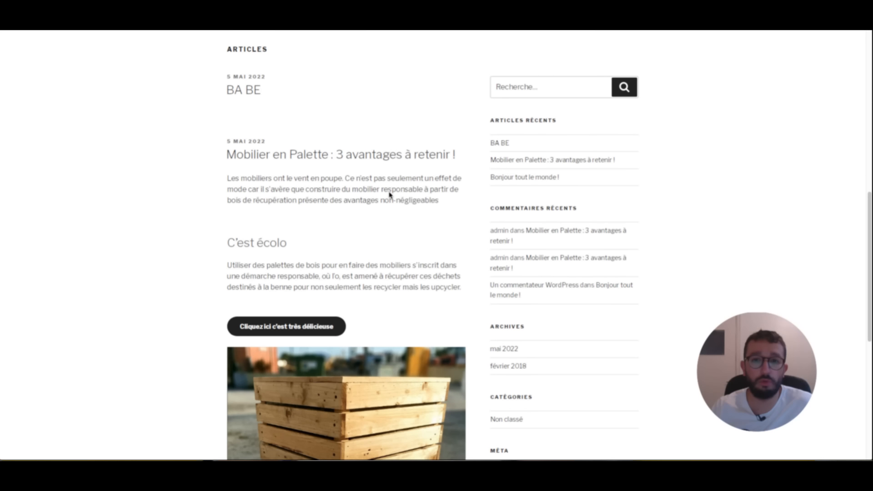
{"action": "scroll", "coordinate": [389, 195], "scroll_direction": "down", "scroll_amount": 7}
{"action": "scroll", "coordinate": [389, 194], "scroll_direction": "up", "scroll_amount": 17}
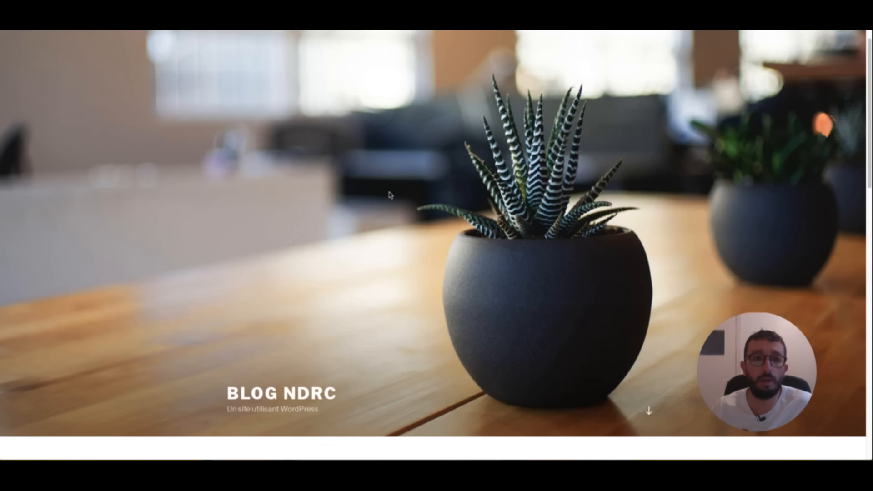
{"action": "scroll", "coordinate": [349, 245], "scroll_direction": "down", "scroll_amount": 8}
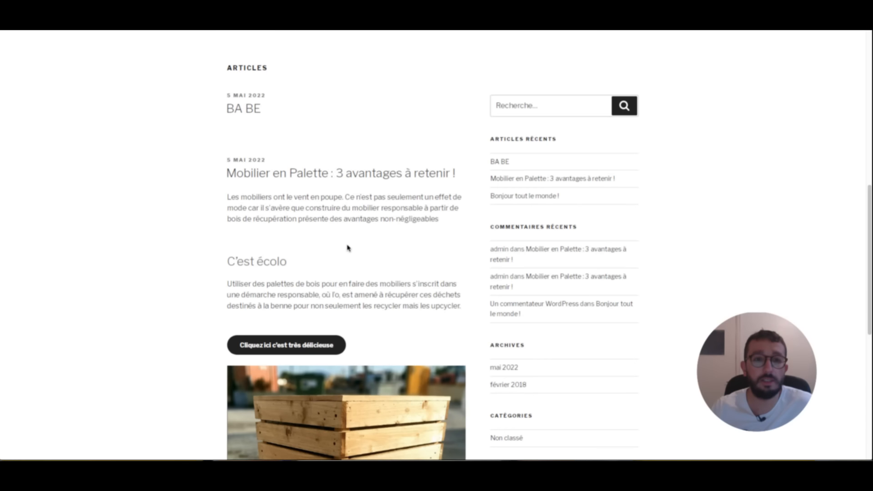
{"action": "scroll", "coordinate": [348, 248], "scroll_direction": "up", "scroll_amount": 8}
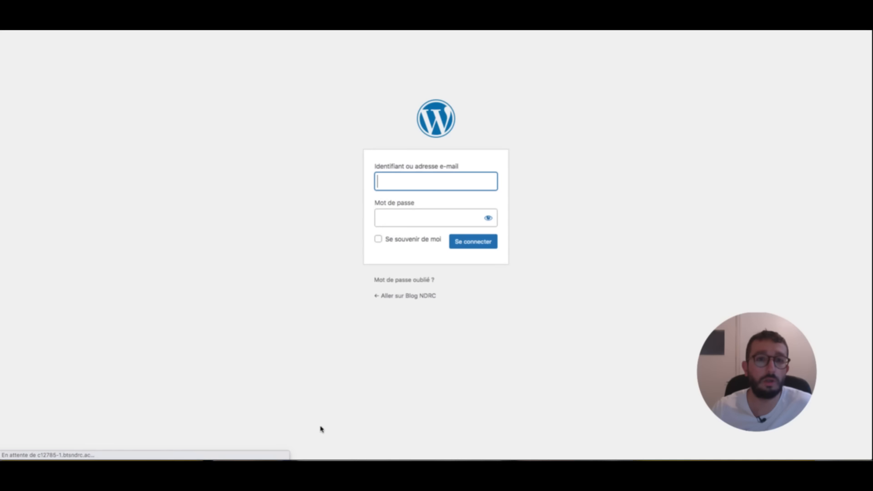
- Sign in to WordPress with the administrator username and the account password
{"action": "type", "text": "admin"}
{"action": "key", "text": "Tab"}
{"action": "type", "text": "********"}
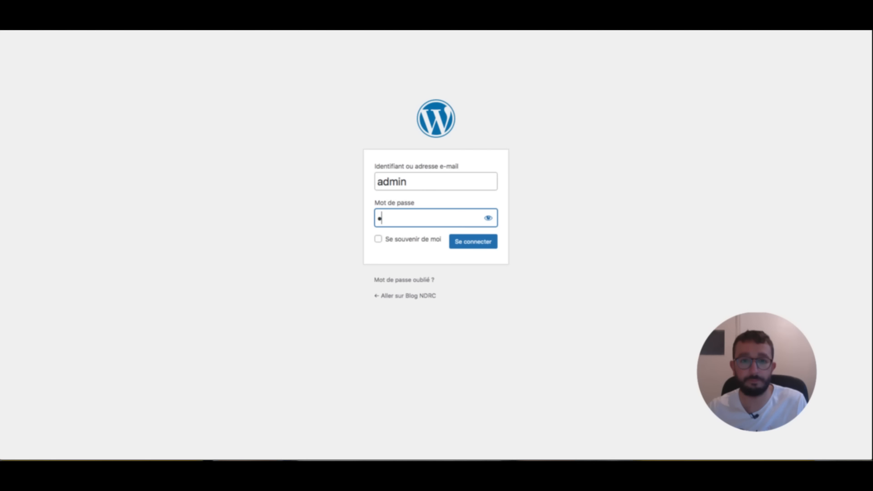
{"action": "type", "text": "*"}
{"action": "key", "text": "Return"}
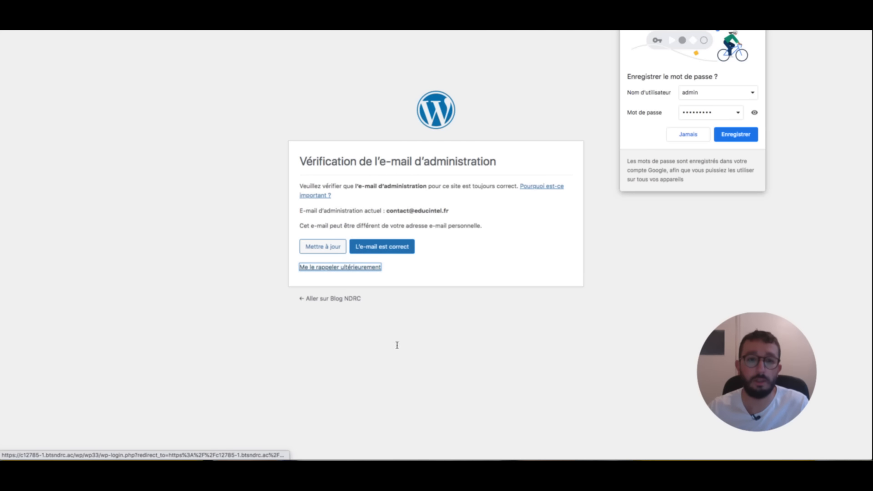
- Postpone the admin e-mail check with 'Me le rappeler ultérieurement' and look over the dashboard
{"action": "left_click", "coordinate": [378, 268]}
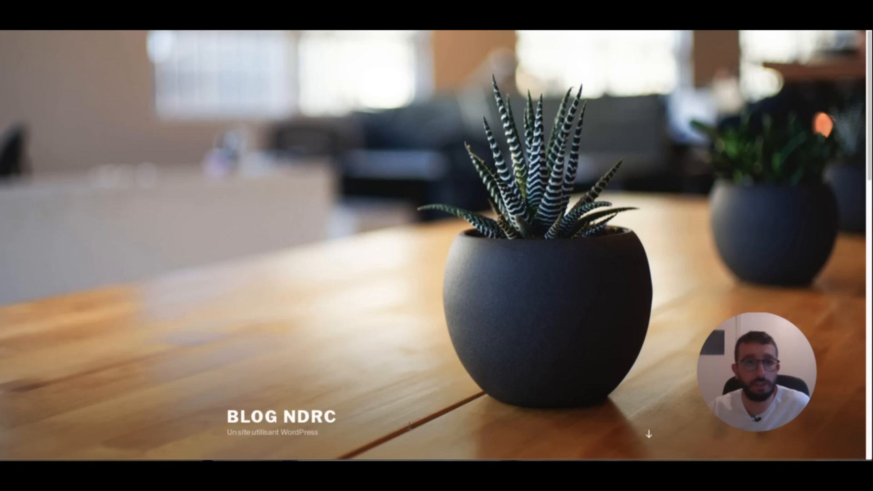
{"action": "scroll", "coordinate": [397, 309], "scroll_direction": "down", "scroll_amount": 10}
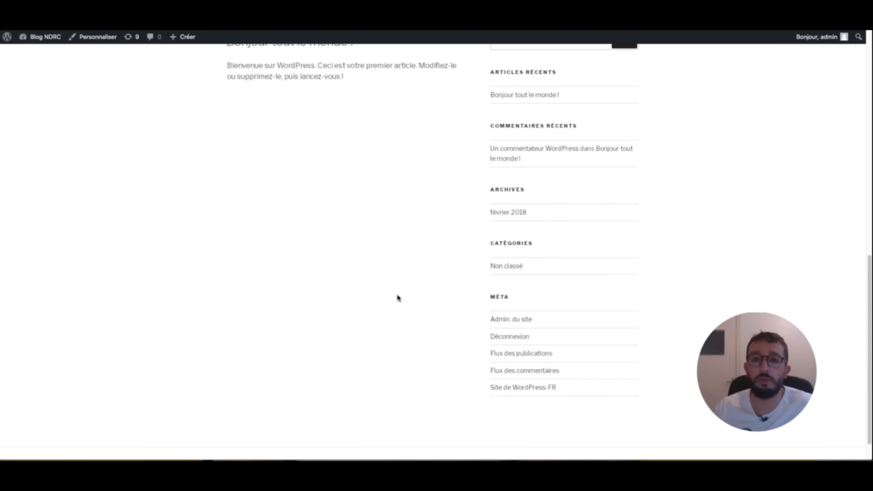
{"action": "scroll", "coordinate": [397, 298], "scroll_direction": "up", "scroll_amount": 10}
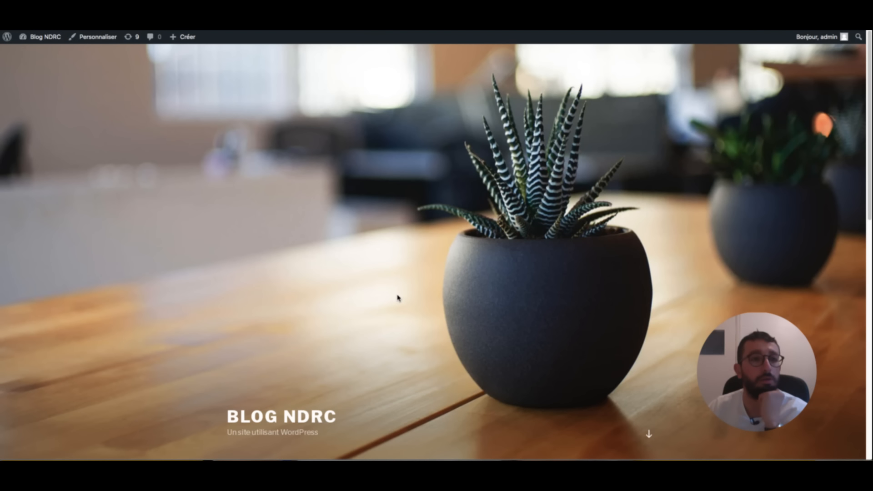
{"action": "scroll", "coordinate": [349, 195], "scroll_direction": "down", "scroll_amount": 10}
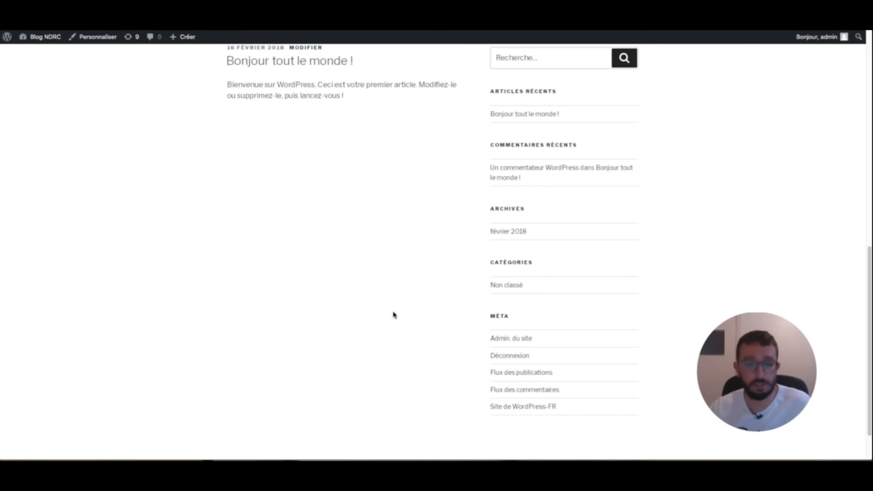
- Highlight the 'Régler la page d'accueil' checklist row in orange, then return to WordPress
{"action": "scroll", "coordinate": [395, 312], "scroll_direction": "up", "scroll_amount": 10}
{"action": "key", "text": "alt+Tab"}
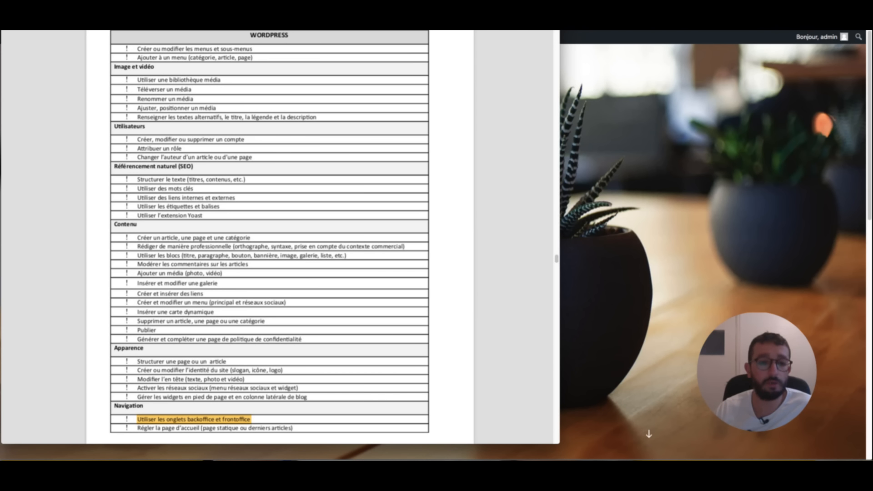
{"action": "left_click_drag", "start_coordinate": [293, 428], "coordinate": [137, 428]}
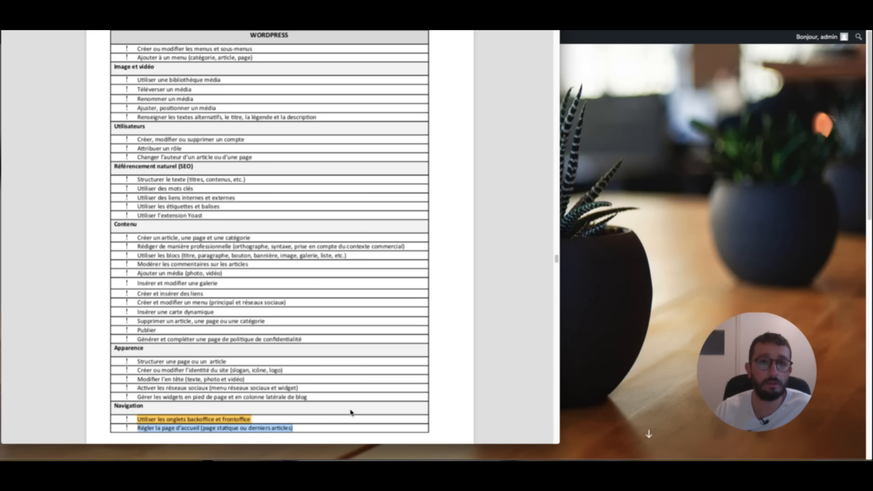
{"action": "key", "text": "ctrl+super+h"}
{"action": "left_click", "coordinate": [330, 36]}
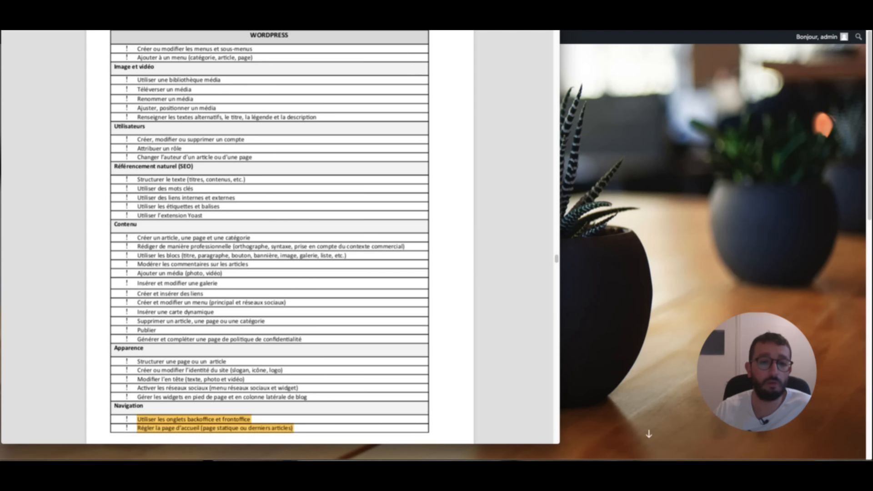
{"action": "left_click", "coordinate": [662, 137]}
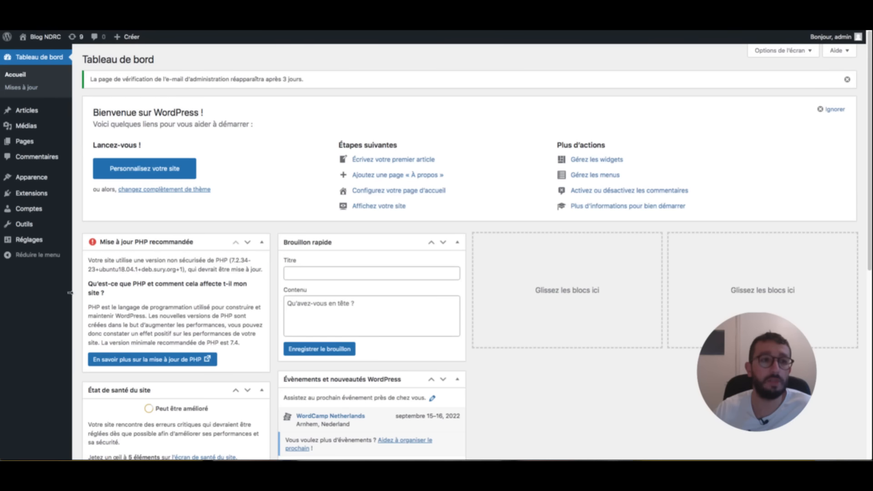
- Open Réglages > Lecture to see what the home page displays
{"action": "left_click", "coordinate": [28, 195]}
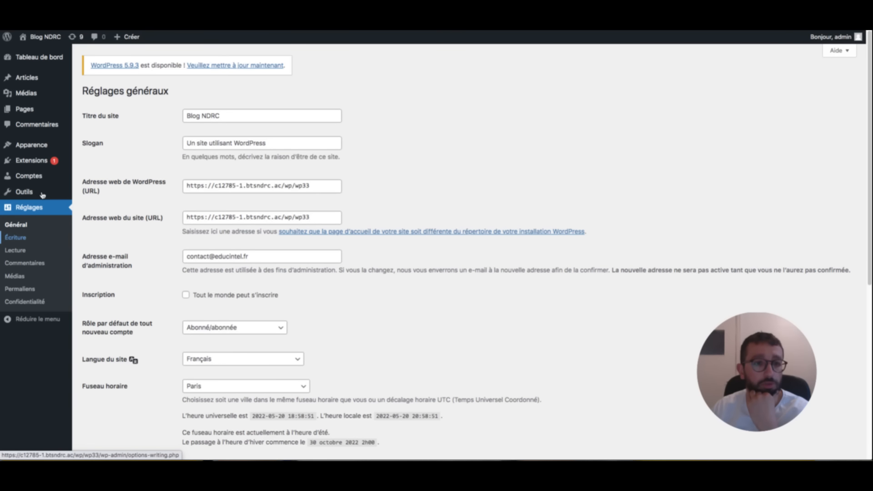
{"action": "left_click", "coordinate": [15, 251]}
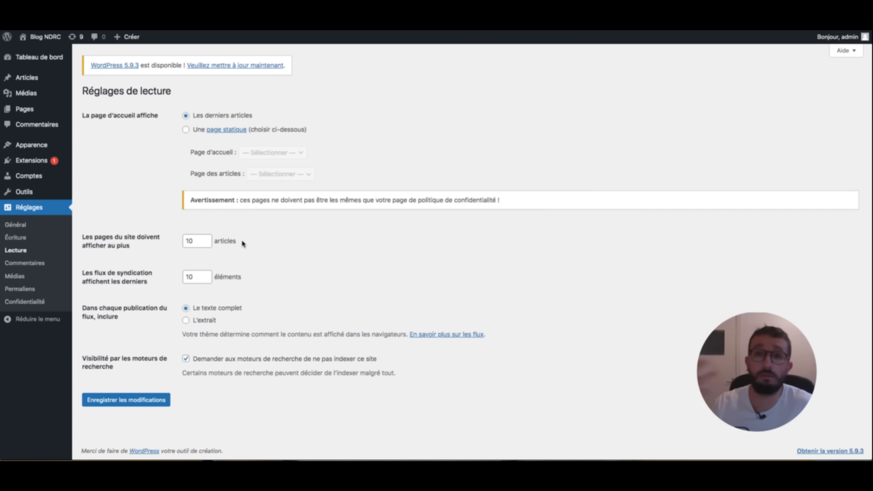
- Open the Réglages > Écriture settings page
{"action": "left_click", "coordinate": [16, 237]}
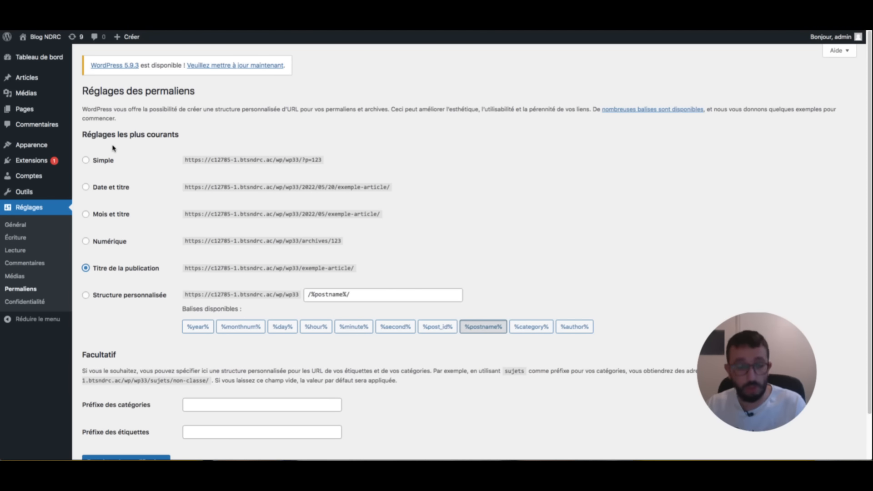
- Glance at the checklist, go to the WordPress Pages list, and add a new page
{"action": "key", "text": "alt+Tab"}
{"action": "key", "text": "alt+Tab"}
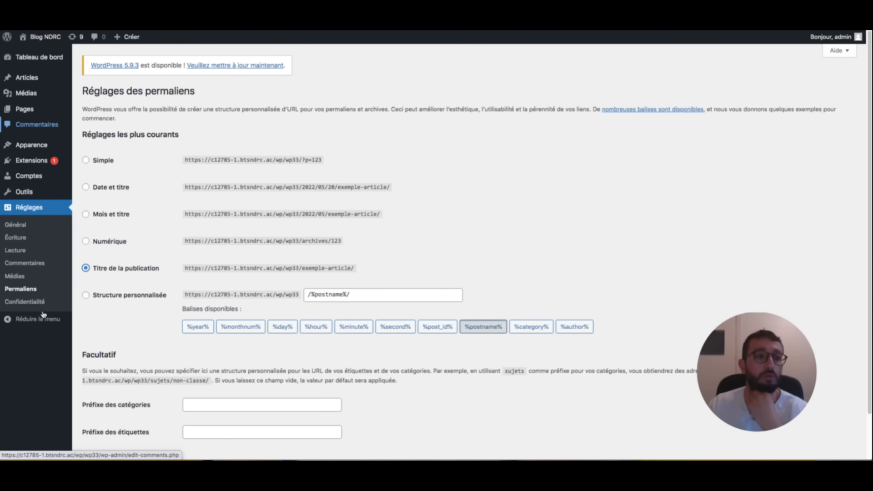
{"action": "left_click", "coordinate": [25, 110]}
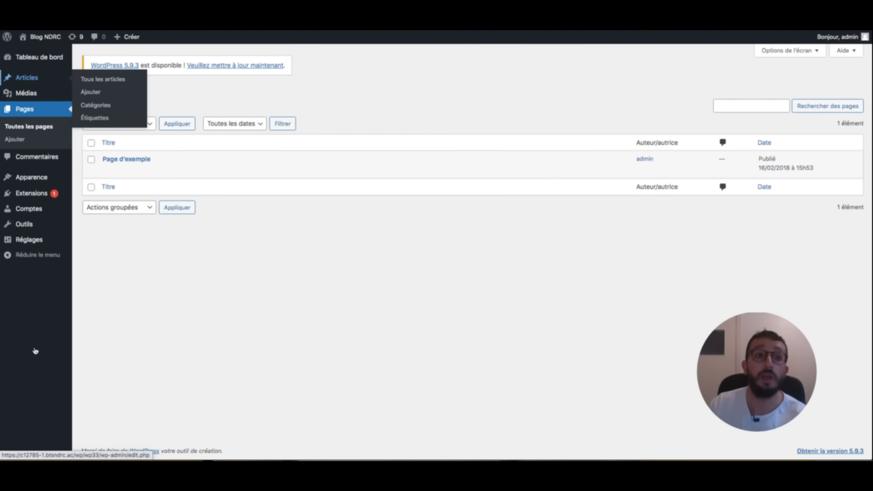
{"action": "left_click", "coordinate": [34, 78]}
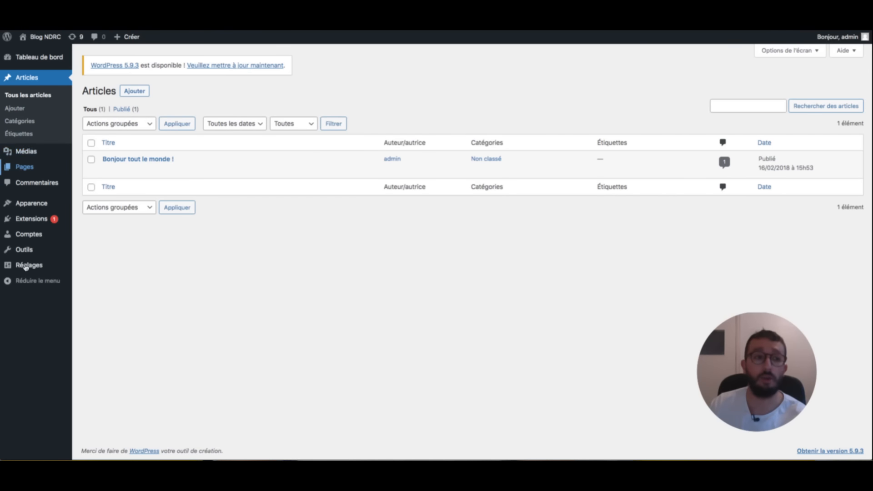
{"action": "left_click", "coordinate": [25, 167]}
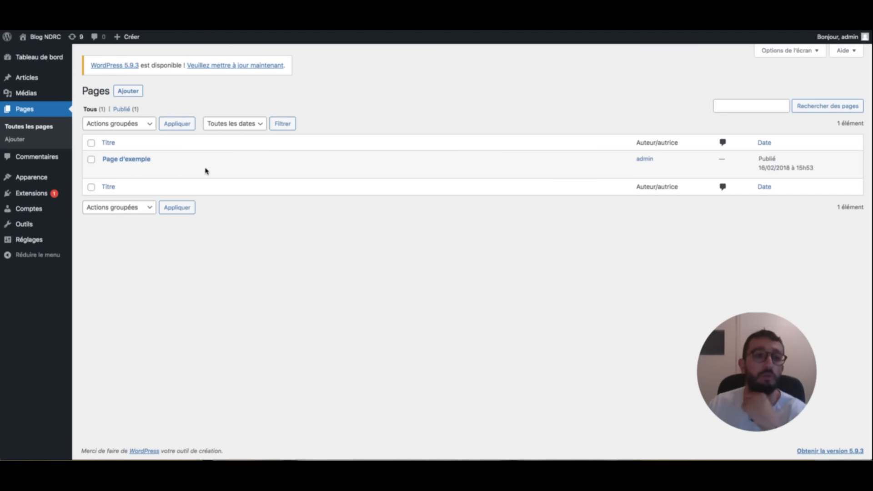
{"action": "mouse_move", "coordinate": [128, 160]}
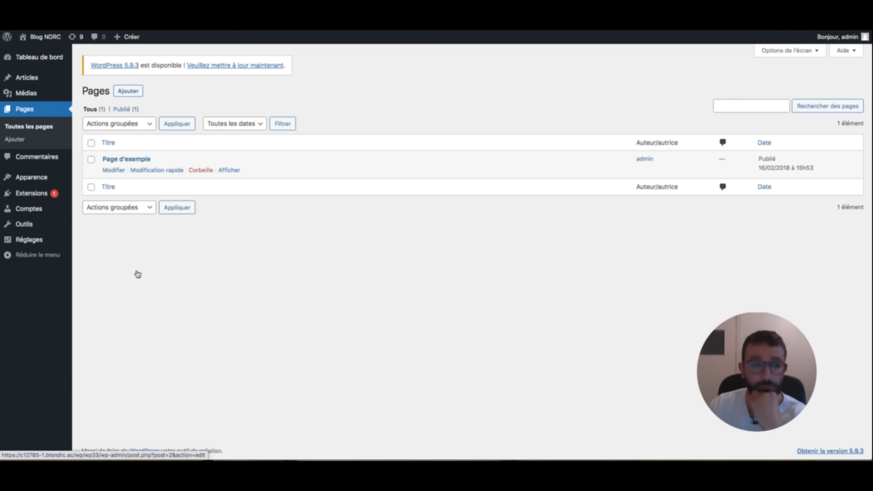
{"action": "left_click", "coordinate": [128, 91]}
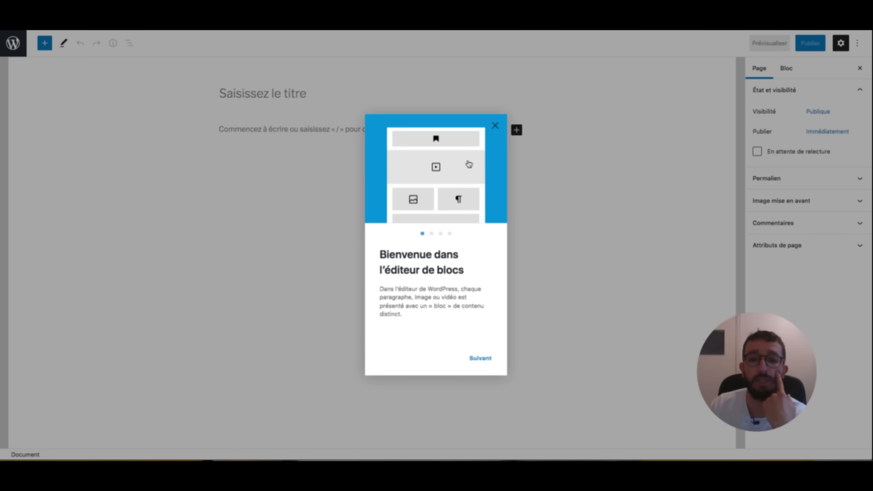
- Title the new page 'Page d'accueil', publish it, and return to the Pages list
{"action": "left_click", "coordinate": [496, 126]}
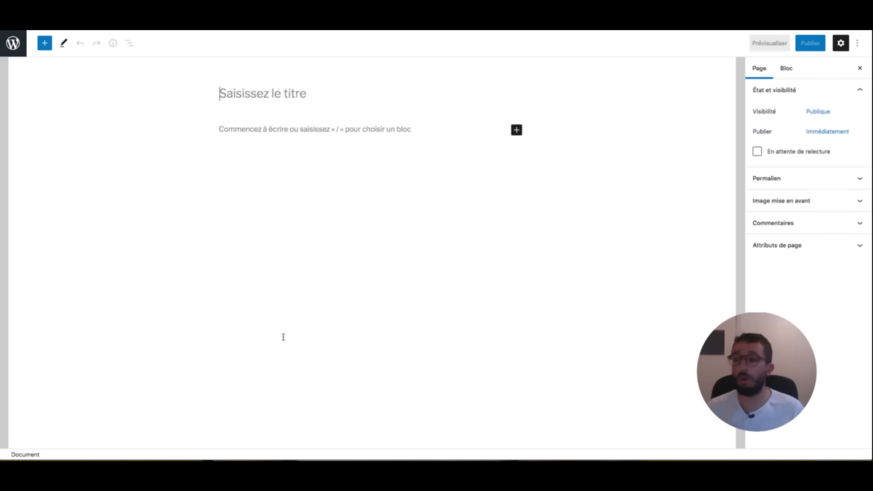
{"action": "type", "text": "Page d'c"}
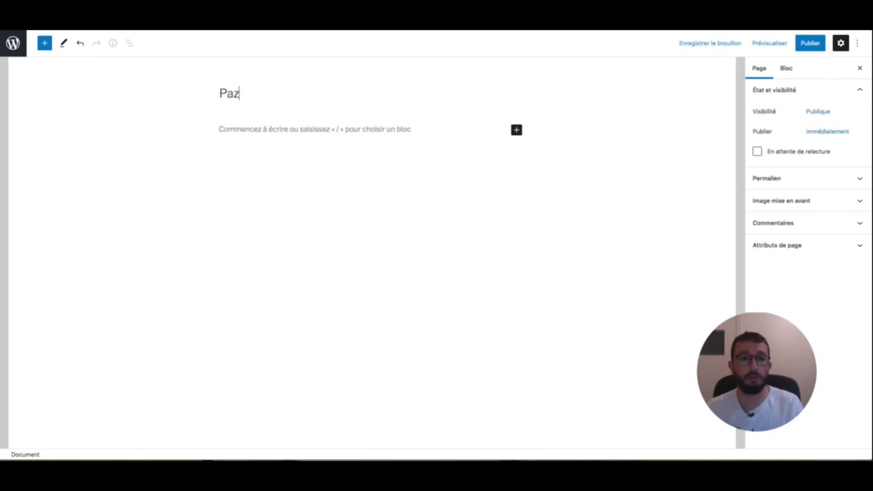
{"action": "key", "text": "BackSpace"}
{"action": "type", "text": "acuei"}
{"action": "key", "text": "BackSpace"}
{"action": "key", "text": "BackSpace"}
{"action": "key", "text": "BackSpace"}
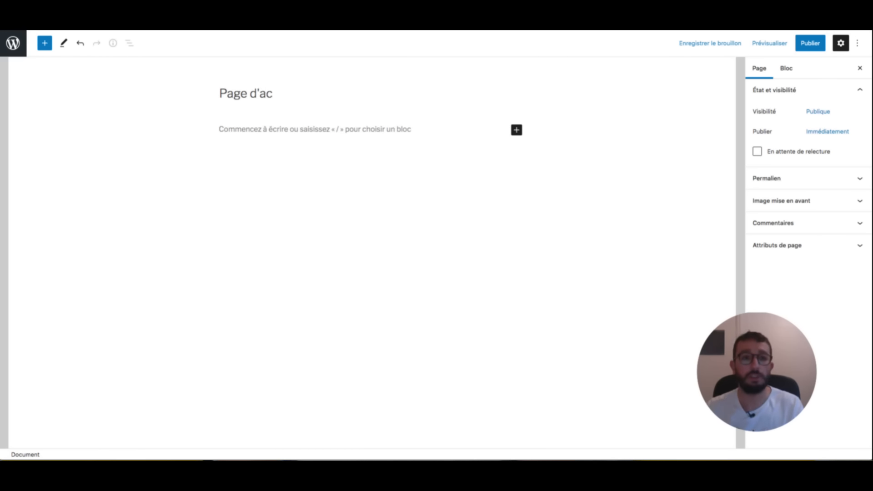
{"action": "type", "text": "cueil"}
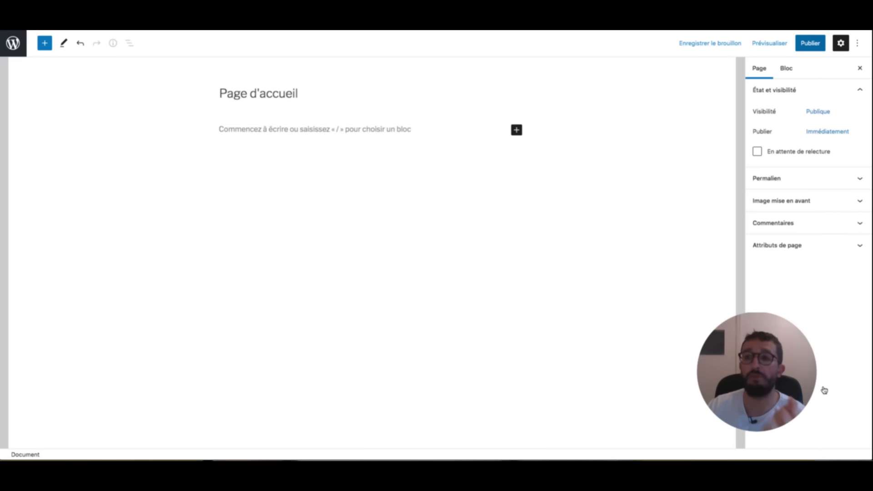
{"action": "left_click", "coordinate": [811, 43]}
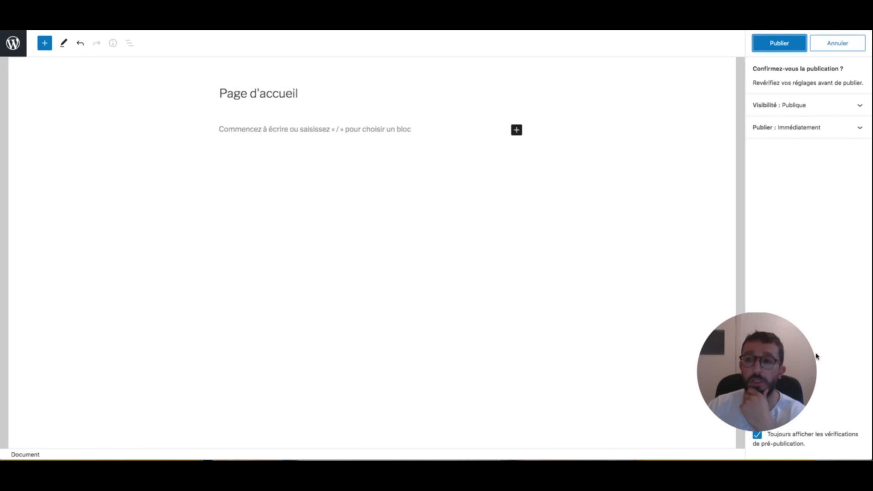
{"action": "left_click", "coordinate": [780, 43]}
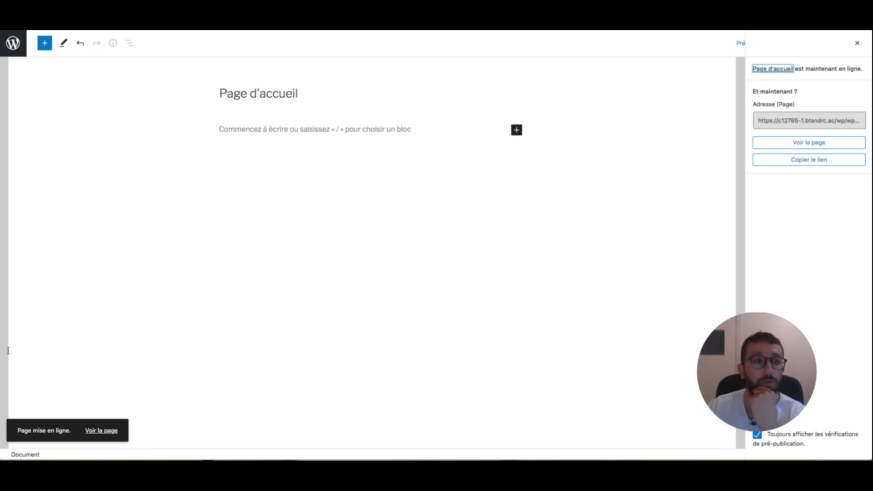
{"action": "left_click", "coordinate": [13, 43]}
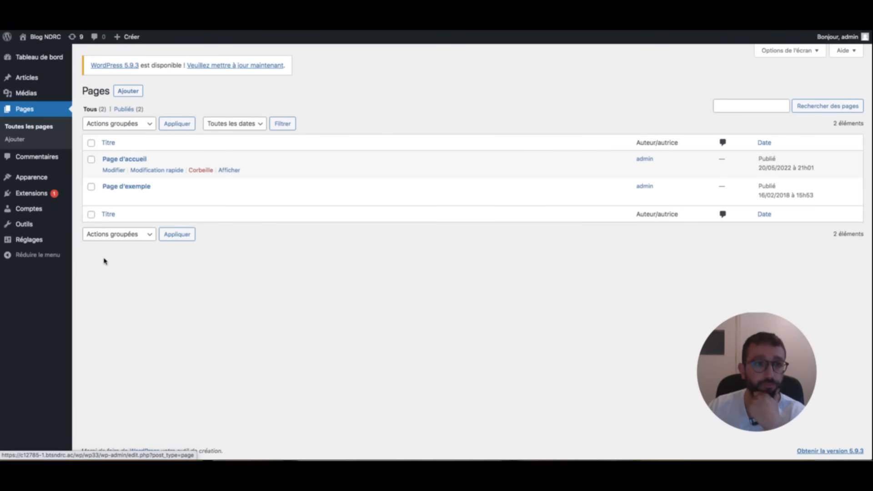
- Create and publish a page titled 'Page de vente'
{"action": "left_click", "coordinate": [128, 91]}
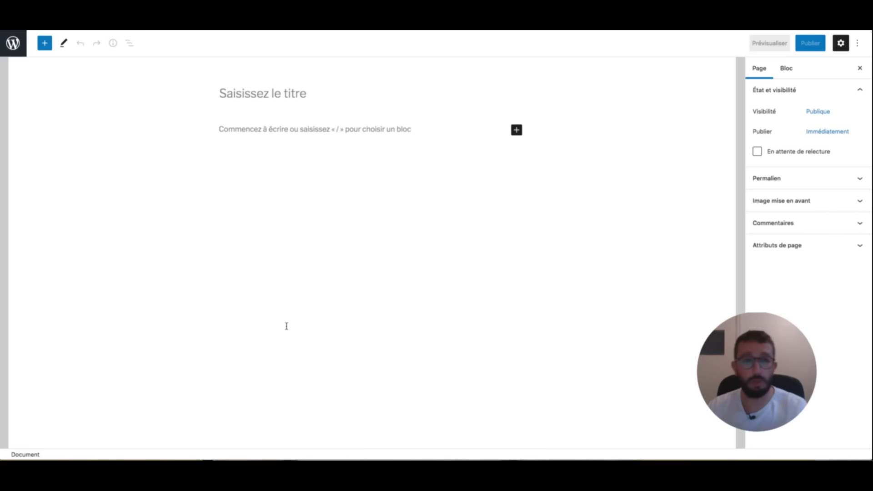
{"action": "type", "text": "Page de vente"}
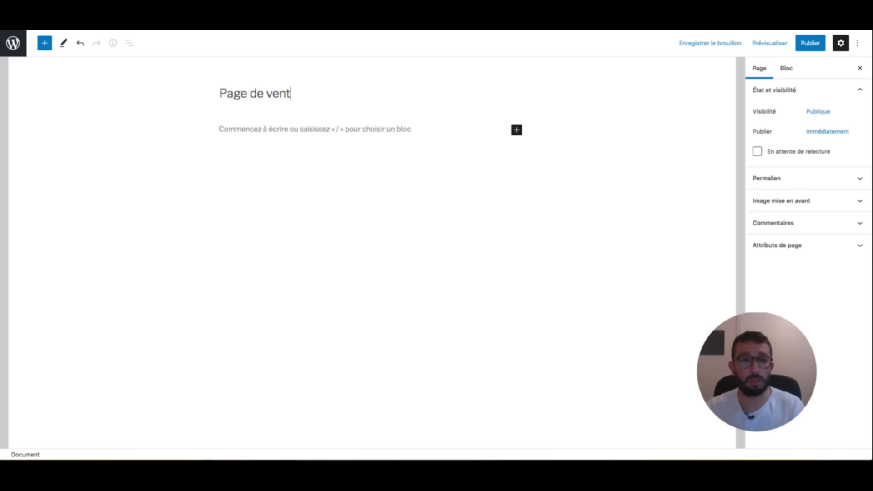
{"action": "left_click", "coordinate": [810, 43]}
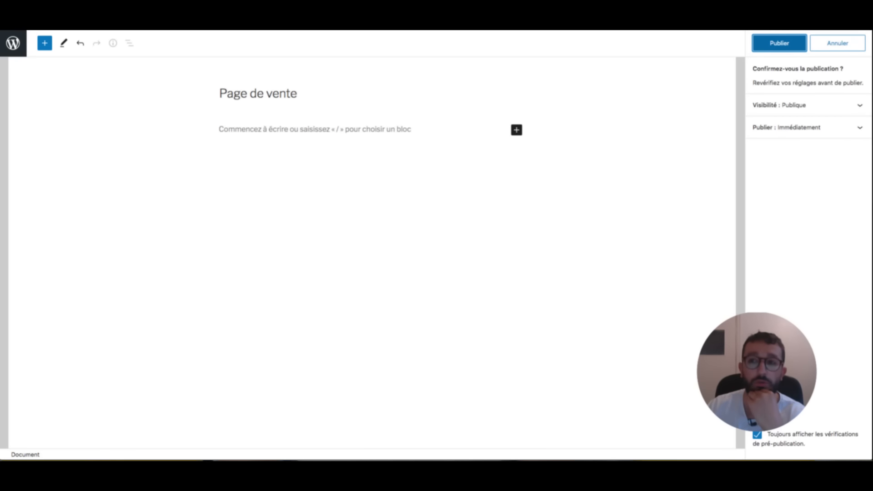
{"action": "left_click", "coordinate": [782, 43]}
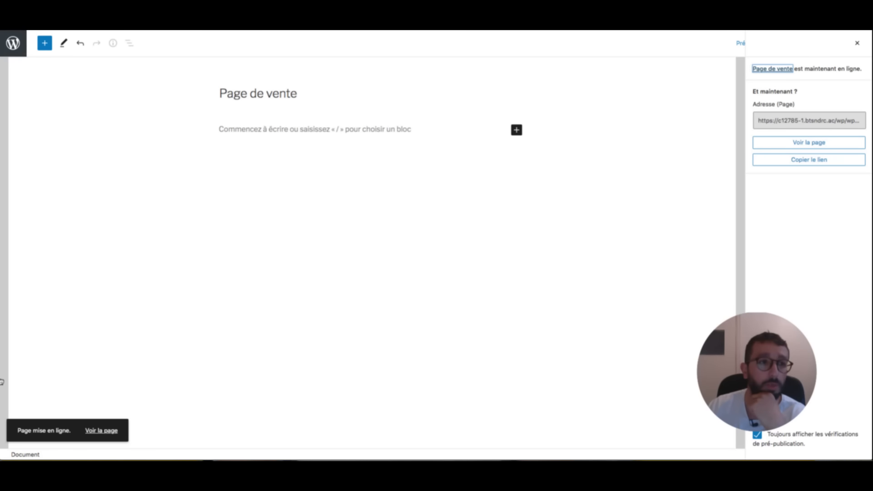
{"action": "left_click", "coordinate": [7, 386]}
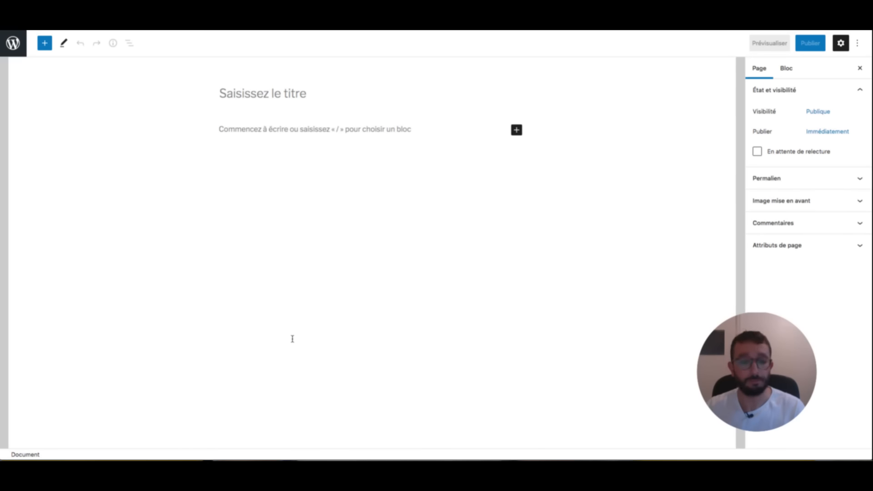
- Create and publish a page titled 'Page de produits'
{"action": "type", "text": "Page de re"}
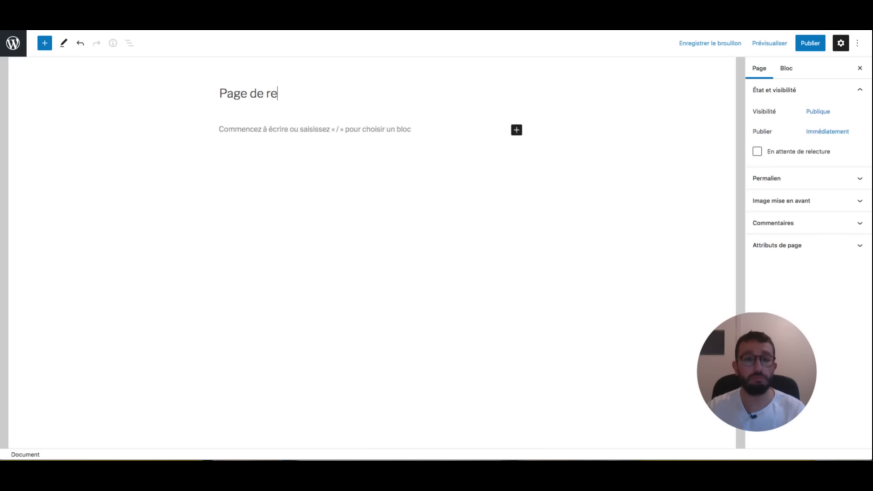
{"action": "key", "text": "BackSpace"}
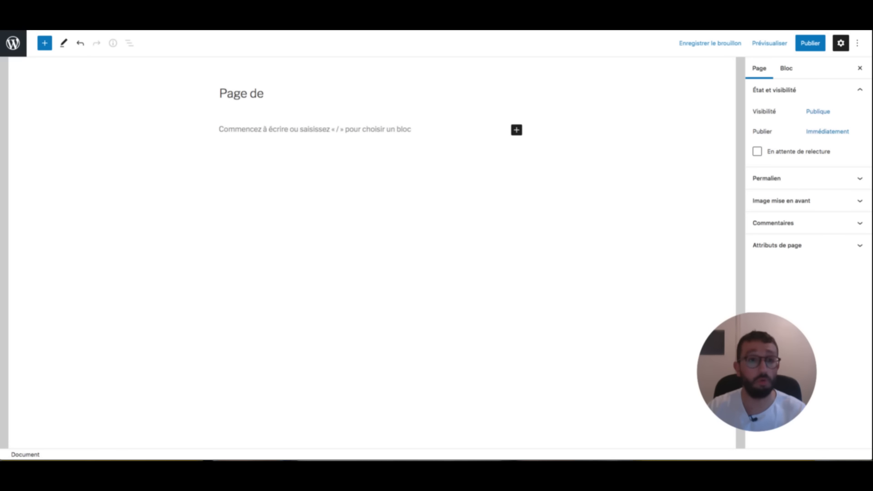
{"action": "type", "text": "produits"}
{"action": "left_click", "coordinate": [810, 43]}
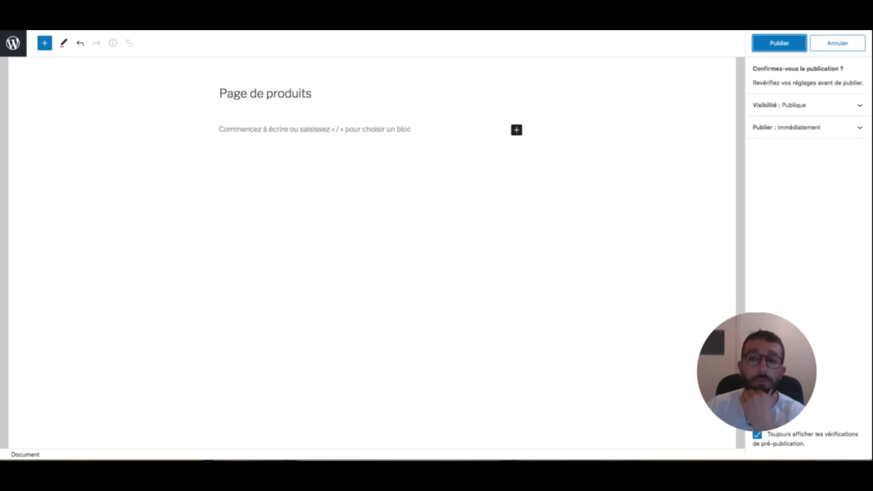
{"action": "left_click", "coordinate": [779, 43]}
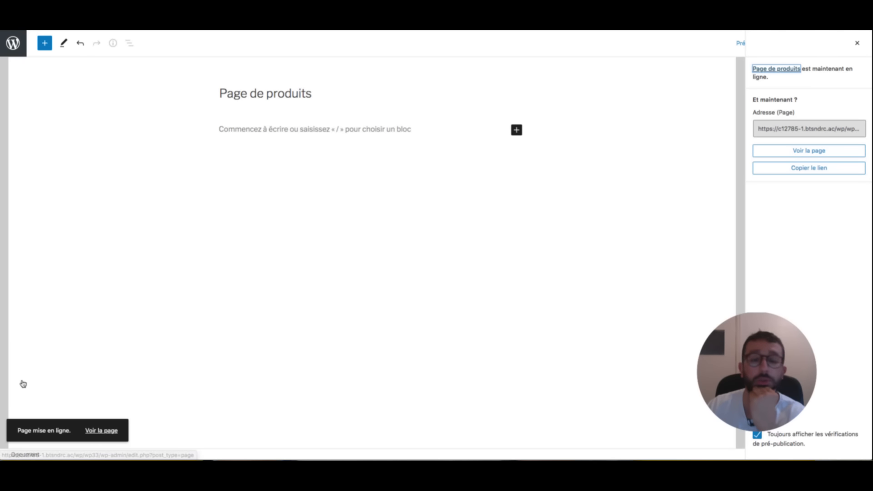
{"action": "left_click", "coordinate": [13, 43]}
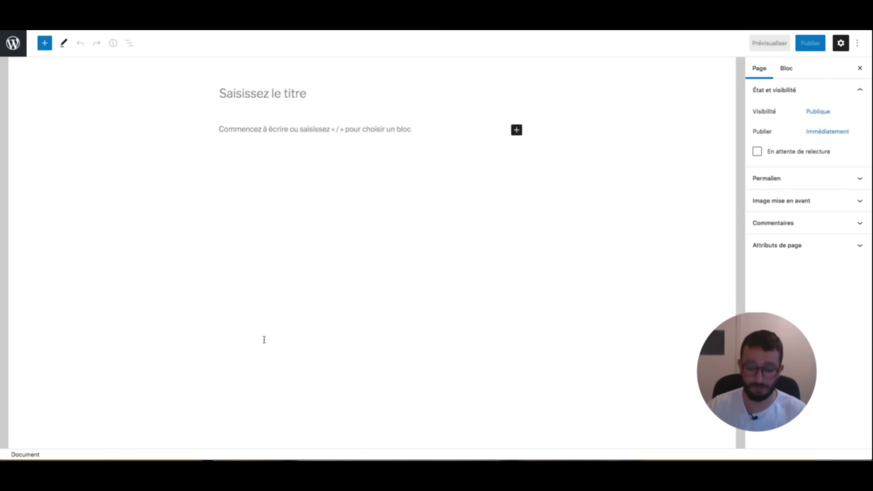
- Create and publish a page titled 'Page de formation'
{"action": "type", "text": "Page"}
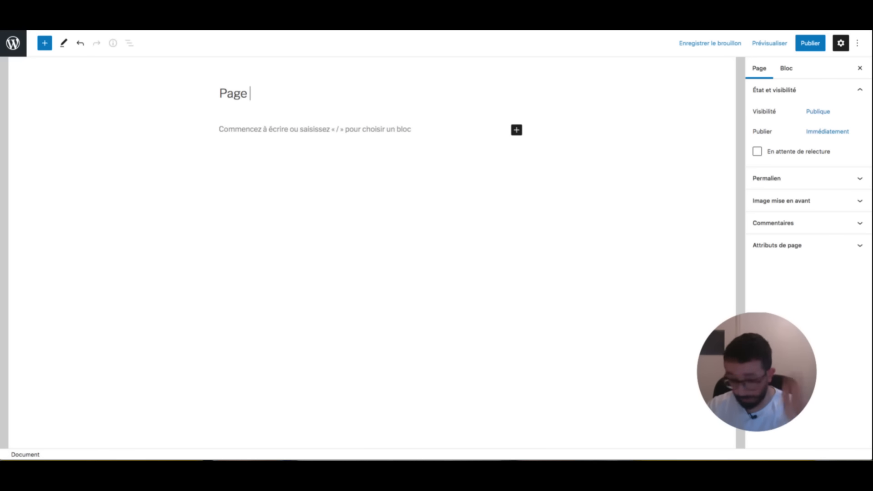
{"action": "type", "text": " de formation"}
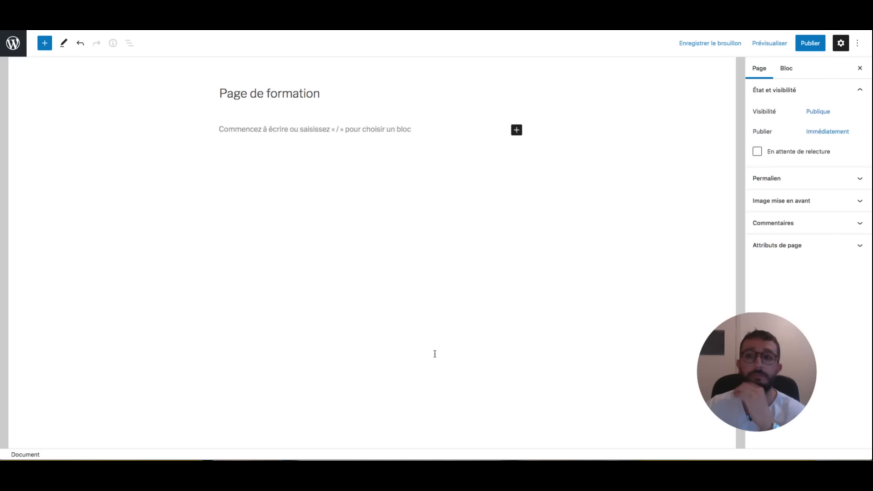
{"action": "left_click", "coordinate": [811, 43]}
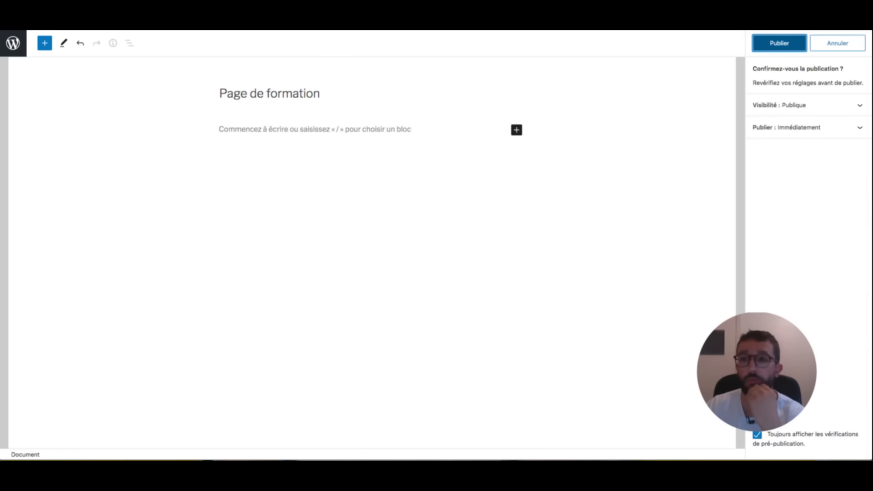
{"action": "left_click", "coordinate": [779, 43]}
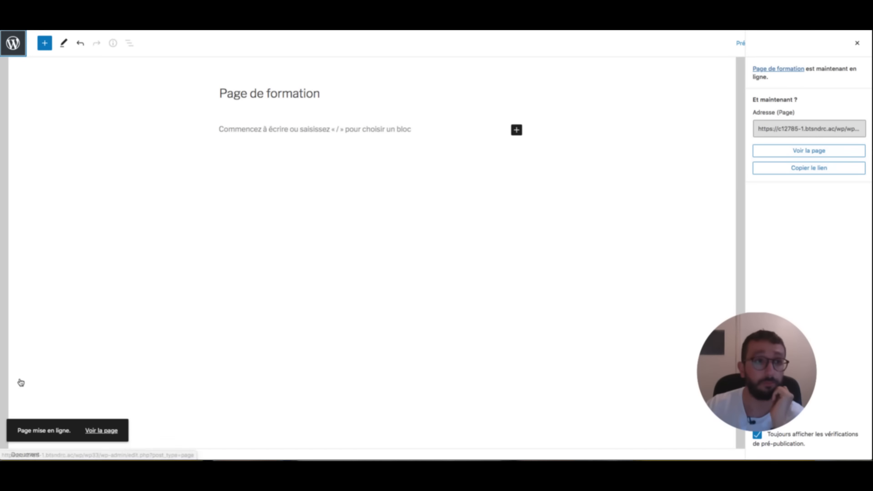
{"action": "left_click", "coordinate": [13, 43]}
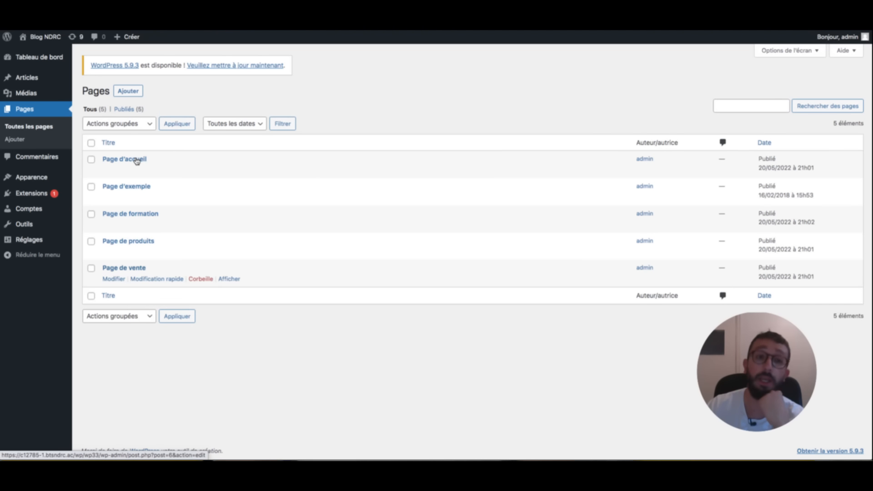
- Create and publish a page titled 'Blog', then return to the Pages list
{"action": "left_click", "coordinate": [129, 91]}
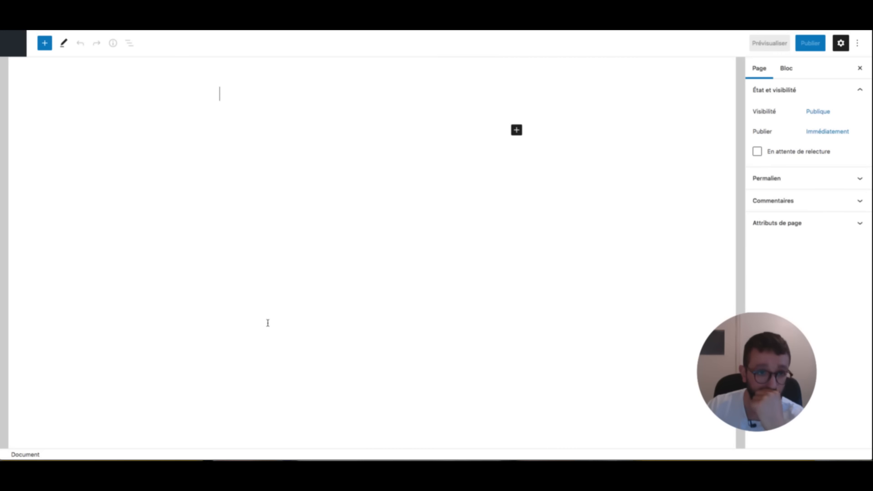
{"action": "type", "text": "Blog"}
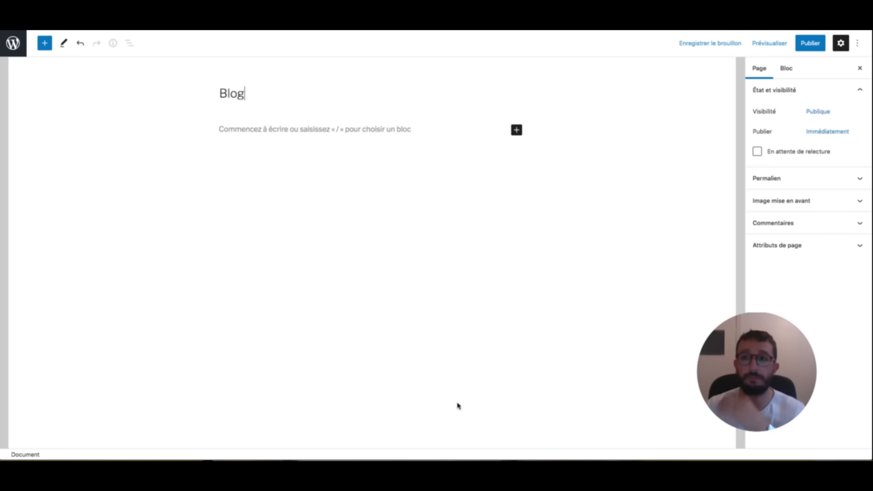
{"action": "left_click", "coordinate": [811, 42]}
{"action": "left_click", "coordinate": [779, 43]}
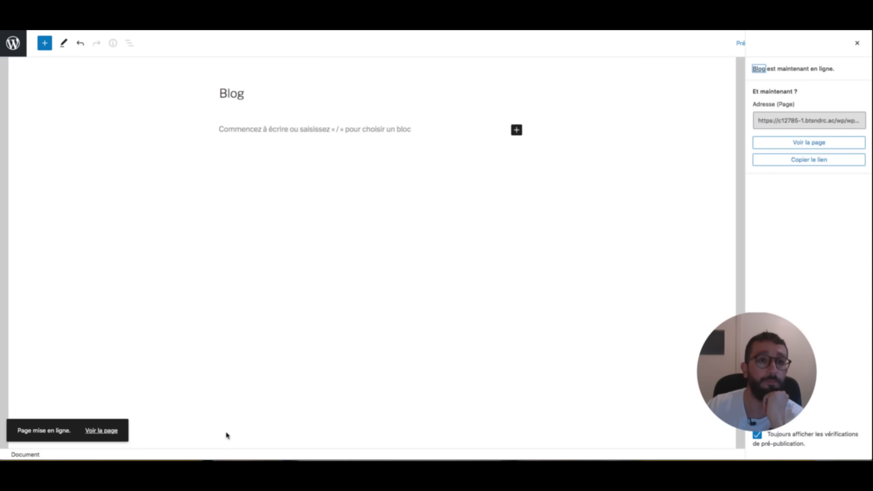
{"action": "left_click", "coordinate": [13, 43]}
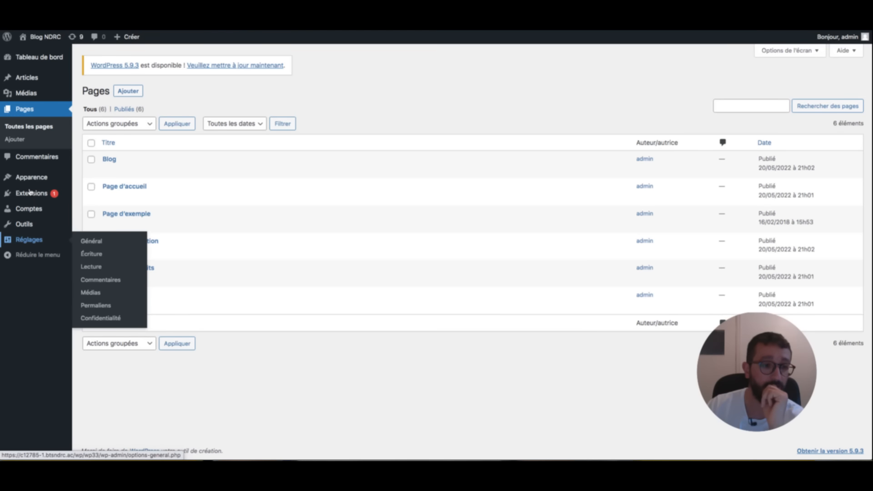
- Open the Lecture settings and review the home page display options
{"action": "left_click", "coordinate": [92, 267]}
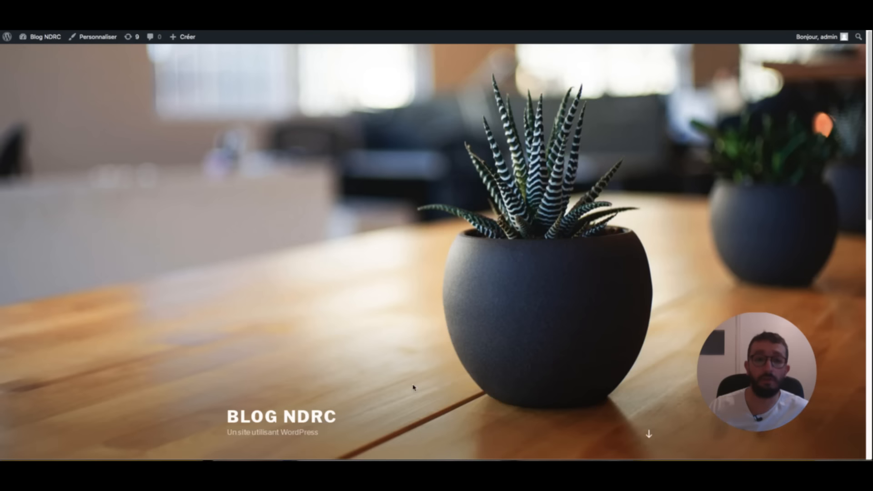
{"action": "scroll", "coordinate": [408, 328], "scroll_direction": "down", "scroll_amount": 10}
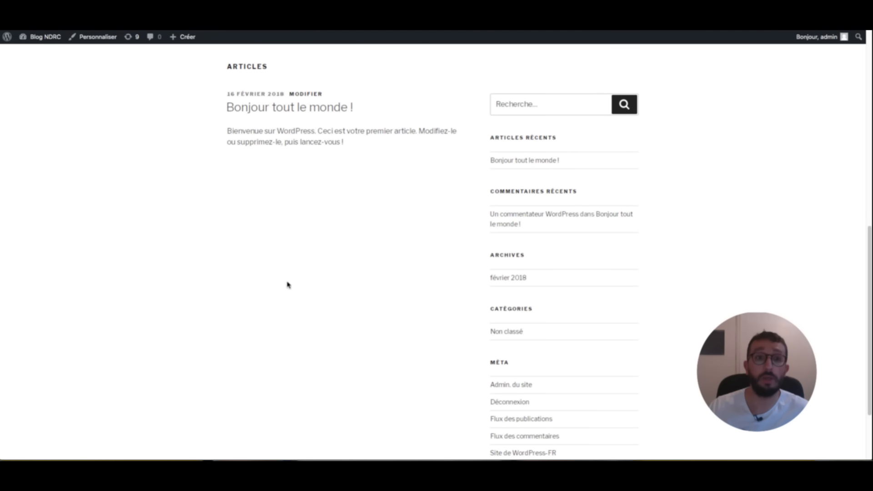
{"action": "scroll", "coordinate": [296, 319], "scroll_direction": "up", "scroll_amount": 1}
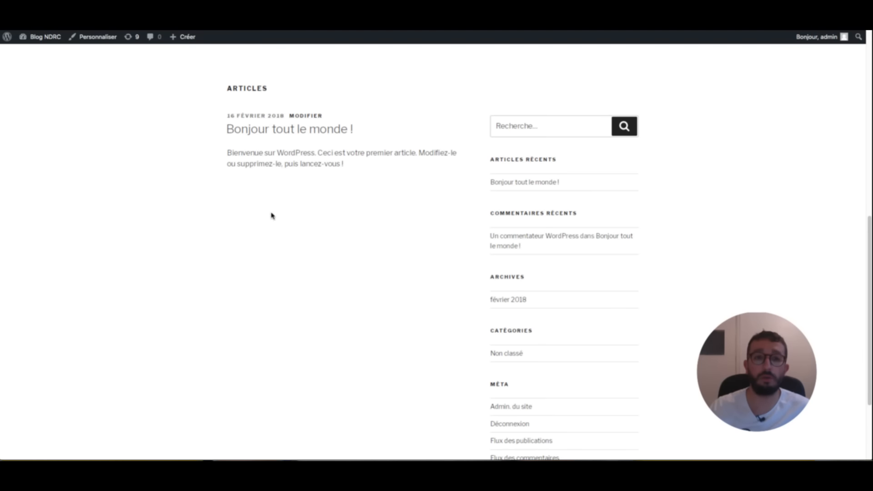
{"action": "scroll", "coordinate": [335, 420], "scroll_direction": "up", "scroll_amount": 1}
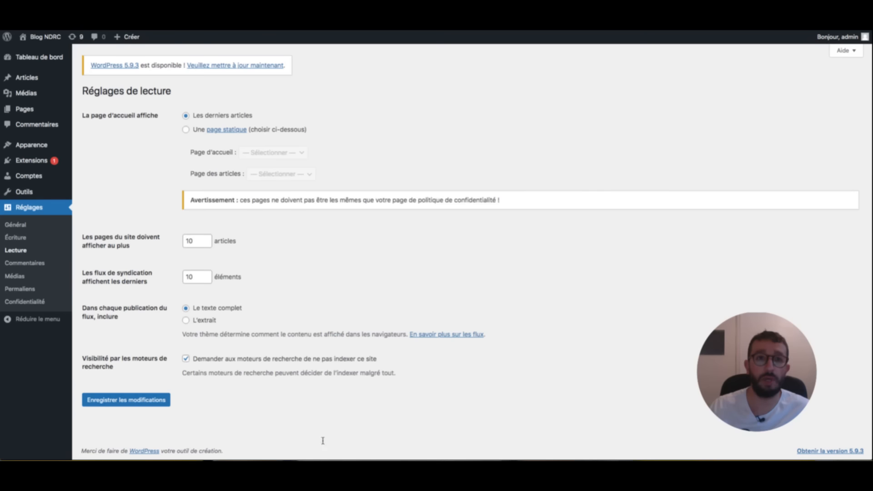
- Enter the new post title 'Super article trop cool !', correcting the typos
{"action": "left_click", "coordinate": [27, 78]}
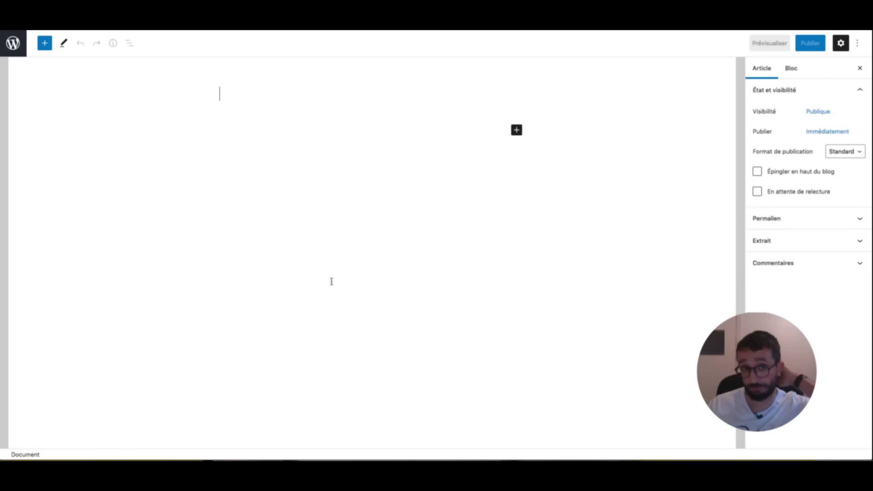
{"action": "type", "text": "Super "}
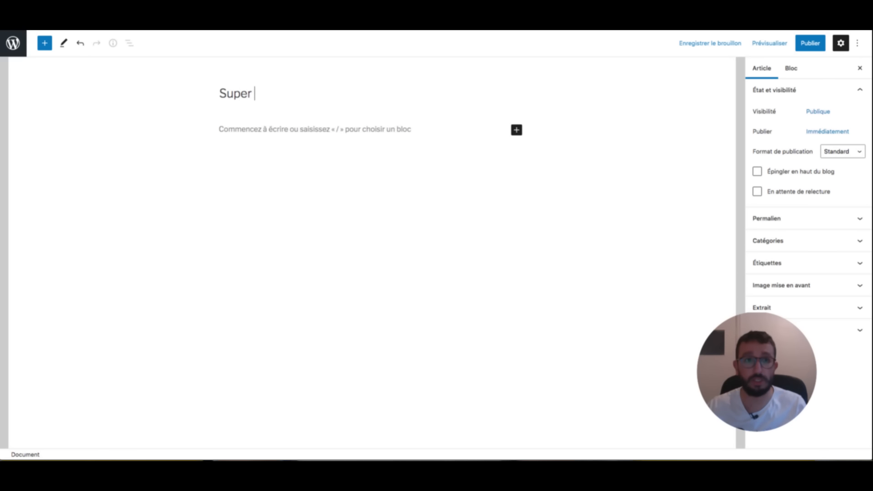
{"action": "type", "text": "article trop coll"}
{"action": "key", "text": "BackSpace"}
{"action": "key", "text": "BackSpace"}
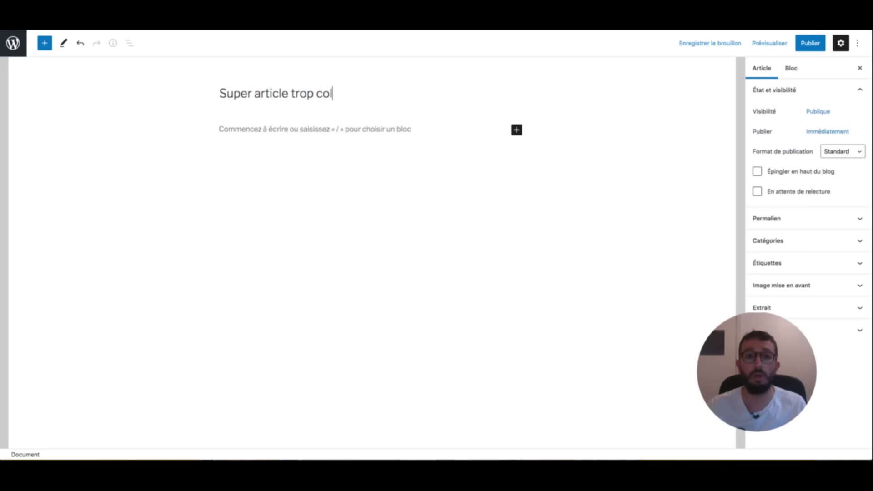
{"action": "type", "text": "ol !è"}
{"action": "key", "text": "BackSpace"}
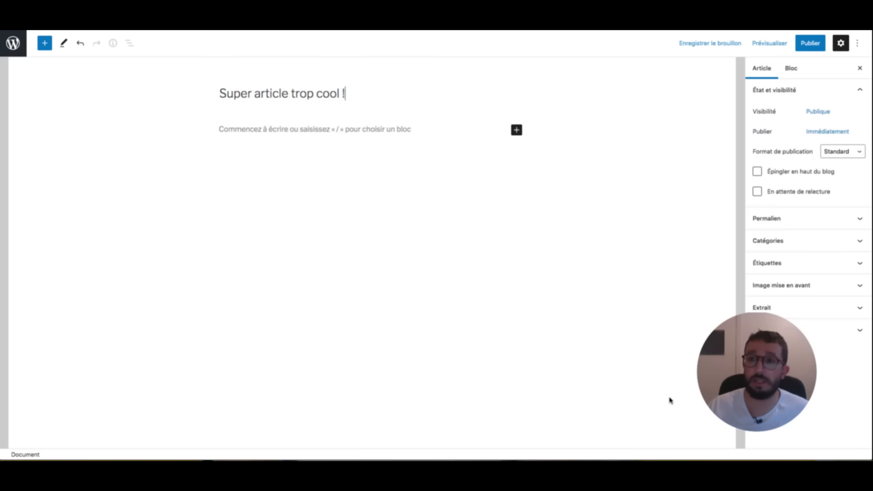
- Publish the post, go back to the posts list and reload the blog
{"action": "left_click", "coordinate": [810, 43]}
{"action": "left_click", "coordinate": [781, 42]}
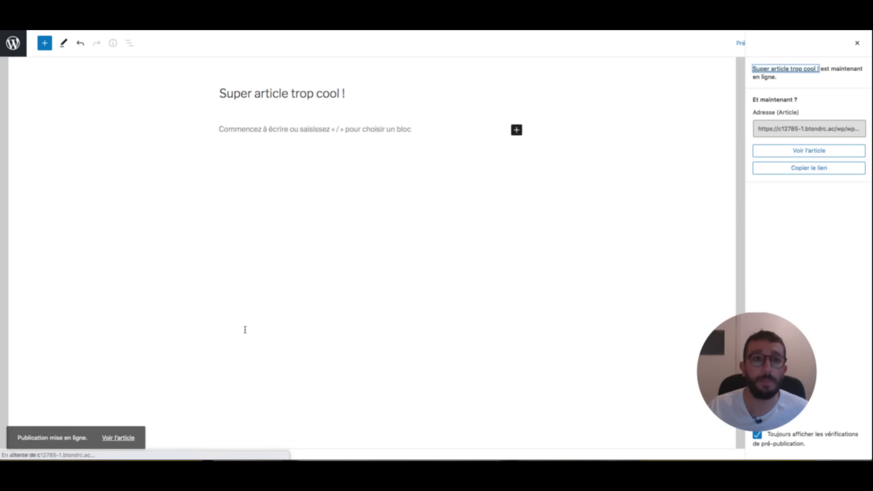
{"action": "left_click", "coordinate": [13, 43]}
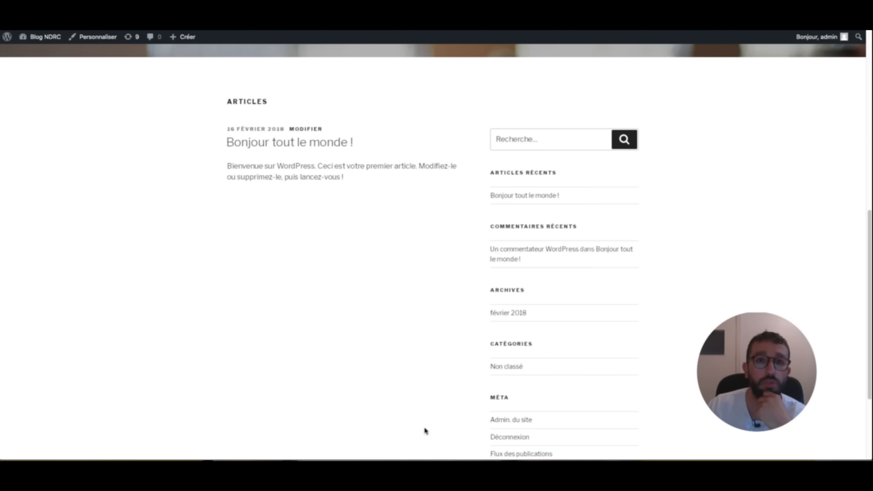
{"action": "key", "text": "super+r"}
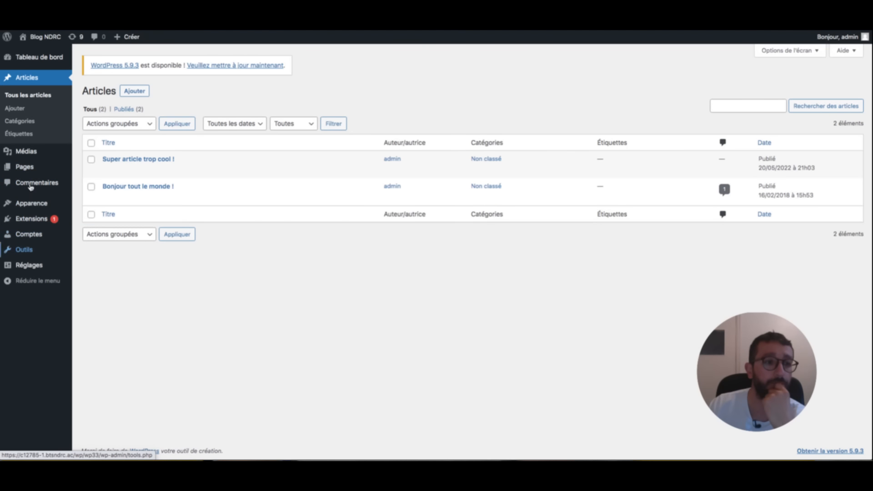
- Set a static front page, Page d'accueil, with Blog as the posts page, and save
{"action": "left_click", "coordinate": [29, 266]}
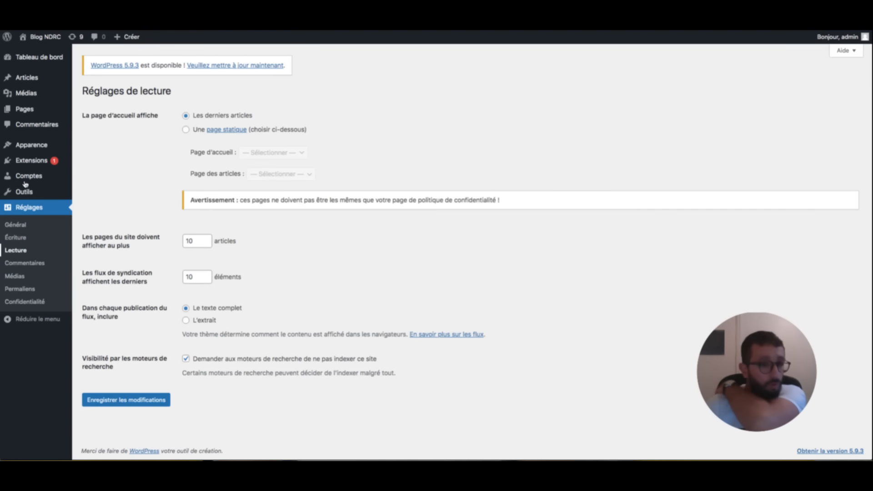
{"action": "left_click", "coordinate": [186, 130]}
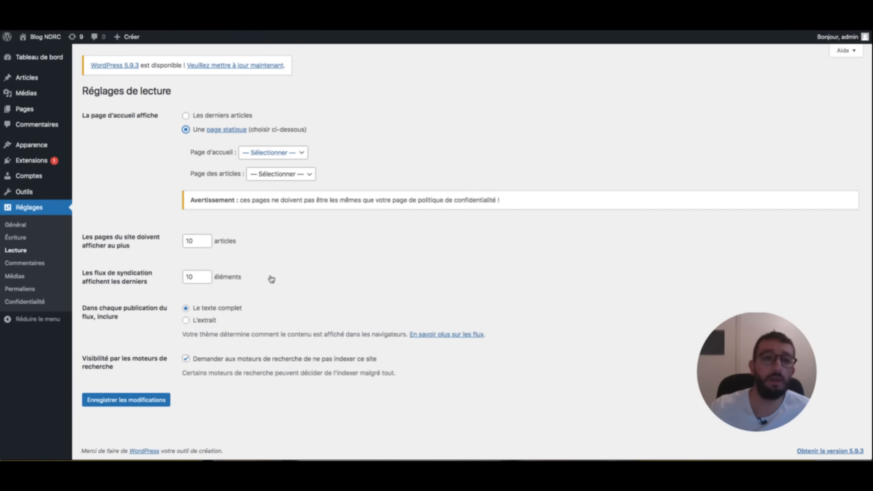
{"action": "left_click", "coordinate": [270, 153]}
{"action": "left_click", "coordinate": [270, 170]}
{"action": "left_click", "coordinate": [280, 174]}
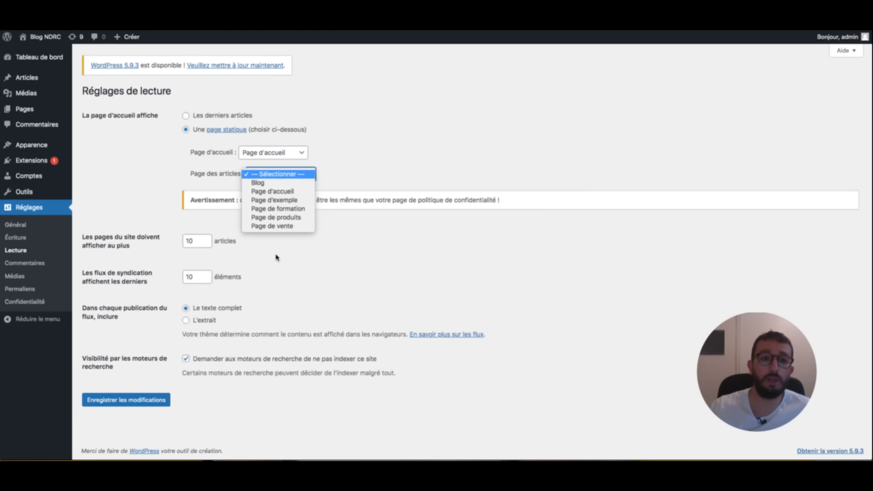
{"action": "left_click", "coordinate": [282, 182]}
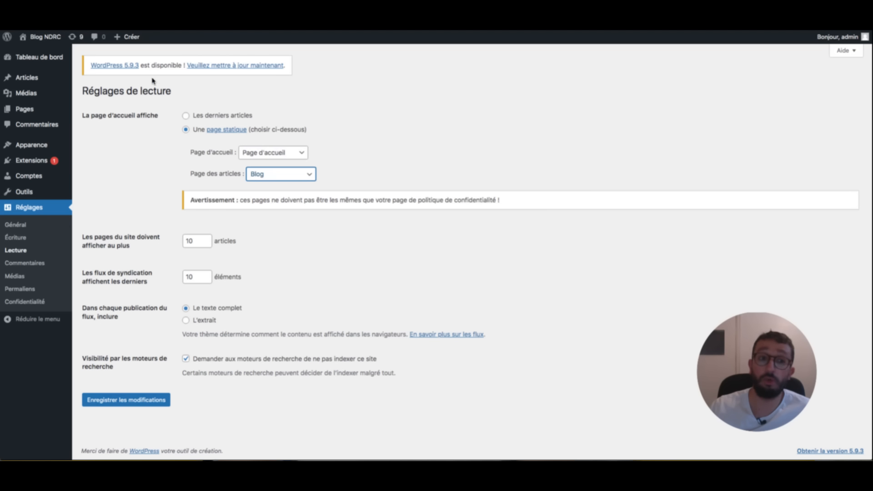
{"action": "left_click", "coordinate": [129, 400]}
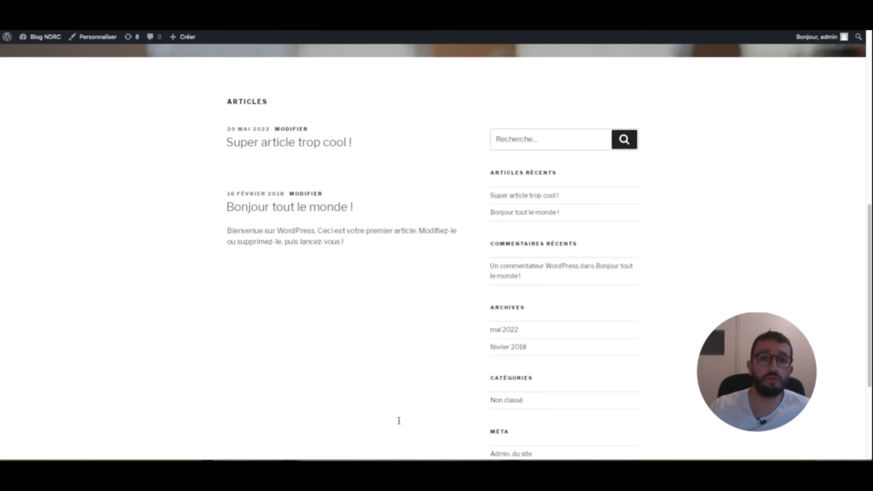
- Reload the site to check the new front page, then bring up the skills checklist
{"action": "key", "text": "super+r"}
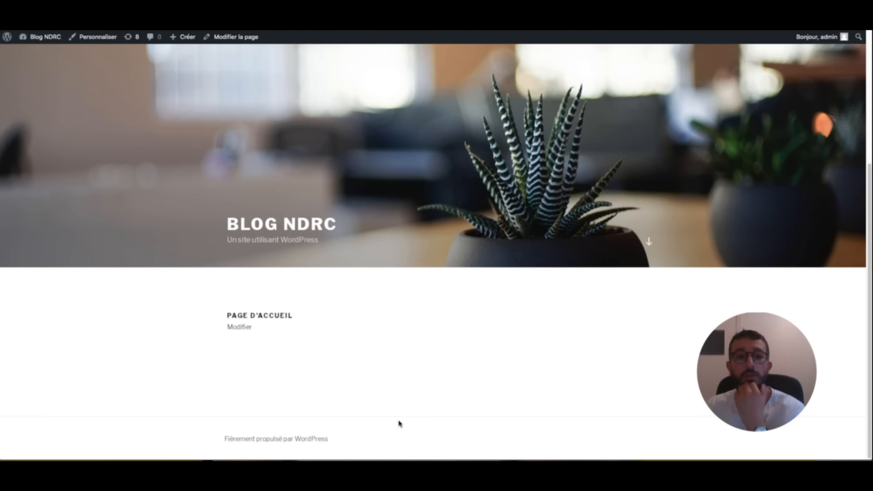
{"action": "scroll", "coordinate": [279, 111], "scroll_direction": "up", "scroll_amount": 2}
{"action": "scroll", "coordinate": [322, 137], "scroll_direction": "down", "scroll_amount": 2}
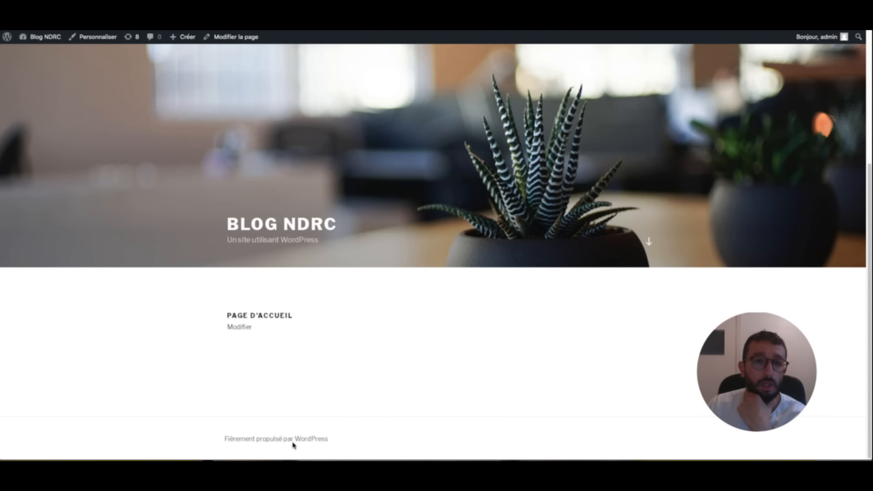
{"action": "key", "text": "ctrl+Tab"}
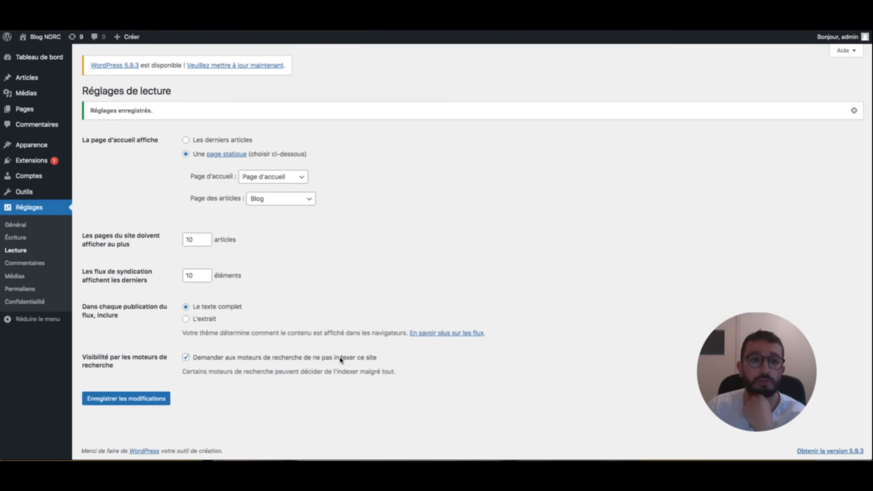
{"action": "key", "text": "super+Tab"}
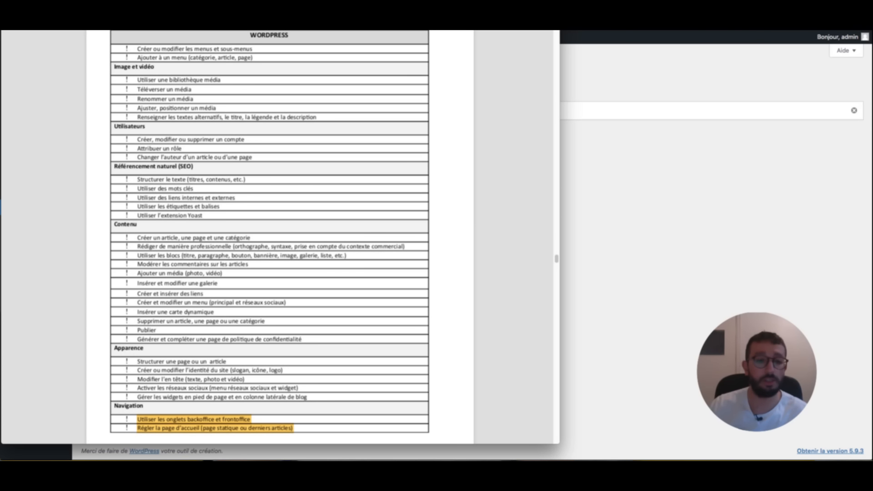
- Highlight the 'create menus and sub-menus' and 'add to a menu' checklist items, then close the PDF
{"action": "key", "text": "super+Tab"}
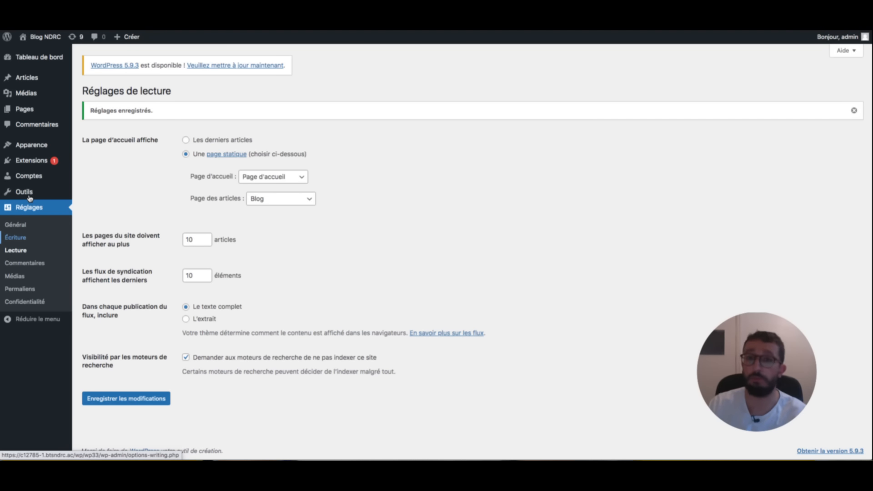
{"action": "key", "text": "super+Tab"}
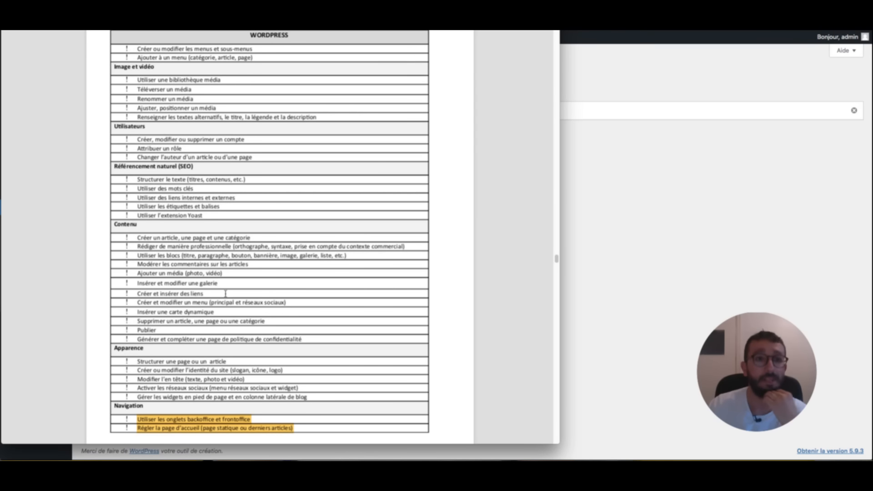
{"action": "left_click_drag", "start_coordinate": [254, 380], "coordinate": [138, 379]}
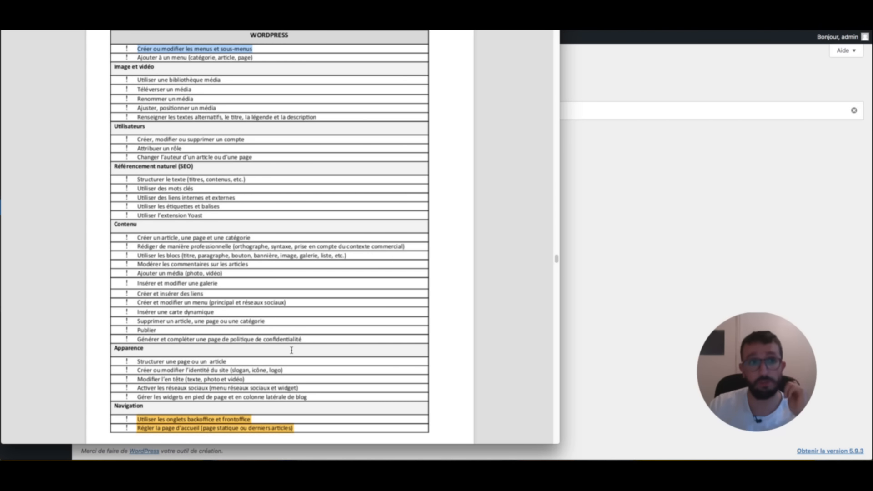
{"action": "key", "text": "ctrl+super+h"}
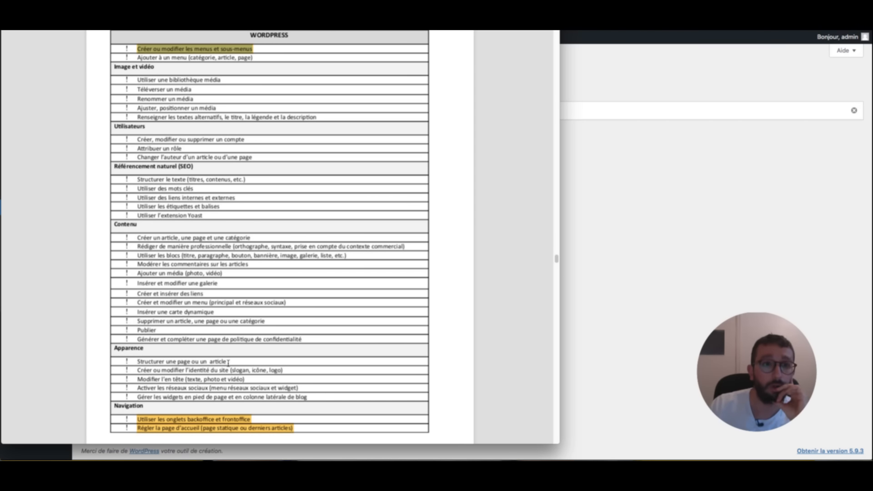
{"action": "left_click", "coordinate": [242, 366]}
{"action": "left_click_drag", "start_coordinate": [253, 369], "coordinate": [138, 371]}
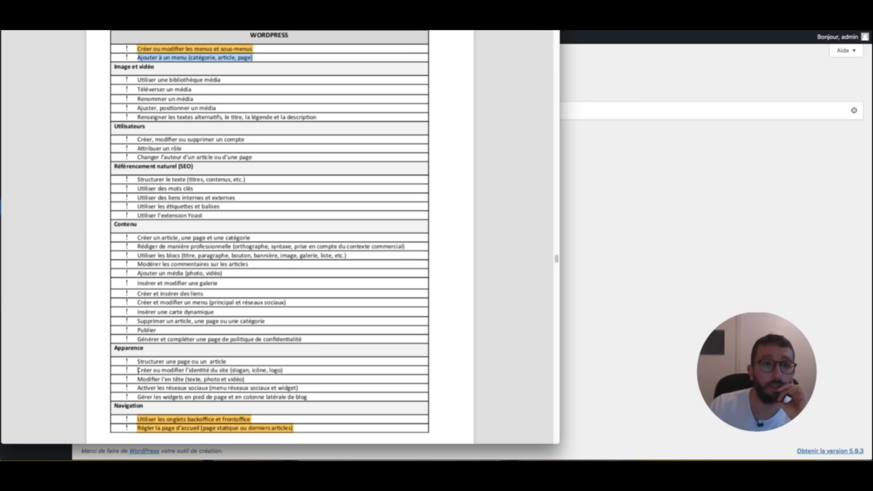
{"action": "key", "text": "ctrl+super+h"}
{"action": "left_click", "coordinate": [340, 363]}
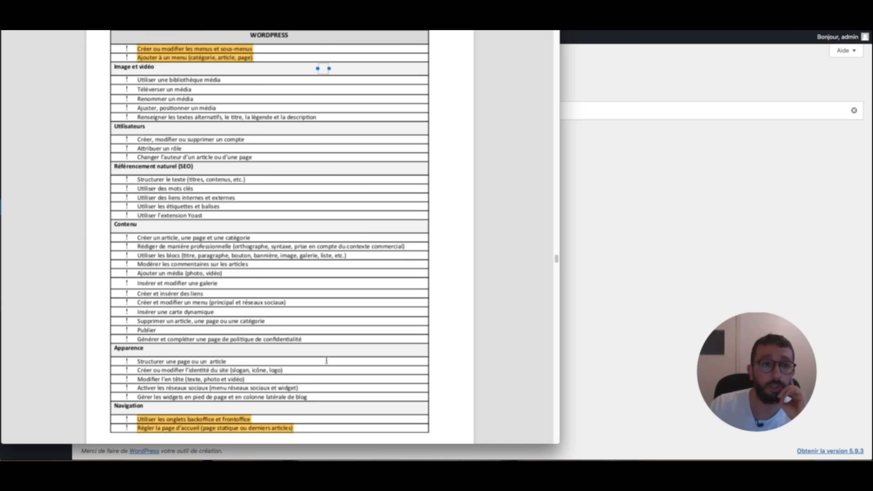
{"action": "left_click", "coordinate": [617, 235]}
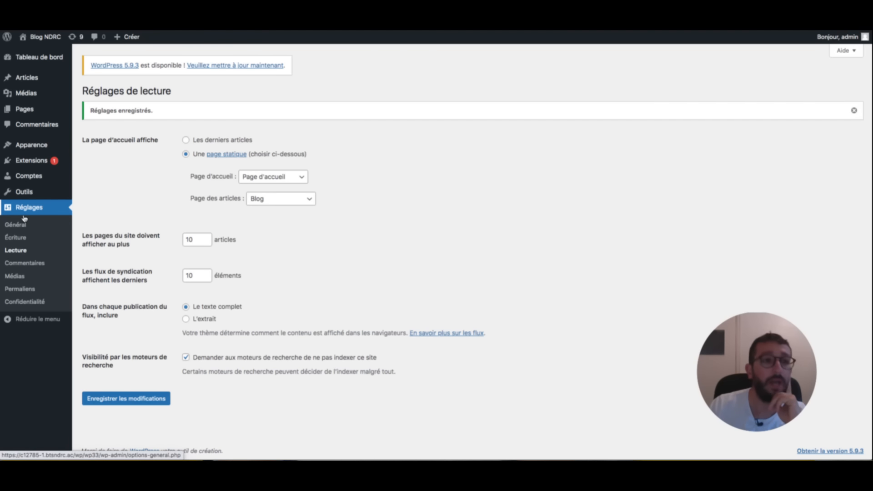
- Go to Apparence > Thèmes and on to the Apparence > Menus page
{"action": "left_click", "coordinate": [31, 144]}
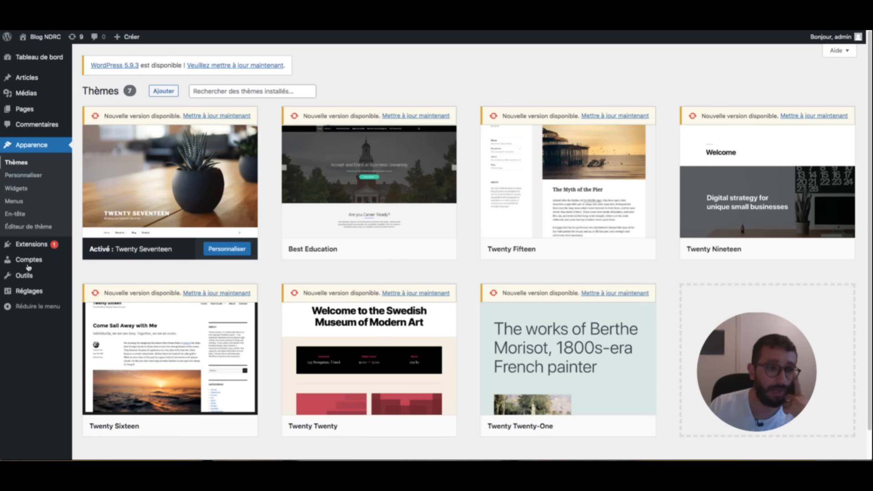
{"action": "mouse_move", "coordinate": [156, 178]}
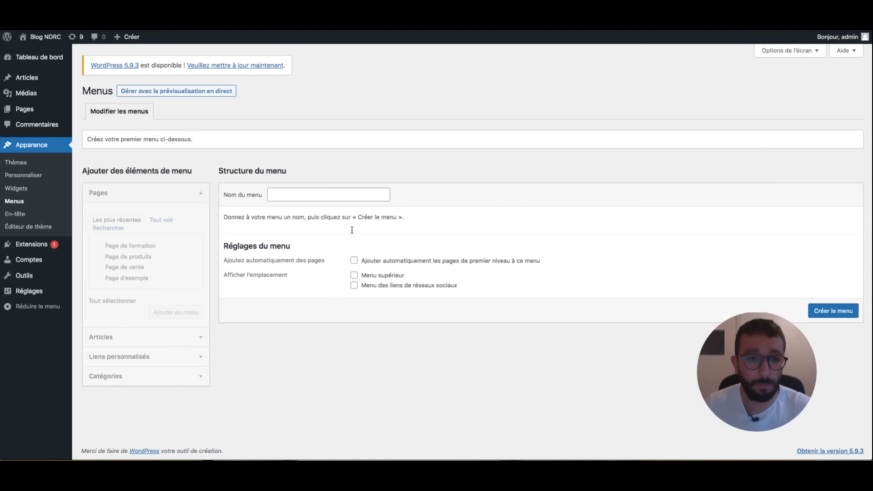
- Create a menu named 'Menu du site' assigned to the Menu supérieur location
{"action": "left_click", "coordinate": [353, 195]}
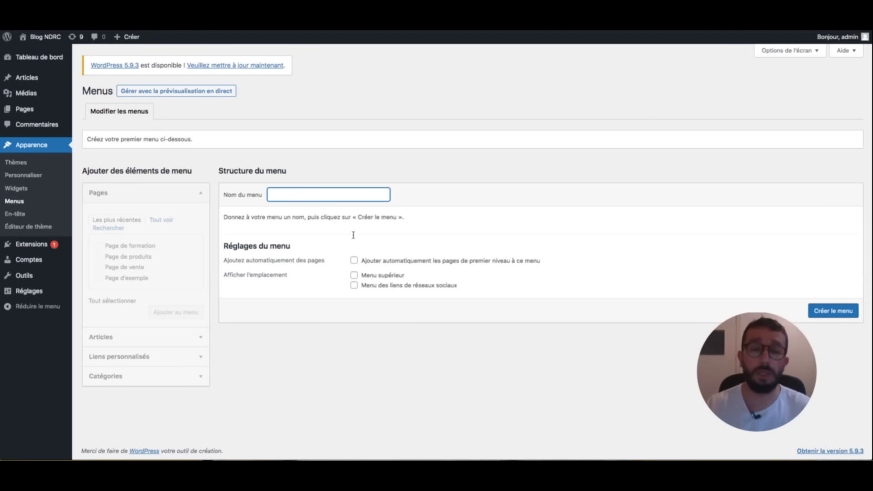
{"action": "type", "text": "Menu du site"}
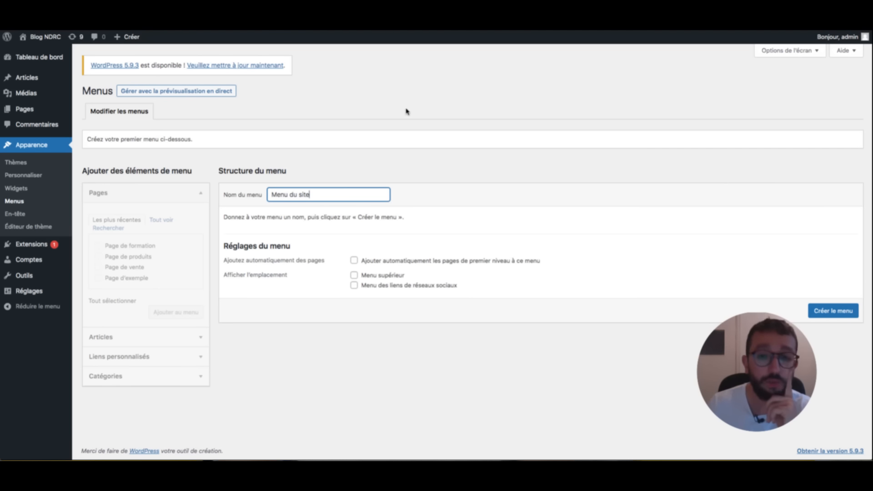
{"action": "key", "text": "Tab"}
{"action": "key", "text": "Tab"}
{"action": "key", "text": "space"}
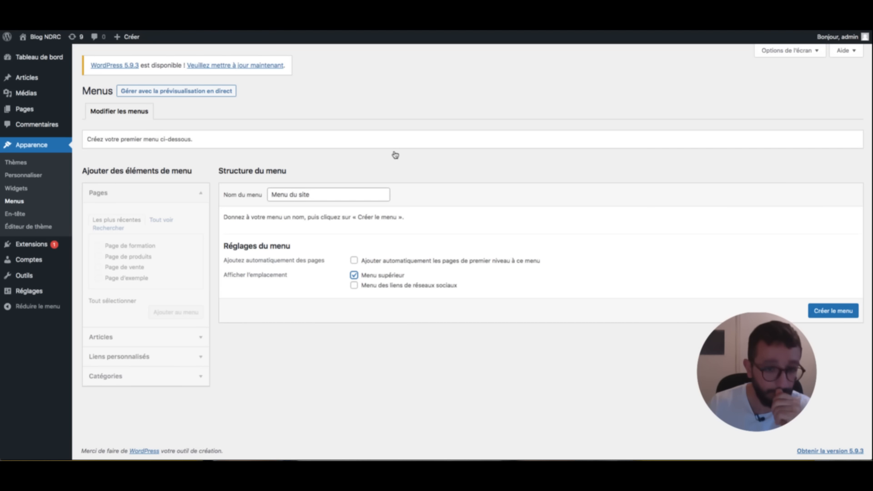
{"action": "key", "text": "Tab"}
{"action": "key", "text": "Tab"}
{"action": "key", "text": "Return"}
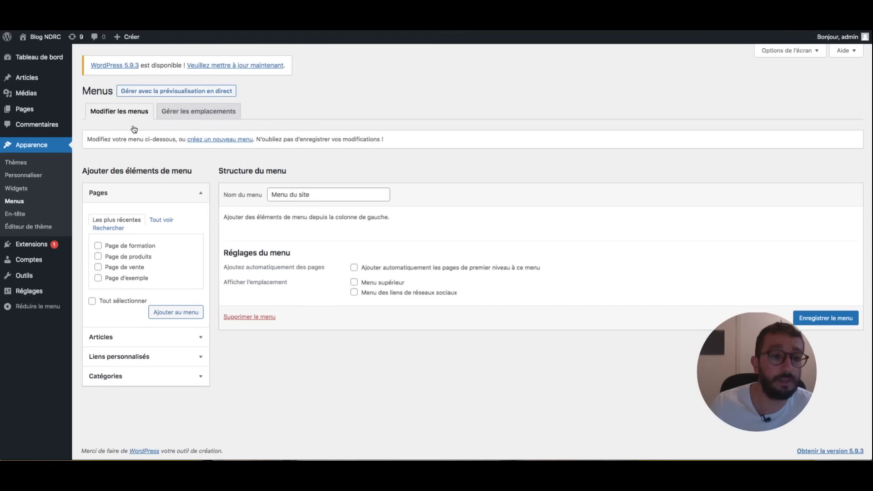
- Add Page de formation, Page de produits, Page de vente and Page d'exemple to the menu, and save
{"action": "left_click", "coordinate": [98, 246]}
{"action": "left_click", "coordinate": [98, 257]}
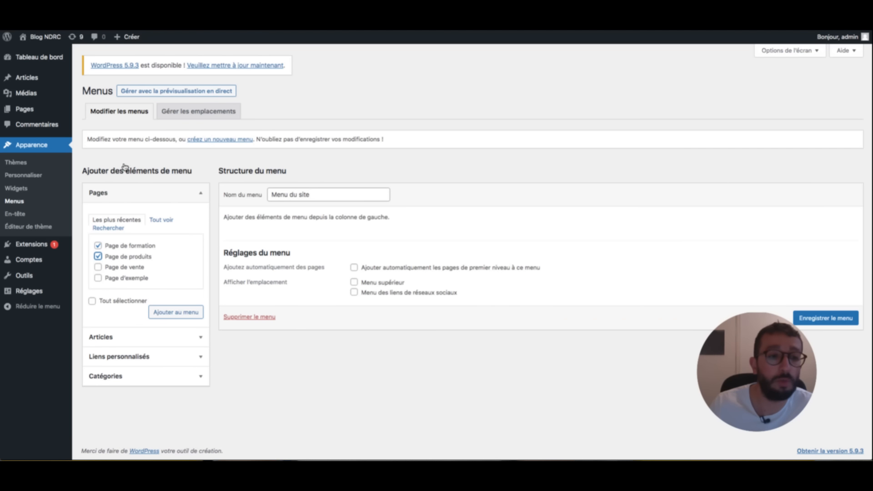
{"action": "left_click", "coordinate": [98, 267]}
{"action": "left_click", "coordinate": [99, 278]}
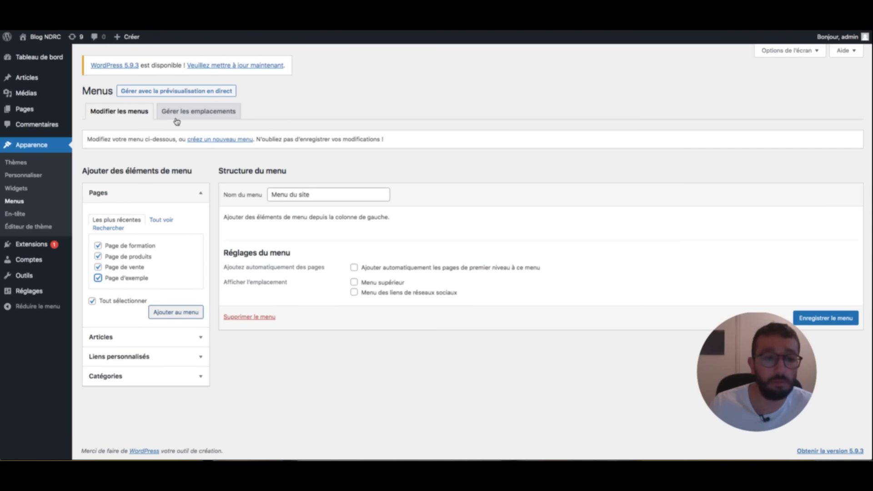
{"action": "left_click", "coordinate": [176, 312]}
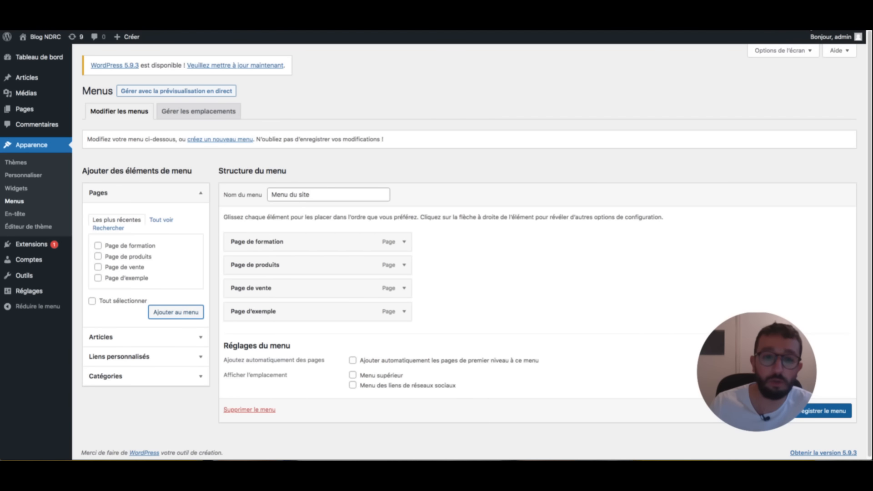
{"action": "left_click", "coordinate": [820, 411]}
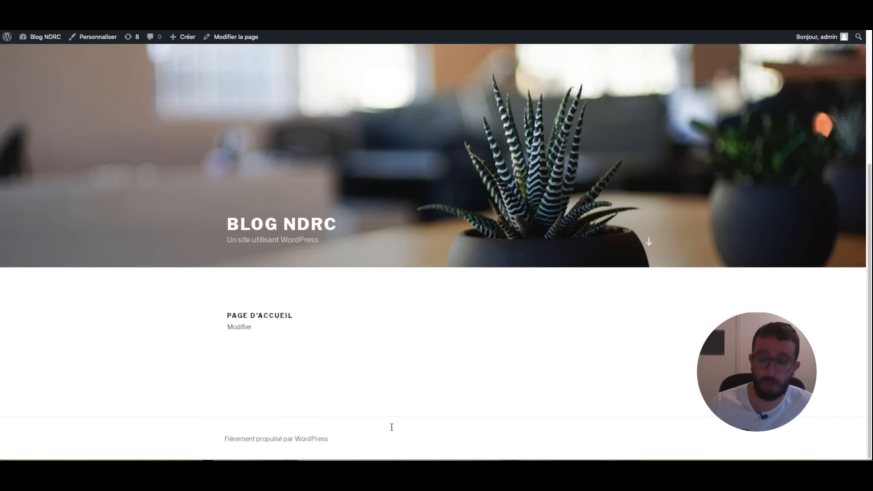
- Move Page de vente under Page de formation and save the menu
{"action": "scroll", "coordinate": [285, 362], "scroll_direction": "up", "scroll_amount": 2}
{"action": "scroll", "coordinate": [285, 363], "scroll_direction": "down", "scroll_amount": 2}
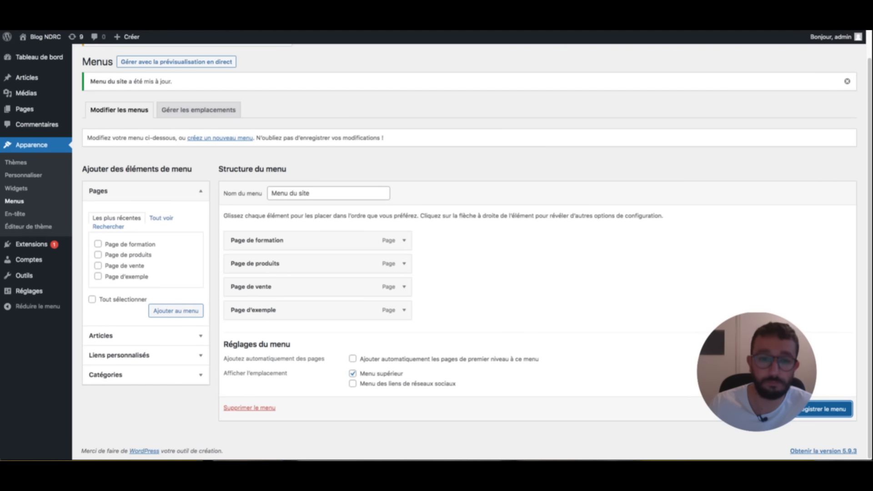
{"action": "scroll", "coordinate": [339, 417], "scroll_direction": "up", "scroll_amount": 1}
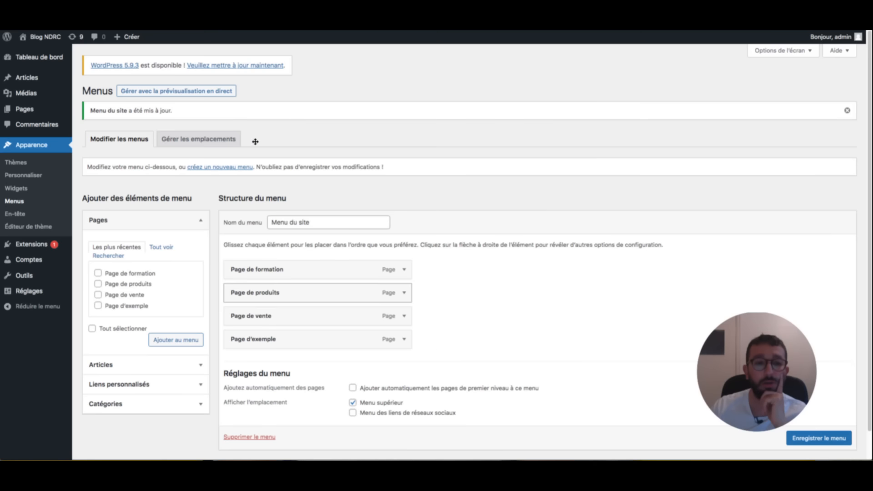
{"action": "mouse_move", "coordinate": [266, 316]}
{"action": "left_mouse_down"}
{"action": "mouse_move", "coordinate": [264, 288]}
{"action": "mouse_move", "coordinate": [274, 293]}
{"action": "mouse_move", "coordinate": [250, 292]}
{"action": "mouse_move", "coordinate": [302, 298]}
{"action": "left_mouse_up"}
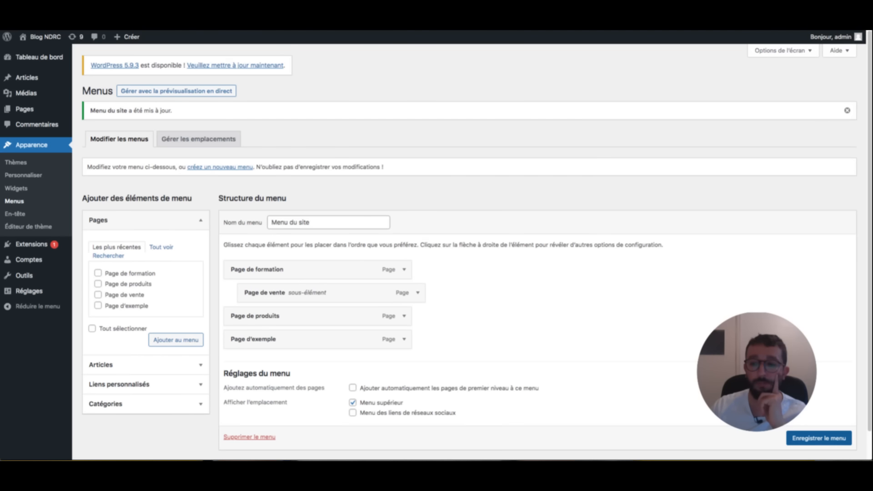
{"action": "left_click", "coordinate": [820, 438]}
{"action": "scroll", "coordinate": [820, 438], "scroll_direction": "down", "scroll_amount": 1}
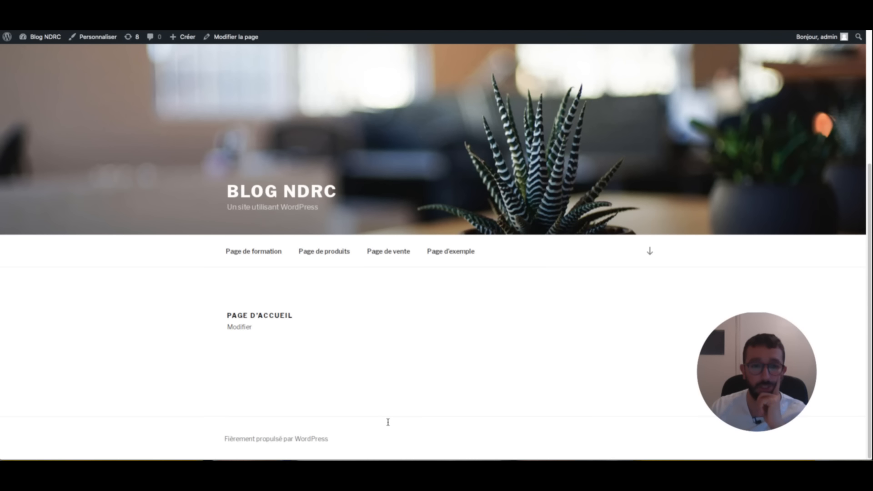
{"action": "mouse_move", "coordinate": [282, 251]}
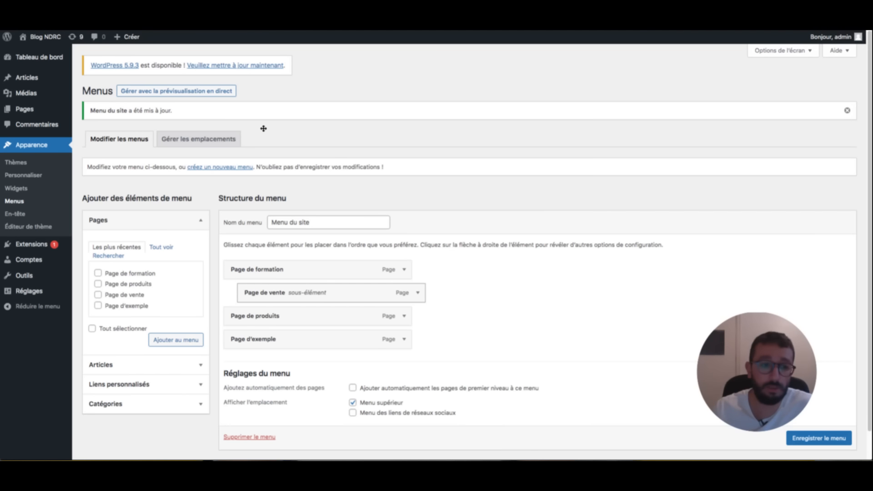
{"action": "left_click", "coordinate": [137, 364]}
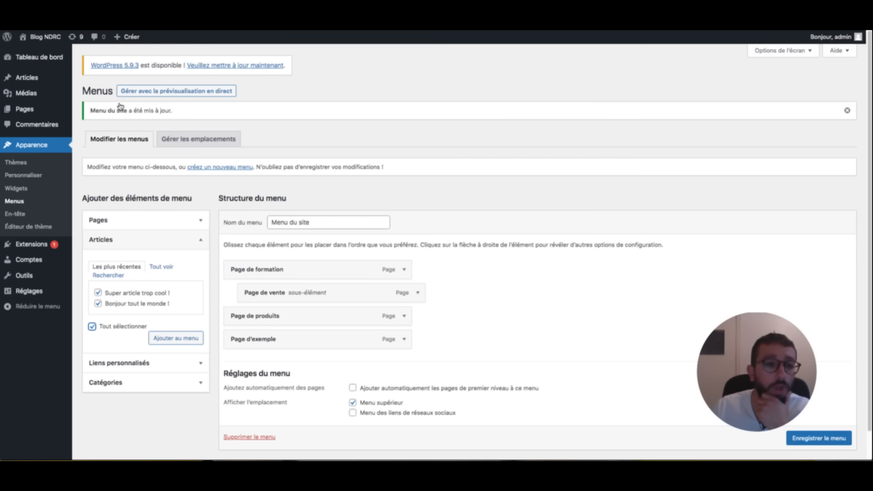
- Add both articles to the menu, save, and nest Super article trop cool ! under Page d'exemple
{"action": "left_click", "coordinate": [166, 338]}
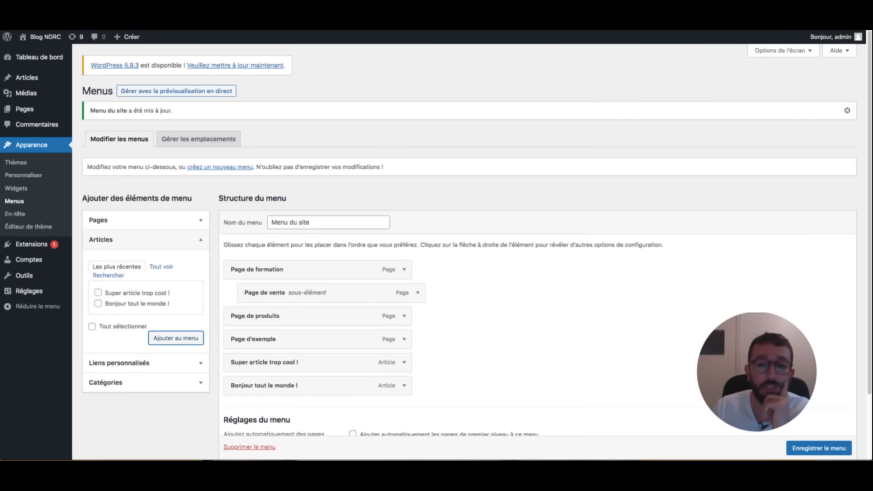
{"action": "left_click", "coordinate": [819, 448]}
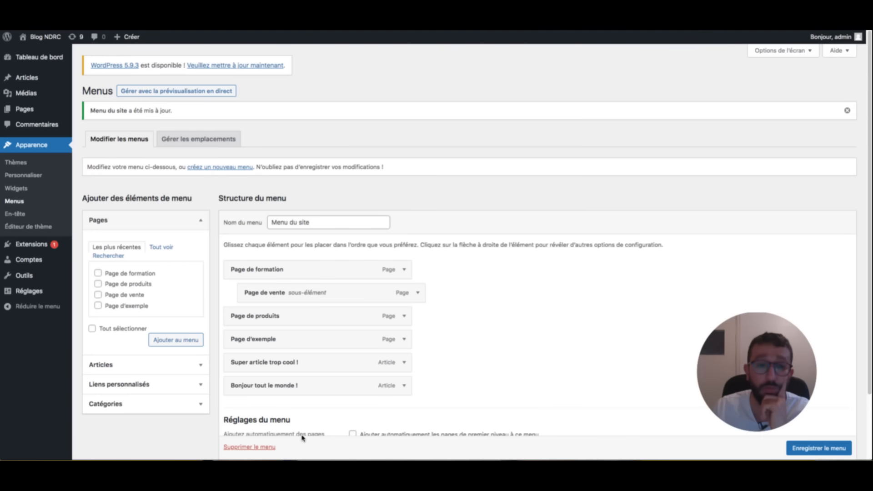
{"action": "scroll", "coordinate": [356, 95], "scroll_direction": "down", "scroll_amount": 1}
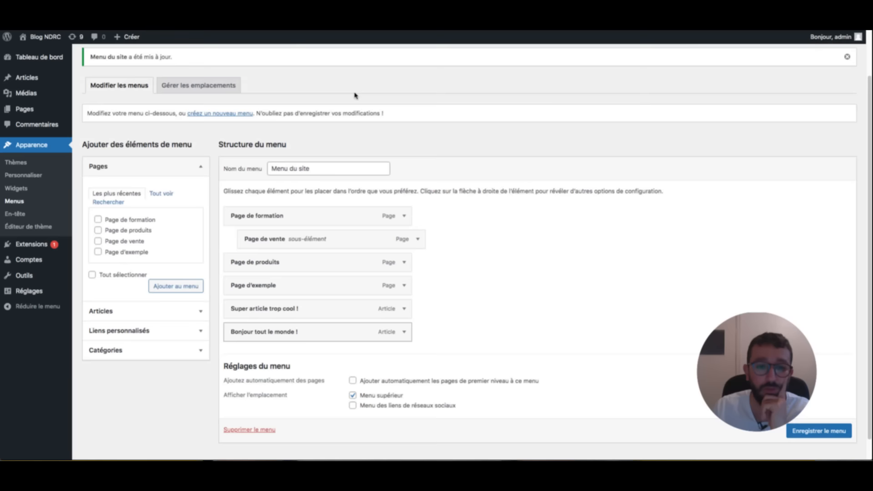
{"action": "scroll", "coordinate": [355, 96], "scroll_direction": "down", "scroll_amount": 1}
{"action": "mouse_move", "coordinate": [389, 296]}
{"action": "left_mouse_down"}
{"action": "mouse_move", "coordinate": [288, 309]}
{"action": "mouse_move", "coordinate": [268, 387]}
{"action": "mouse_move", "coordinate": [173, 383]}
{"action": "mouse_move", "coordinate": [373, 304]}
{"action": "mouse_move", "coordinate": [391, 312]}
{"action": "left_mouse_up"}
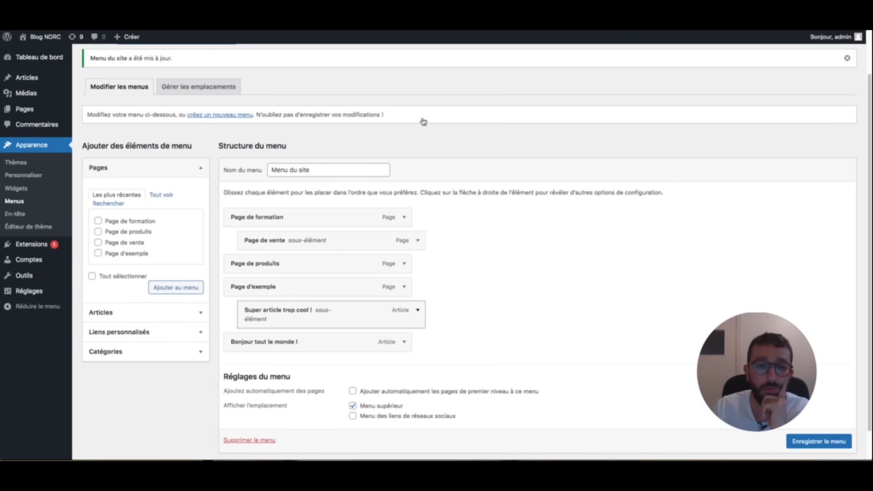
- Remove Super article trop cool ! and Bonjour tout le monde ! from the menu
{"action": "left_click", "coordinate": [418, 311]}
{"action": "left_click", "coordinate": [418, 310]}
{"action": "left_click", "coordinate": [418, 310]}
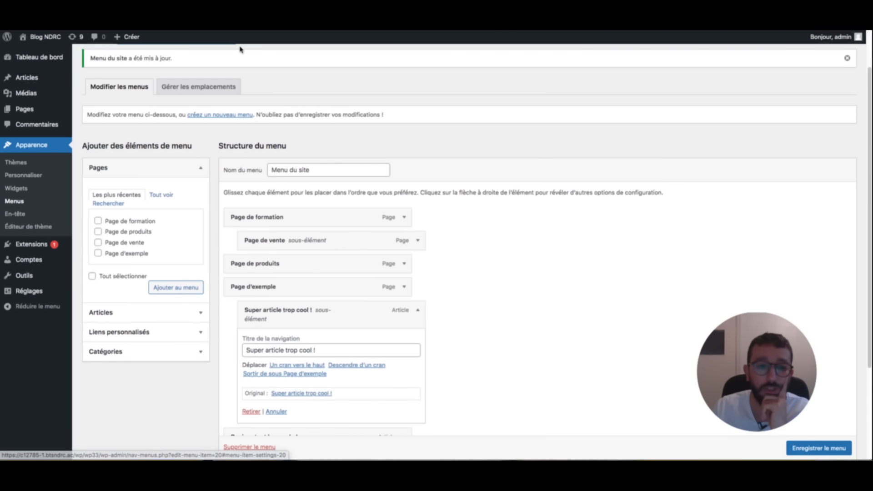
{"action": "left_click", "coordinate": [251, 411]}
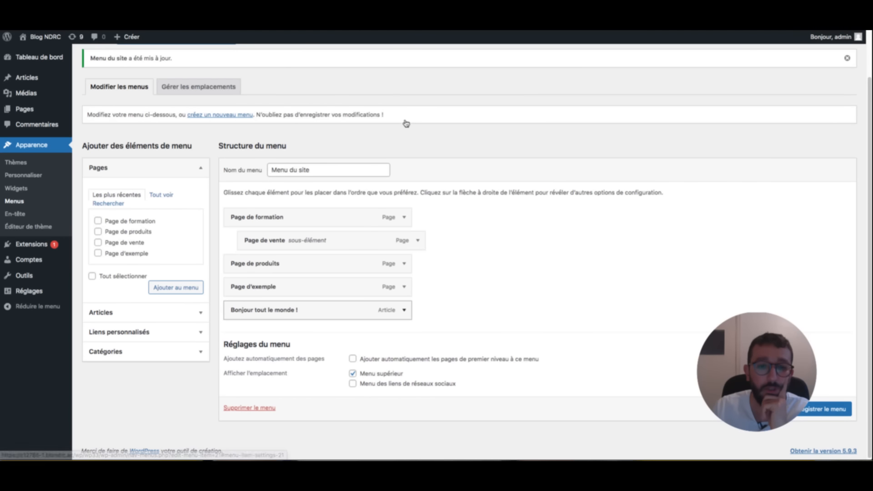
{"action": "left_click", "coordinate": [404, 310]}
{"action": "left_click", "coordinate": [235, 404]}
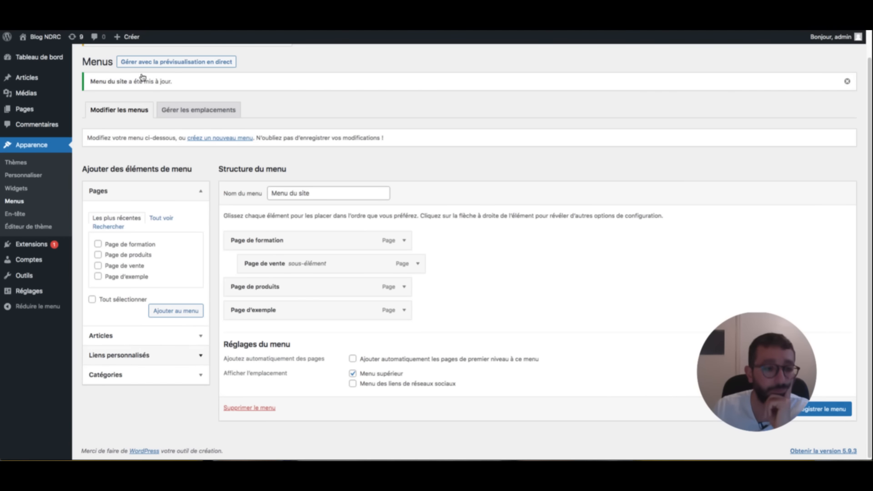
- Add the Blog page from the full pages list to Menu du site
{"action": "left_click", "coordinate": [172, 354]}
{"action": "left_click", "coordinate": [166, 230]}
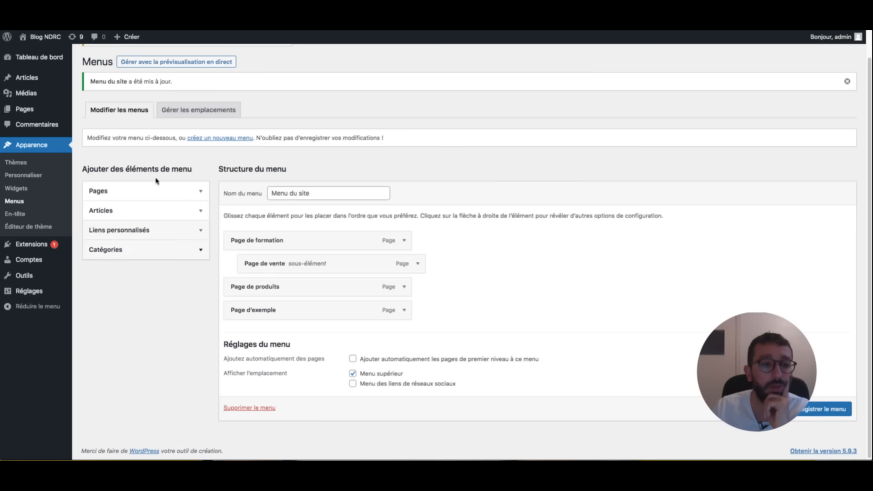
{"action": "left_click", "coordinate": [150, 249]}
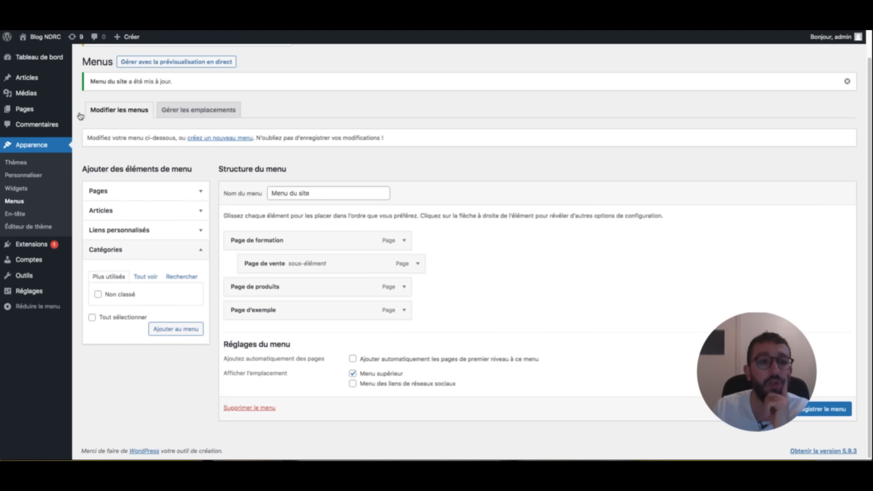
{"action": "left_click", "coordinate": [157, 249]}
{"action": "left_click", "coordinate": [161, 191]}
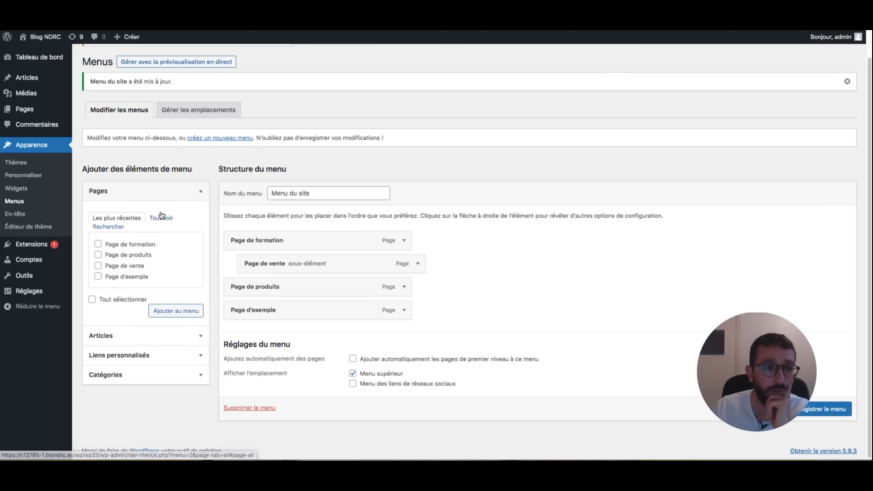
{"action": "left_click", "coordinate": [162, 218]}
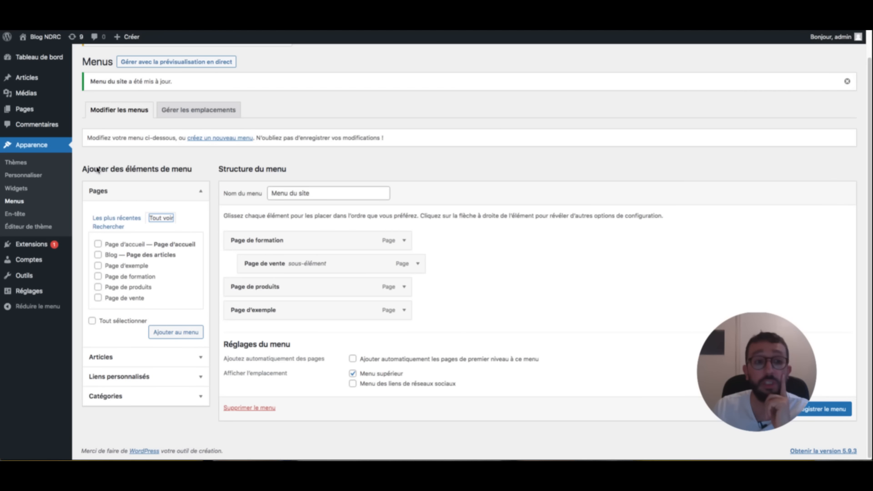
{"action": "left_click", "coordinate": [99, 254]}
{"action": "left_click", "coordinate": [174, 332]}
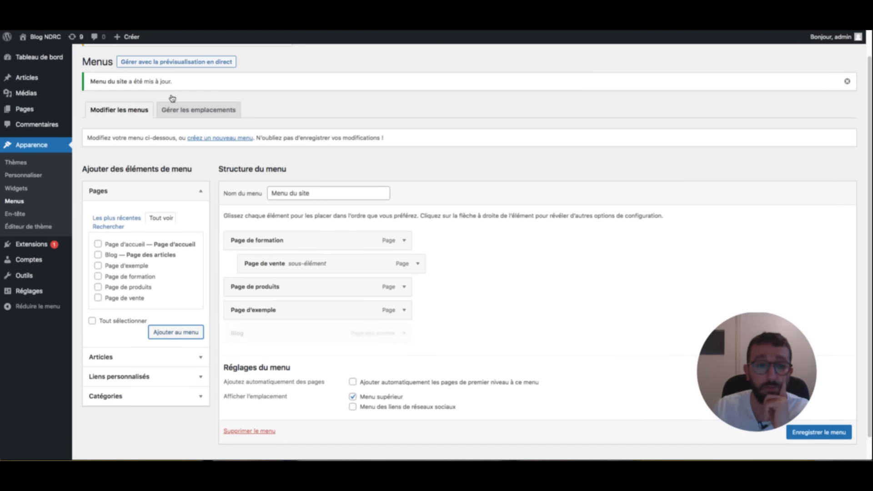
- Save the menu, reload the site and open Blog from the site menu to check it
{"action": "scroll", "coordinate": [819, 428], "scroll_direction": "down", "scroll_amount": 1}
{"action": "left_click", "coordinate": [820, 425]}
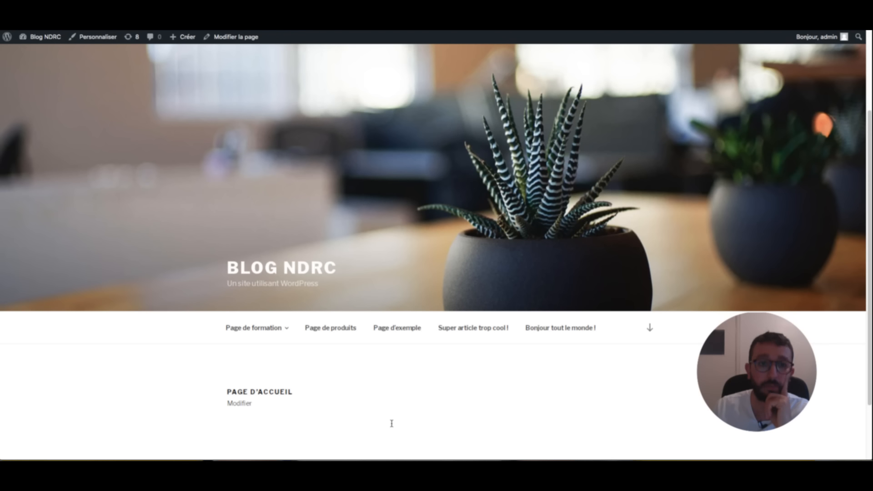
{"action": "key", "text": "super+r"}
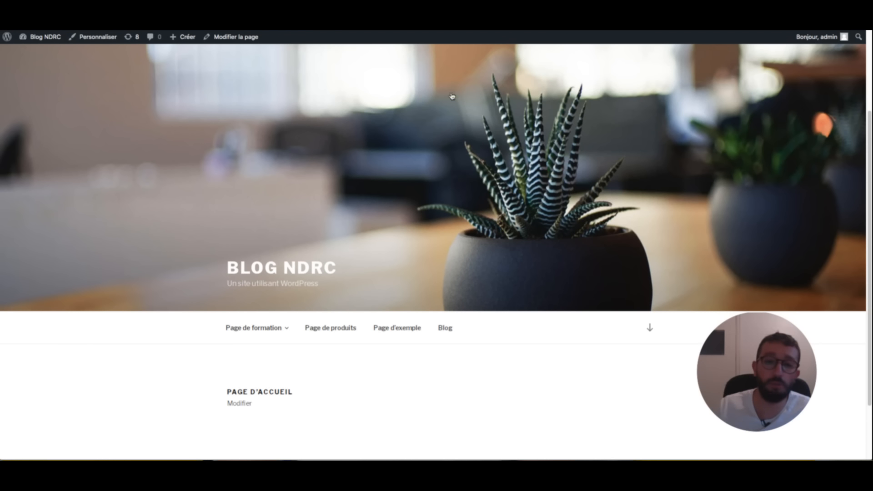
{"action": "left_click", "coordinate": [445, 327]}
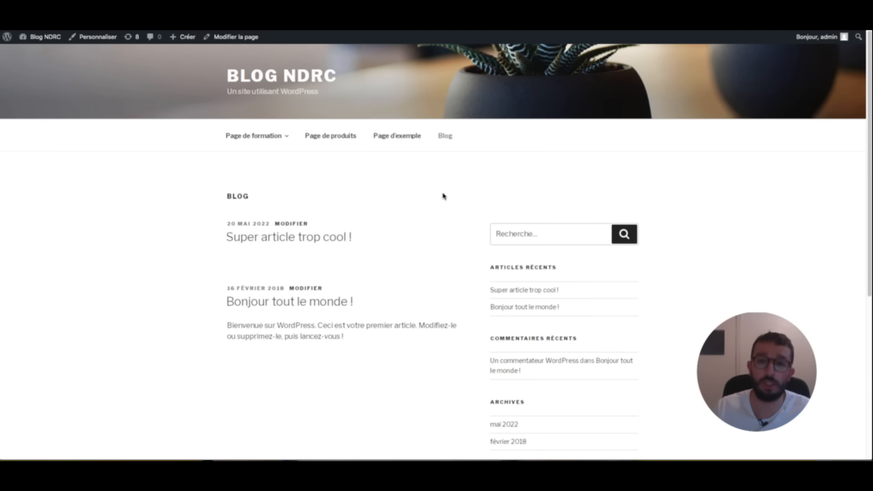
{"action": "key", "text": "ctrl+Tab"}
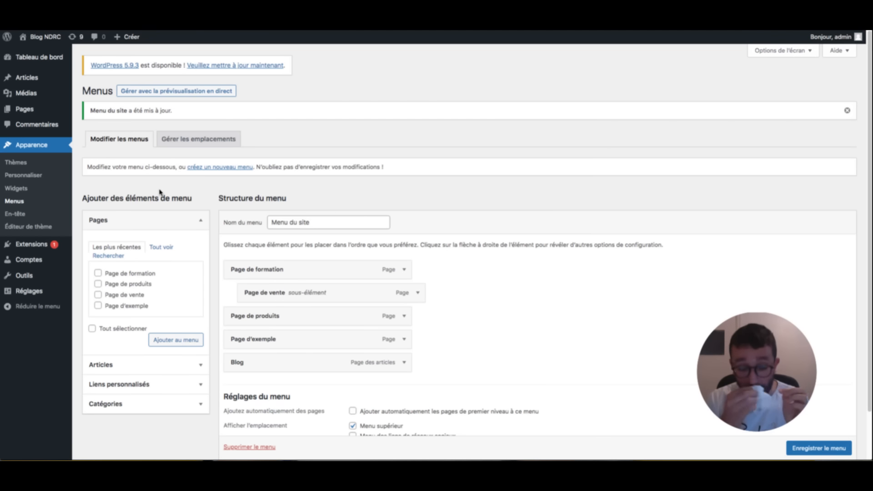
{"action": "scroll", "coordinate": [335, 142], "scroll_direction": "down", "scroll_amount": 2}
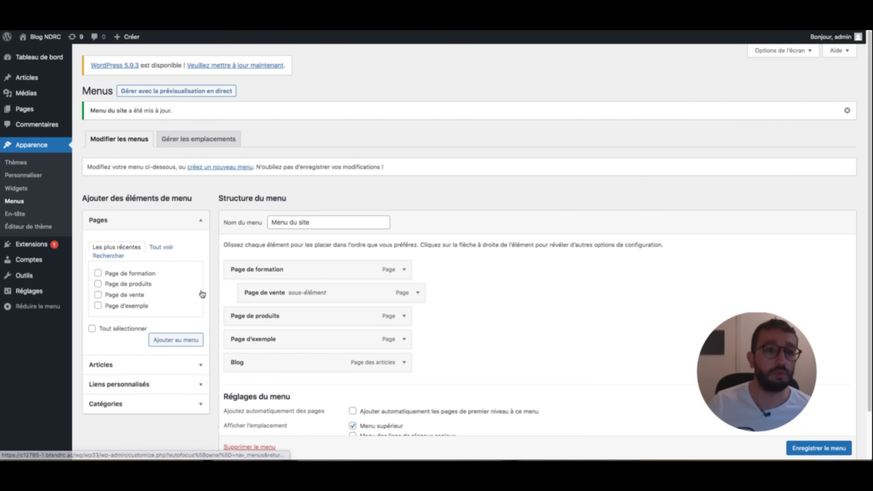
- Keep Menu du site as the Menu supérieur location, then switch to the skills checklist
{"action": "left_click", "coordinate": [200, 140]}
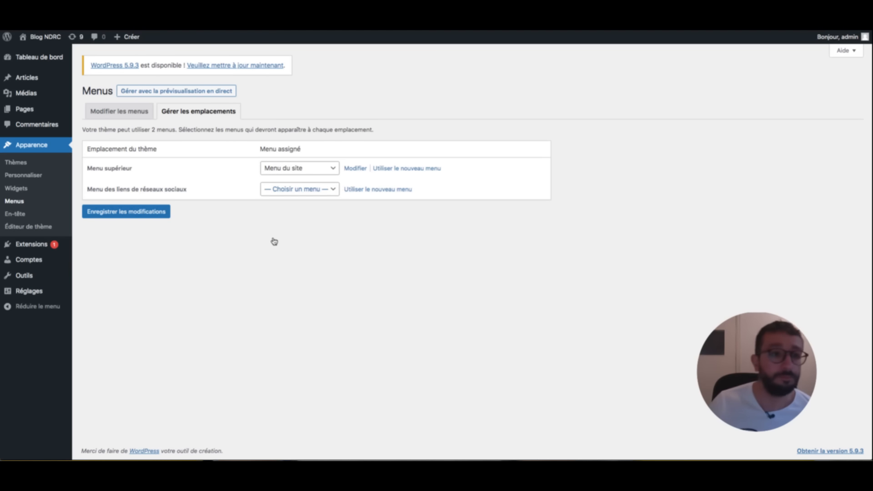
{"action": "left_click", "coordinate": [300, 168]}
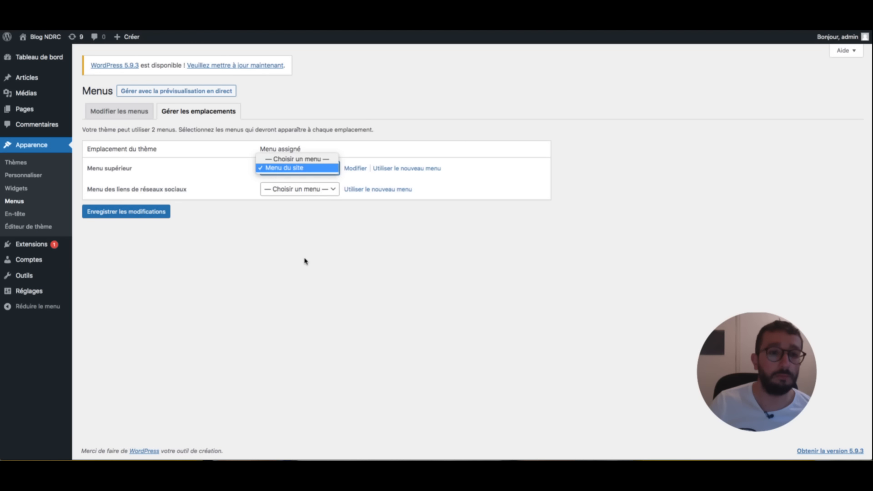
{"action": "left_click", "coordinate": [291, 168]}
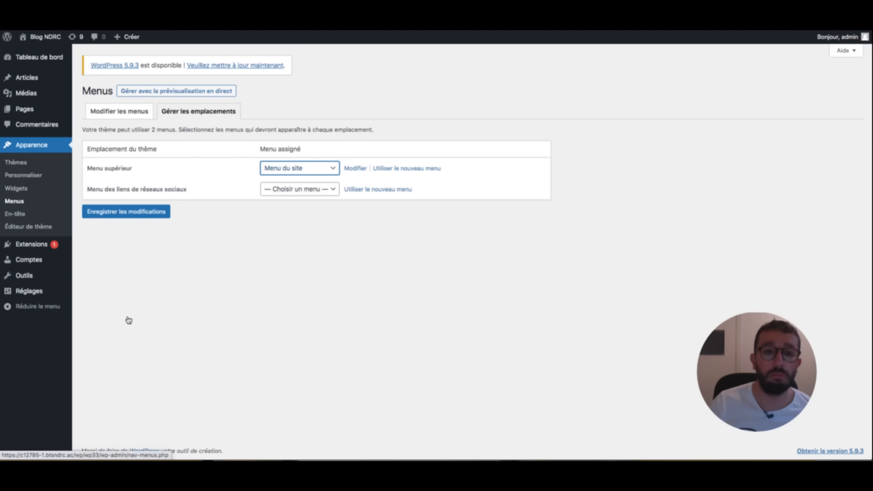
{"action": "left_click", "coordinate": [119, 110]}
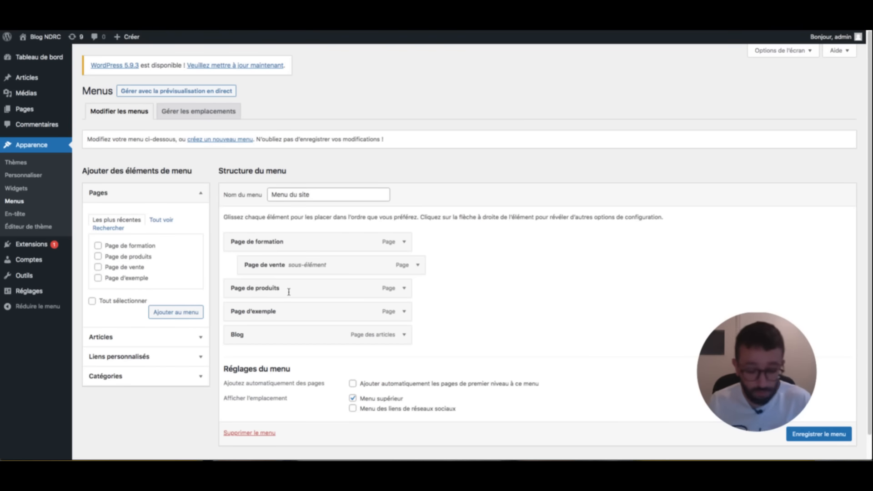
{"action": "key", "text": "super+Tab"}
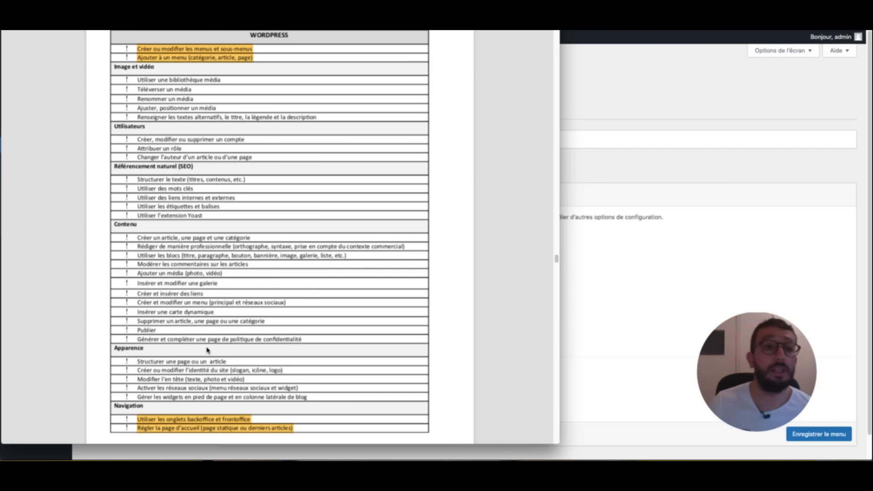
- Highlight the media lines: Utiliser une bibliothèque média, Téléverser, Renommer, and Ajuster, positionner un média
{"action": "left_click_drag", "start_coordinate": [222, 352], "coordinate": [137, 351]}
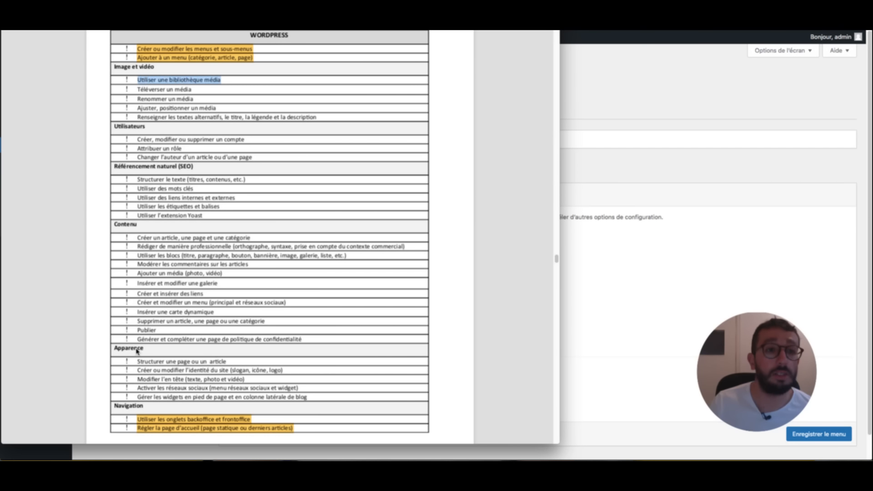
{"action": "left_click", "coordinate": [379, 432]}
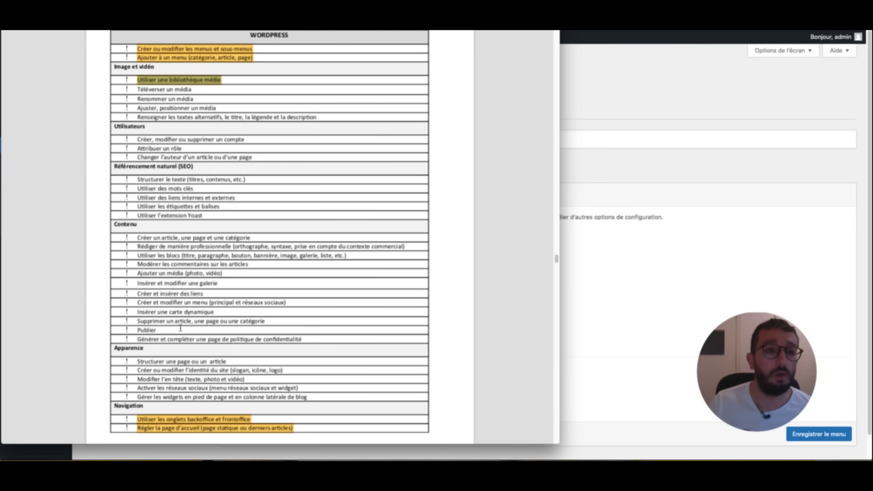
{"action": "left_click_drag", "start_coordinate": [196, 339], "coordinate": [137, 339]}
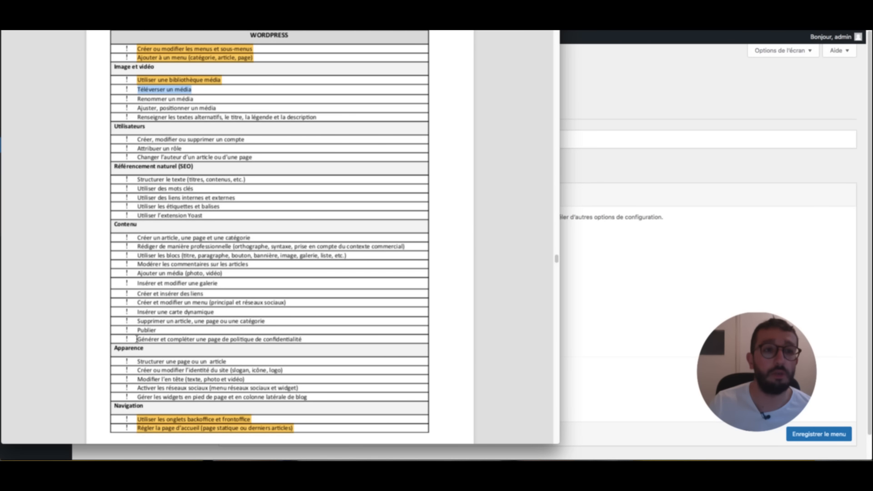
{"action": "left_click", "coordinate": [380, 432]}
{"action": "left_click_drag", "start_coordinate": [203, 330], "coordinate": [138, 332]}
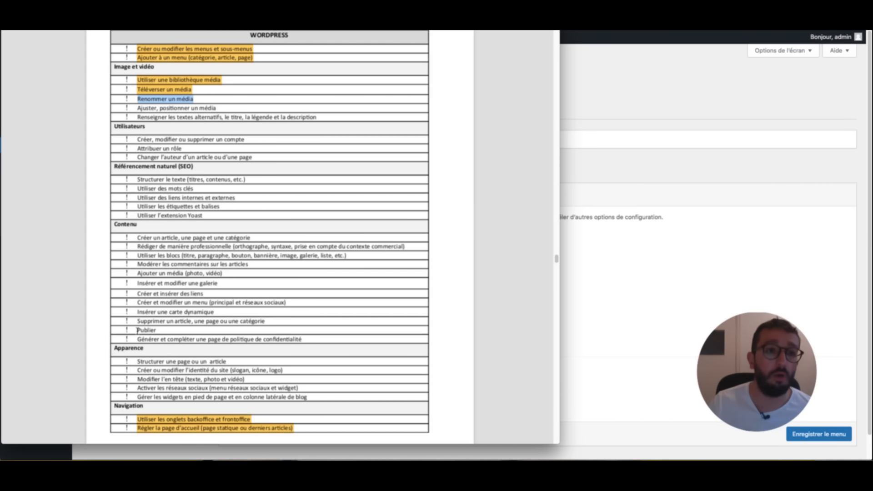
{"action": "left_click", "coordinate": [383, 434]}
{"action": "left_click_drag", "start_coordinate": [218, 320], "coordinate": [138, 318]}
{"action": "left_click", "coordinate": [382, 431]}
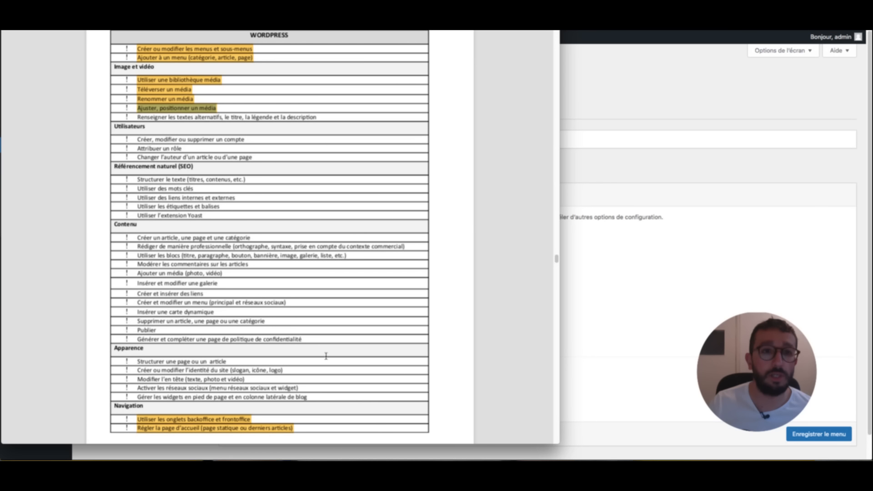
- Highlight the alternative texts, title, caption and description line, then return to WordPress
{"action": "left_click_drag", "start_coordinate": [319, 311], "coordinate": [138, 310]}
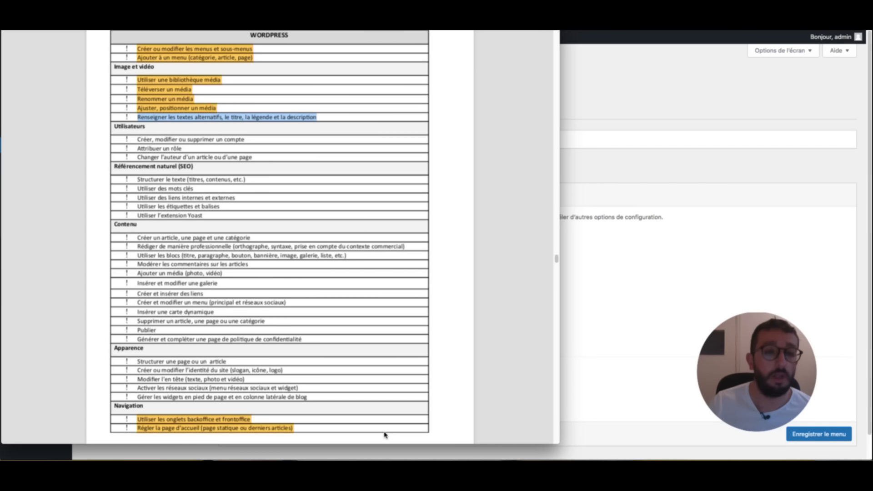
{"action": "key", "text": "ctrl+super+h"}
{"action": "left_click", "coordinate": [417, 310]}
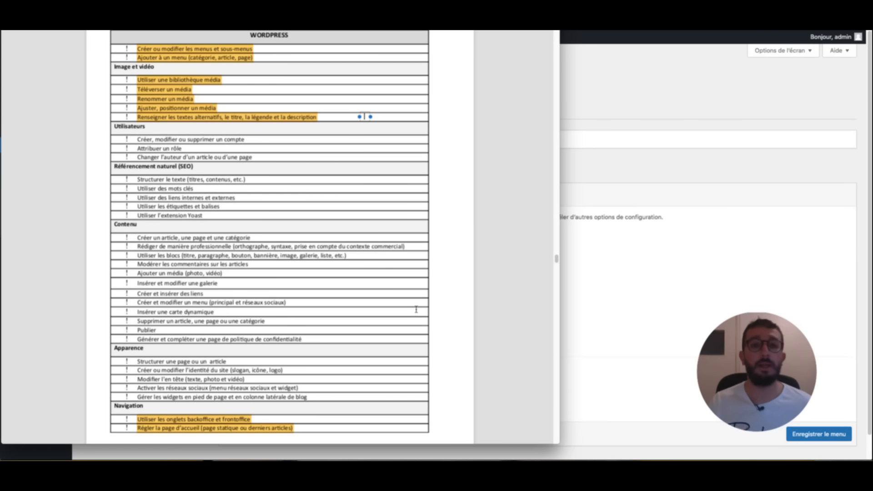
{"action": "left_click", "coordinate": [458, 309]}
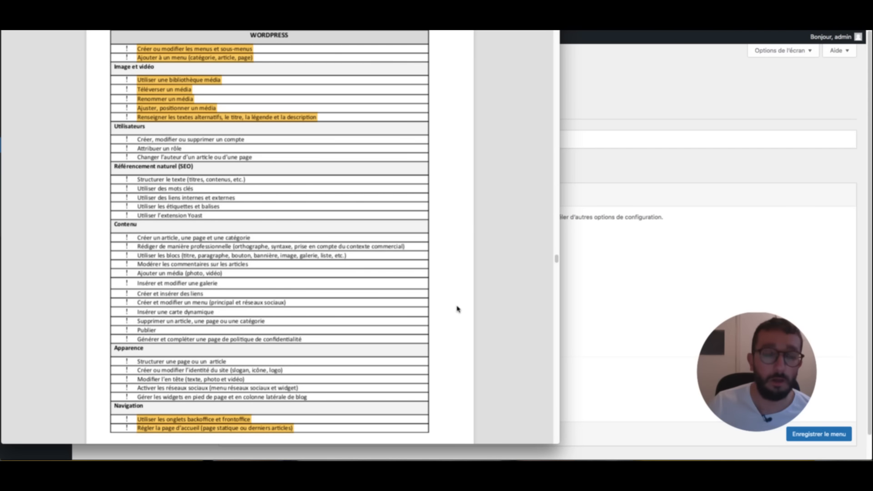
{"action": "left_click", "coordinate": [687, 105]}
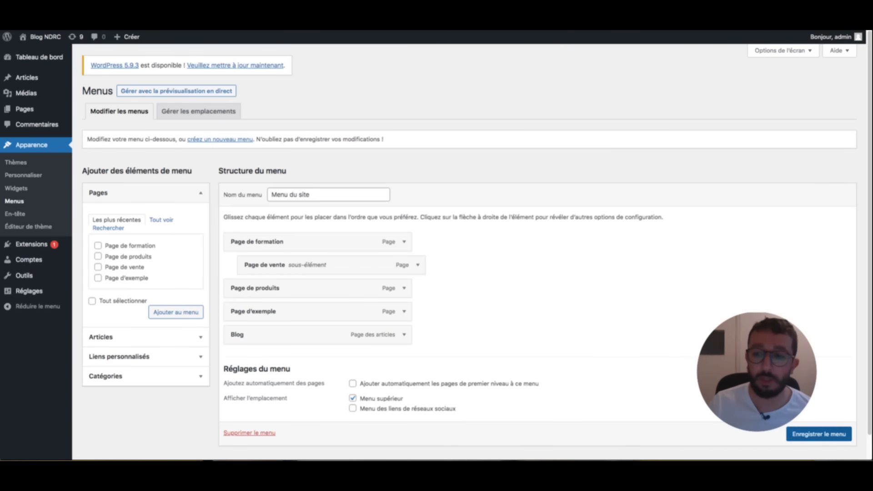
{"action": "scroll", "coordinate": [477, 239], "scroll_direction": "down", "scroll_amount": 1}
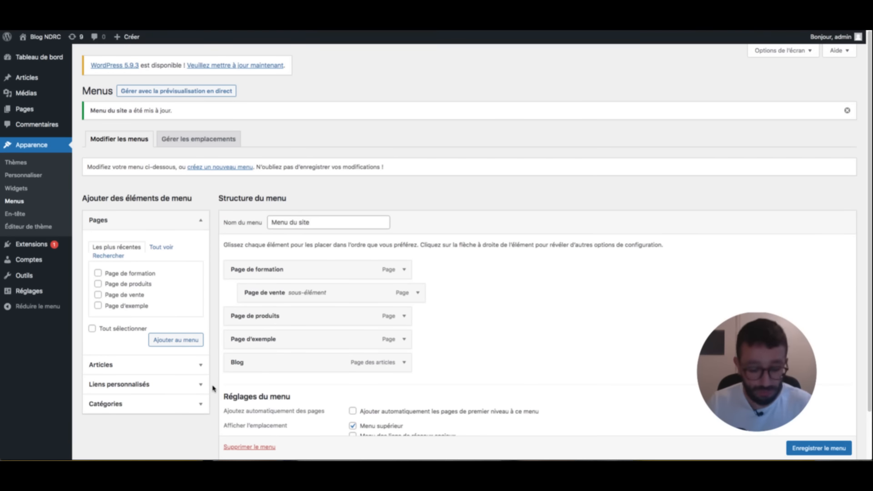
{"action": "key", "text": "super+Tab"}
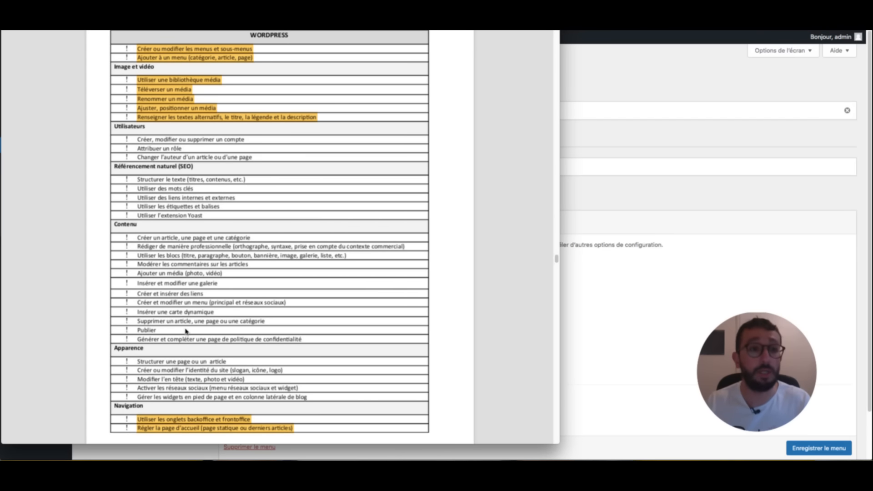
{"action": "key", "text": "super+Tab"}
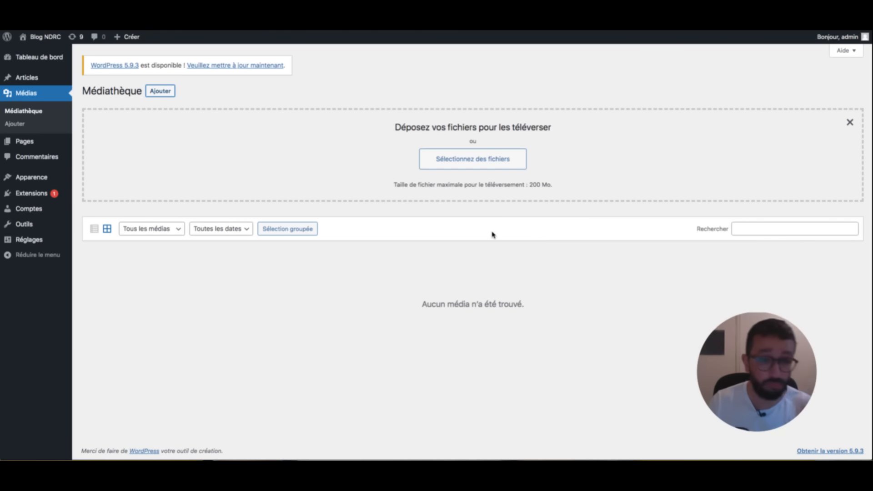
- Drag mug 1–4.jpeg from Finder's Téléchargements folder into the Médiathèque upload area
{"action": "key", "text": "super+Tab"}
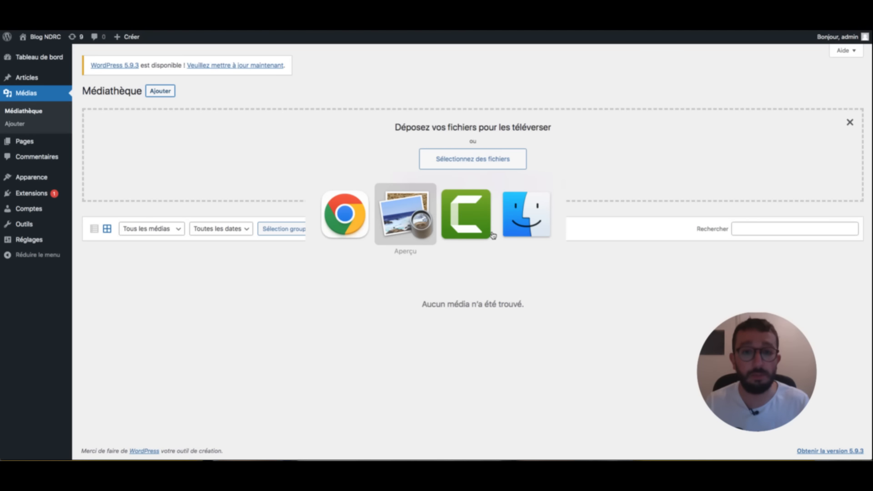
{"action": "key", "text": "super+Tab"}
{"action": "key", "text": "super+Tab"}
{"action": "key", "text": "super+Tab"}
{"action": "key", "text": "super+Tab"}
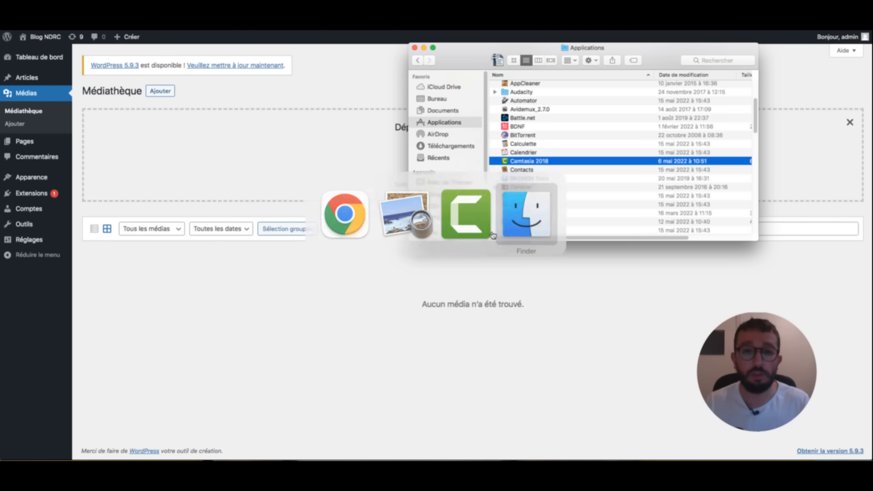
{"action": "key", "text": "alt+super+l"}
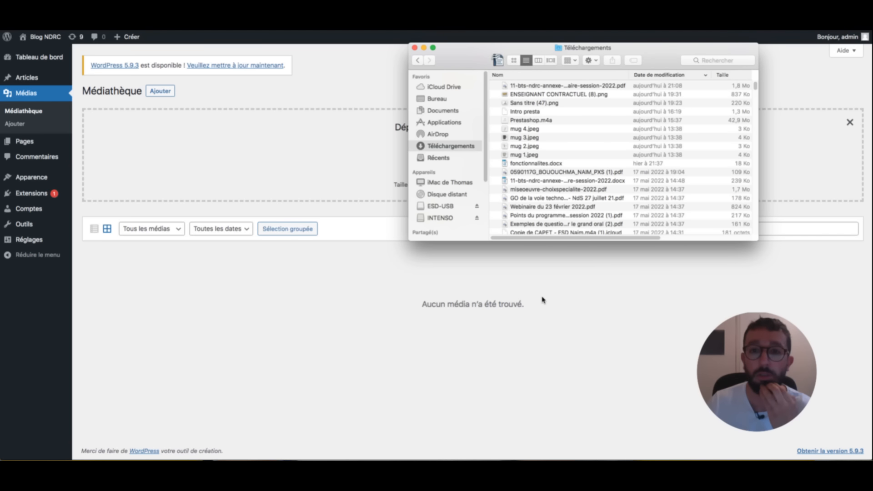
{"action": "left_click_drag", "start_coordinate": [547, 241], "coordinate": [683, 312]}
{"action": "left_click", "coordinate": [661, 200]}
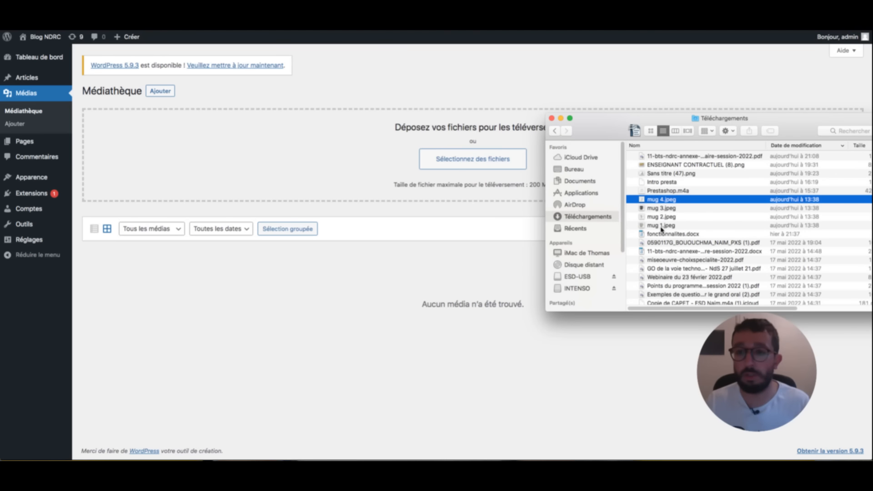
{"action": "left_click", "coordinate": [662, 226], "text": "shift"}
{"action": "left_click_drag", "start_coordinate": [664, 218], "coordinate": [378, 255]}
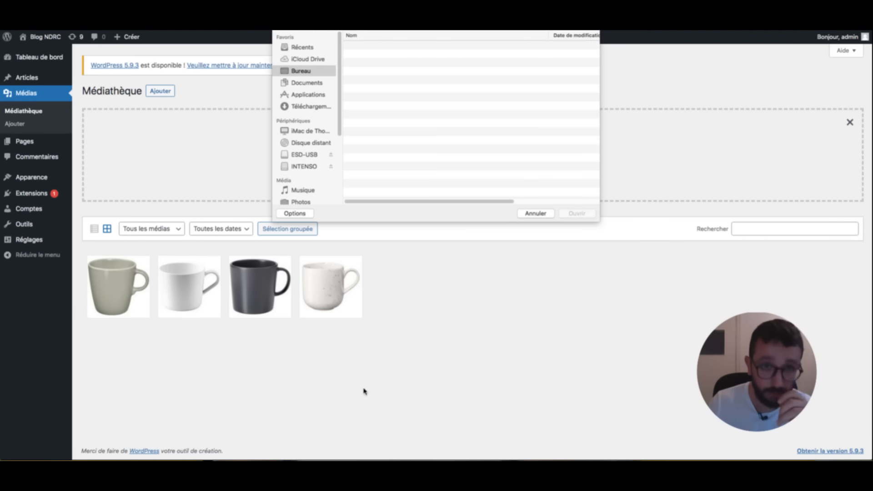
{"action": "key", "text": "Escape"}
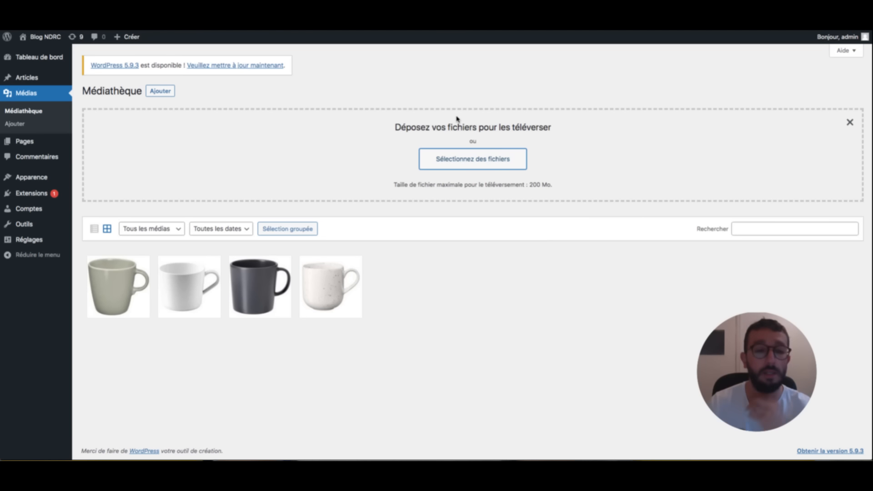
- Give the first mug alt text 'mug couleur savon de Marseille', caption 'Mug' and a short description
{"action": "left_click", "coordinate": [117, 287]}
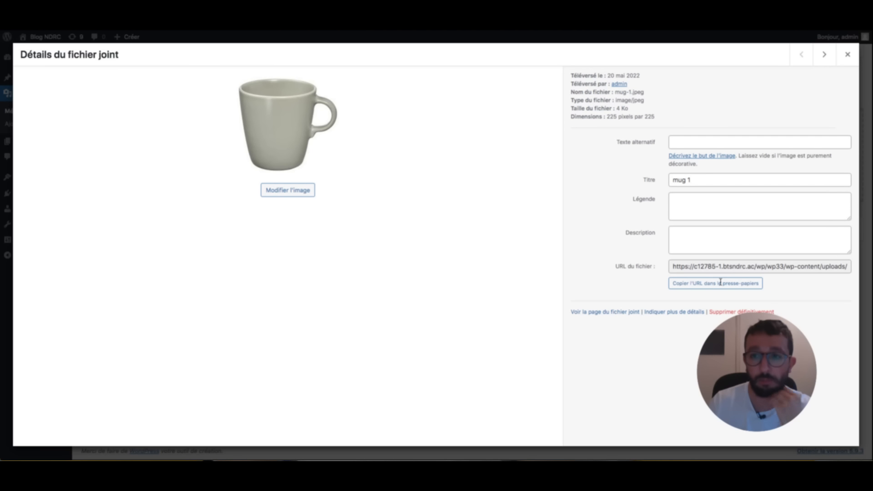
{"action": "left_click", "coordinate": [721, 142]}
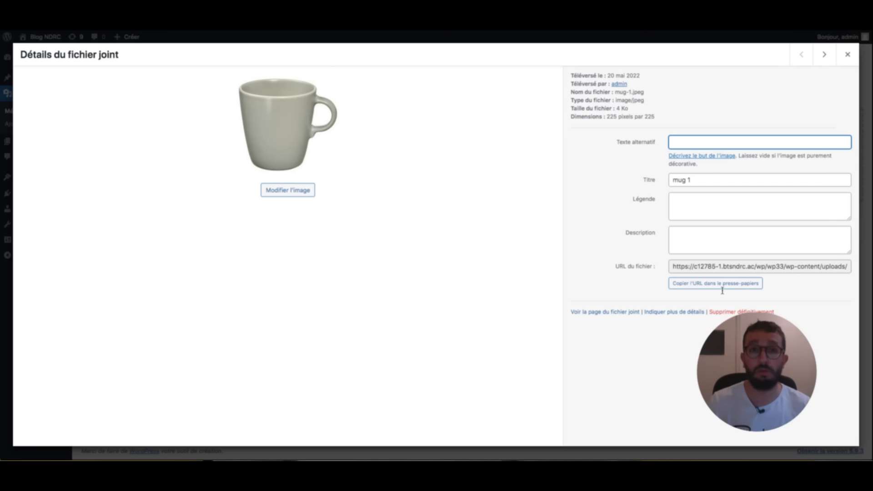
{"action": "type", "text": "mug"}
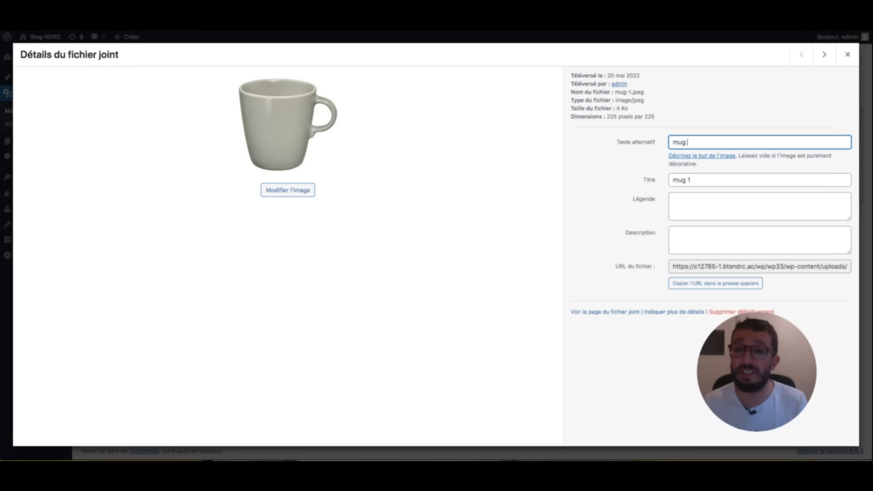
{"action": "type", "text": " couleur savon de"}
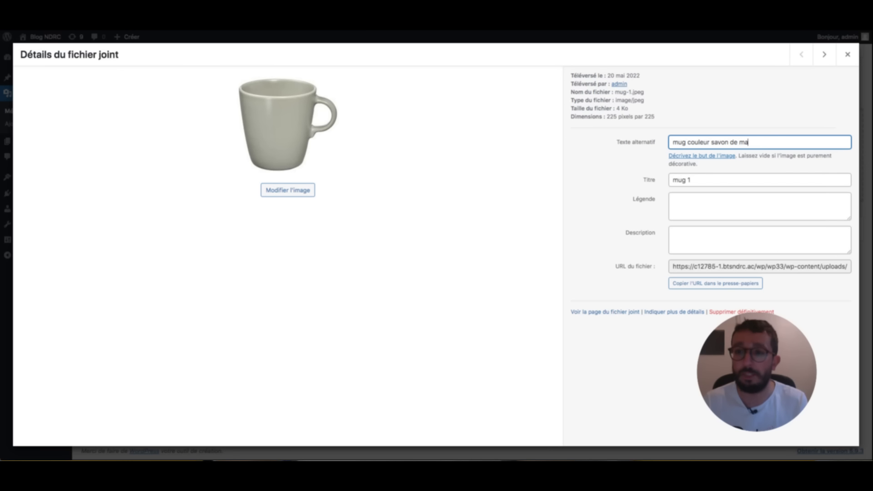
{"action": "type", "text": " Marseille"}
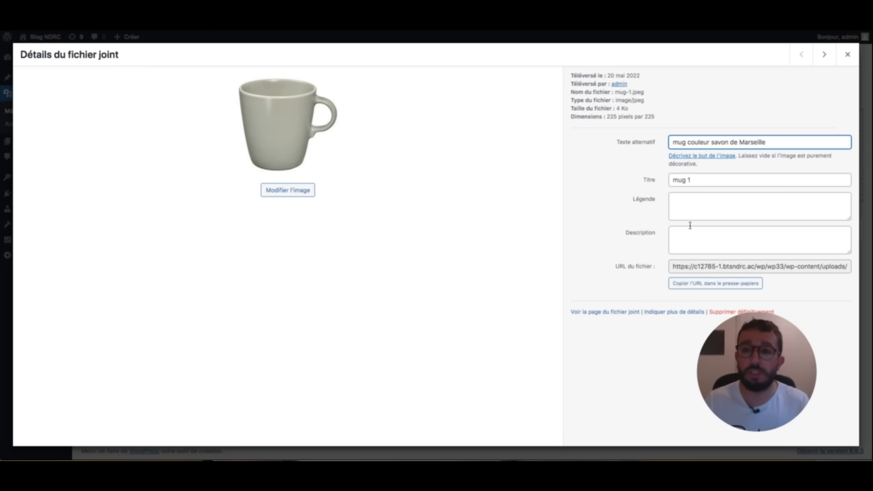
{"action": "left_click", "coordinate": [690, 219]}
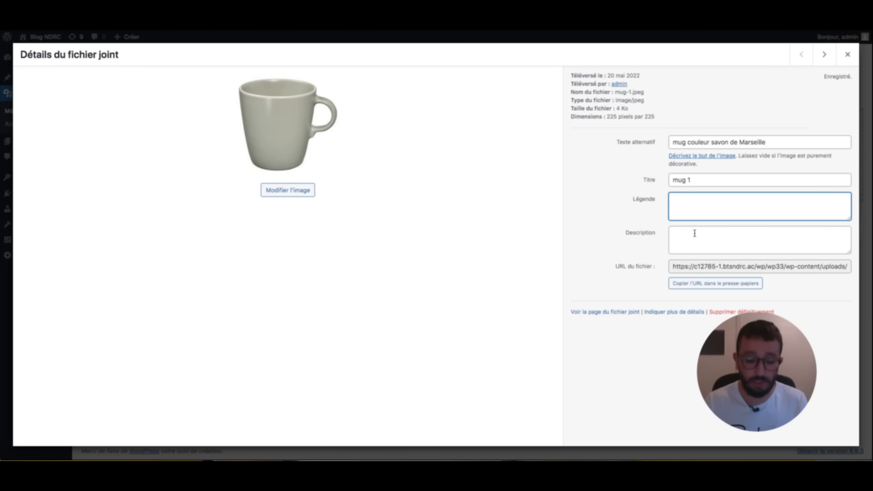
{"action": "type", "text": "s"}
{"action": "type", "text": "ug"}
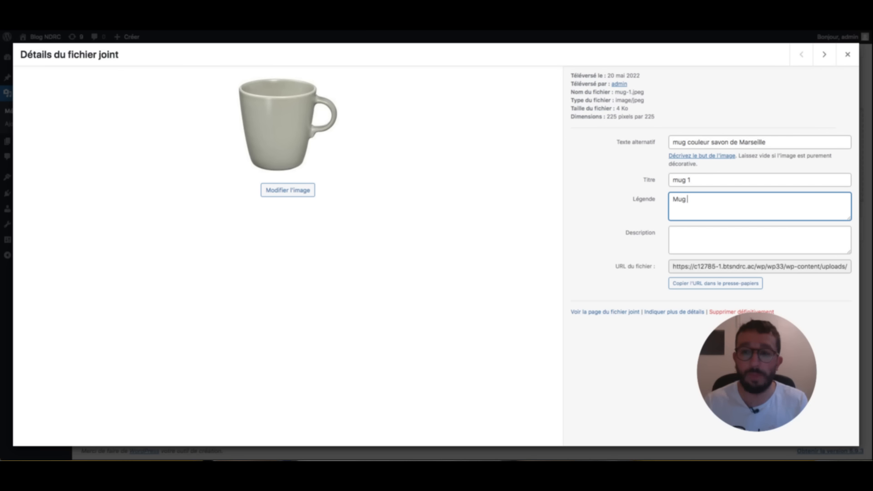
{"action": "key", "text": "Tab"}
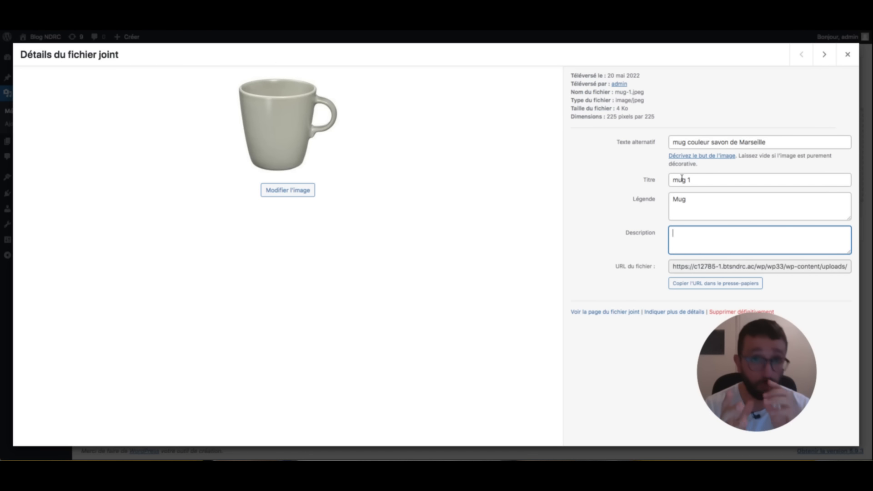
{"action": "type", "text": "Mug"}
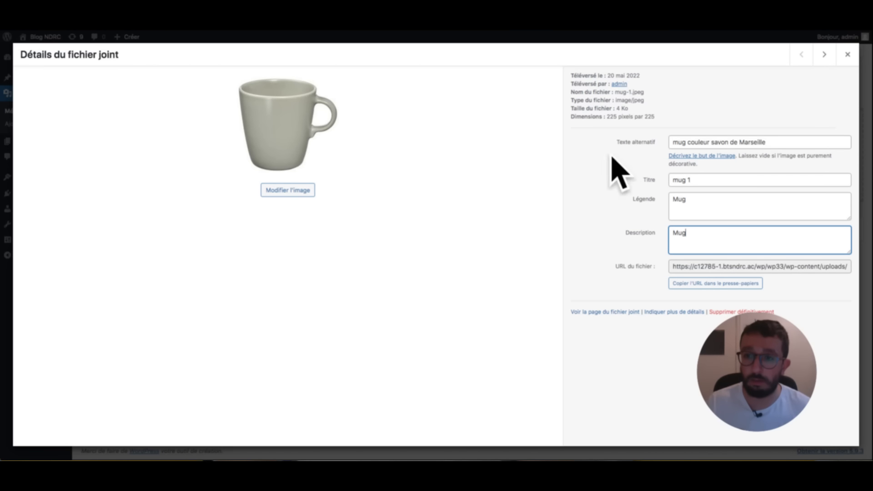
{"action": "type", "text": "qu"}
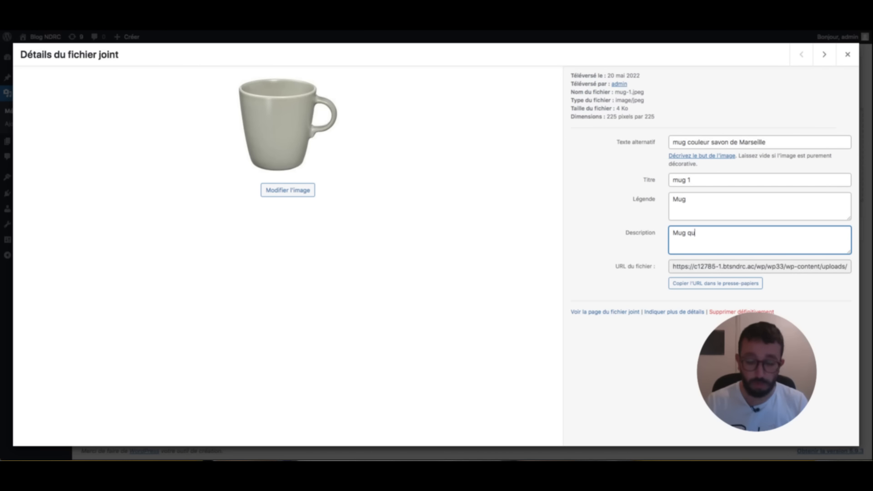
{"action": "type", "text": "i permet de boire de super"}
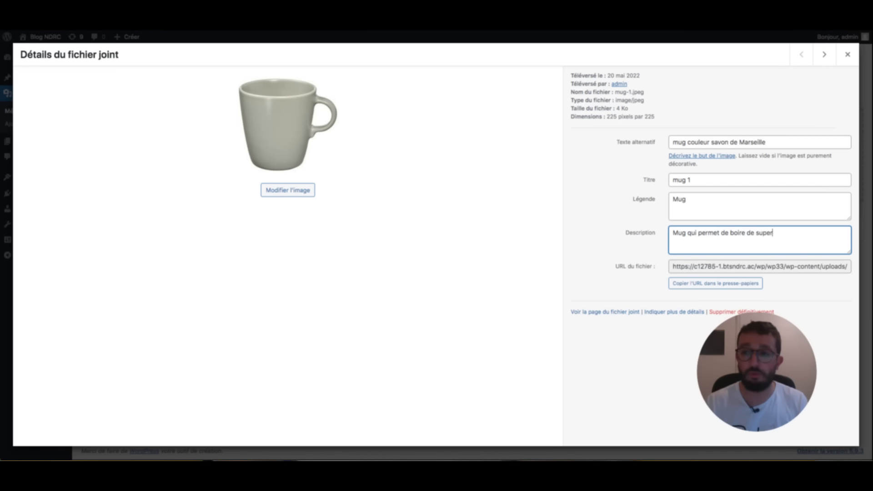
{"action": "type", "text": " boiso"}
{"action": "type", "text": "ons !"}
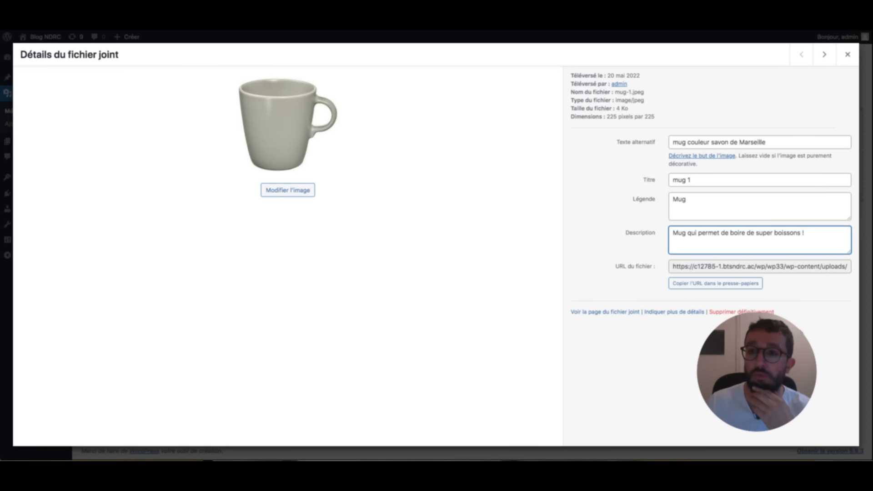
- Step through the attachment arrows to the second mug's details
{"action": "left_click", "coordinate": [825, 54]}
{"action": "left_click", "coordinate": [802, 55]}
{"action": "left_click", "coordinate": [825, 55]}
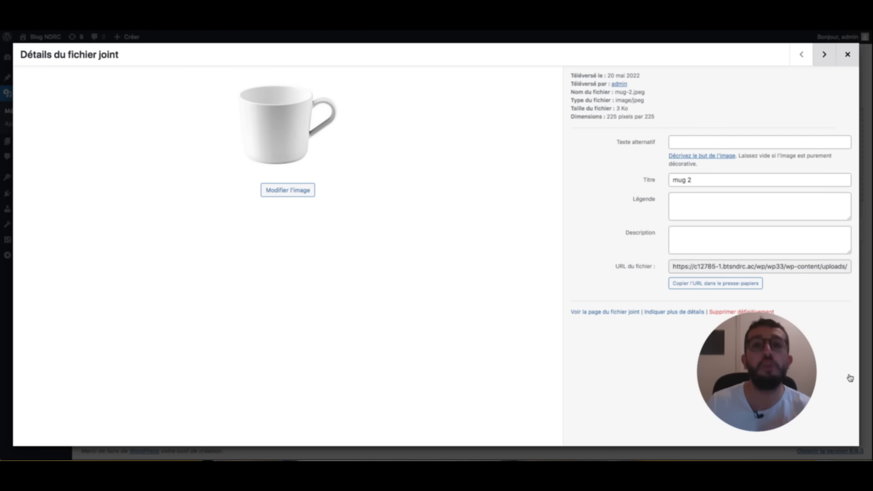
- Close the image details and check the checklist in Aperçu
{"action": "key", "text": "Escape"}
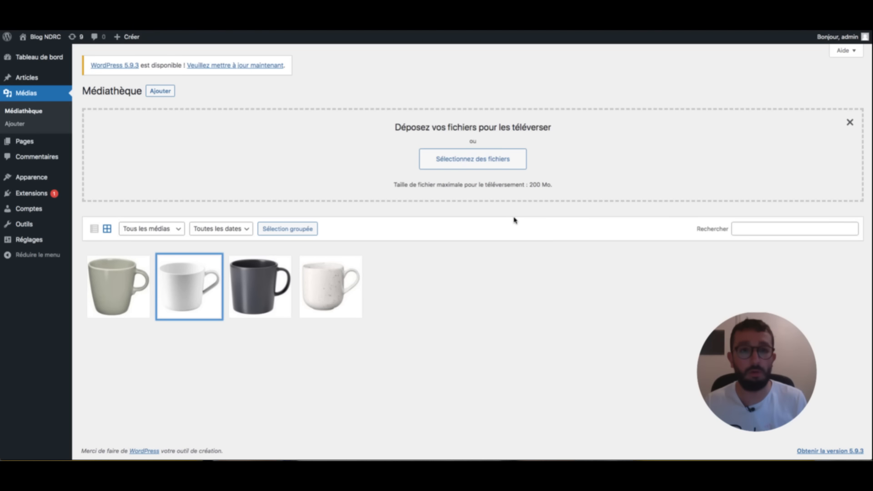
{"action": "key", "text": "super+Tab"}
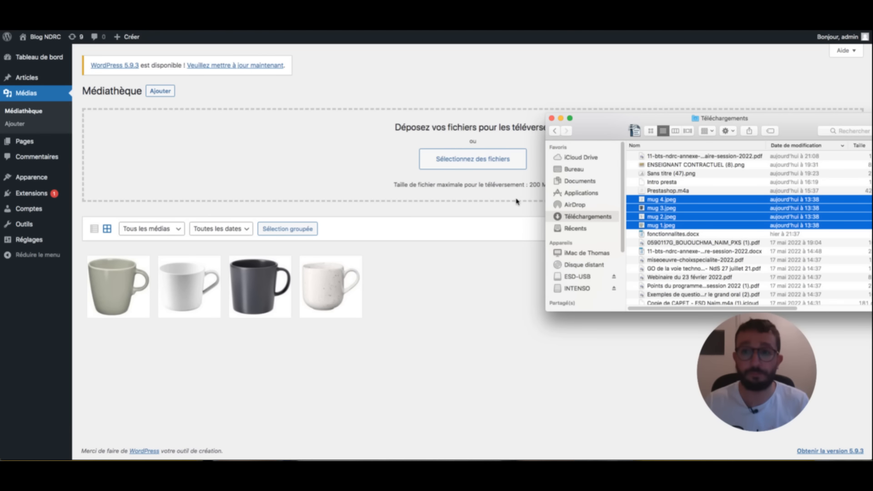
{"action": "key", "text": "super+Tab"}
{"action": "key", "text": "super+Tab"}
{"action": "key", "text": "super+Tab"}
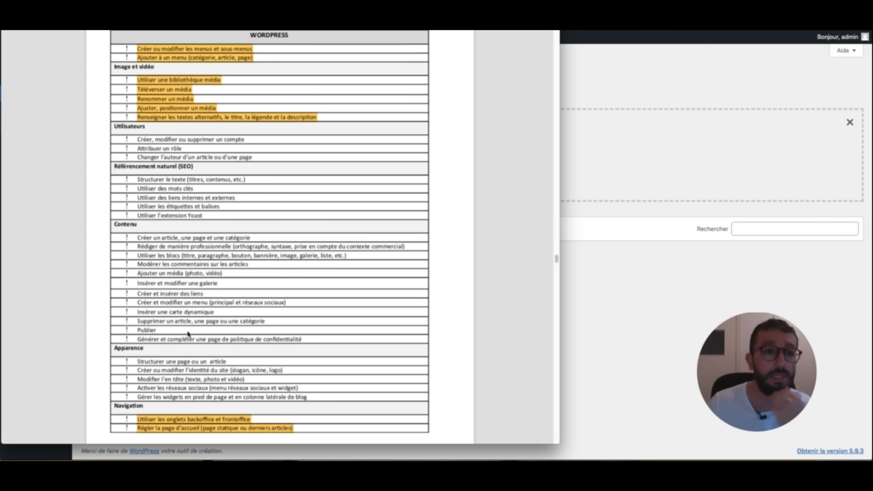
{"action": "key", "text": "super+Tab"}
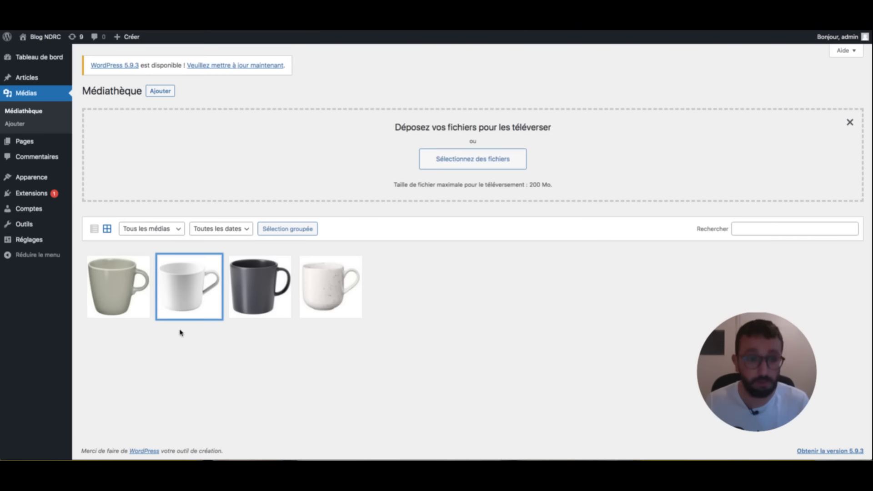
- Retitle the first mug image 'Mug numéro 1' and close its details
{"action": "left_click", "coordinate": [116, 287]}
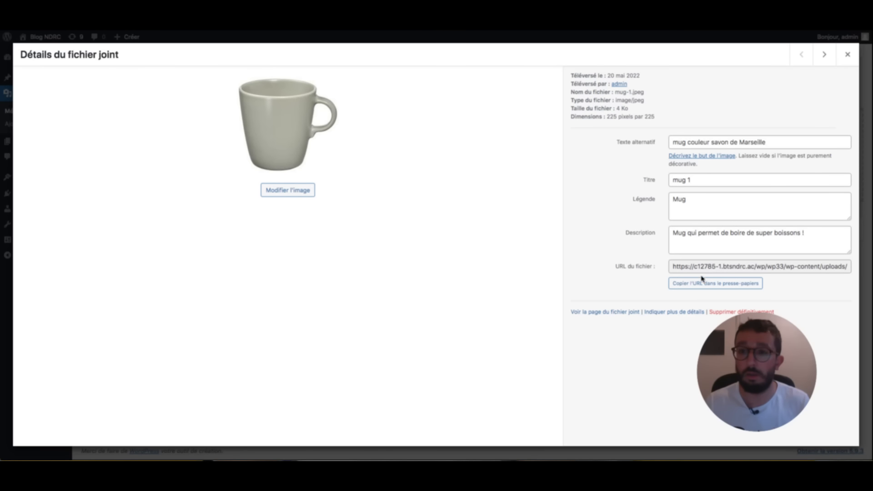
{"action": "type", "text": "M"}
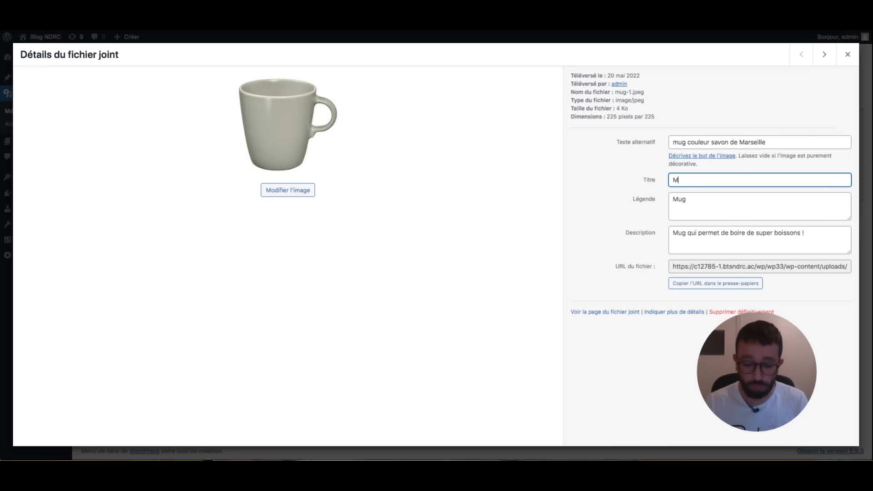
{"action": "type", "text": "ug super "}
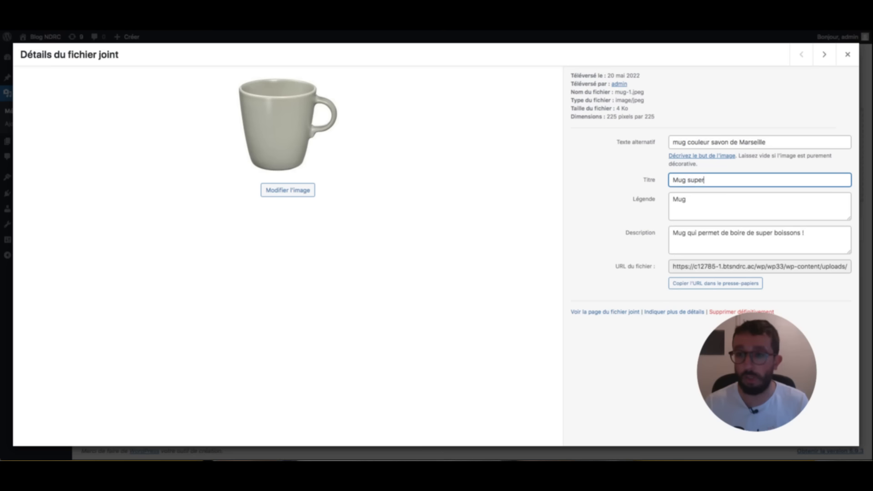
{"action": "key", "text": "BackSpace"}
{"action": "key", "text": "BackSpace"}
{"action": "key", "text": "BackSpace"}
{"action": "key", "text": "BackSpace"}
{"action": "key", "text": "BackSpace"}
{"action": "key", "text": "BackSpace"}
{"action": "type", "text": "numéro 1"}
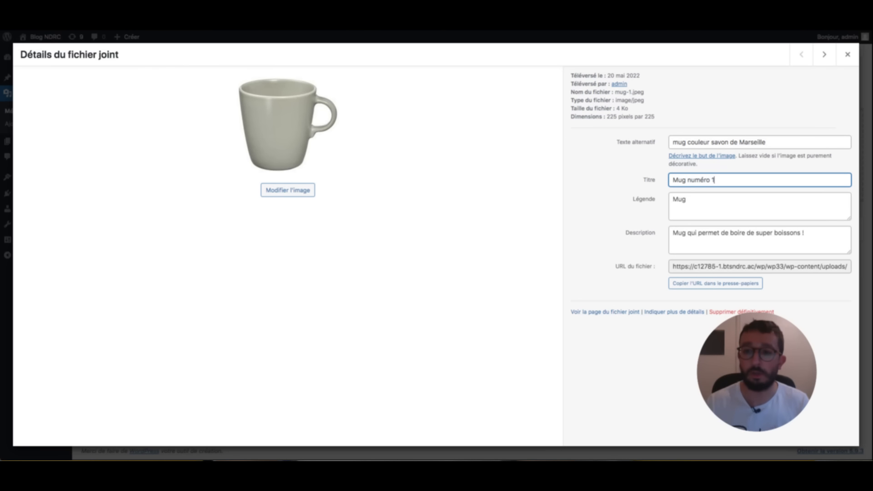
{"action": "left_click", "coordinate": [825, 54]}
{"action": "left_click", "coordinate": [801, 54]}
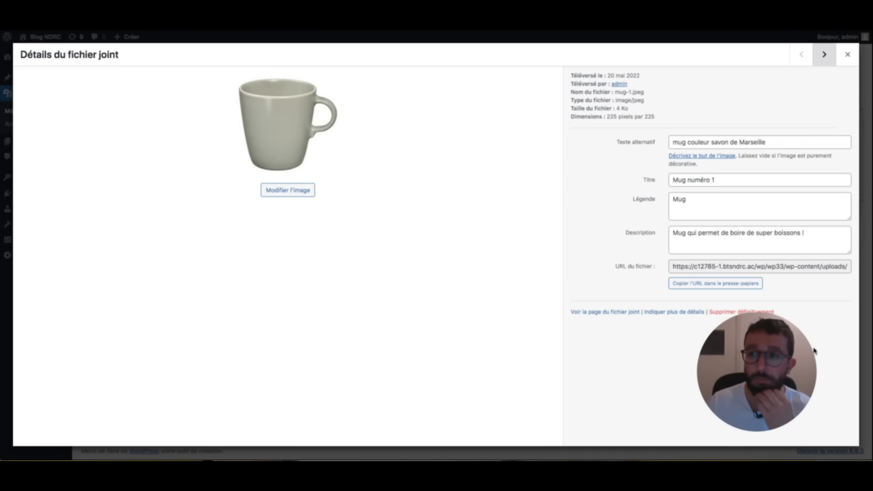
{"action": "key", "text": "Escape"}
{"action": "key", "text": "super+Tab"}
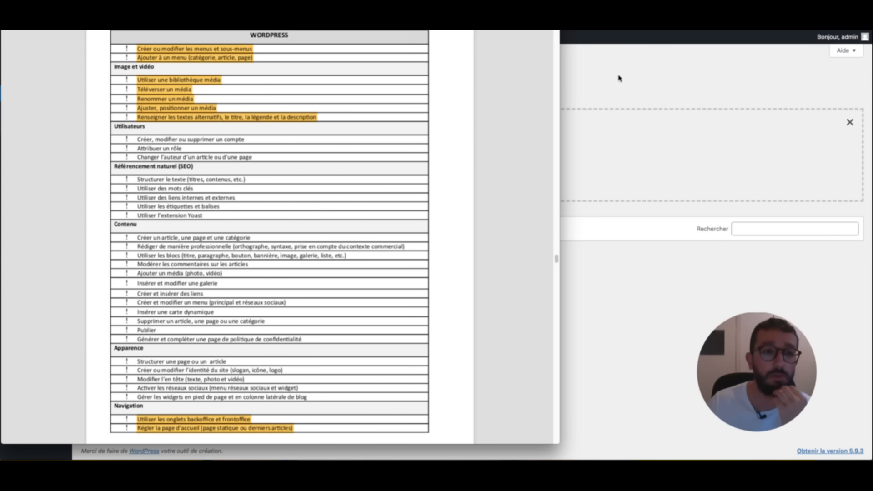
{"action": "left_click", "coordinate": [693, 66]}
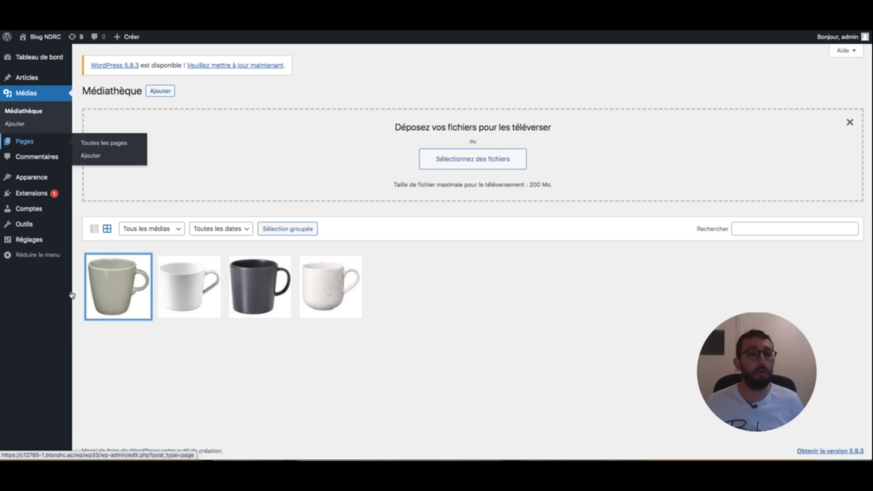
- Open Page de produits and type 'Voici quelques mugs que j'aime beaucoup :' as the first paragraph
{"action": "left_click", "coordinate": [91, 143]}
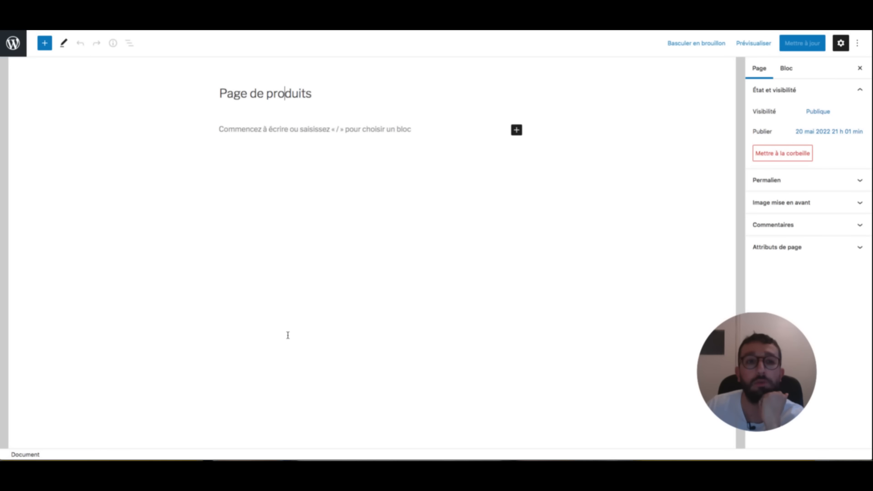
{"action": "left_click", "coordinate": [287, 302]}
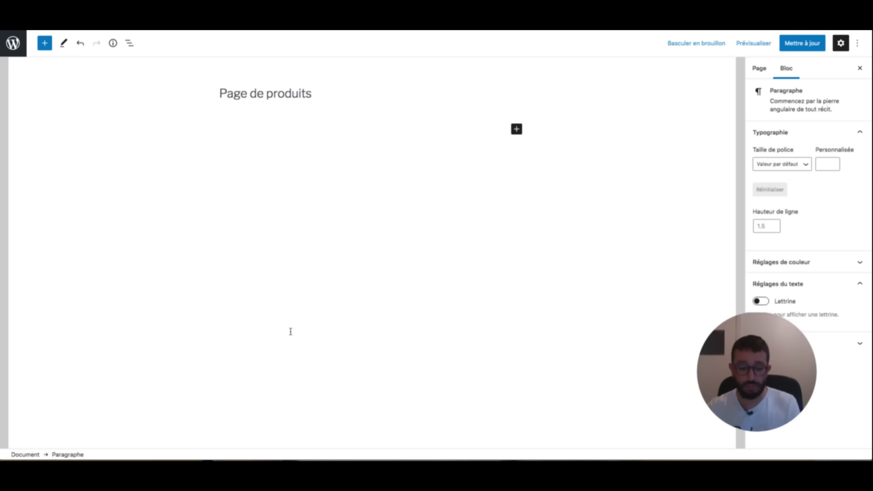
{"action": "type", "text": "Voici quelques mugs que j'aimer"}
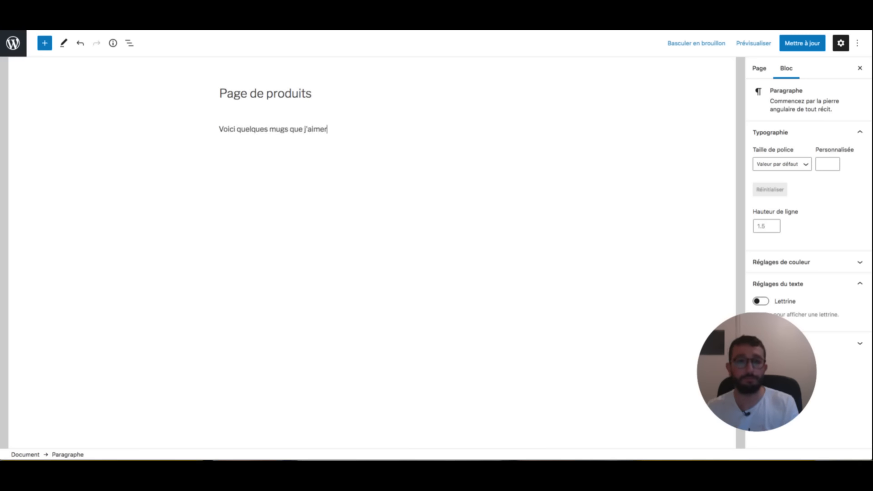
{"action": "key", "text": "BackSpace"}
{"action": "type", "text": "buea"}
{"action": "key", "text": "BackSpace"}
{"action": "type", "text": "eaucoup :"}
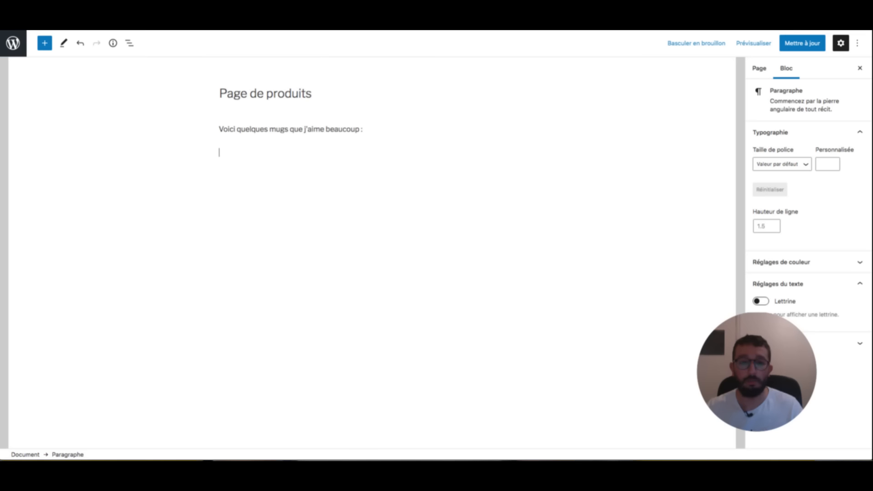
{"action": "key", "text": "BackSpace"}
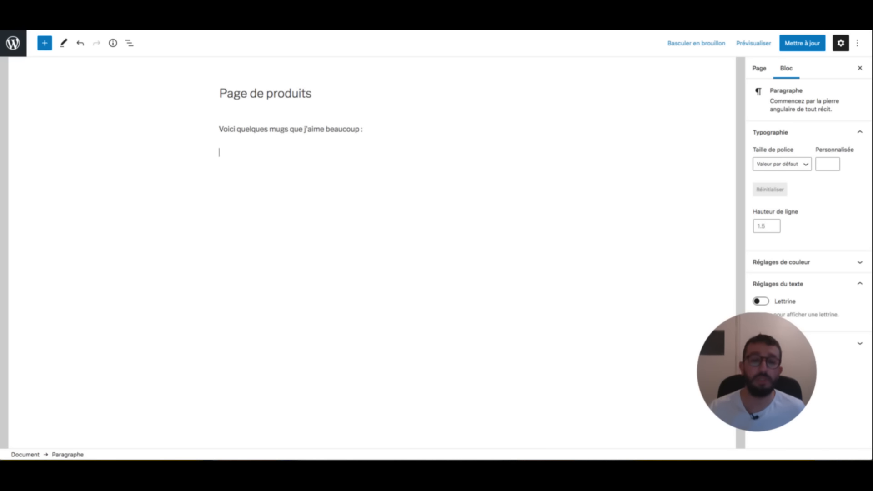
{"action": "key", "text": "Return"}
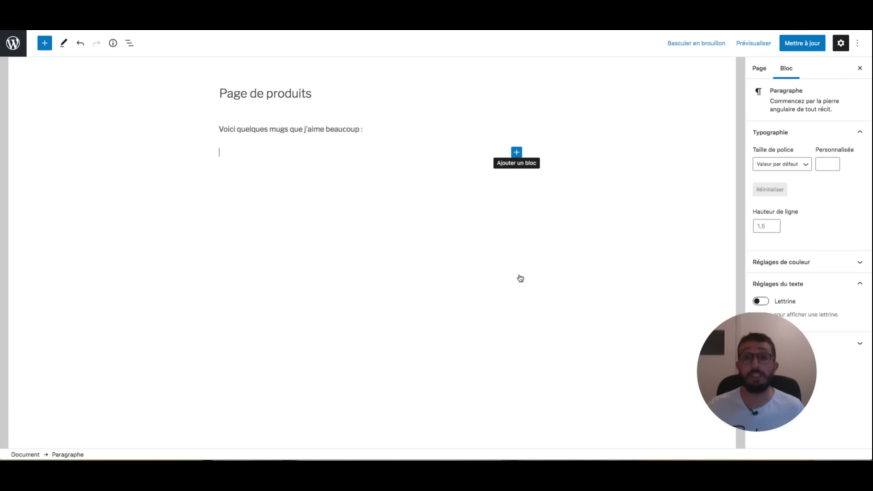
- Add an Image block below the intro using the mug-1 picture from the Médiathèque
{"action": "left_click", "coordinate": [517, 152]}
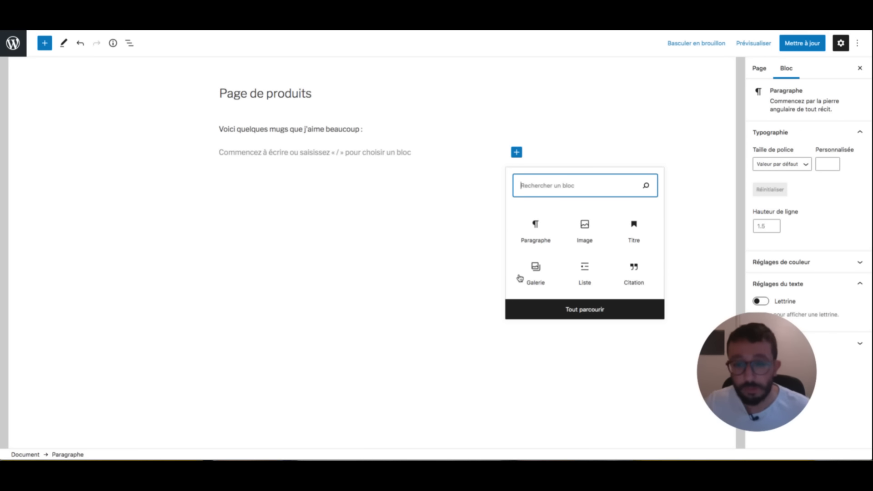
{"action": "left_click", "coordinate": [586, 207]}
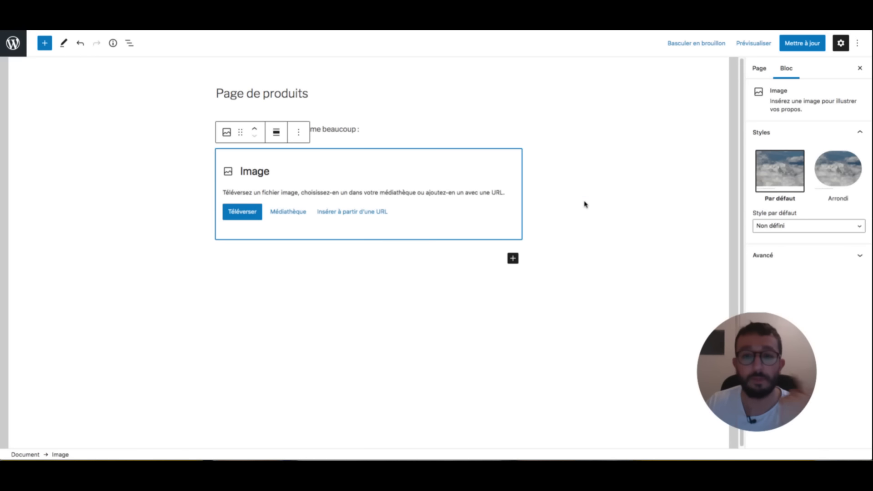
{"action": "left_click", "coordinate": [291, 222]}
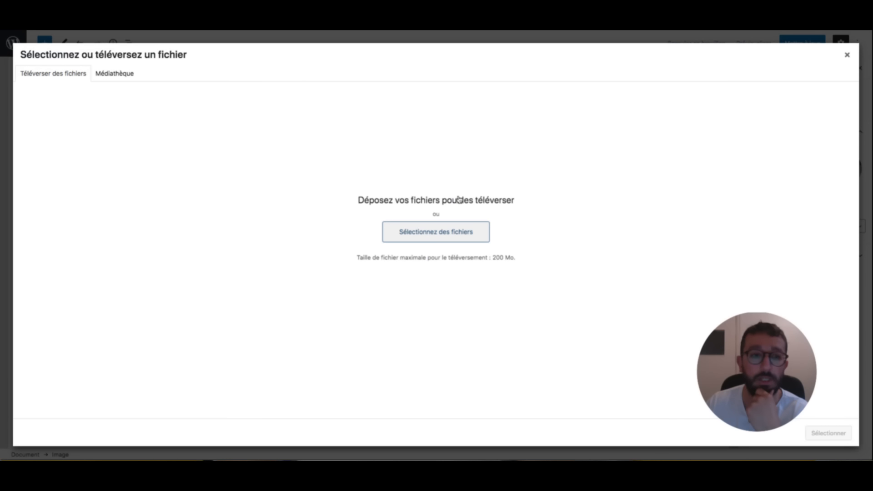
{"action": "left_click", "coordinate": [113, 74]}
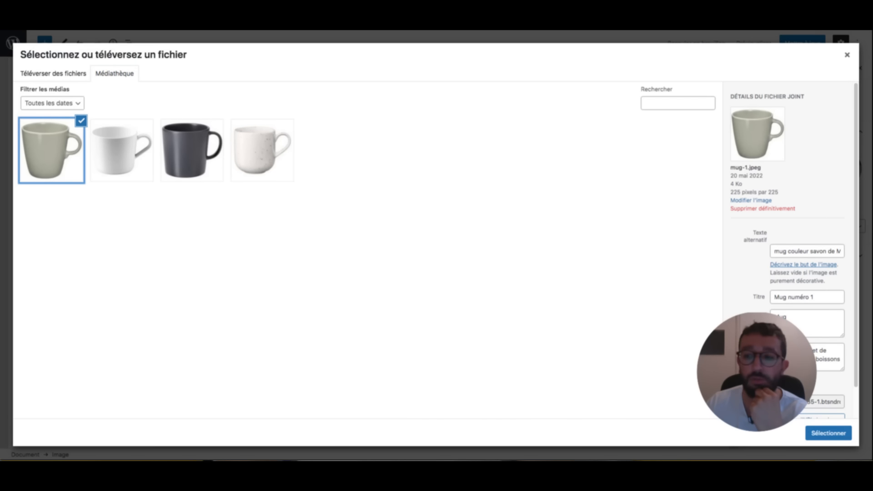
{"action": "left_click", "coordinate": [828, 433]}
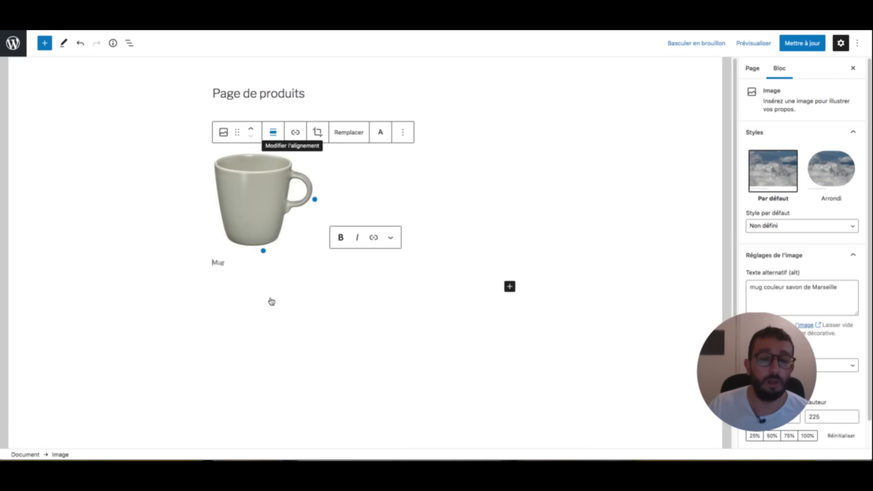
- Try centre, right and left alignment on the mug, leaving it left-aligned
{"action": "left_click", "coordinate": [273, 132]}
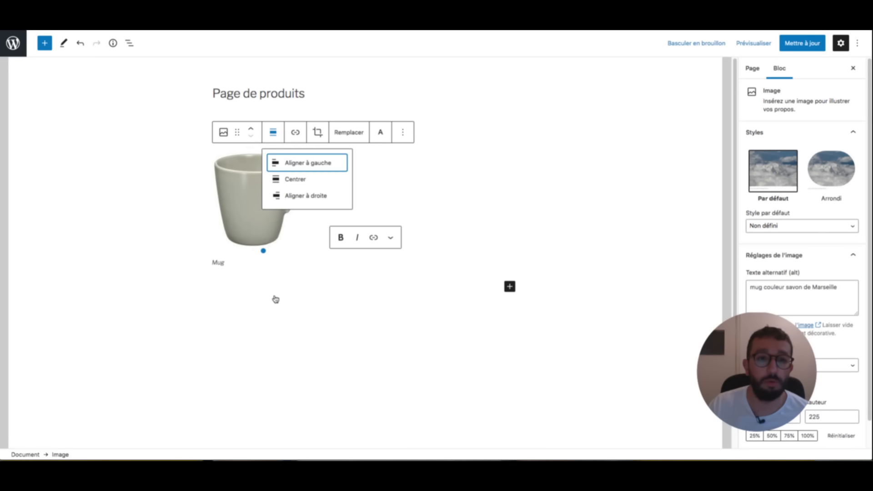
{"action": "left_click", "coordinate": [295, 179]}
{"action": "left_click", "coordinate": [375, 131]}
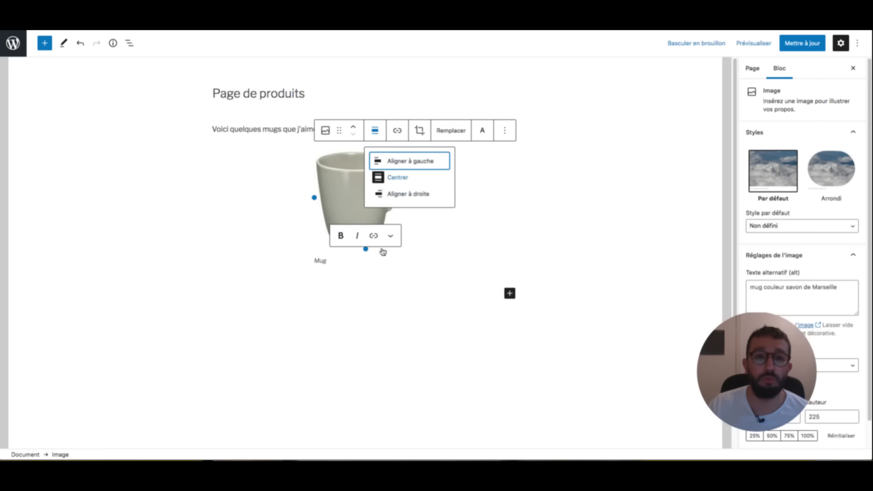
{"action": "left_click", "coordinate": [408, 193]}
{"action": "left_click", "coordinate": [477, 134]}
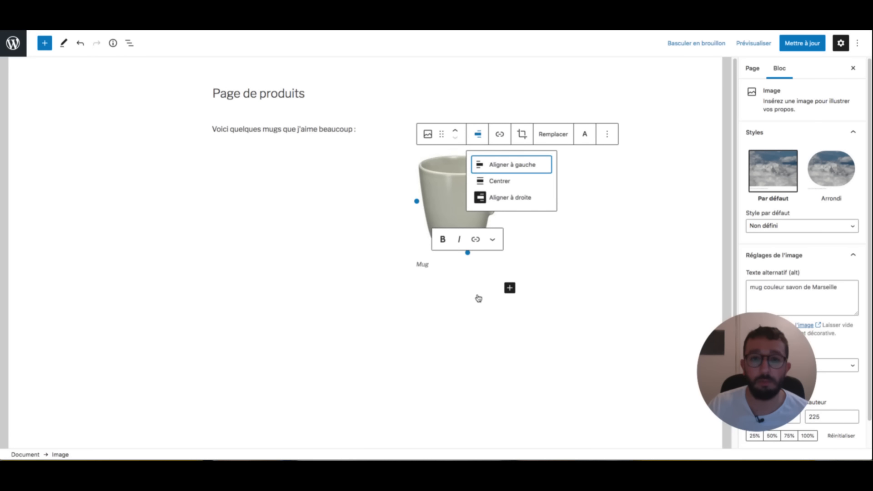
{"action": "left_click", "coordinate": [512, 165]}
- Switch the mug to the Arrondi style, revert to Par défaut, and show the Transformer en block list
{"action": "left_click", "coordinate": [832, 170]}
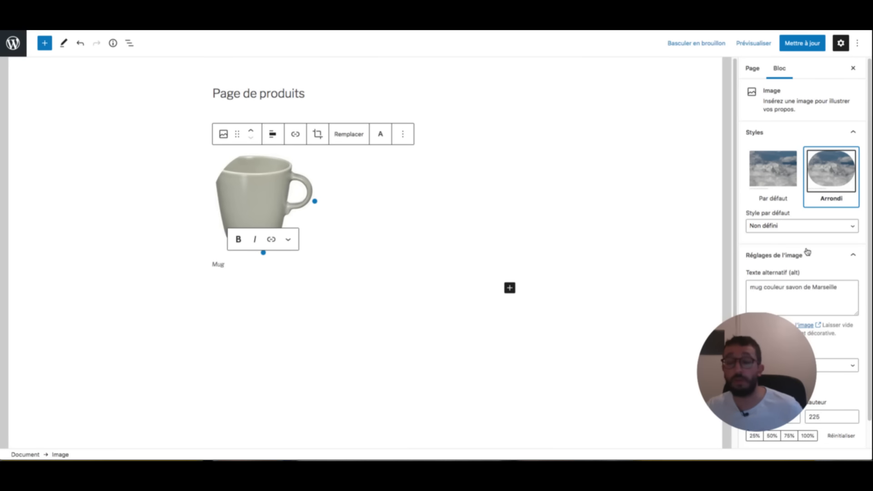
{"action": "left_click", "coordinate": [773, 171]}
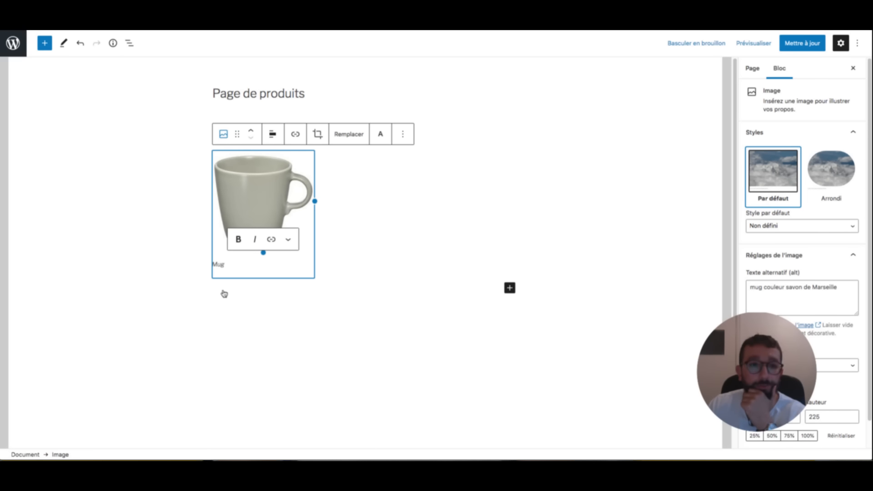
{"action": "key", "text": "alt+F10"}
{"action": "key", "text": "Return"}
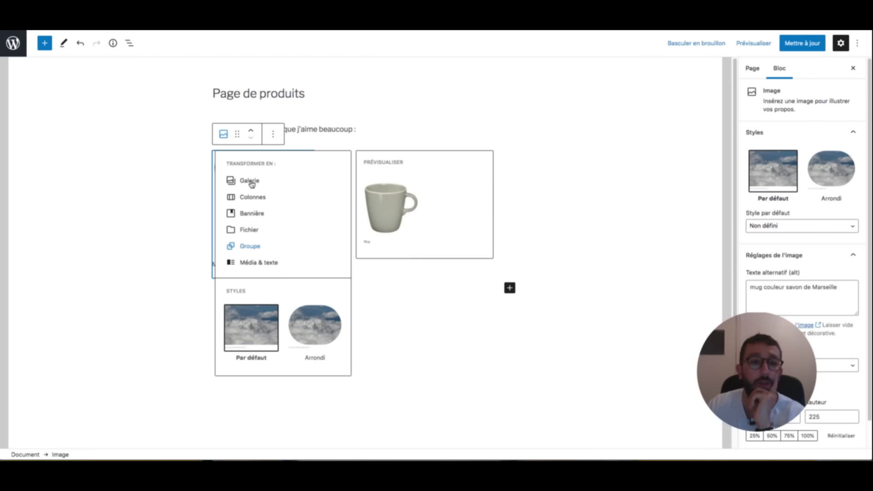
- Convert the mug into a Média & texte block with 'WAOUH INCROYABLE !' beside it
{"action": "left_click", "coordinate": [258, 262]}
{"action": "left_click", "coordinate": [433, 206]}
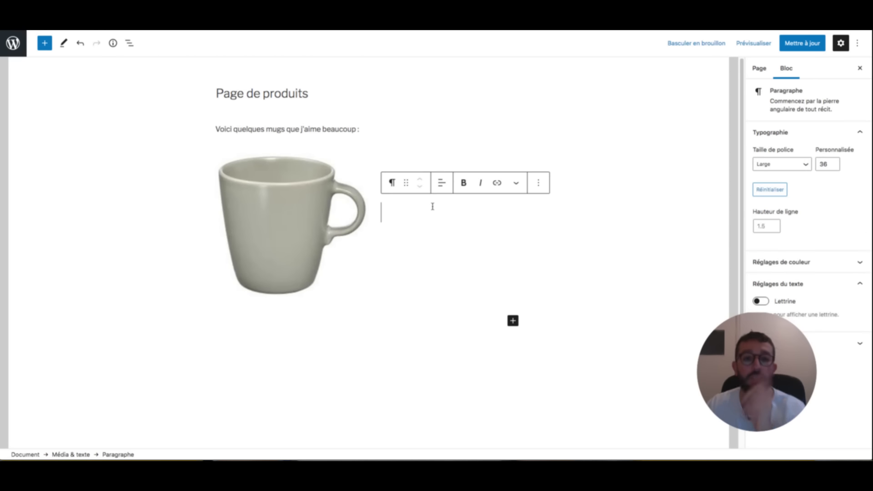
{"action": "type", "text": "WAOUH IN"}
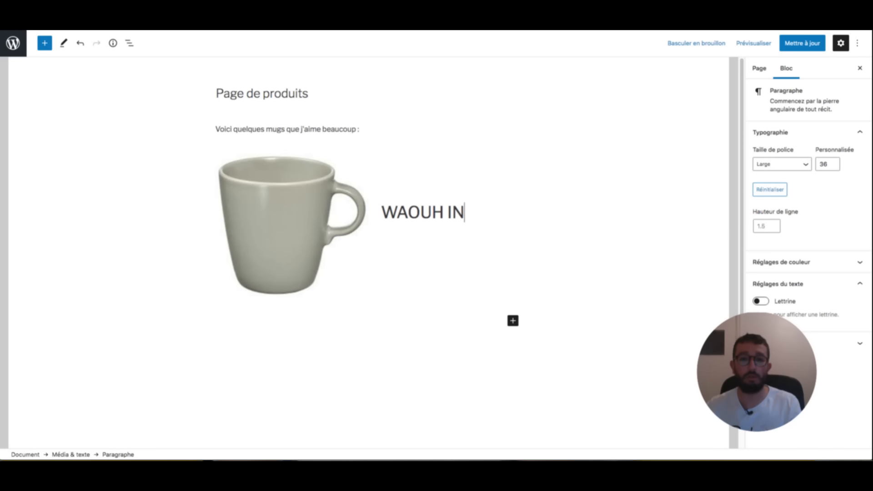
{"action": "type", "text": "CROYABLE !"}
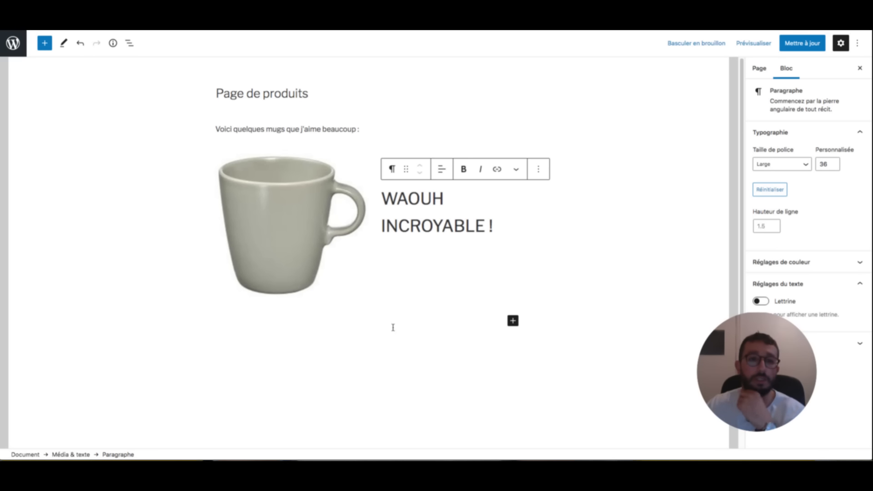
- Try the mug on the right with vertically centred text, then return the mug to the left
{"action": "left_click", "coordinate": [251, 252]}
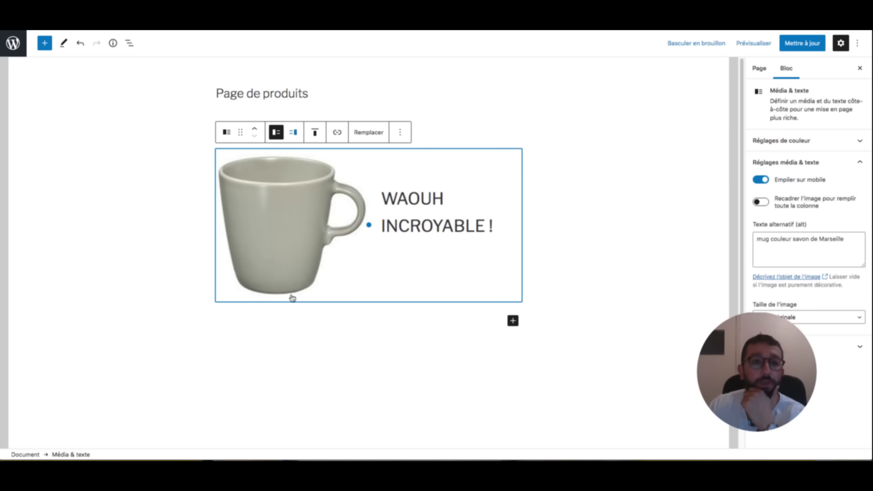
{"action": "left_click", "coordinate": [293, 133]}
{"action": "left_click", "coordinate": [312, 132]}
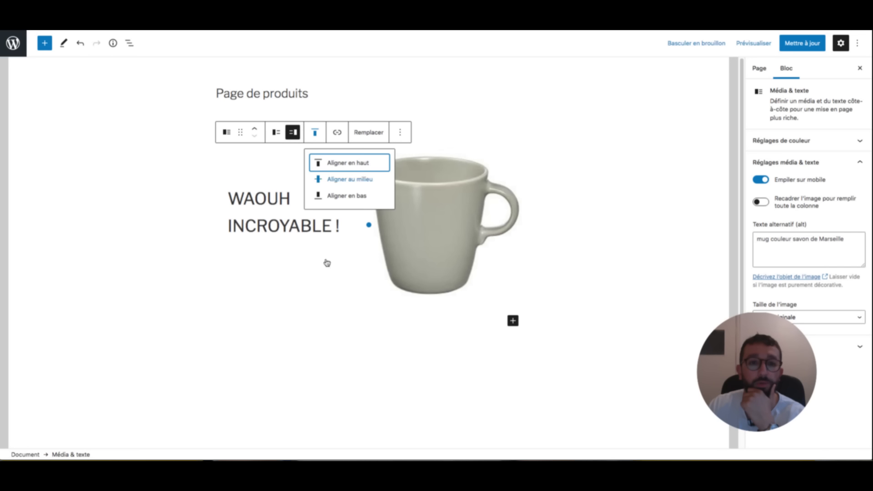
{"action": "left_click", "coordinate": [333, 179]}
{"action": "left_click", "coordinate": [313, 132]}
{"action": "left_click", "coordinate": [294, 133]}
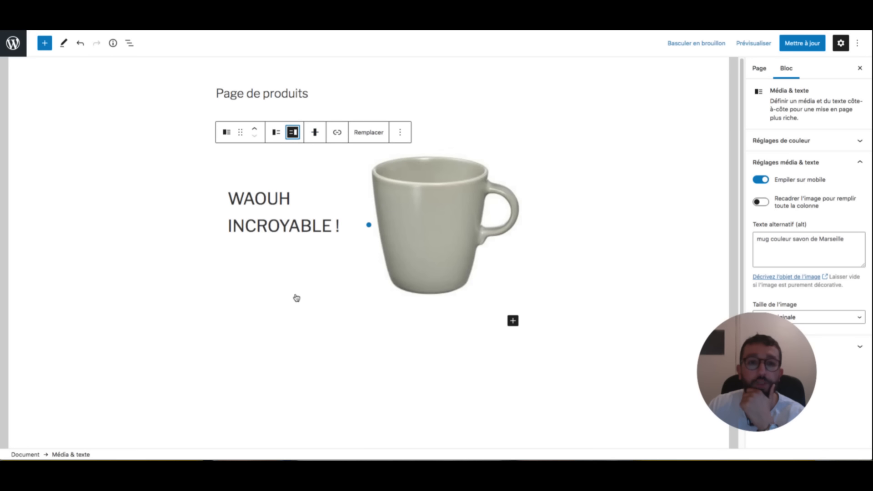
{"action": "left_click", "coordinate": [276, 133]}
{"action": "left_click", "coordinate": [314, 132]}
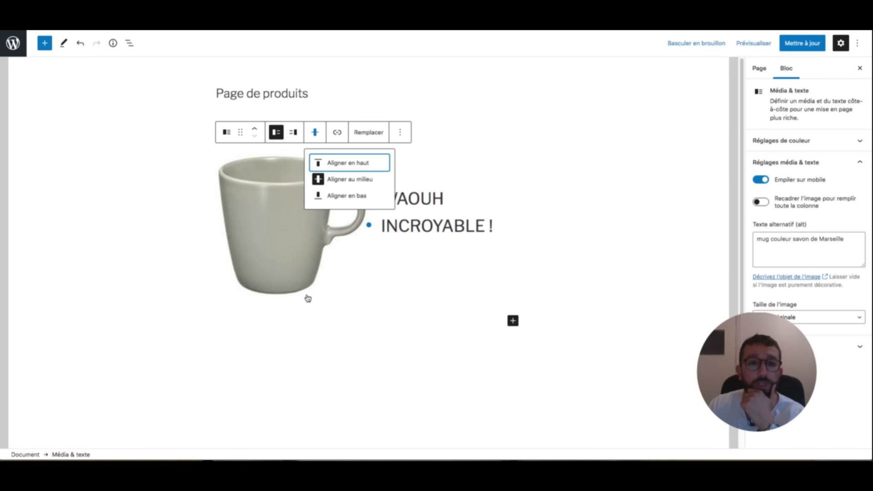
- Try centre and bottom vertical alignment, leaving the text aligned to the mug's bottom
{"action": "left_click", "coordinate": [342, 196]}
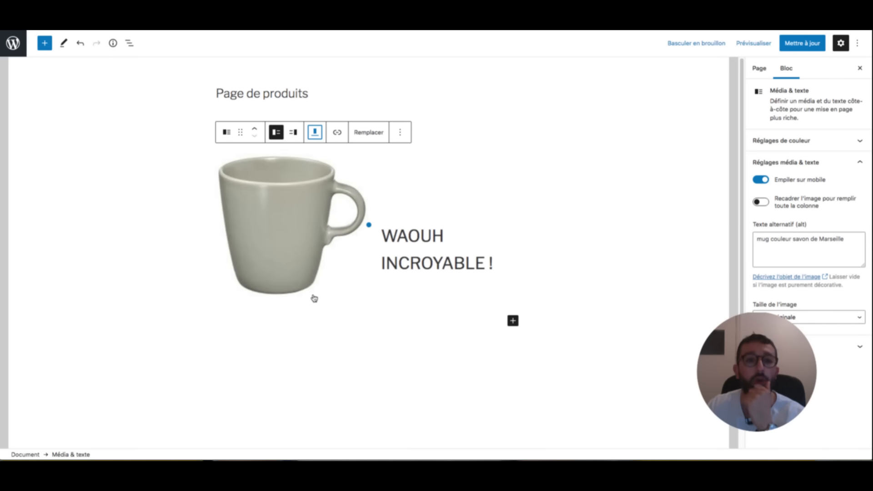
{"action": "left_click", "coordinate": [315, 133]}
{"action": "left_click", "coordinate": [328, 179]}
{"action": "left_click", "coordinate": [315, 132]}
{"action": "left_click", "coordinate": [332, 179]}
{"action": "left_click", "coordinate": [315, 132]}
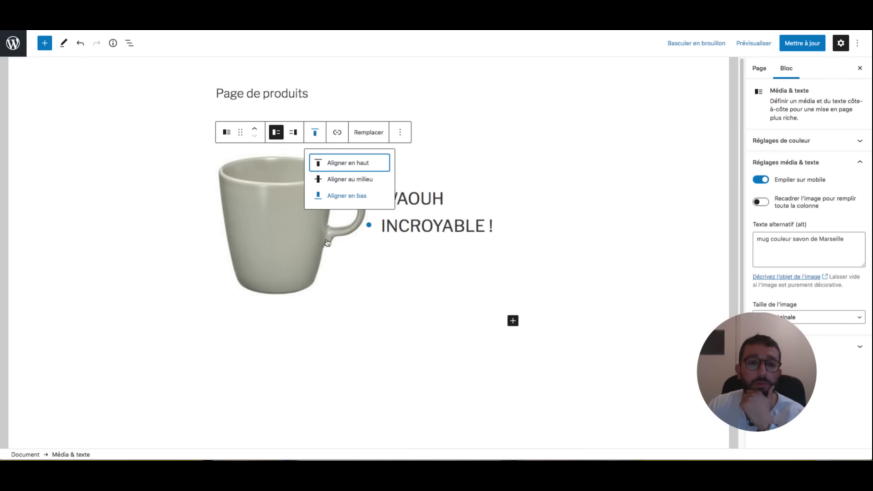
{"action": "left_click", "coordinate": [329, 195]}
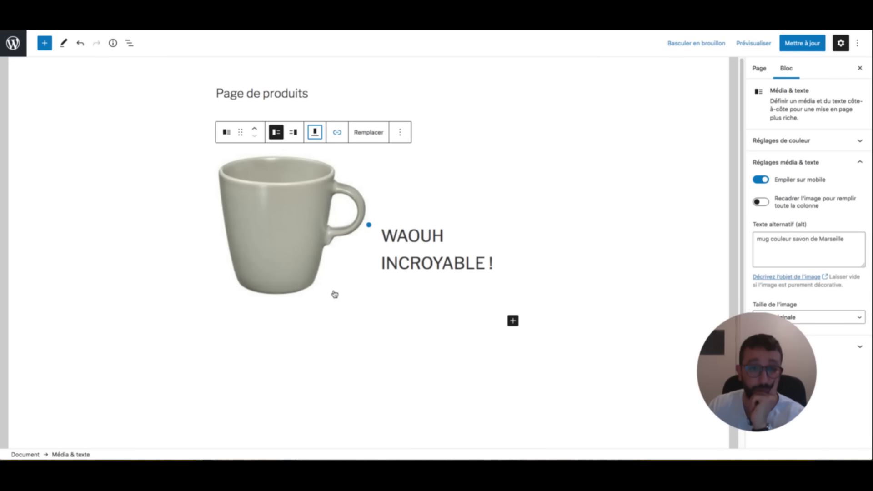
- Select the whole Média & texte block and begin adding a link to the mug
{"action": "left_click", "coordinate": [420, 235]}
{"action": "left_click", "coordinate": [392, 178]}
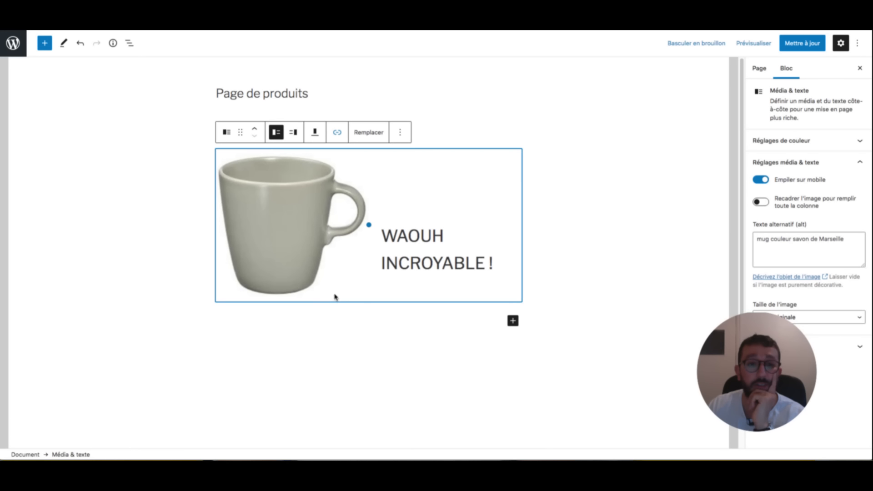
{"action": "left_click", "coordinate": [337, 132]}
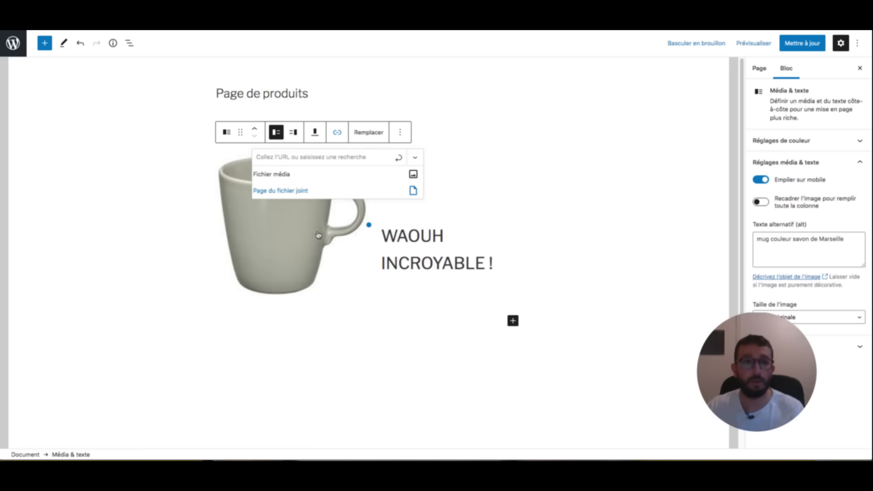
- Paste the article address into the mug's link field and toggle the link options
{"action": "key", "text": "ctrl+v"}
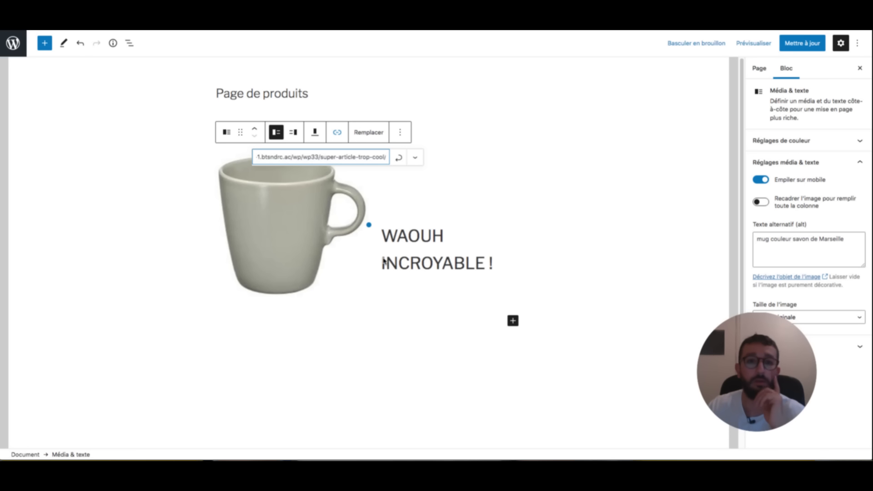
{"action": "left_click", "coordinate": [415, 157]}
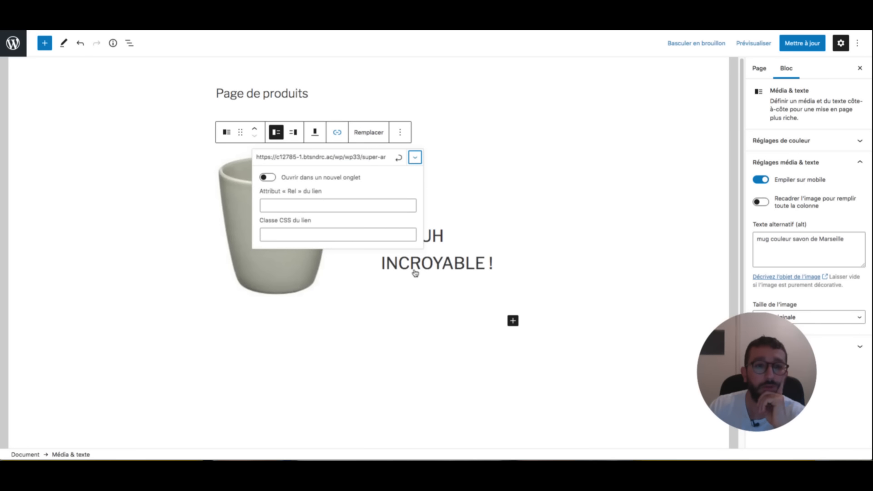
{"action": "left_click", "coordinate": [415, 157]}
{"action": "left_click", "coordinate": [408, 232]}
{"action": "left_click", "coordinate": [300, 216]}
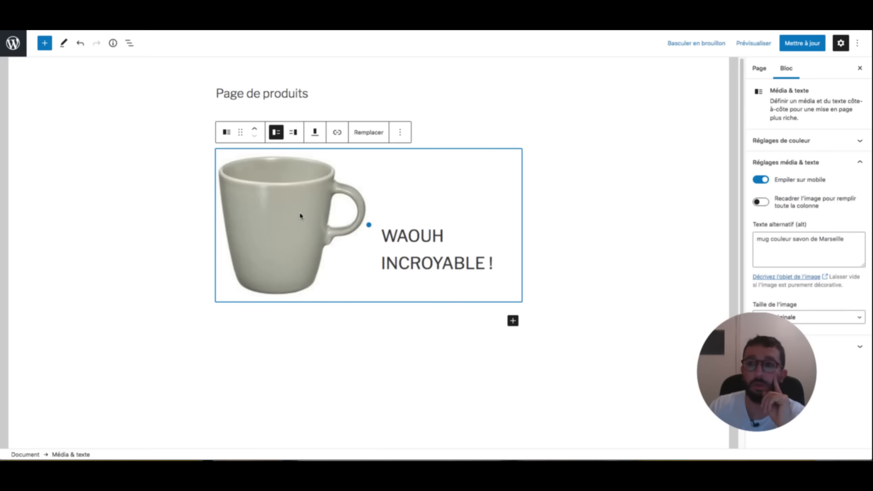
- Save the page with Mettre à jour, preview it in a new tab, then reopen the mug's link field
{"action": "left_click", "coordinate": [803, 43]}
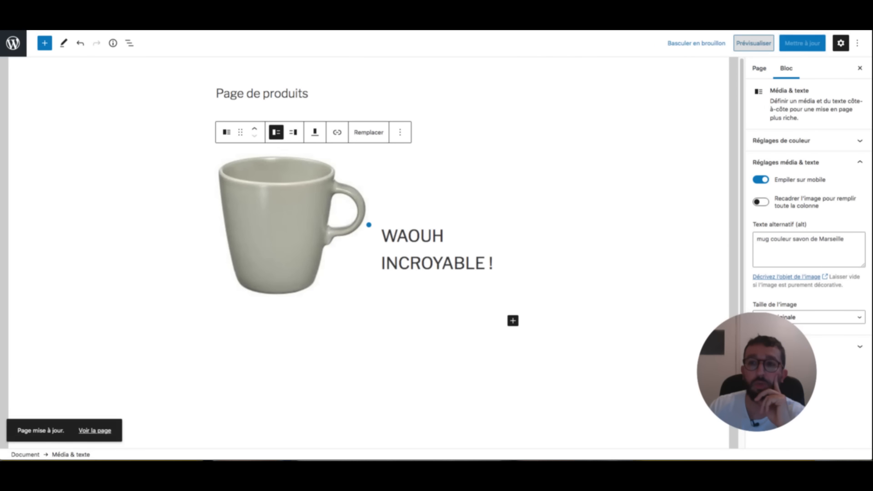
{"action": "left_click", "coordinate": [754, 43]}
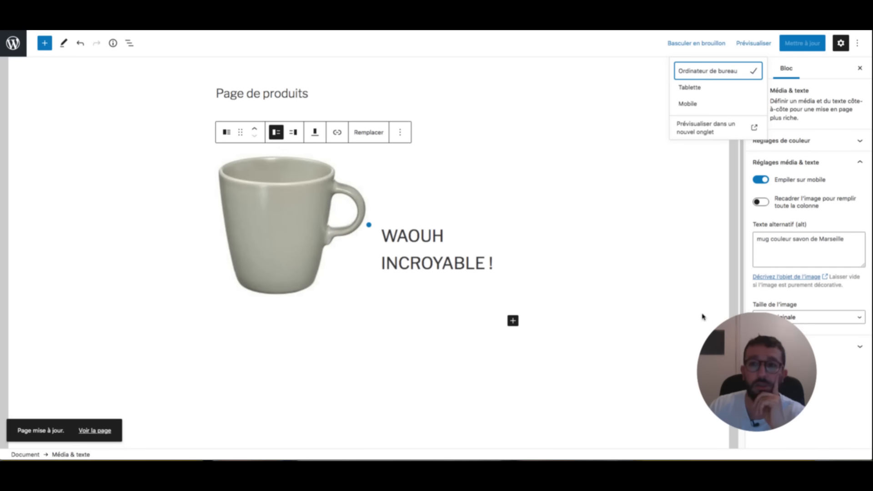
{"action": "left_click", "coordinate": [704, 128]}
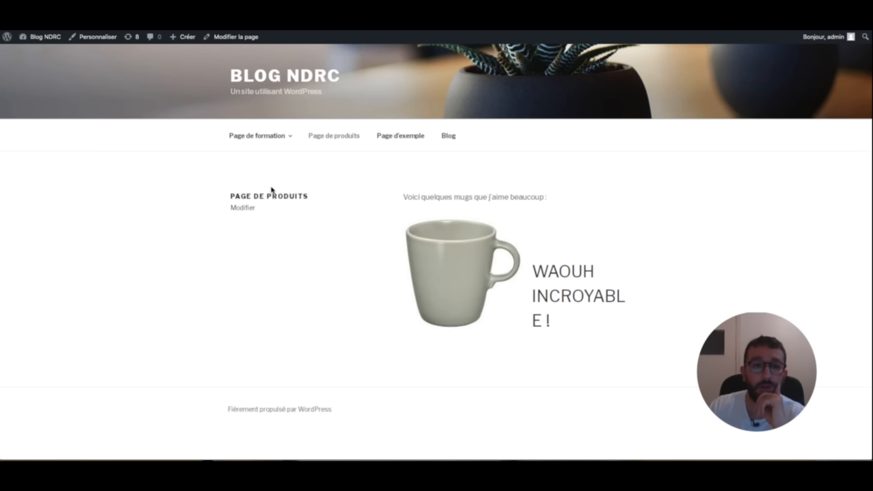
{"action": "key", "text": "super+w"}
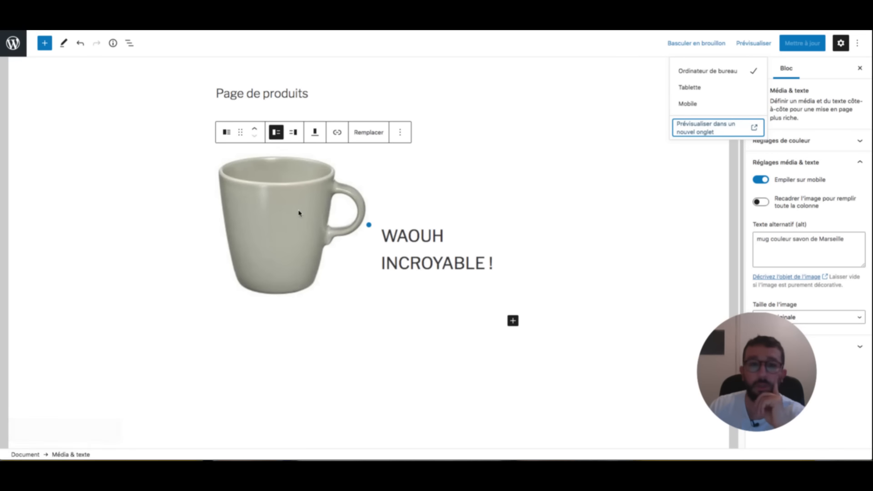
{"action": "left_click", "coordinate": [299, 213]}
{"action": "left_click", "coordinate": [337, 132]}
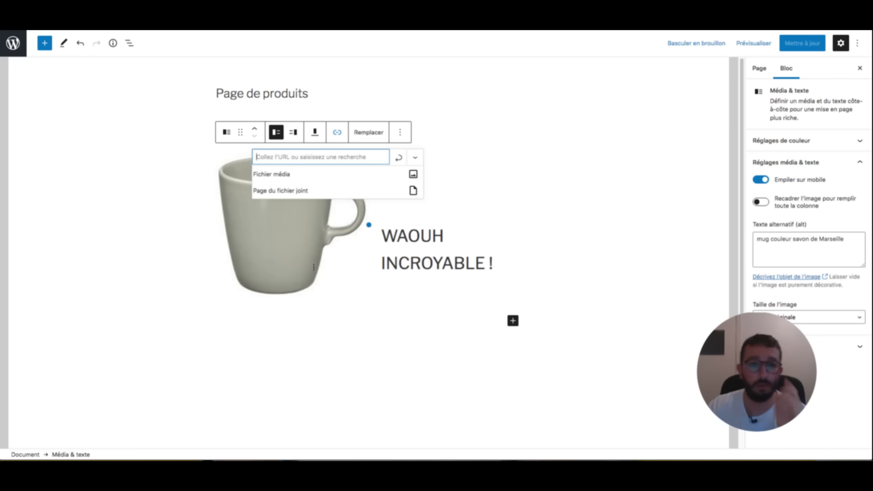
- Link the mug to the super-article-trop-cool article URL and save the page with Ctrl+S
{"action": "key", "text": "ctrl+v"}
{"action": "key", "text": "Return"}
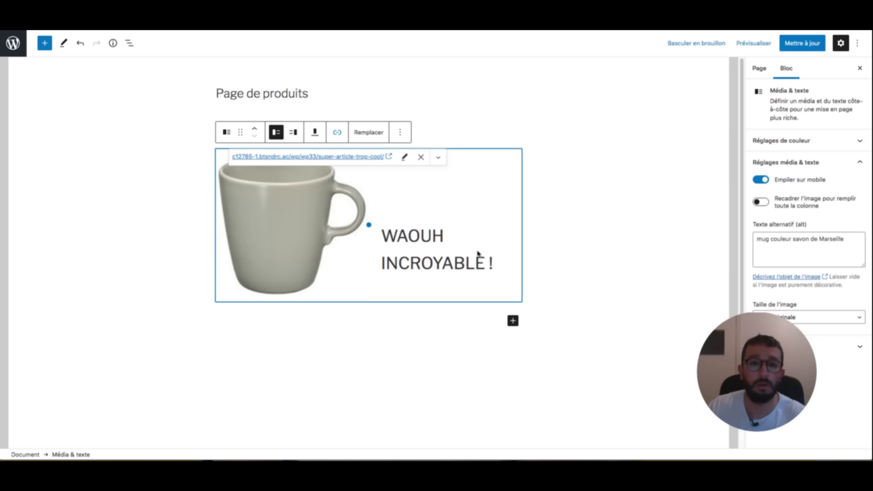
{"action": "key", "text": "Tab"}
{"action": "key", "text": "Return"}
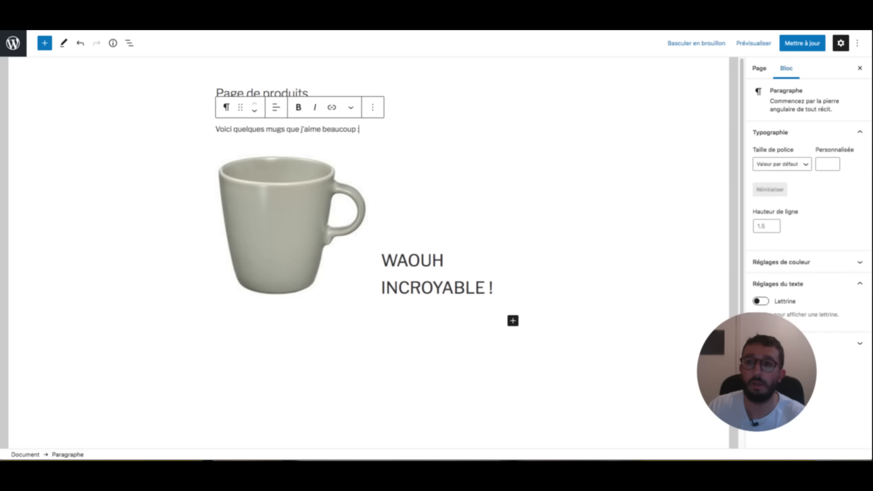
{"action": "key", "text": "ctrl+s"}
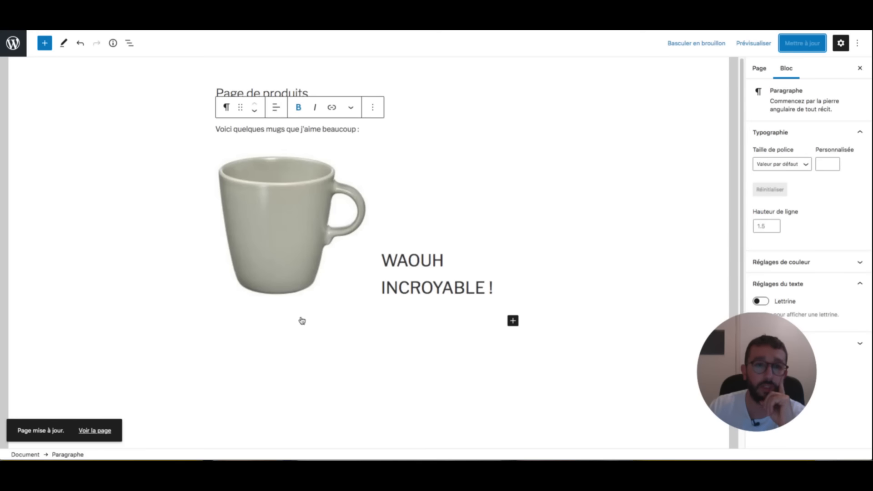
{"action": "left_click", "coordinate": [306, 242]}
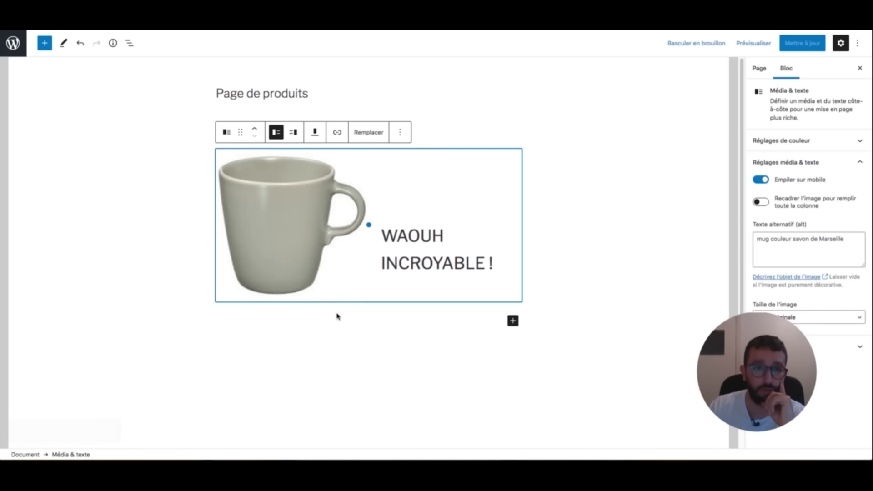
{"action": "double_click", "coordinate": [420, 192]}
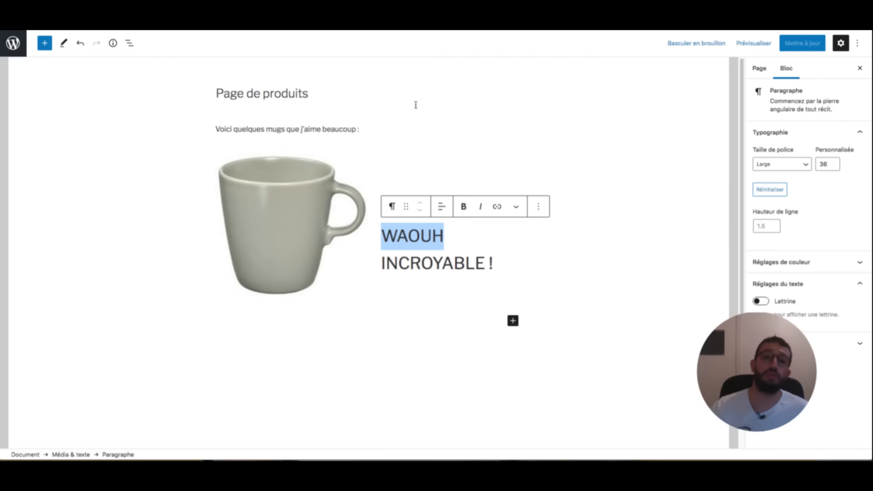
{"action": "left_click", "coordinate": [460, 144]}
{"action": "left_click", "coordinate": [465, 120]}
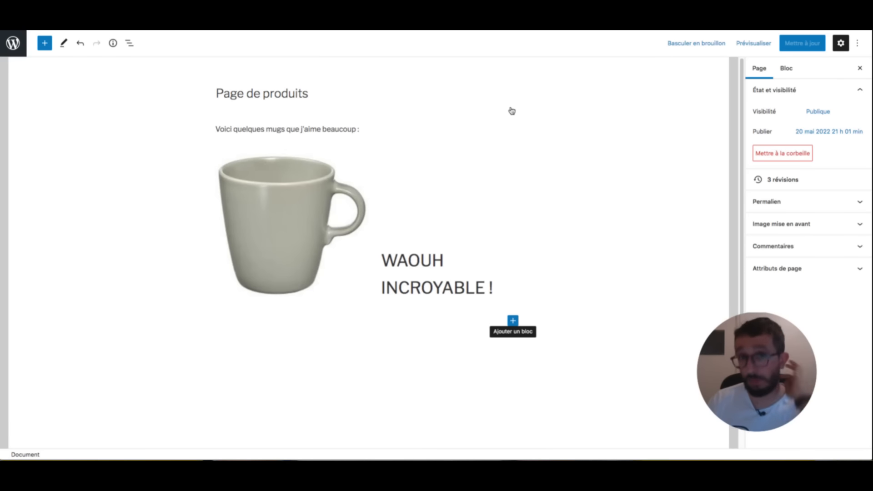
- Scroll below the mug block and browse the full block library from the inserter
{"action": "scroll", "coordinate": [512, 111], "scroll_direction": "down", "scroll_amount": 3}
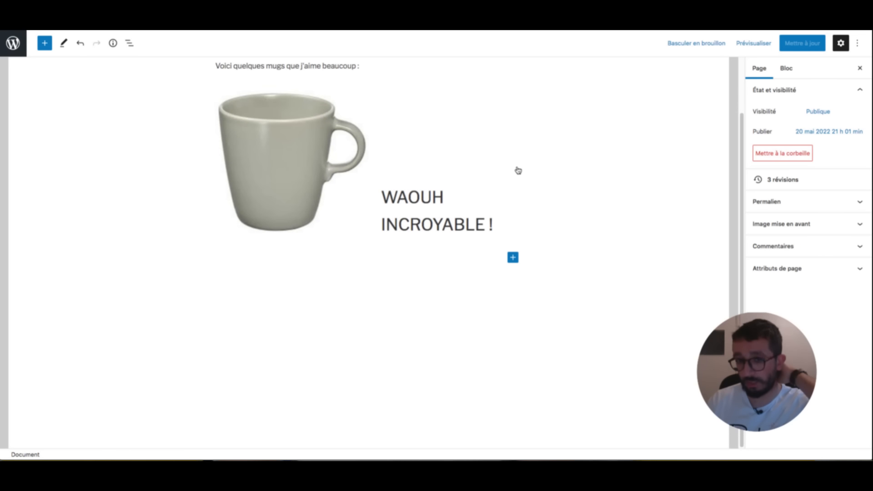
{"action": "left_click", "coordinate": [513, 258]}
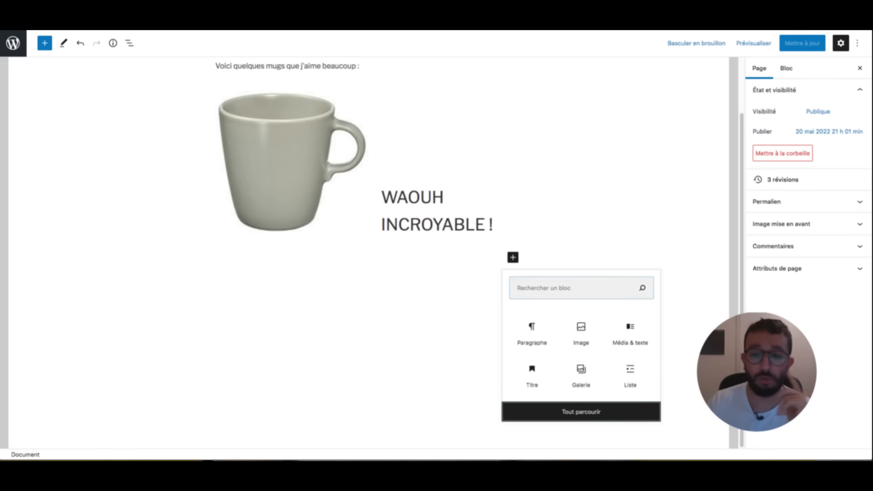
{"action": "left_click", "coordinate": [581, 412]}
{"action": "scroll", "coordinate": [97, 173], "scroll_direction": "down", "scroll_amount": 20}
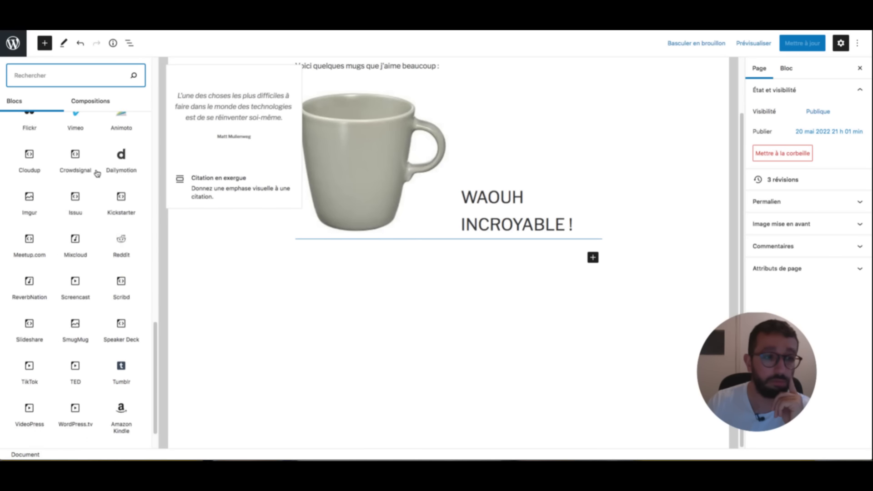
{"action": "scroll", "coordinate": [97, 173], "scroll_direction": "up", "scroll_amount": 4}
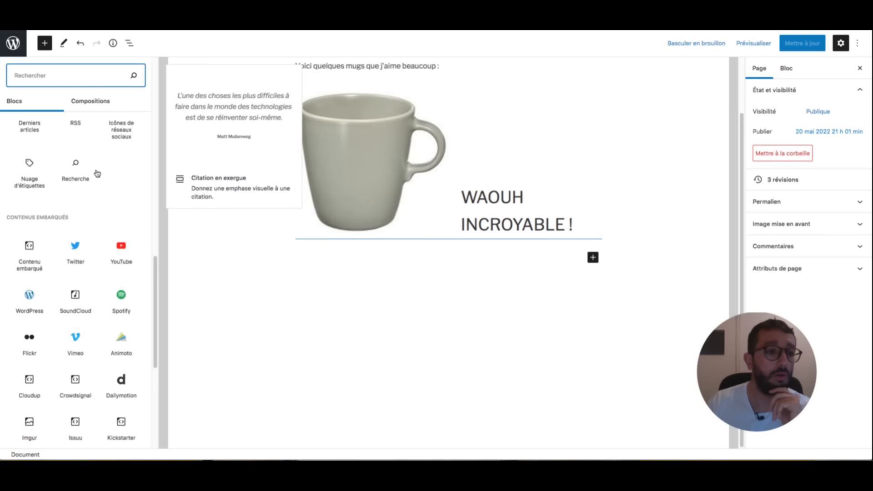
{"action": "scroll", "coordinate": [97, 173], "scroll_direction": "up", "scroll_amount": 5}
{"action": "scroll", "coordinate": [74, 250], "scroll_direction": "up", "scroll_amount": 5}
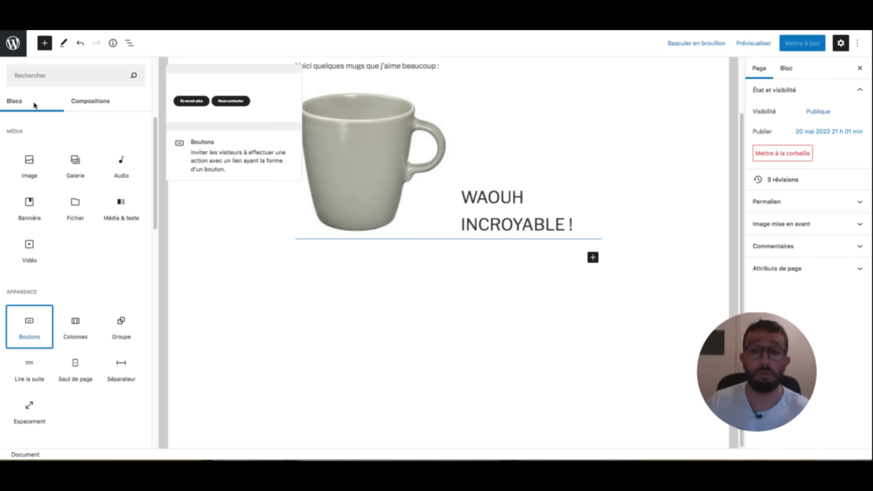
- Insert a Boutons block and drag it into place below the mug
{"action": "left_click", "coordinate": [29, 327]}
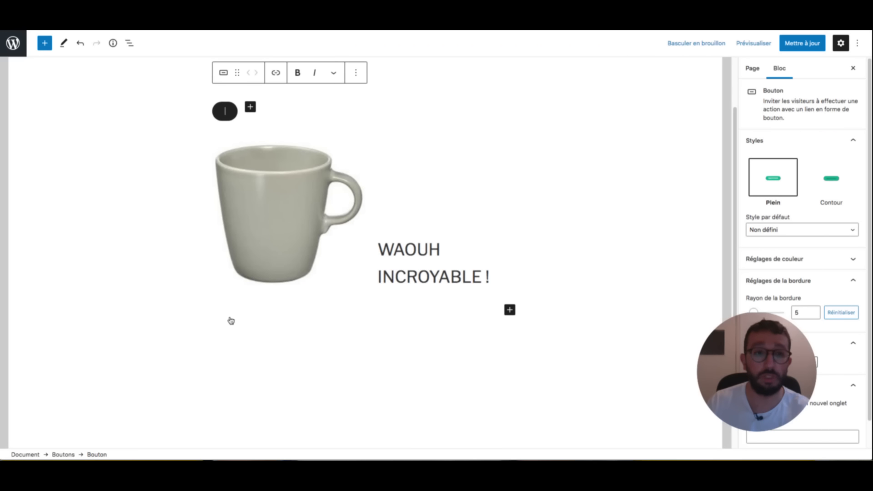
{"action": "left_click_drag", "start_coordinate": [238, 355], "coordinate": [248, 181]}
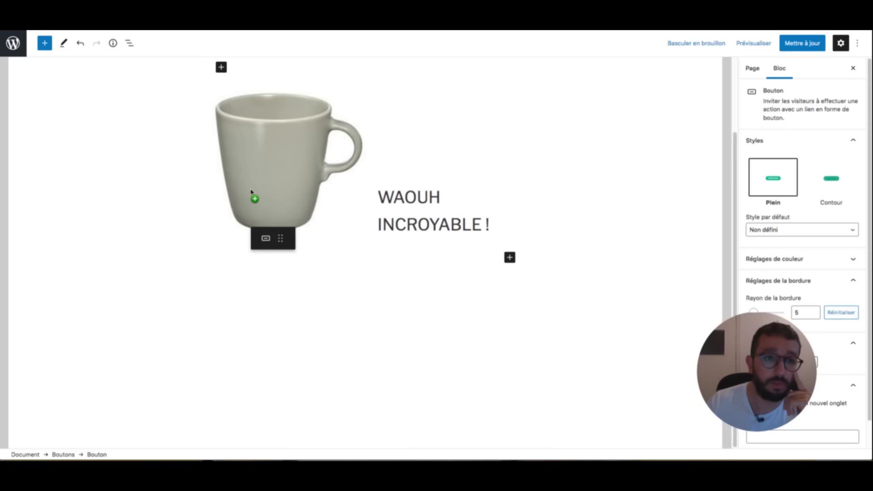
{"action": "left_click_drag", "start_coordinate": [253, 195], "coordinate": [250, 182]}
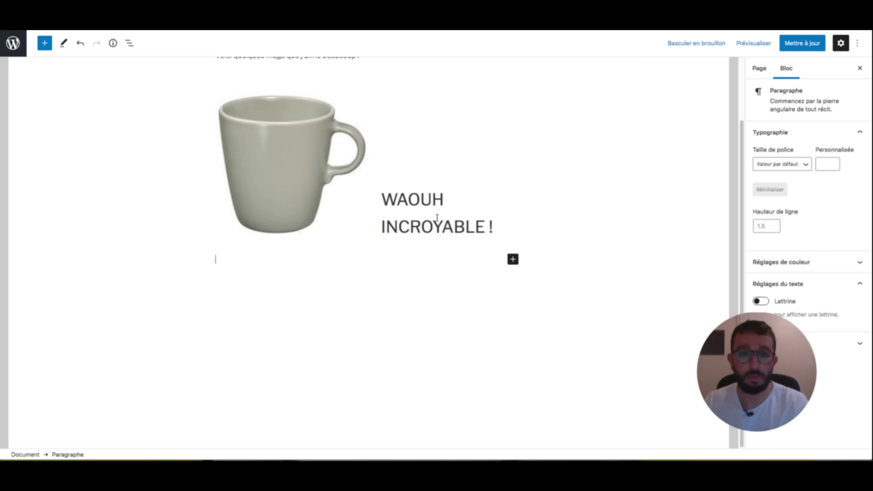
- Insert a Boutons block found by searching 'bouton', label it 'Cliquez ici', and start its link
{"action": "left_click", "coordinate": [513, 259]}
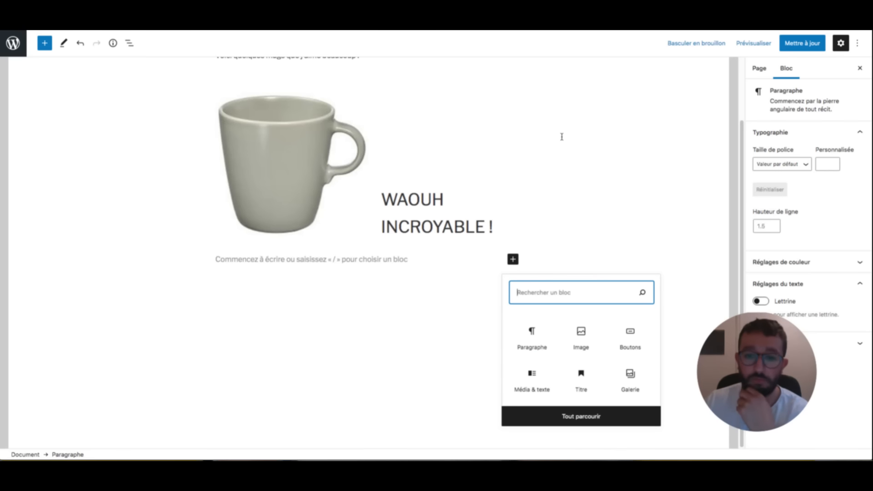
{"action": "type", "text": "bouton"}
{"action": "key", "text": "Down"}
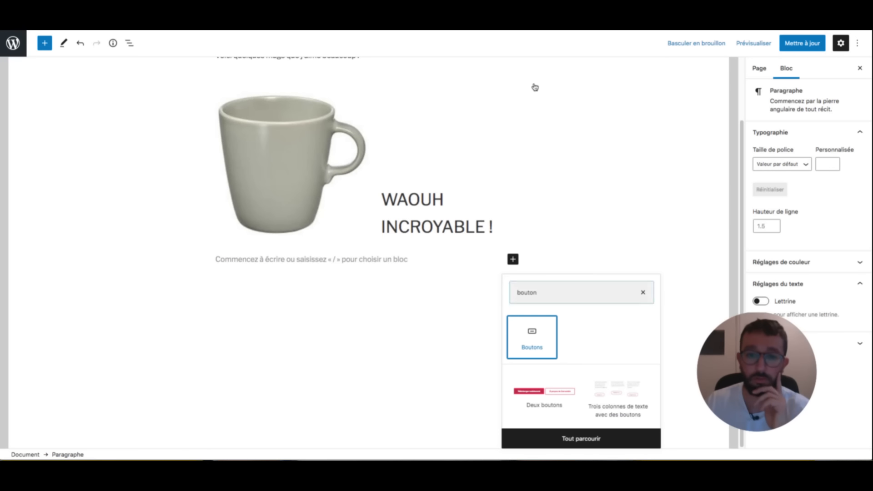
{"action": "key", "text": "Return"}
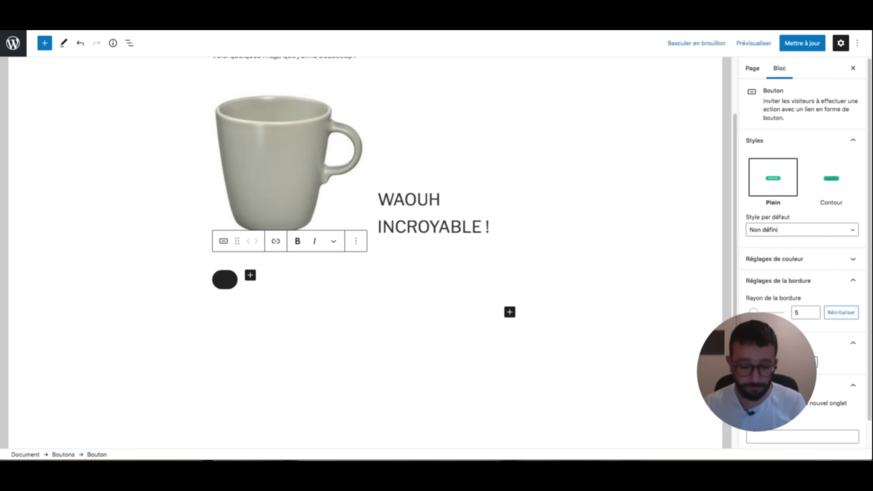
{"action": "type", "text": "Cliquez ici"}
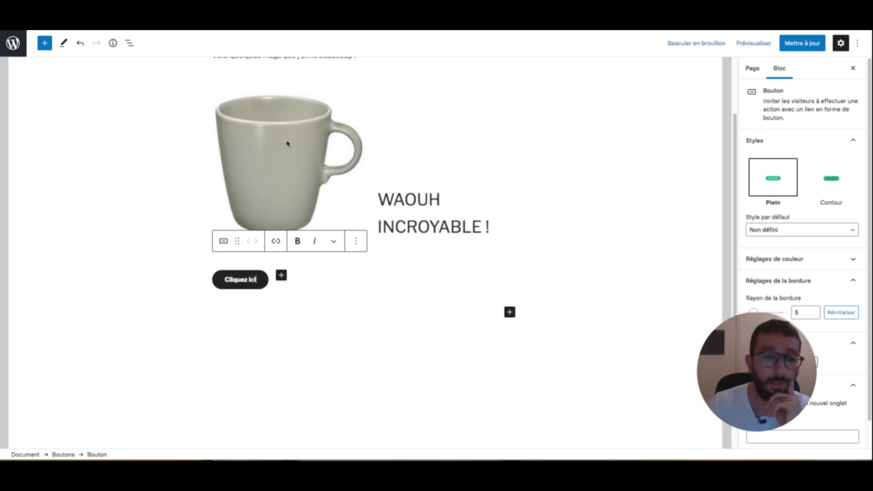
{"action": "left_click_drag", "start_coordinate": [259, 279], "coordinate": [224, 280]}
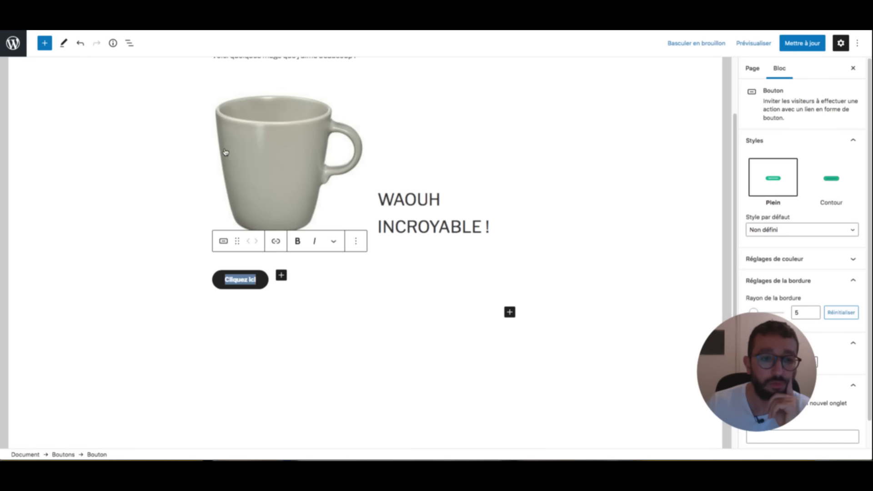
{"action": "left_click", "coordinate": [276, 241]}
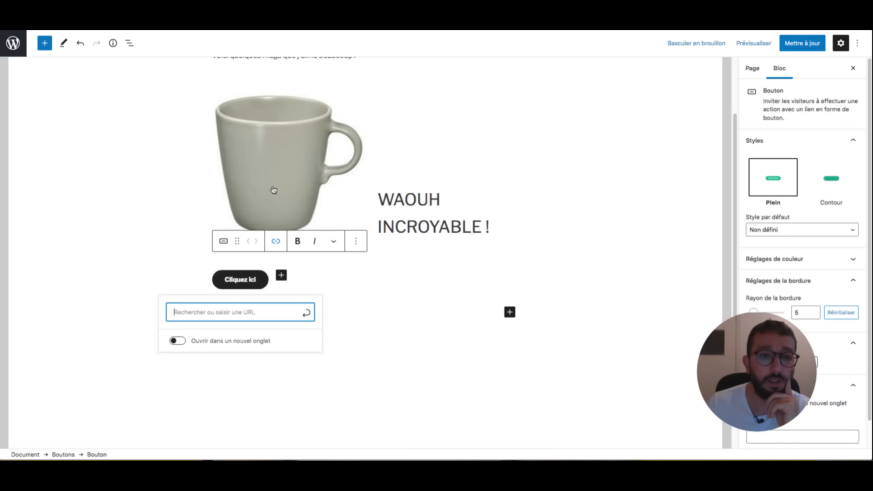
- Paste the article address as the Cliquez ici button's link and accept it
{"action": "key", "text": "ctrl+v"}
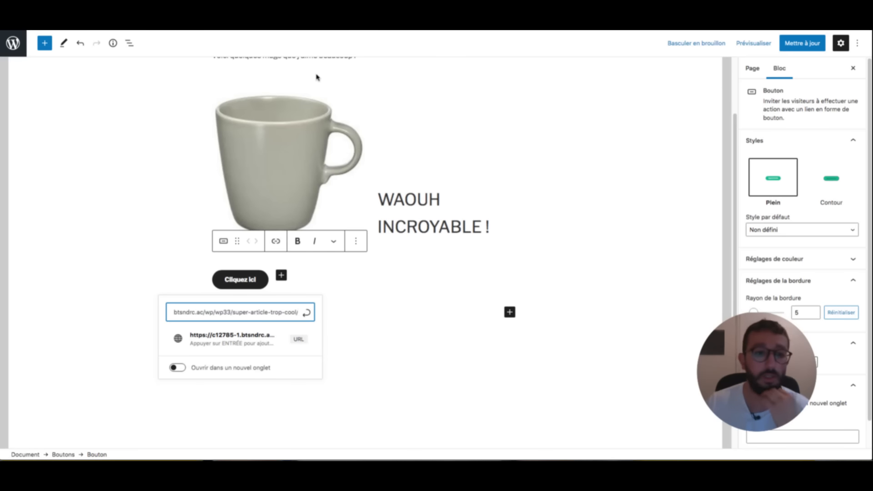
{"action": "left_click", "coordinate": [261, 339]}
{"action": "left_click", "coordinate": [275, 385]}
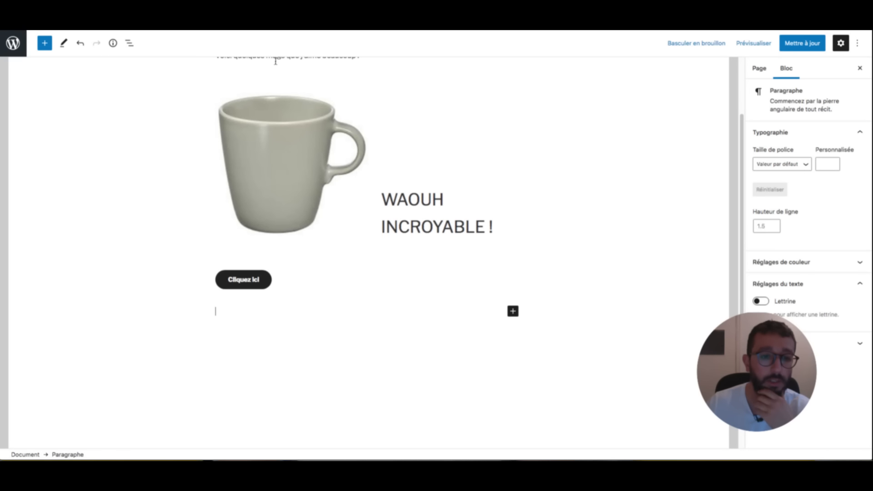
- Switch the Cliquez ici button to the Contour outline style
{"action": "left_click", "coordinate": [236, 280]}
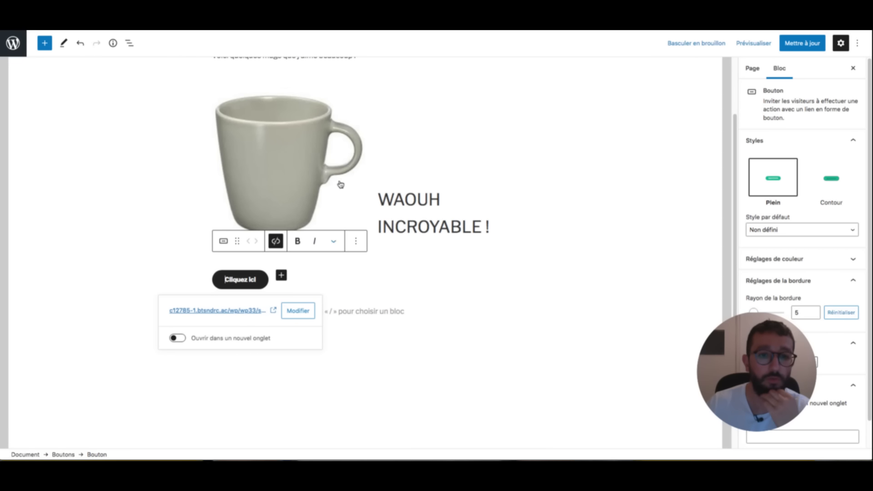
{"action": "left_click", "coordinate": [356, 242]}
{"action": "left_click", "coordinate": [333, 242]}
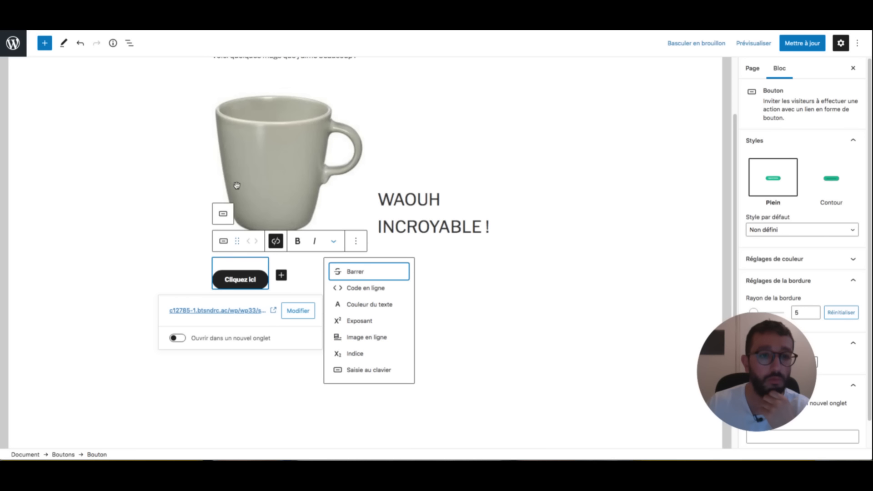
{"action": "left_click", "coordinate": [237, 241]}
{"action": "left_click", "coordinate": [223, 241]}
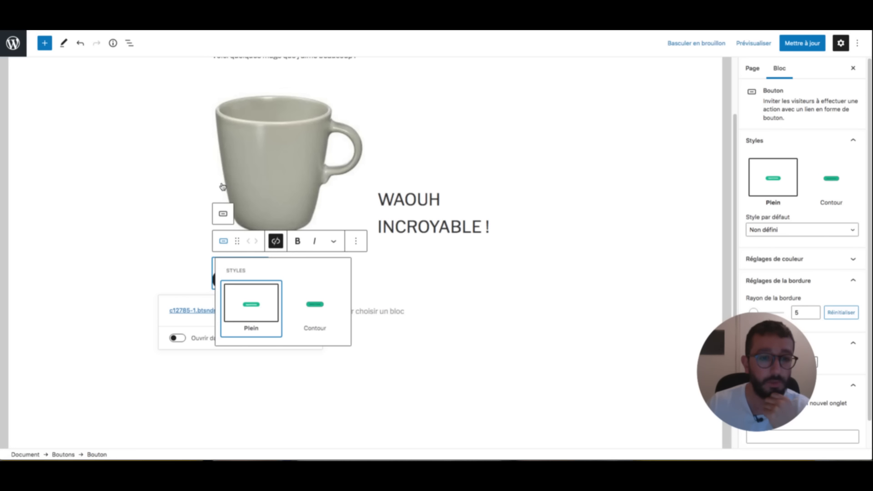
{"action": "left_click", "coordinate": [315, 304]}
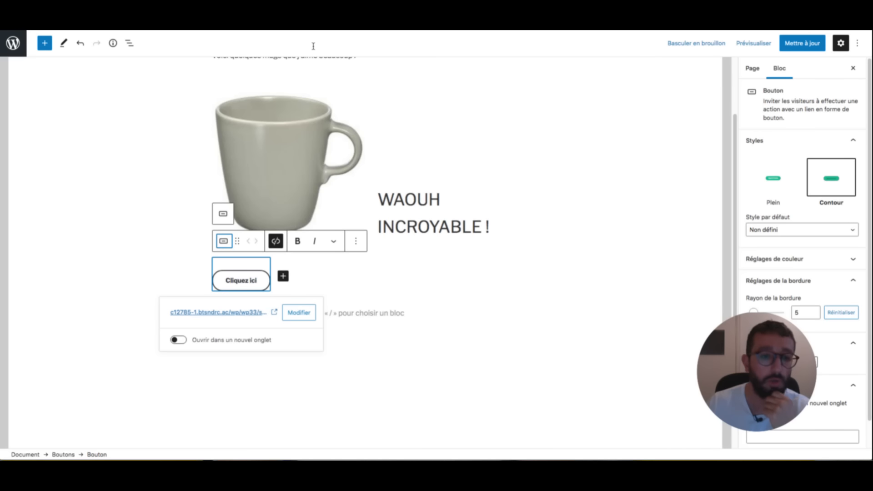
{"action": "left_click", "coordinate": [346, 313]}
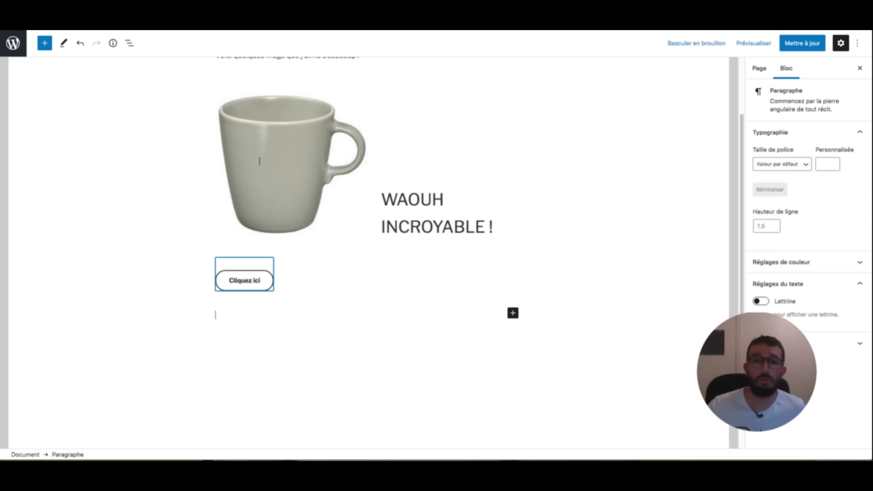
- Add a second empty button, undo it, and save the page with Ctrl+S
{"action": "key", "text": "shift+Up"}
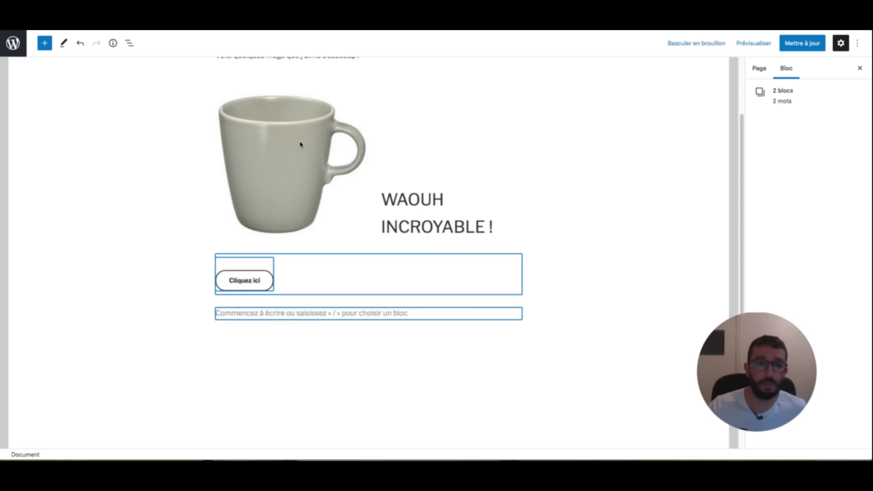
{"action": "key", "text": "Up"}
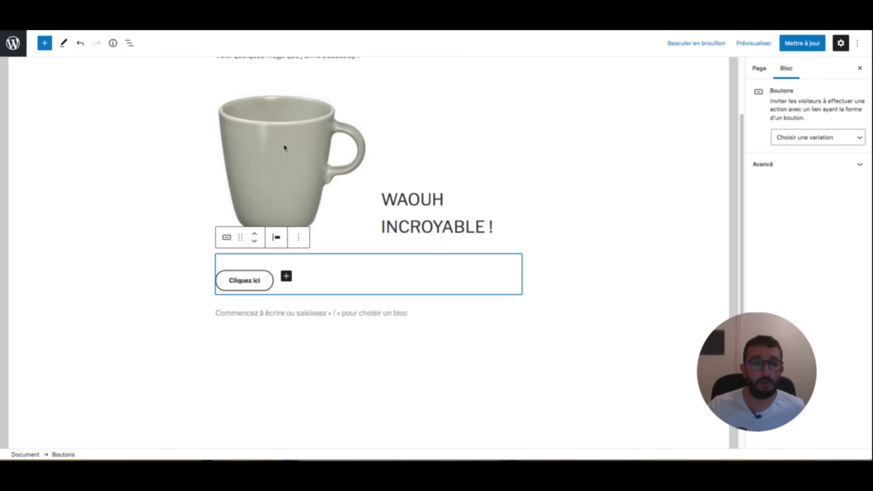
{"action": "key", "text": "Tab"}
{"action": "key", "text": "Return"}
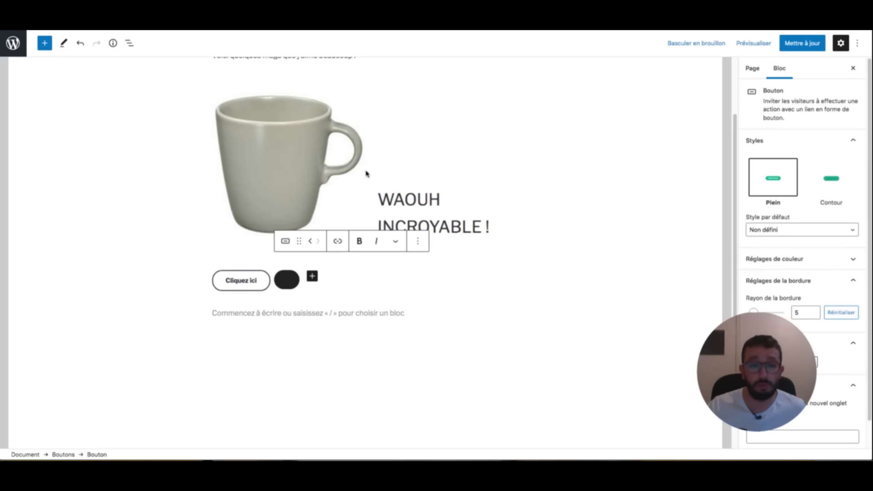
{"action": "left_click", "coordinate": [418, 241]}
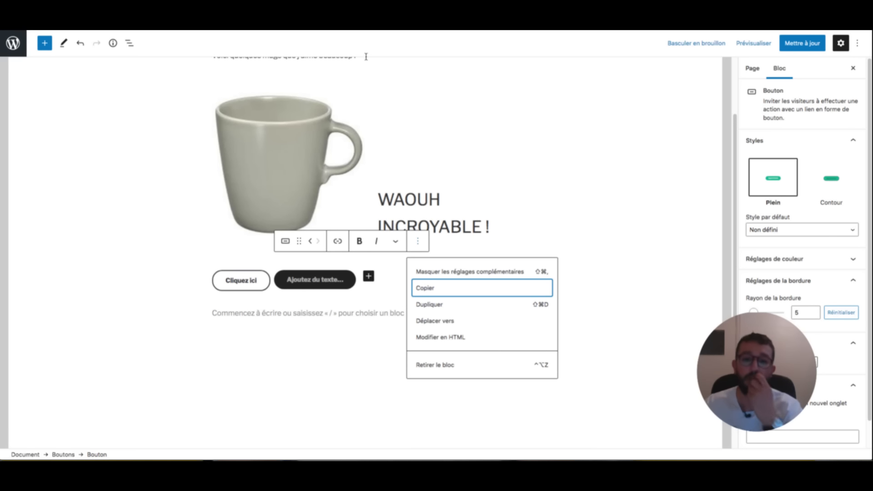
{"action": "key", "text": "ctrl+z"}
{"action": "key", "text": "ctrl+z"}
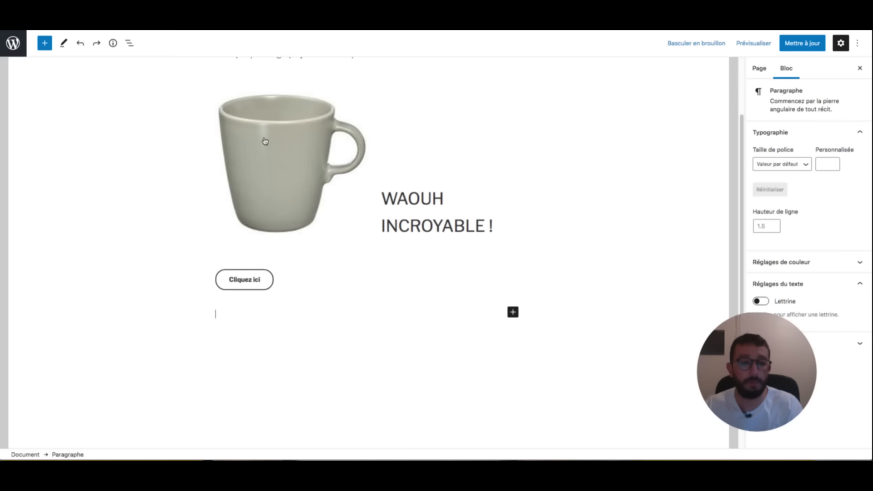
{"action": "key", "text": "ctrl+s"}
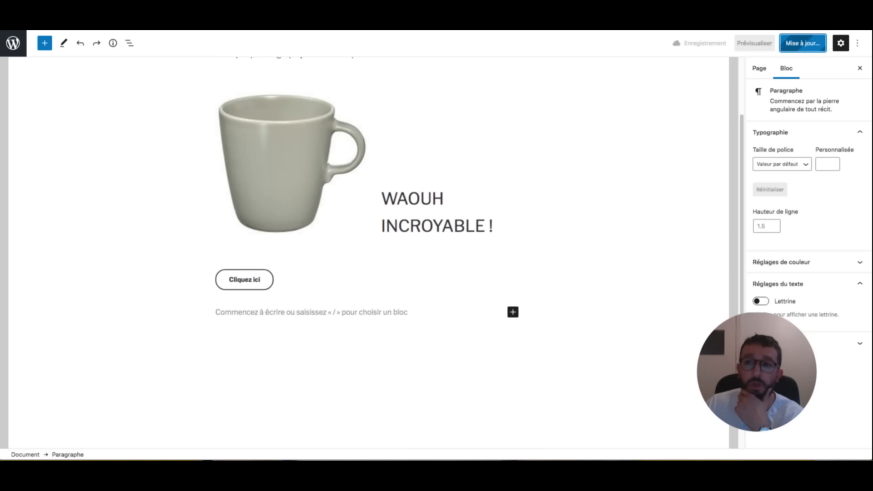
- Preview the page in a new tab and test the Cliquez ici button's link
{"action": "left_click", "coordinate": [754, 44]}
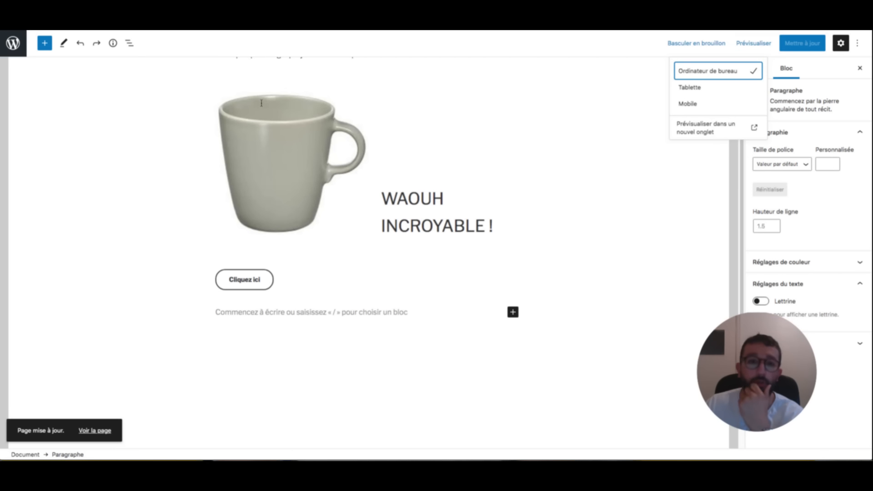
{"action": "left_click", "coordinate": [705, 128]}
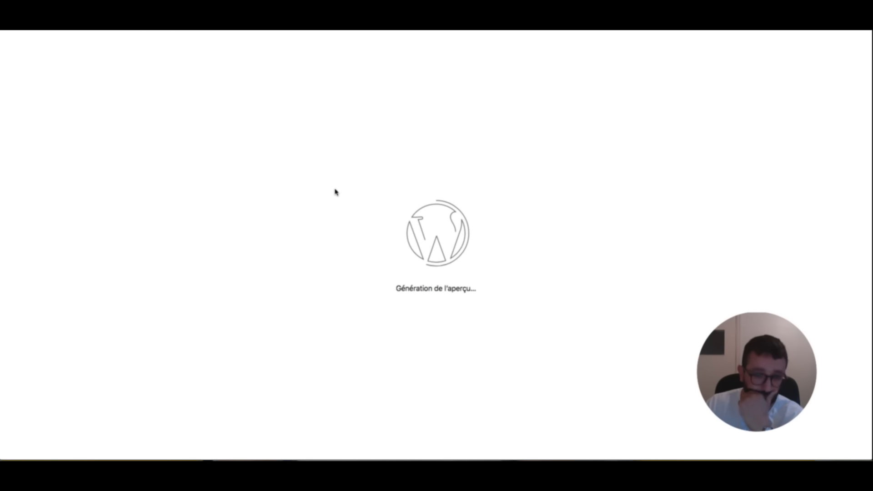
{"action": "scroll", "coordinate": [387, 116], "scroll_direction": "down", "scroll_amount": 1}
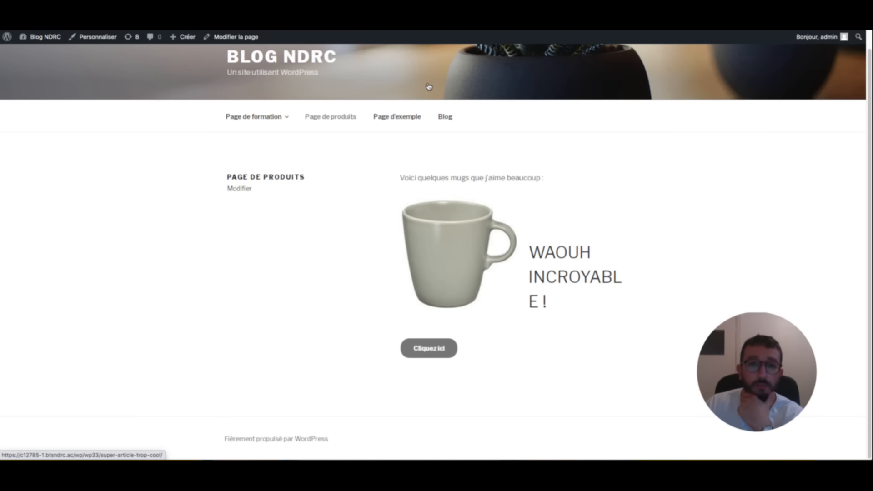
{"action": "left_click", "coordinate": [429, 349]}
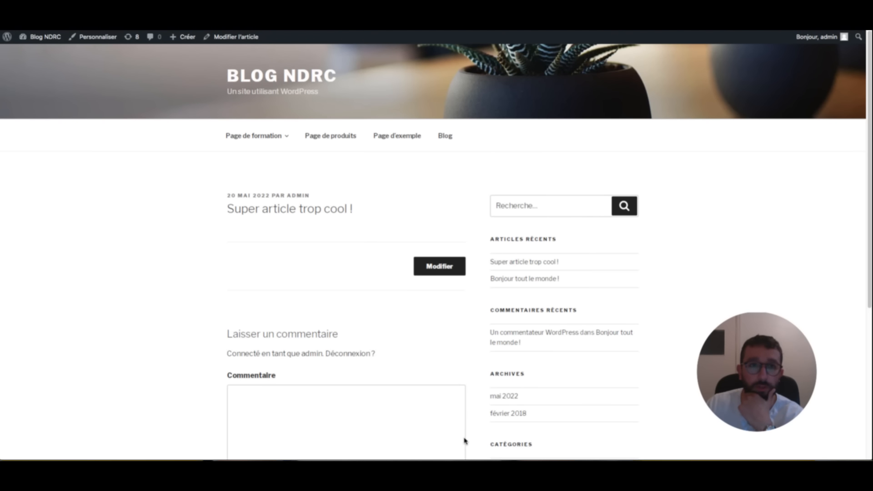
- Close the preview and bring the WORDPRESS checklist document to the front
{"action": "key", "text": "super+w"}
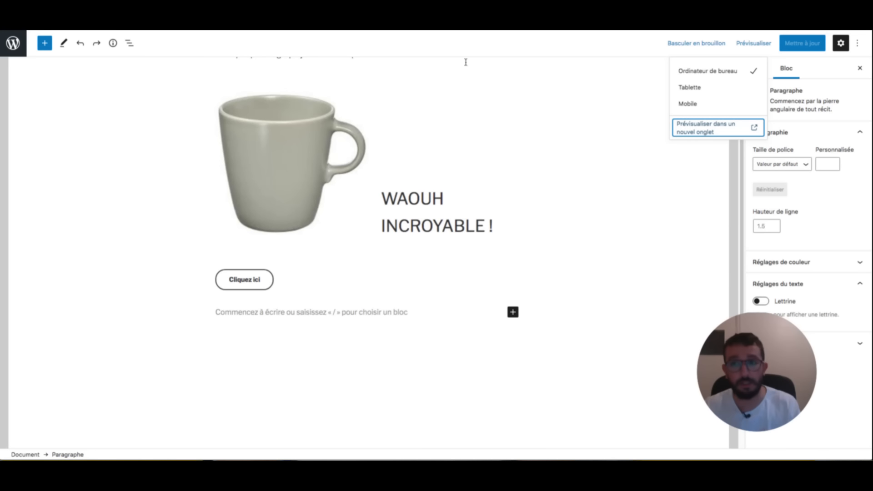
{"action": "left_click", "coordinate": [446, 56]}
{"action": "key", "text": "super+Tab"}
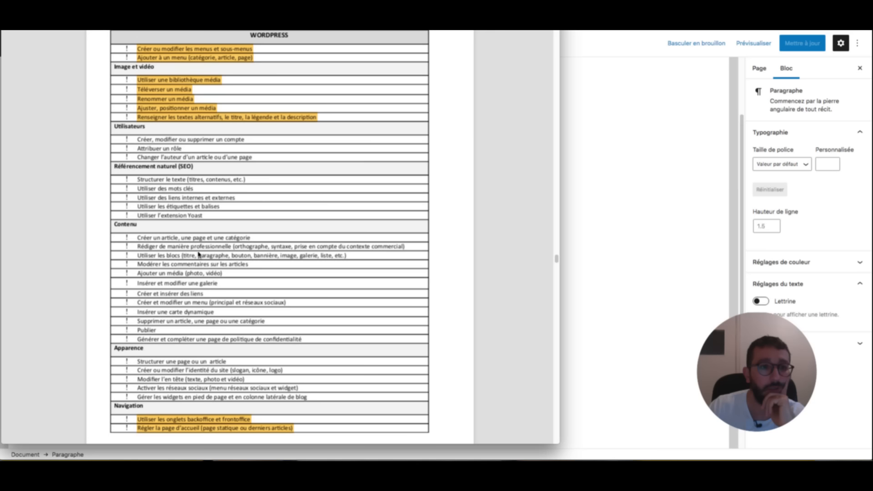
- Highlight the SEO lines: Structurer le texte, mots clés, liens internes et externes, étiquettes et balises, Yoast
{"action": "left_click_drag", "start_coordinate": [255, 249], "coordinate": [141, 253]}
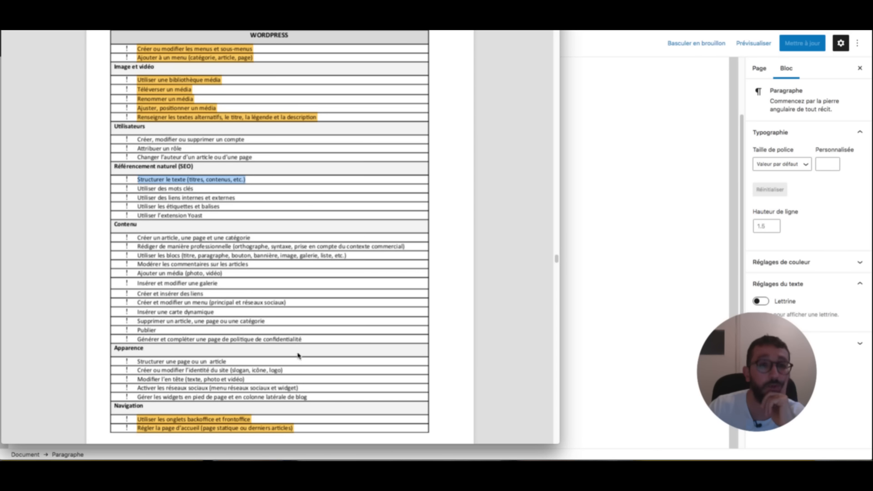
{"action": "left_click", "coordinate": [381, 430]}
{"action": "left_click_drag", "start_coordinate": [198, 242], "coordinate": [139, 239]}
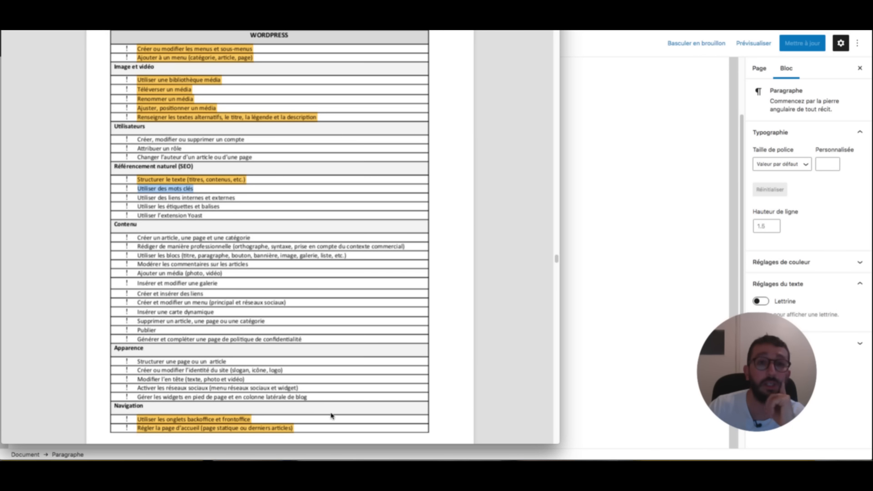
{"action": "left_click", "coordinate": [385, 432]}
{"action": "left_click_drag", "start_coordinate": [237, 233], "coordinate": [139, 229]}
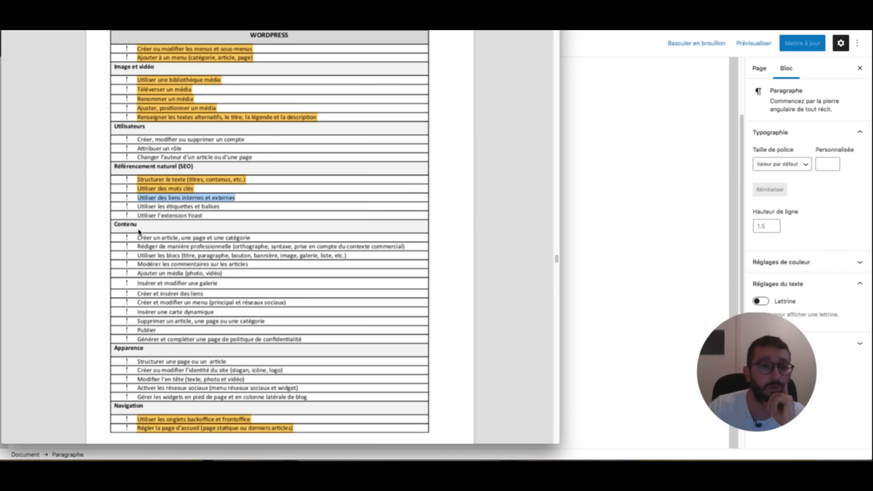
{"action": "left_click", "coordinate": [384, 432]}
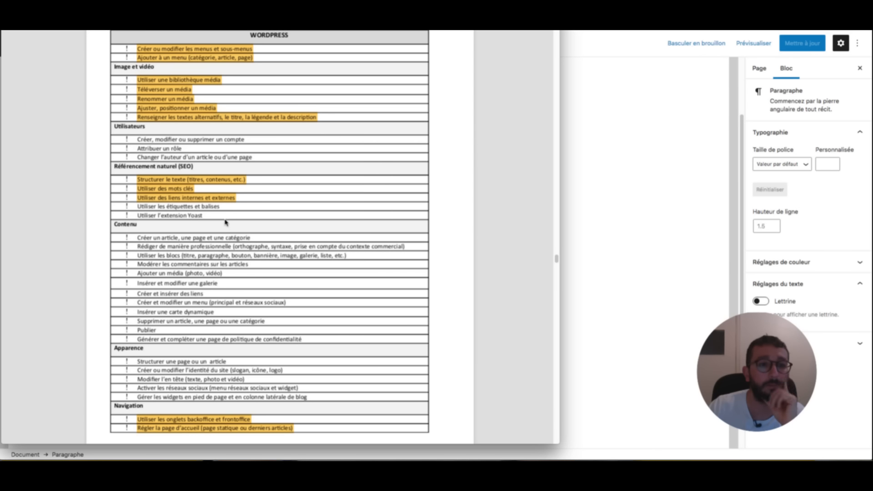
{"action": "left_click_drag", "start_coordinate": [225, 222], "coordinate": [138, 222]}
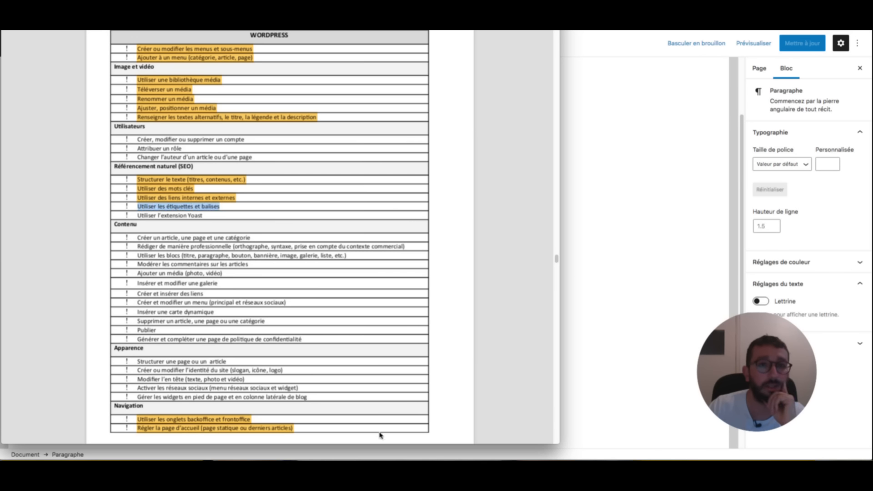
{"action": "key", "text": "ctrl+super+h"}
{"action": "left_click", "coordinate": [193, 215]}
{"action": "left_click_drag", "start_coordinate": [204, 215], "coordinate": [141, 217]}
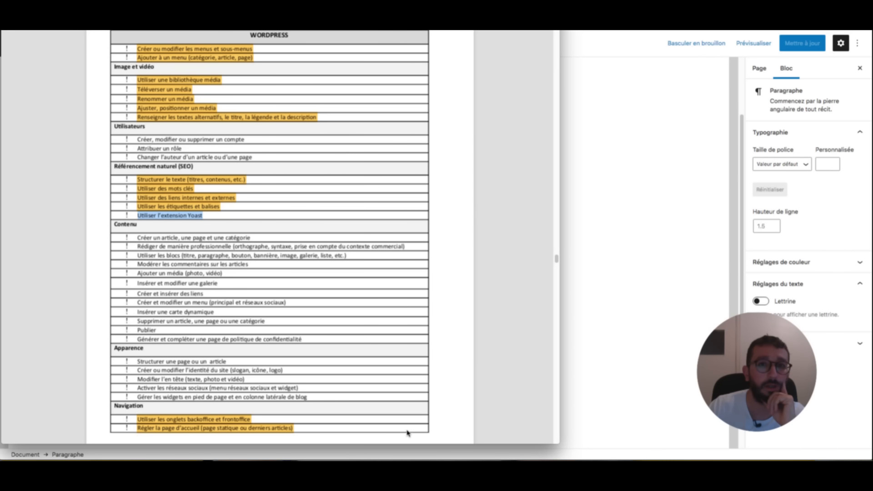
{"action": "key", "text": "ctrl+super+h"}
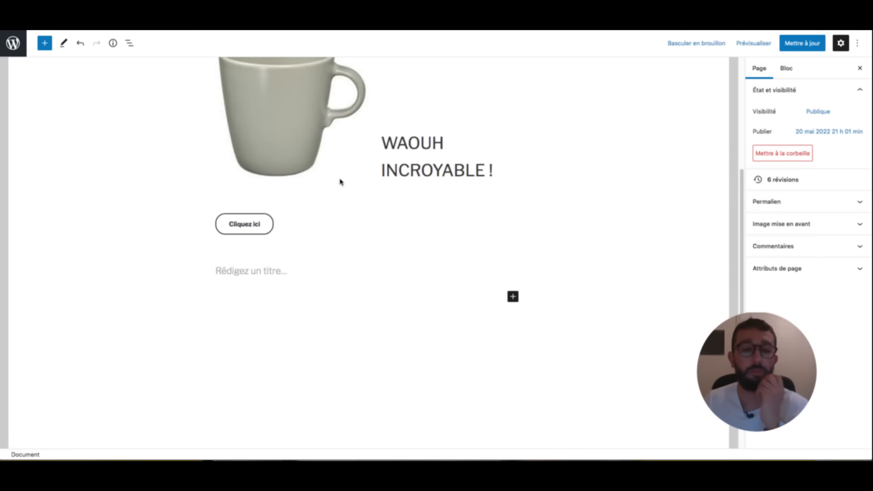
{"action": "scroll", "coordinate": [340, 182], "scroll_direction": "up", "scroll_amount": 4}
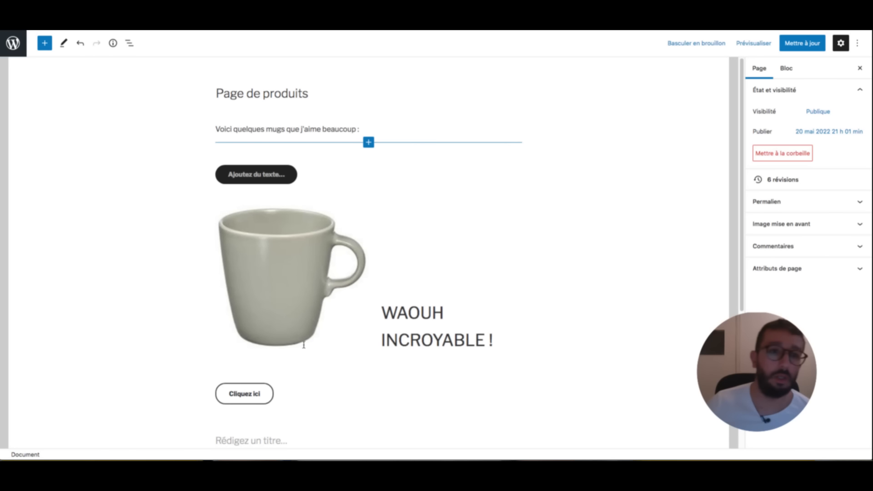
- Delete the existing page title and retype it as 'Page de produits'
{"action": "triple_click", "coordinate": [302, 93]}
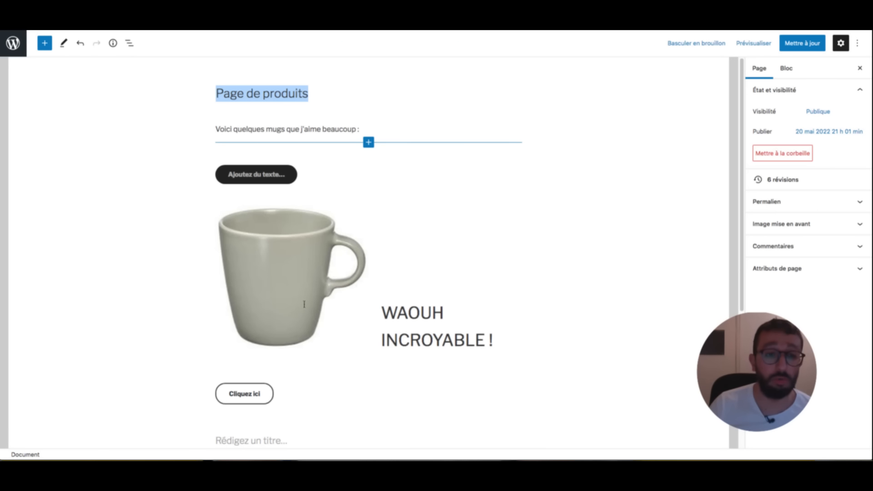
{"action": "scroll", "coordinate": [289, 302], "scroll_direction": "down", "scroll_amount": 1}
{"action": "scroll", "coordinate": [298, 307], "scroll_direction": "up", "scroll_amount": 1}
{"action": "double_click", "coordinate": [280, 93]}
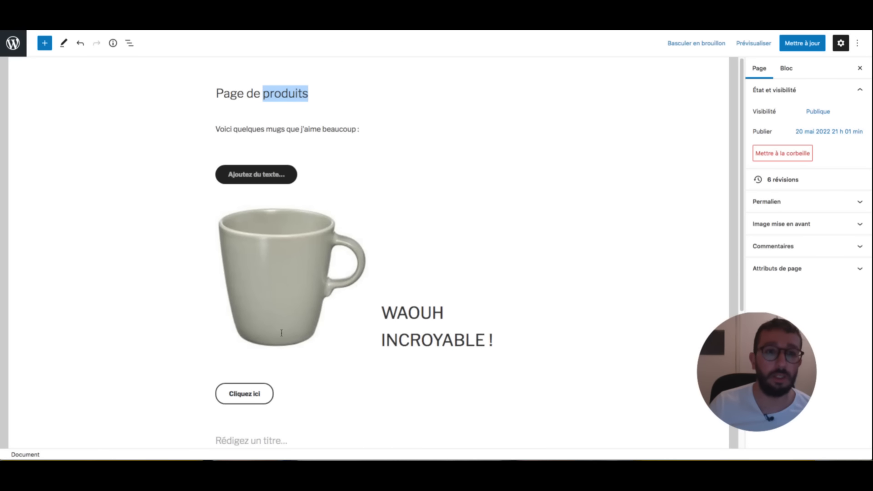
{"action": "key", "text": "alt+shift+Left"}
{"action": "key", "text": "alt+shift+Left"}
{"action": "key", "text": "BackSpace"}
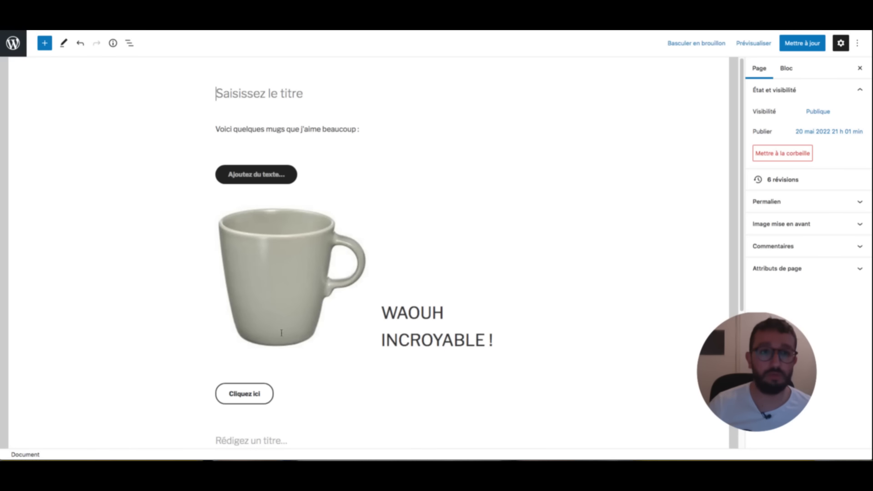
{"action": "type", "text": "Page de"}
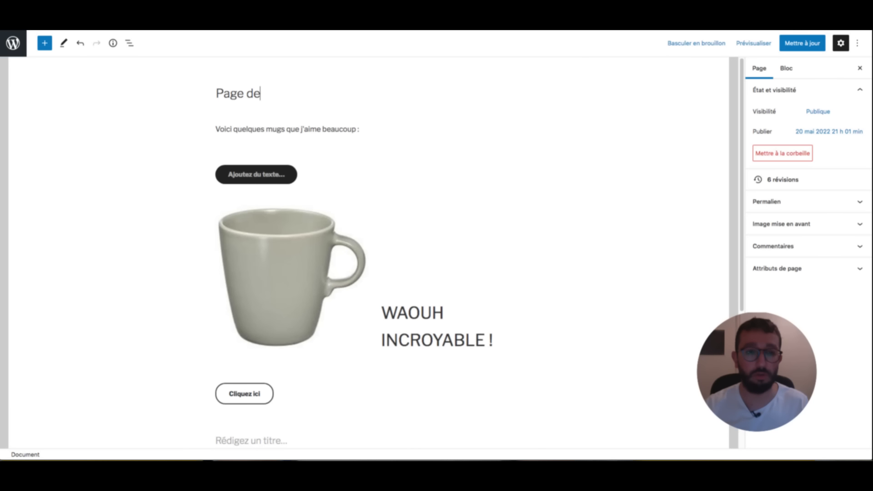
{"action": "type", "text": " pro"}
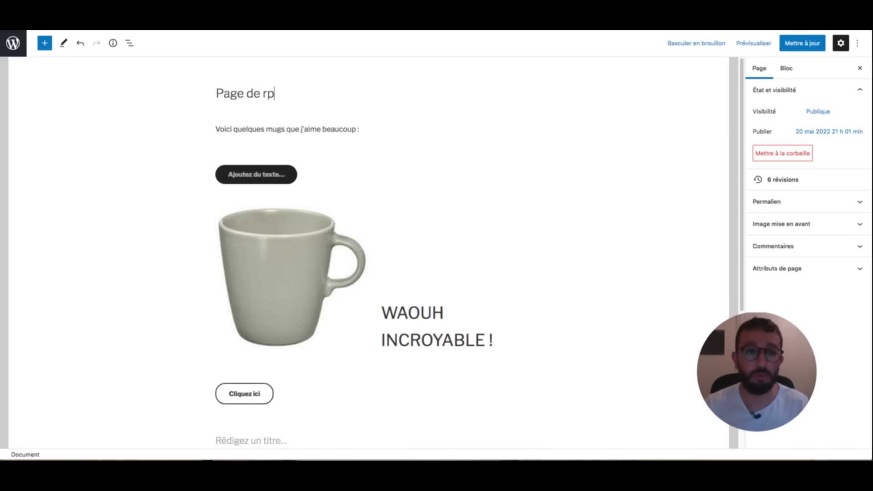
{"action": "key", "text": "BackSpace"}
{"action": "key", "text": "BackSpace"}
{"action": "type", "text": "produits"}
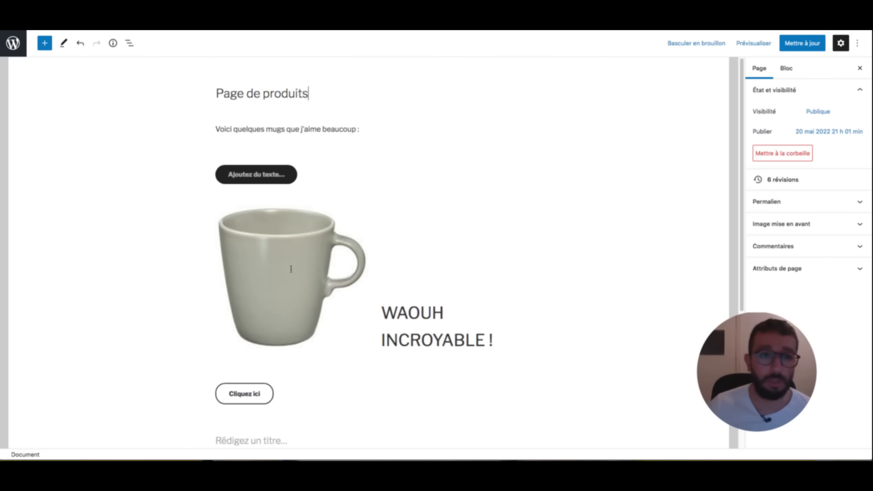
{"action": "key", "text": "Tab"}
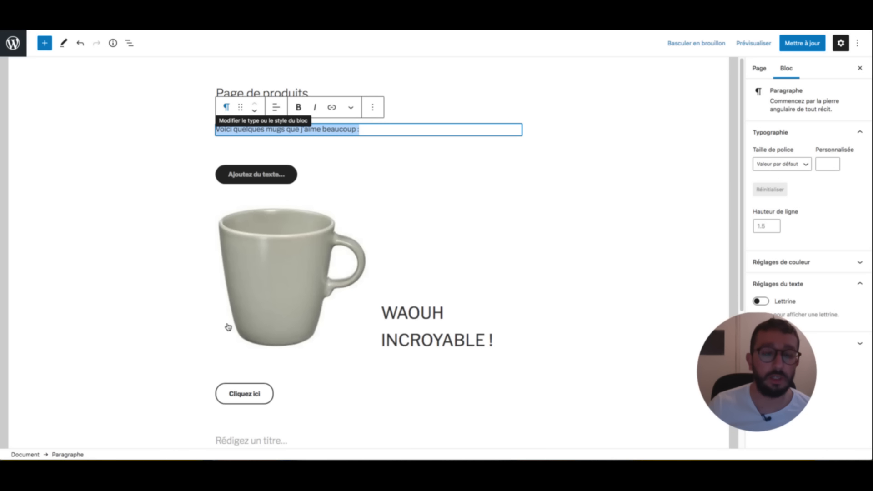
- Convert 'Voici quelques mugs que j'aime beaucoup :' to an H2 heading, then move to the empty paragraph
{"action": "key", "text": "Return"}
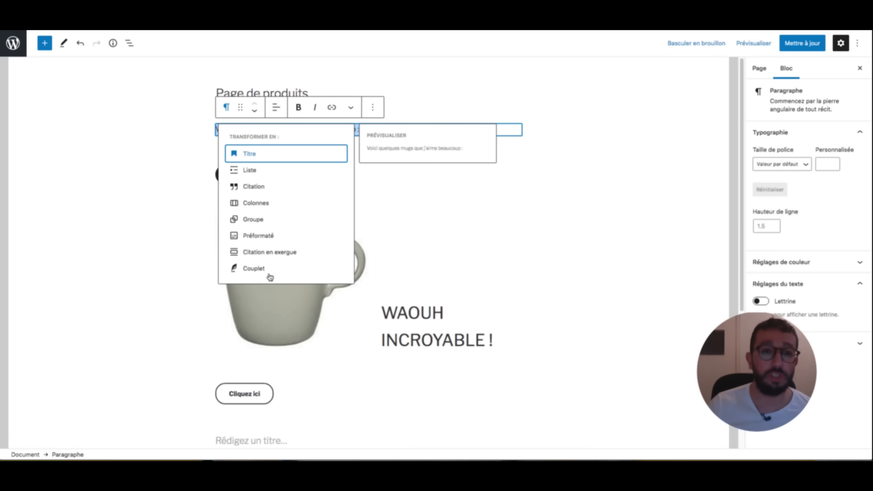
{"action": "key", "text": "Return"}
{"action": "key", "text": "Return"}
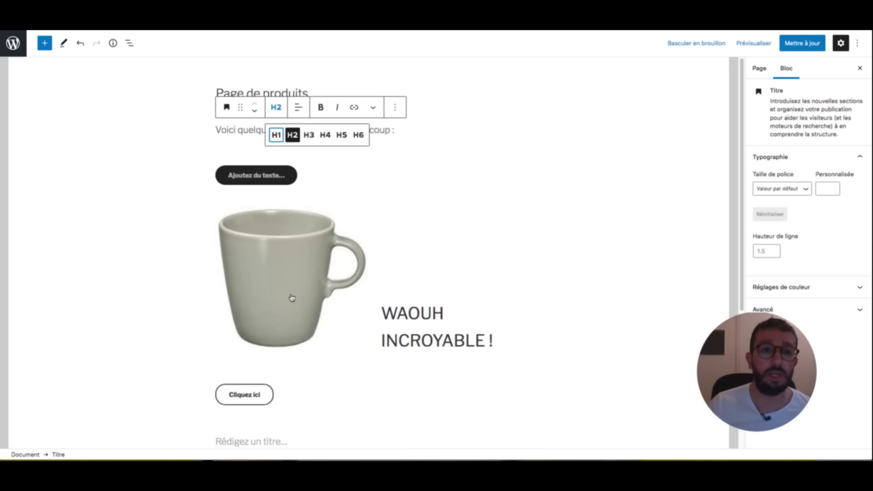
{"action": "key", "text": "Escape"}
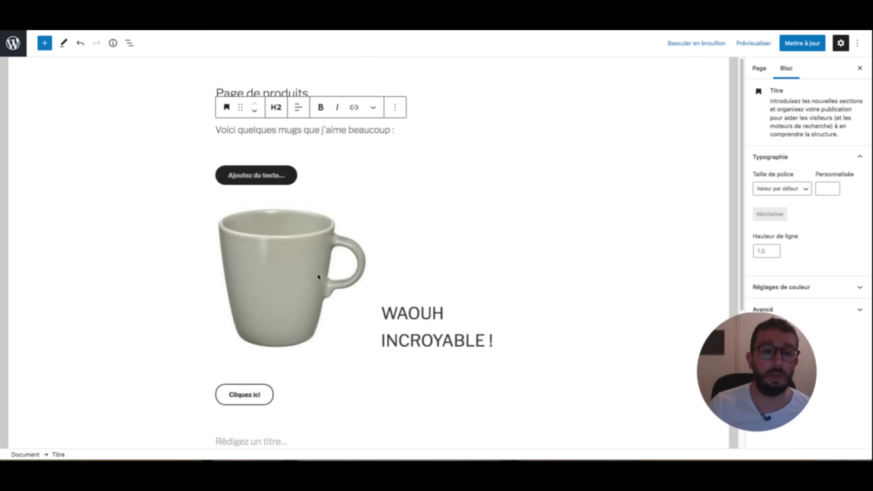
{"action": "key", "text": "Down"}
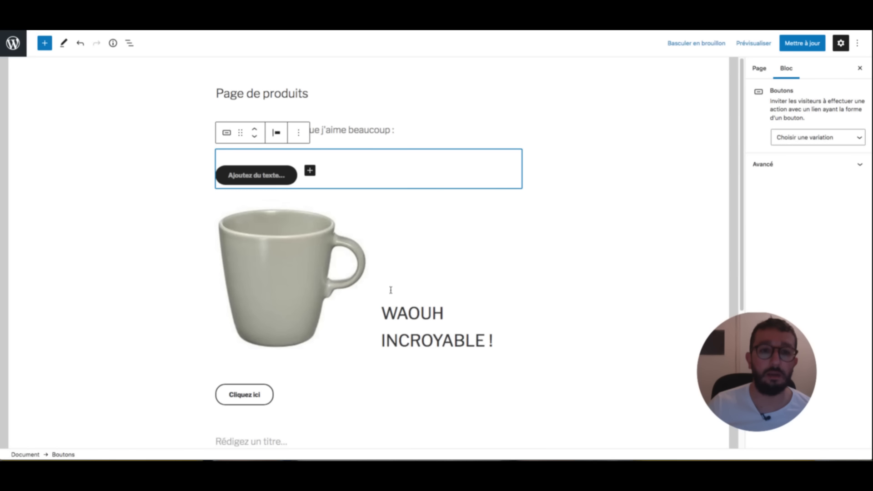
{"action": "key", "text": "Up"}
{"action": "key", "text": "Down"}
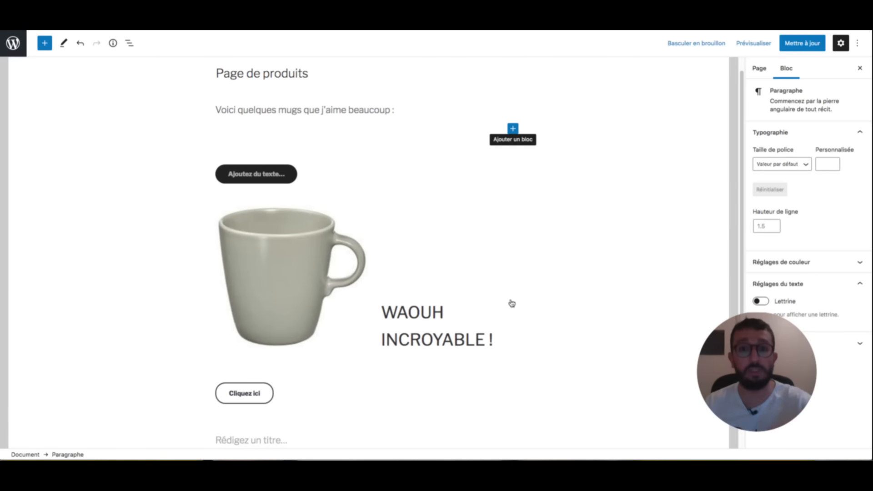
- Add an H3 heading reading 'Mugs découverts en vacances :'
{"action": "left_click", "coordinate": [513, 128]}
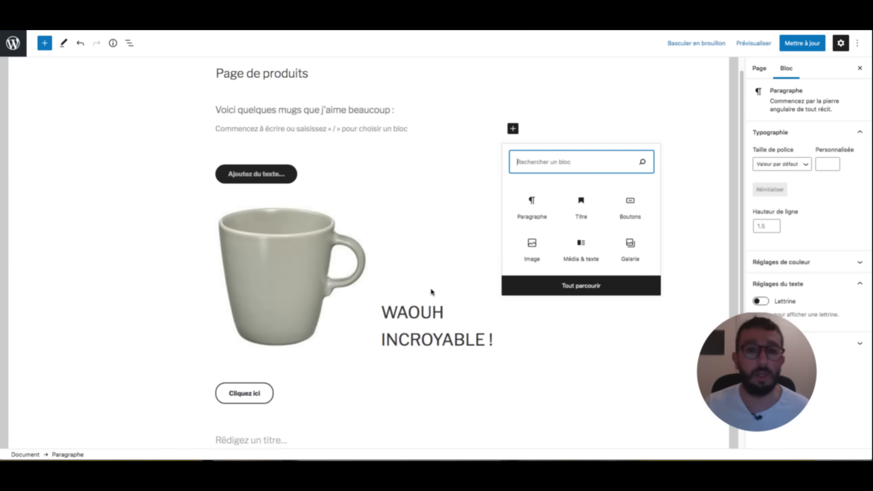
{"action": "left_click", "coordinate": [573, 221]}
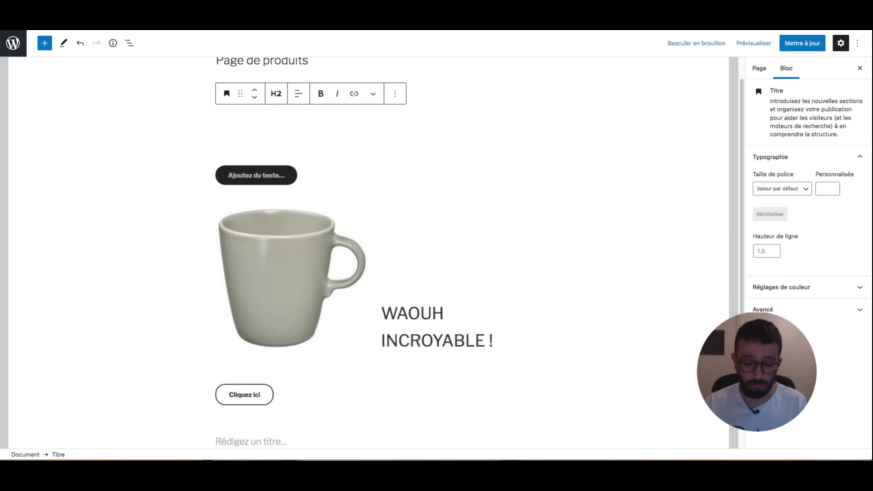
{"action": "type", "text": "Mugs découverts e"}
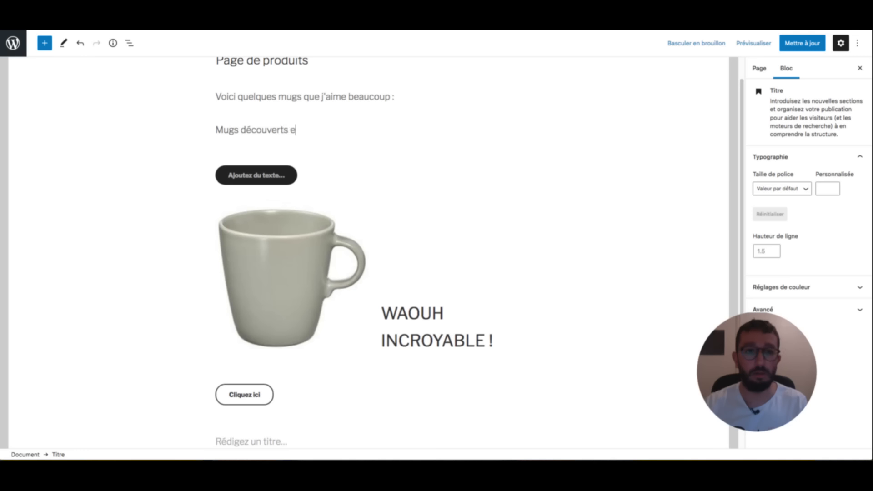
{"action": "type", "text": "n vacances "}
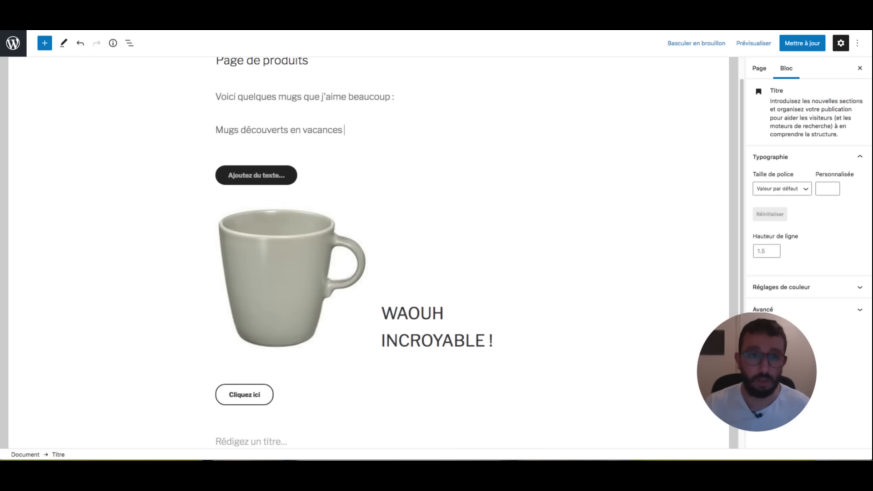
{"action": "type", "text": ":"}
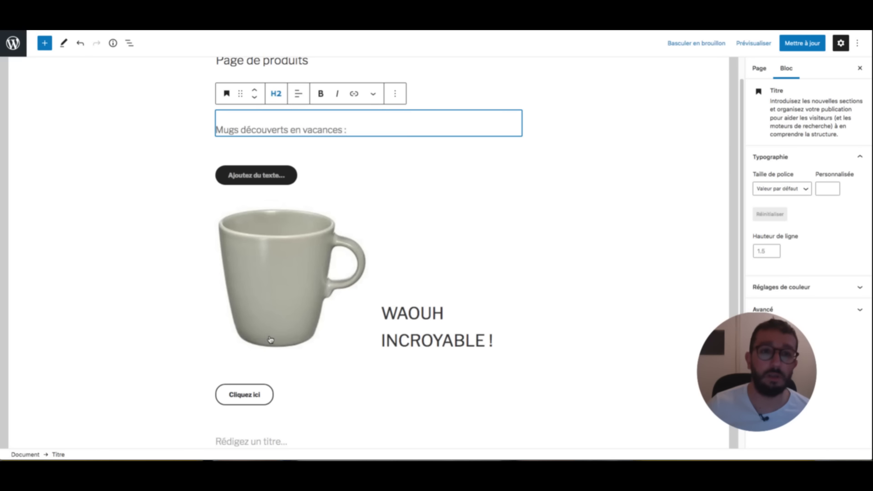
{"action": "left_click", "coordinate": [274, 94]}
{"action": "left_click", "coordinate": [310, 121]}
{"action": "left_click", "coordinate": [398, 144]}
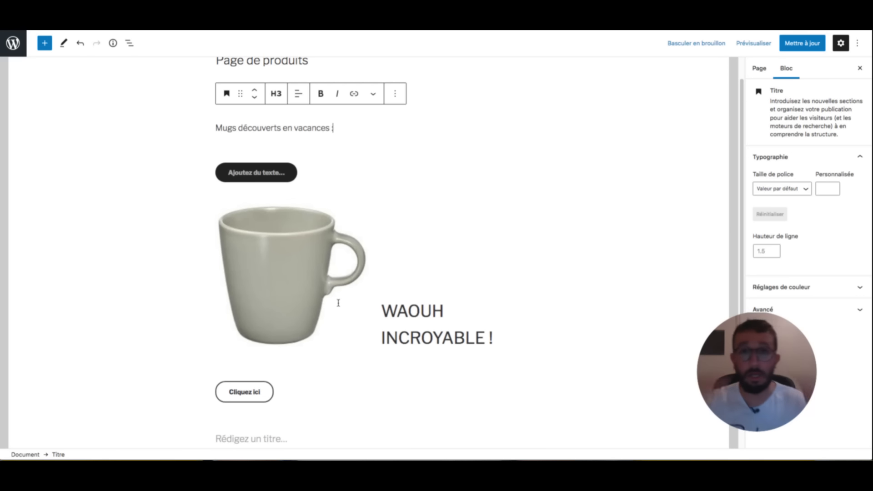
- Transform the empty heading further down into a paragraph
{"action": "scroll", "coordinate": [326, 182], "scroll_direction": "down", "scroll_amount": 4}
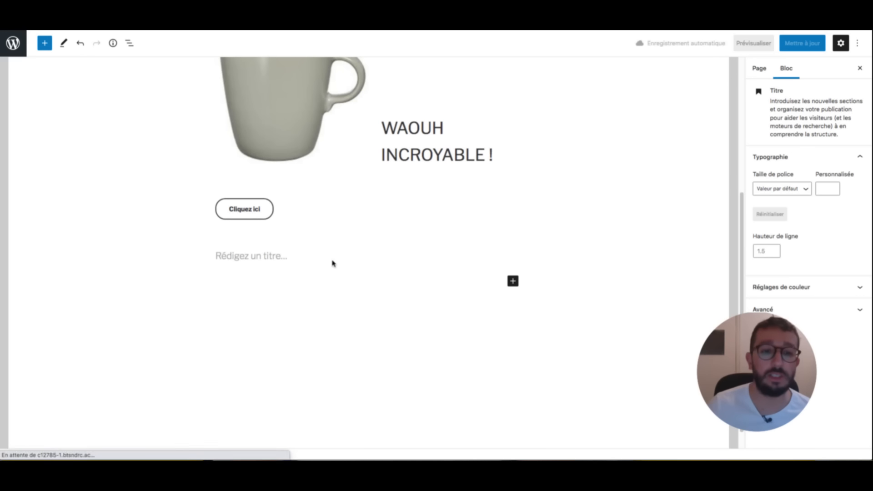
{"action": "left_click", "coordinate": [331, 262]}
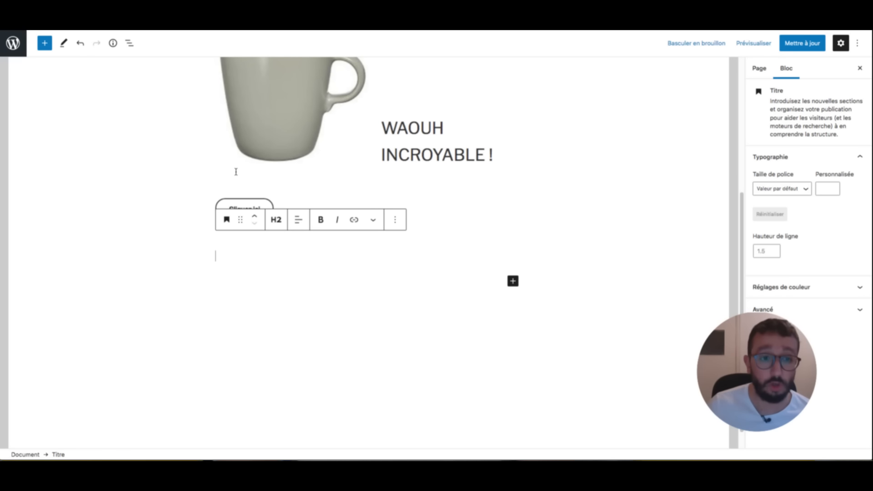
{"action": "left_click", "coordinate": [227, 220]}
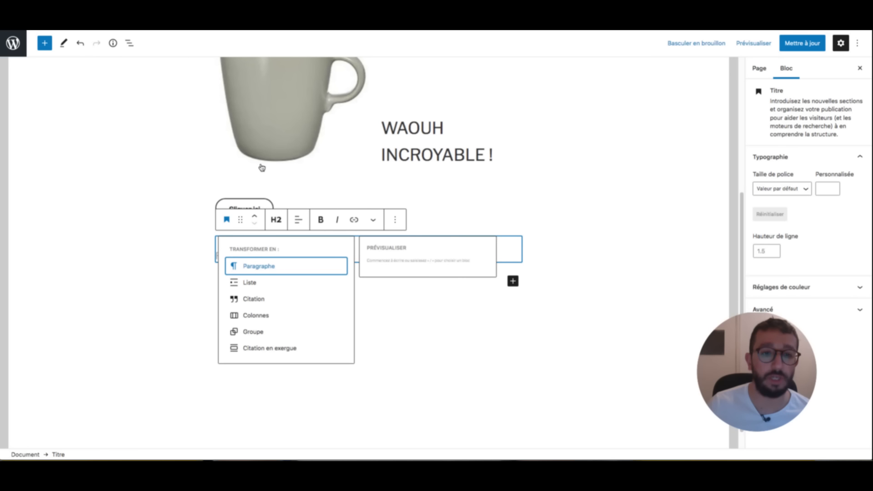
{"action": "key", "text": "Return"}
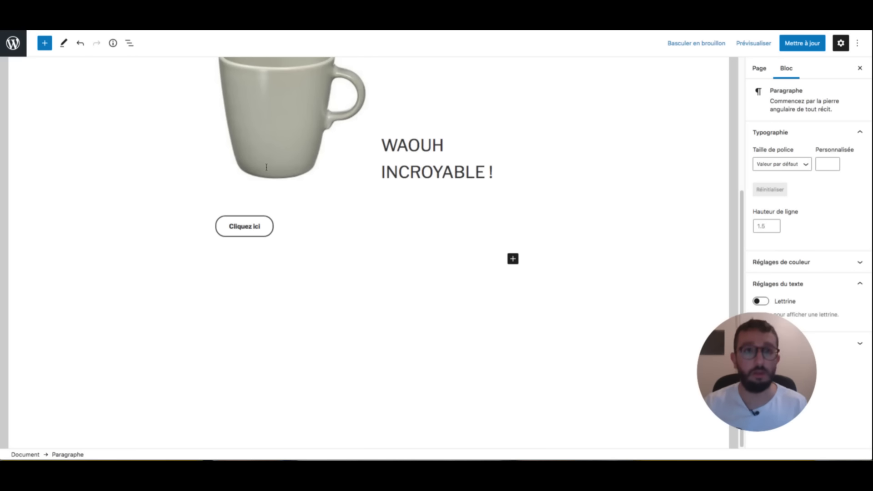
- Search the web for 'lorem ipsum' in a new browser tab
{"action": "key", "text": "super+t"}
{"action": "type", "text": "l"}
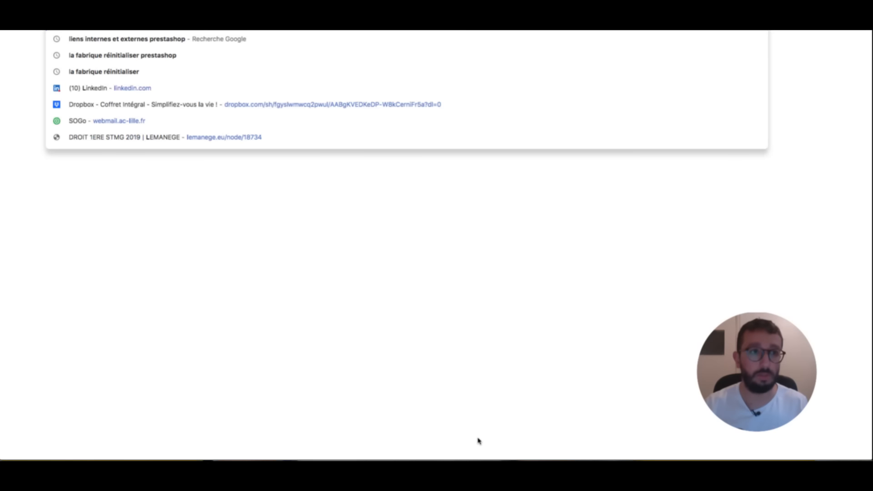
{"action": "type", "text": "orem ipsum"}
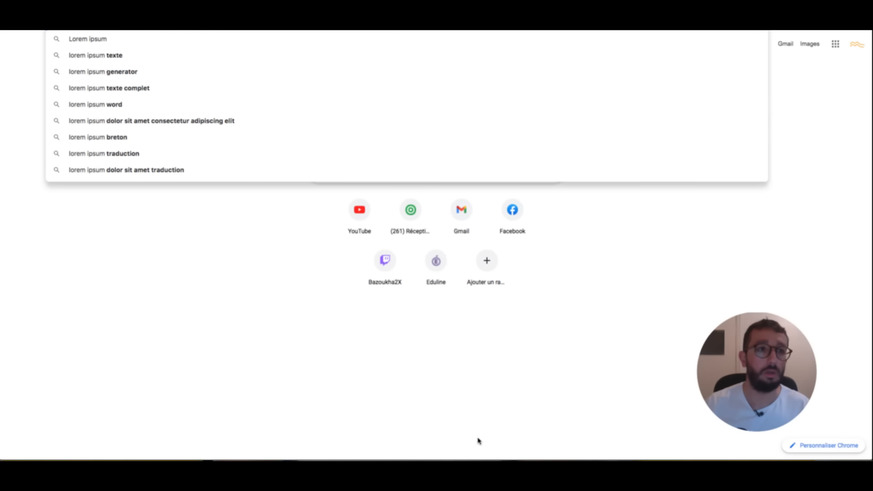
{"action": "key", "text": "Return"}
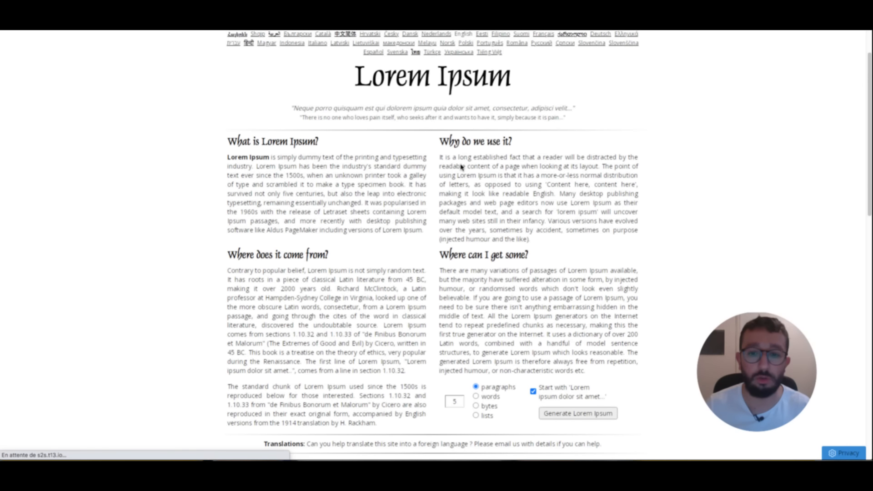
- Select the first two generated Lorem Ipsum paragraphs on lipsum.com
{"action": "scroll", "coordinate": [462, 167], "scroll_direction": "down", "scroll_amount": 3}
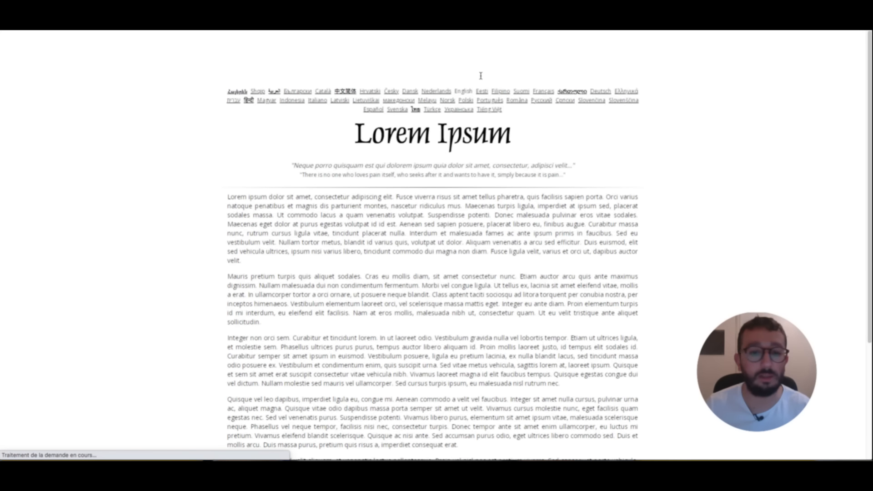
{"action": "left_click_drag", "start_coordinate": [227, 195], "coordinate": [639, 349]}
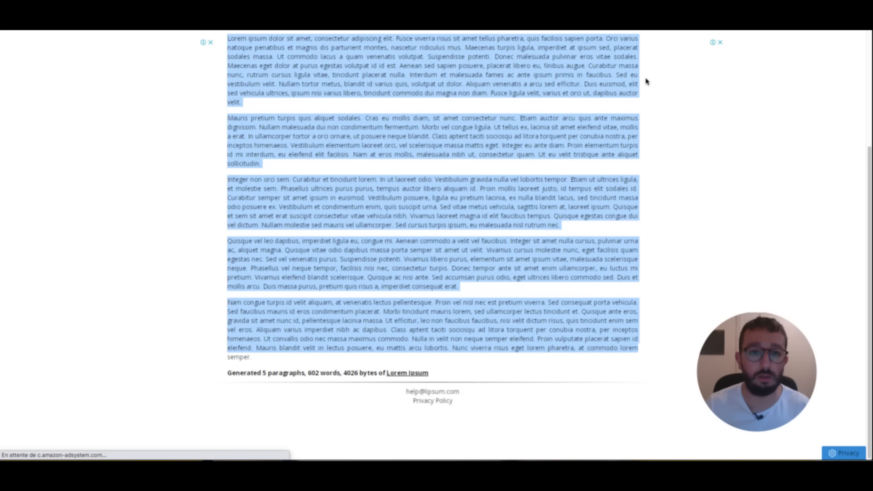
{"action": "left_click", "coordinate": [646, 79]}
{"action": "scroll", "coordinate": [503, 145], "scroll_direction": "up", "scroll_amount": 2}
{"action": "left_click_drag", "start_coordinate": [224, 266], "coordinate": [219, 297]}
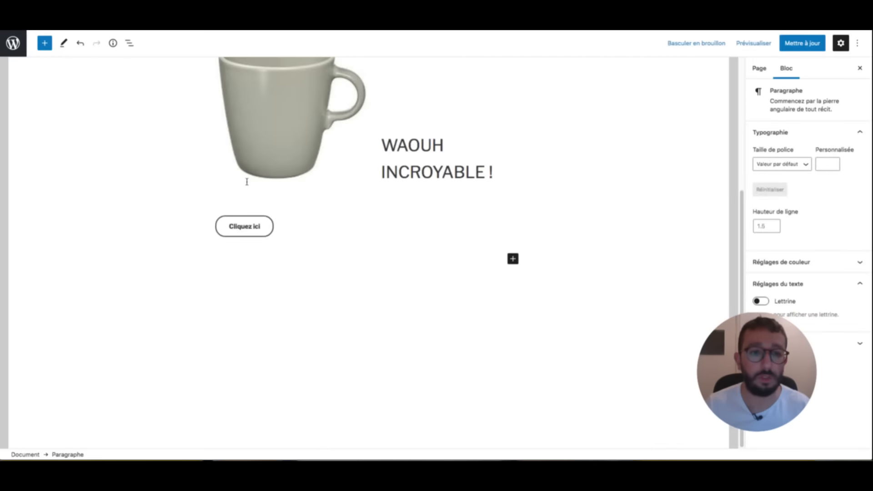
- Paste the two Lorem Ipsum paragraphs below the 'Cliquez ici' button
{"action": "type", "text": "Lorem ipsum dolor sit amet, consectetur adipiscing elit. Fusce viverra risus sit amet tellus pharetra, quis facilisis sapien porta. Orci varius natoque penatibus et magnis dis parturient montes, nascetur ridiculus mus. Maecenas turpis ligula, imperdiet at ipsum sed, placerat sodales massa. Ut commodo lacus a quam venenatis volutpat. Suspendisse potenti. Donec malesuada pulvinar eros vitae sodales. Maecenas eget dolor at purus egestas volutpat id id est. Aenean sed sapien posuere, placerat libero eu, finibus augue. Curabitur massa nunc, rutrum cursus ligula vitae, tincidunt placerat nulla. Interdum et malesuada fames ac ante ipsum primis in faucibus. Sed eu vestibulum velit. Nullam tortor metus, blandit id varius quis, volutpat ut dolor. Aliquam venenatis a arcu sed efficitur. Duis euismod, elit sed vehicula ultrices, ipsum nisi varius libero, tincidunt commodo dui magna non diam. Fusce ligula velit, varius et orci ut, dapibus auctor velit. Mauris pretium turpis quis aliquet sodales. Cras eu mollis diam, sit amet consectetur nunc. Etiam auctor arcu quis ante maximus dignissim. Nullam malesuada dui non condimentum fermentum. Morbi vel congue ligula. Ut tellus ex, lacinia sit amet eleifend vitae, mollis a erat. In ullamcorper tortor a orci ornare, ut posuere neque blandit. Class aptent taciti sociosqu ad litora torquent per conubia nostra, per inceptos himenaeos. Vestibulum elementum laoreet orci, vel scelerisque massa mattis eget. Integer eu ante diam. Proin elementum turpis id mi interdum, eu eleifend elit facilisis. Nam at eros mollis, malesuada nibh ut, consectetur quam. Ut eu velit tristique ante aliquet sollicitudin."}
{"action": "scroll", "coordinate": [356, 232], "scroll_direction": "up", "scroll_amount": 2}
{"action": "left_click", "coordinate": [357, 232]}
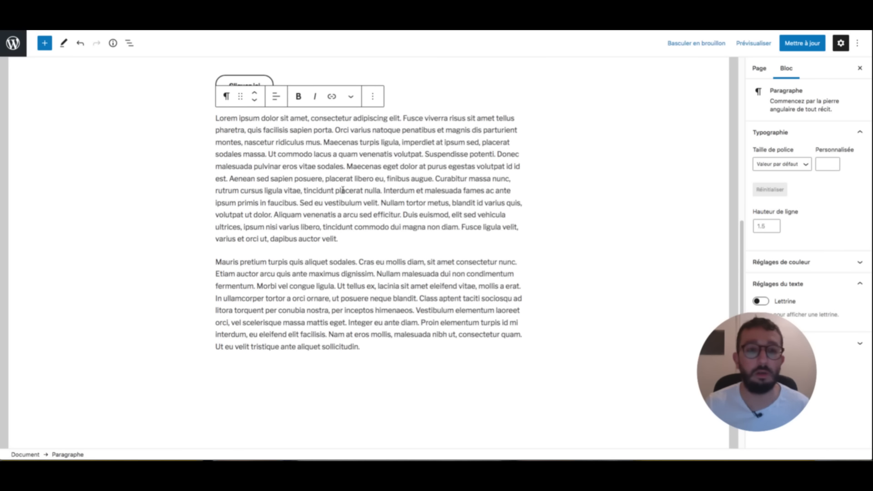
- Make 'Maecenas' bold and start a link on the word 'vestibulum'
{"action": "left_click_drag", "start_coordinate": [347, 167], "coordinate": [381, 167]}
{"action": "left_click", "coordinate": [299, 96]}
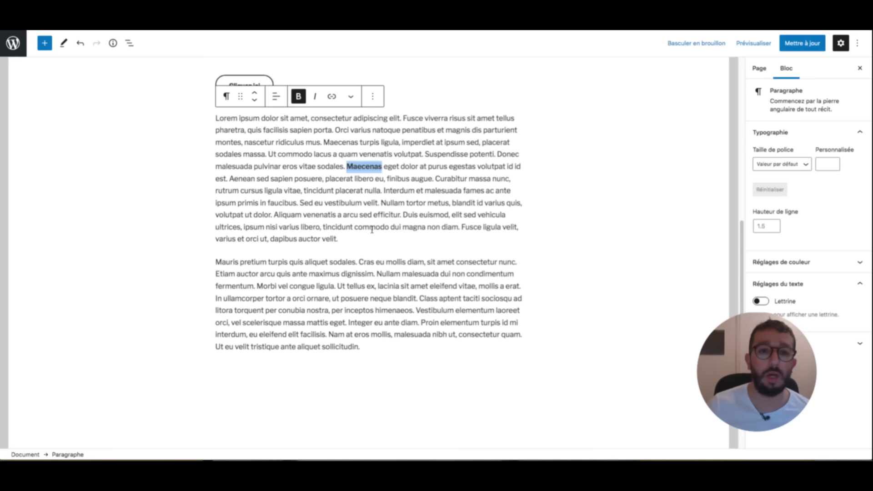
{"action": "left_click_drag", "start_coordinate": [324, 203], "coordinate": [363, 203]}
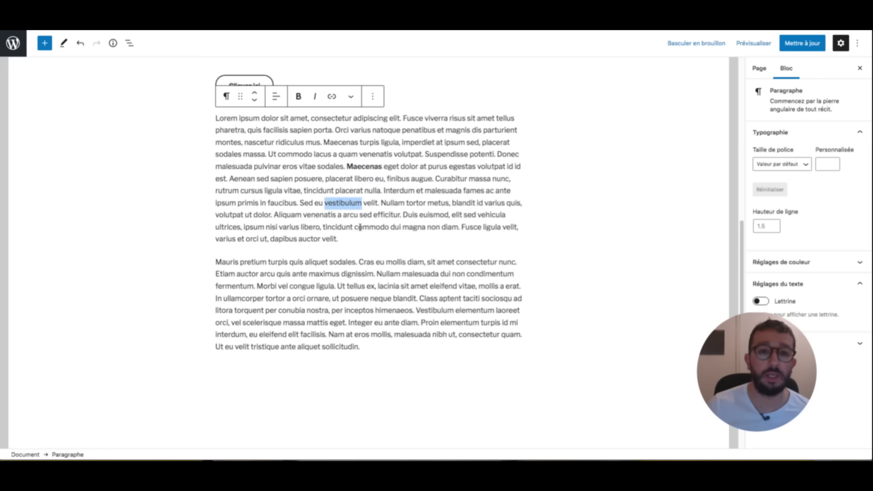
{"action": "key", "text": "ctrl+k"}
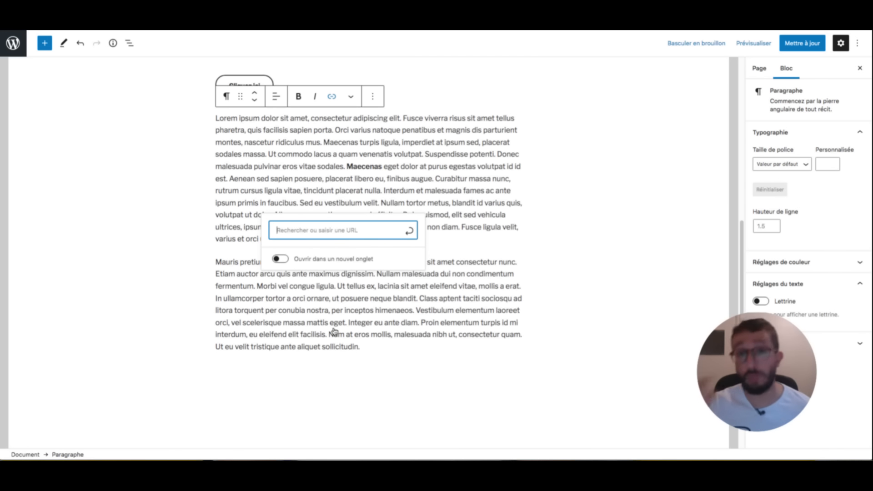
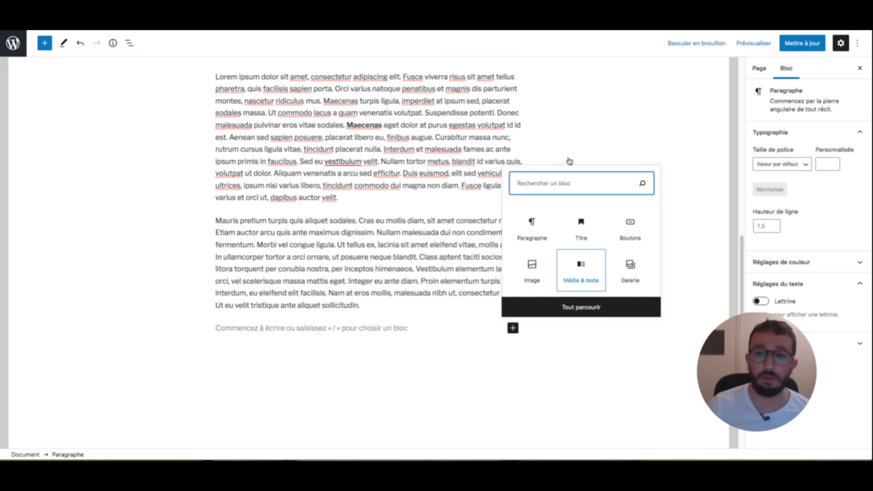
- Add a heading block reading 'Mugs découverts par hasard', fixing the typo
{"action": "left_click", "coordinate": [584, 200]}
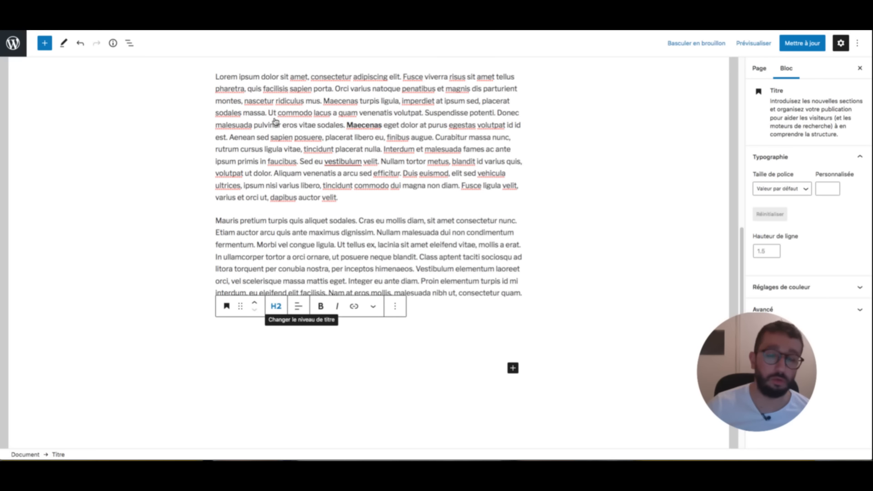
{"action": "type", "text": "M"}
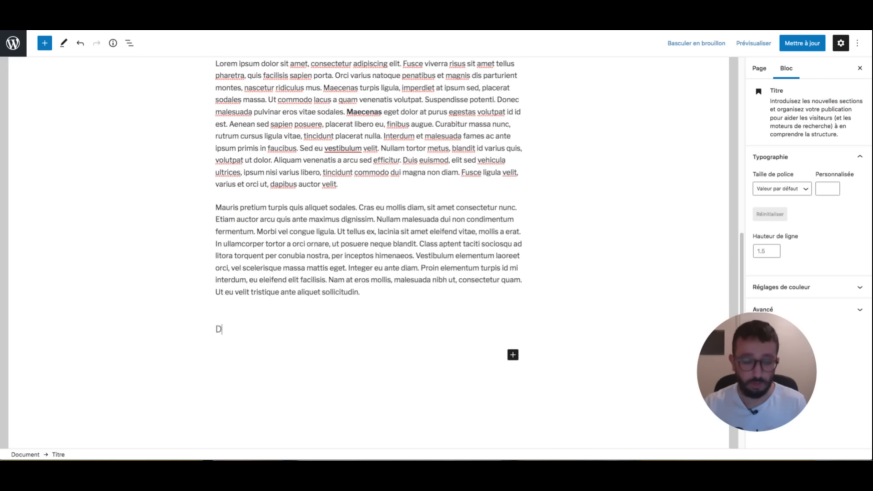
{"action": "type", "text": "ugs déc"}
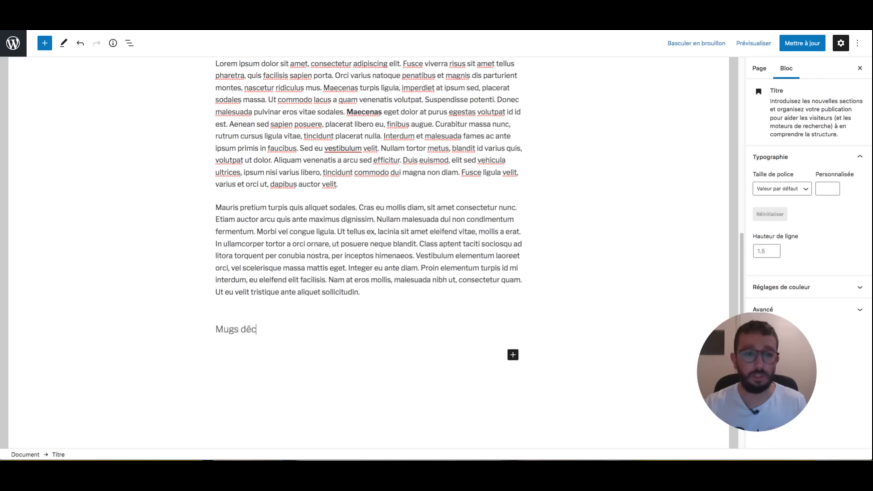
{"action": "type", "text": "ouvers d"}
{"action": "key", "text": "BackSpace"}
{"action": "key", "text": "BackSpace"}
{"action": "key", "text": "BackSpace"}
{"action": "type", "text": "ts"}
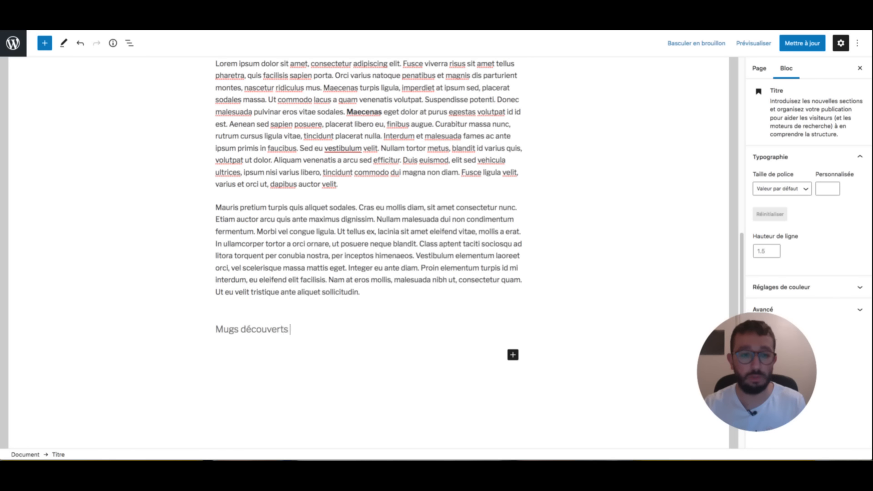
{"action": "type", "text": " par hasard"}
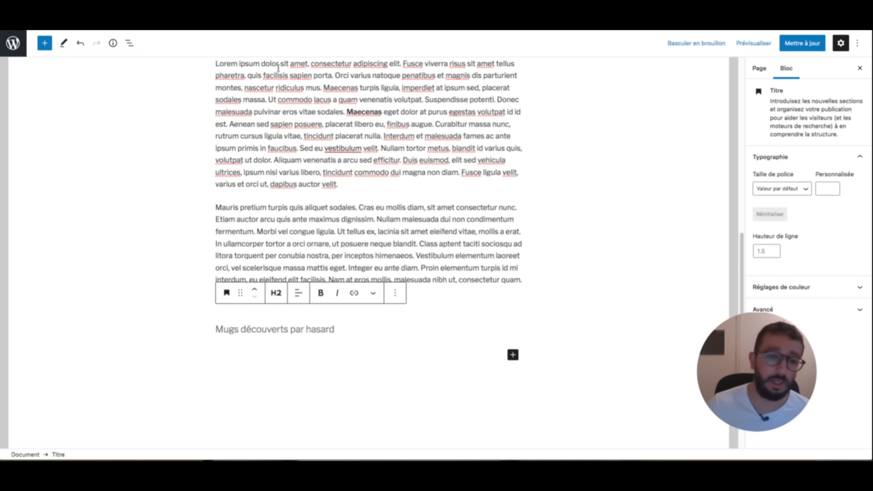
{"action": "key", "text": "Return"}
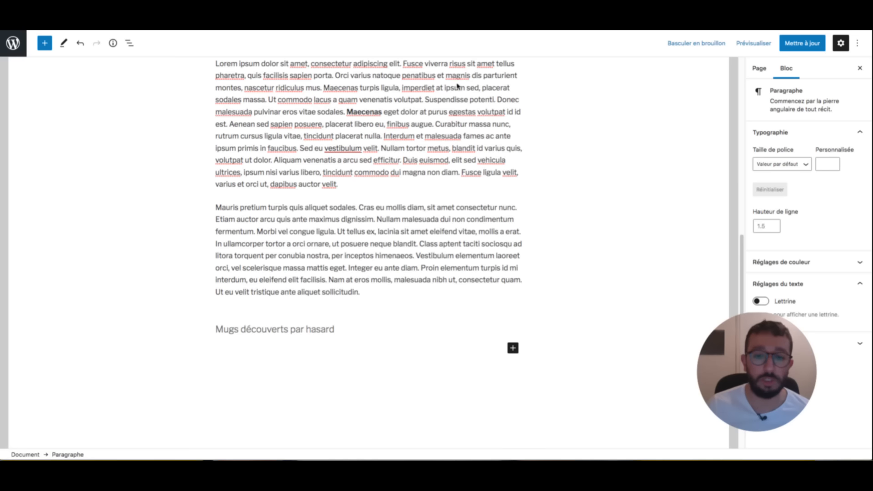
- Move the heading above the two Lorem ipsum paragraphs
{"action": "left_click", "coordinate": [514, 348]}
{"action": "left_click", "coordinate": [535, 180]}
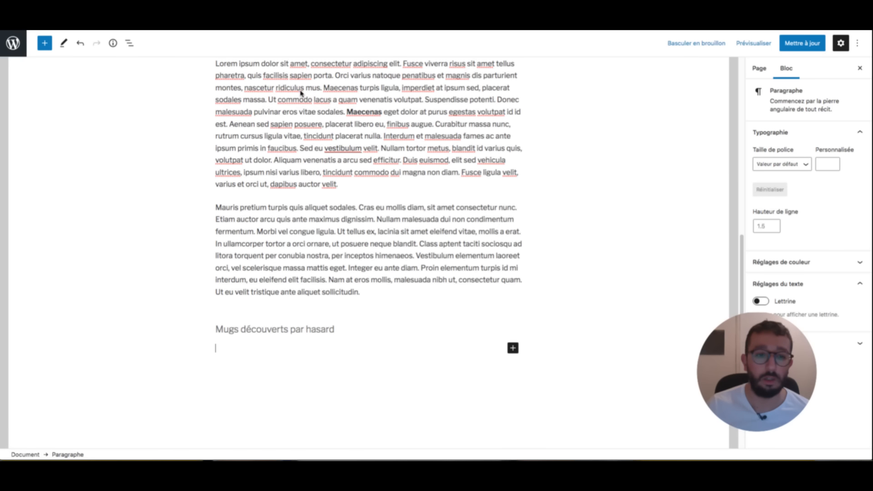
{"action": "type", "text": "Lorem ipsum dolor sit amet, consectetur adipiscing elit. Fusce viverra risus sit amet tellus pharetra, quis facilisis sapien porta. Orci varius natoque penatibus et magnis dis parturient montes, nascetur ridiculus mus. Maecenas turpis ligula, imperdiet at ipsum sed, placerat sodales massa. Ut commodo lacus a quam venenatis volutpat. Suspendisse potenti. Donec malesuada pulvinar eros vitae sodales. Maecenas eget dolor at purus egestas volutpat id id est. Aenean sed sapien posuere, placerat libero eu, finibus augue. Curabitur massa nunc, rutrum cursus ligula vitae, tincidunt placerat nulla. Interdum et malesuada fames ac ante ipsum primis in faucibus. Sed eu vestibulum velit. Nullam tortor metus, blandit id varius quis, volutpat ut dolor. Aliquam venenatis a arcu sed efficitur. Duis euismod, elit sed vehicula ultrices, ipsum nisi varius libero, tincidunt commodo dui magna non diam. Fusce ligula velit, varius et orci ut, dapibus auctor velit. Mauris pretium turpis quis aliquet sodales. Cras eu mollis diam, sit amet consectetur nunc. Etiam auctor arcu quis ante maximus dignissim. Nullam malesuada dui non condimentum fermentum. Morbi vel congue ligula. Ut tellus ex, lacinia sit amet eleifend vitae, mollis a erat. In ullamcorper tortor a orci ornare, ut posuere neque blandit. Class aptent taciti sociosqu ad litora torquent per conubia nostra, per inceptos himenaeos. Vestibulum elementum laoreet orci, vel scelerisque massa mattis eget. Integer eu ante diam. Proin elementum turpis id mi interdum, eu eleifend elit facilisis. Nam at eros mollis, malesuada nibh ut, consectetur quam. Ut eu velit tristique ante aliquet sollicitudin."}
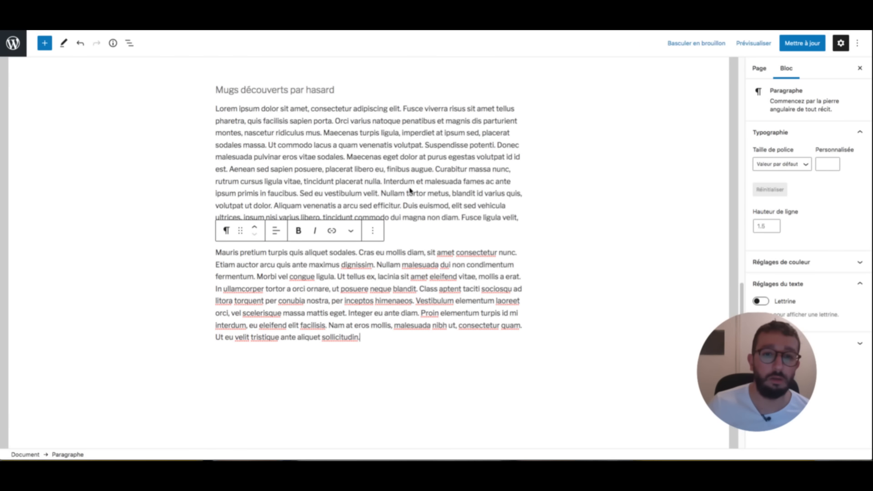
{"action": "left_click", "coordinate": [422, 216]}
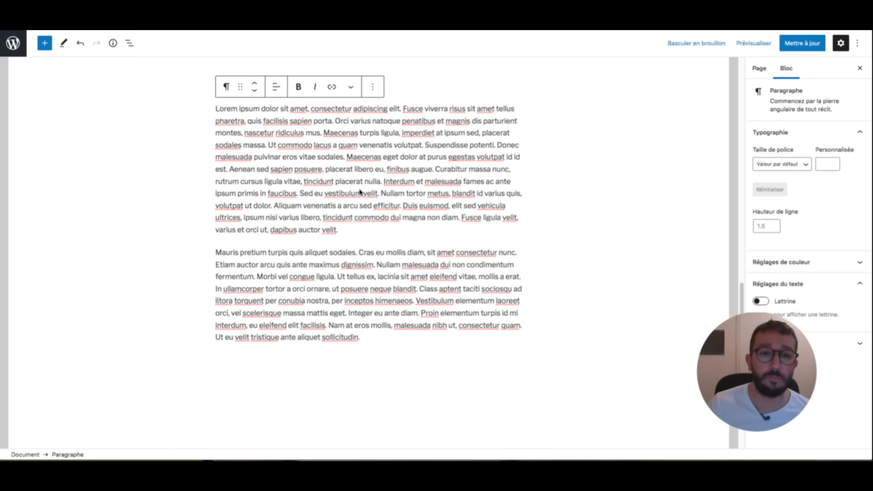
- Insert an Image block between the paragraphs using mug-3.jpeg from the Médiathèque
{"action": "left_click", "coordinate": [368, 242]}
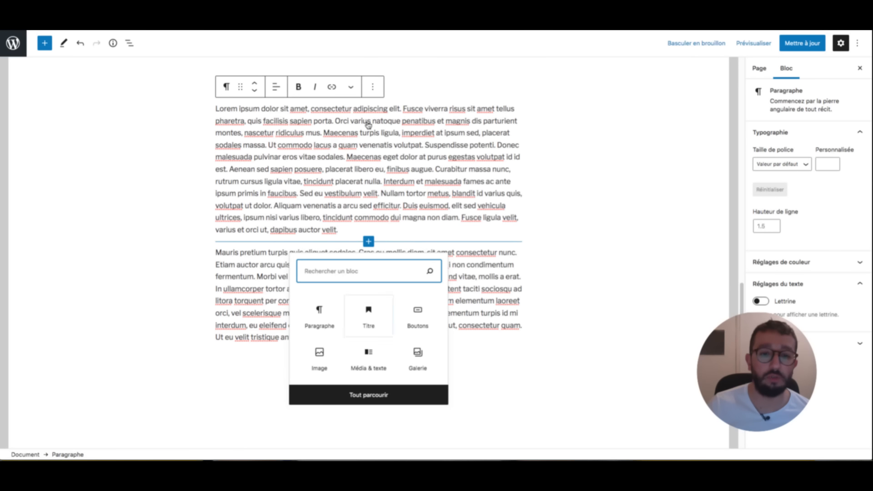
{"action": "left_click", "coordinate": [320, 358]}
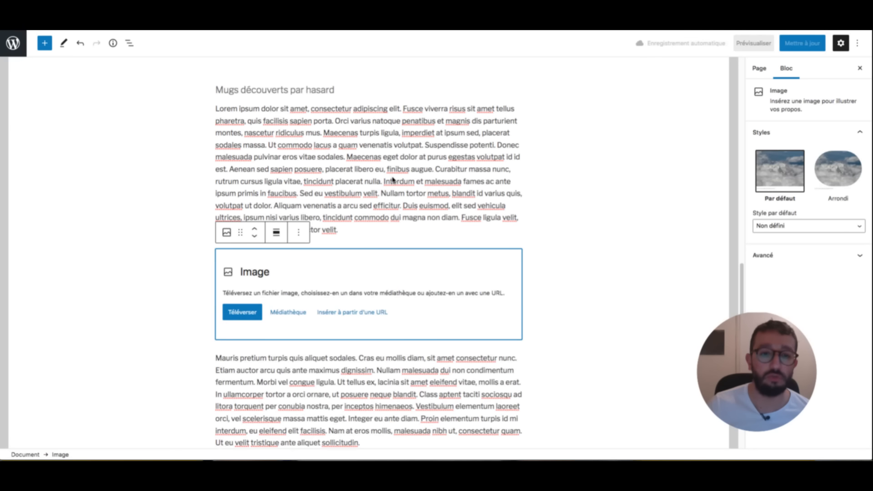
{"action": "left_click", "coordinate": [288, 312]}
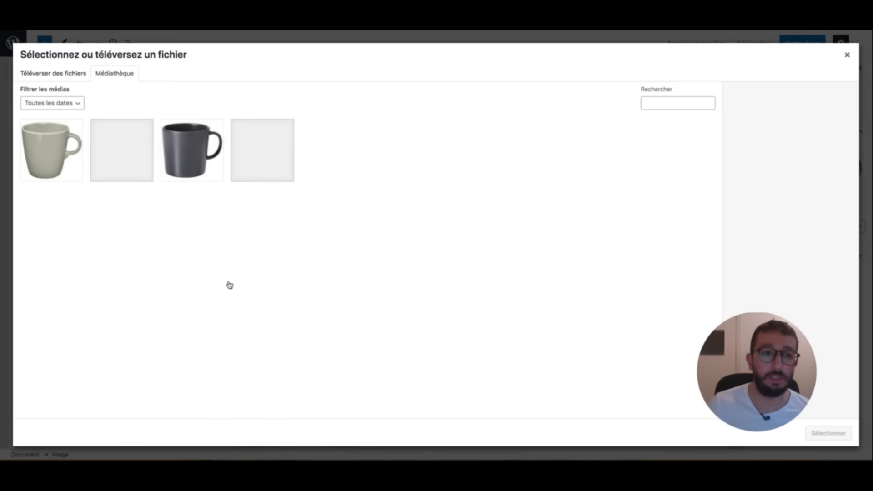
{"action": "left_click", "coordinate": [192, 150]}
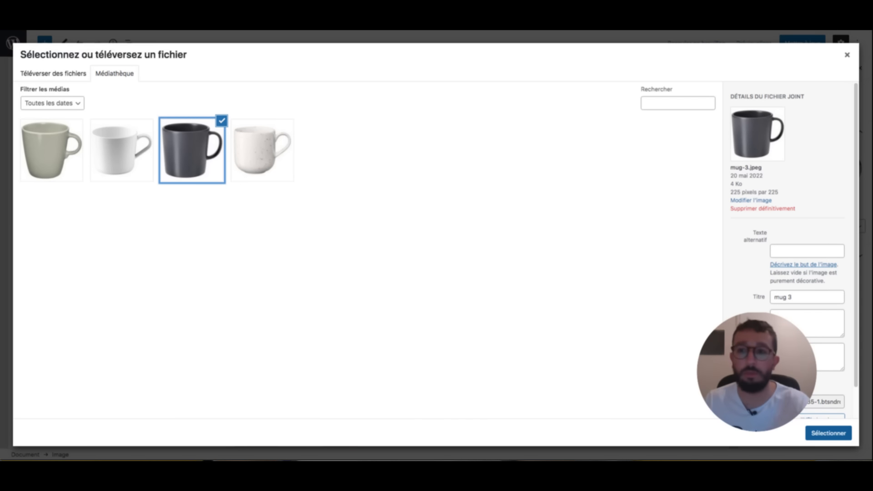
{"action": "left_click", "coordinate": [828, 433]}
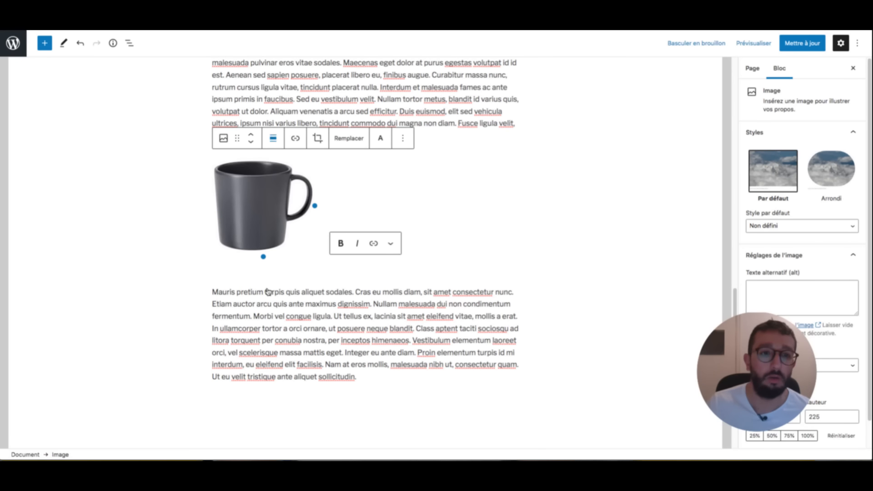
- Set the mug image's alignment to Centrer
{"action": "left_click", "coordinate": [273, 139]}
{"action": "left_click", "coordinate": [293, 185]}
{"action": "left_click", "coordinate": [546, 161]}
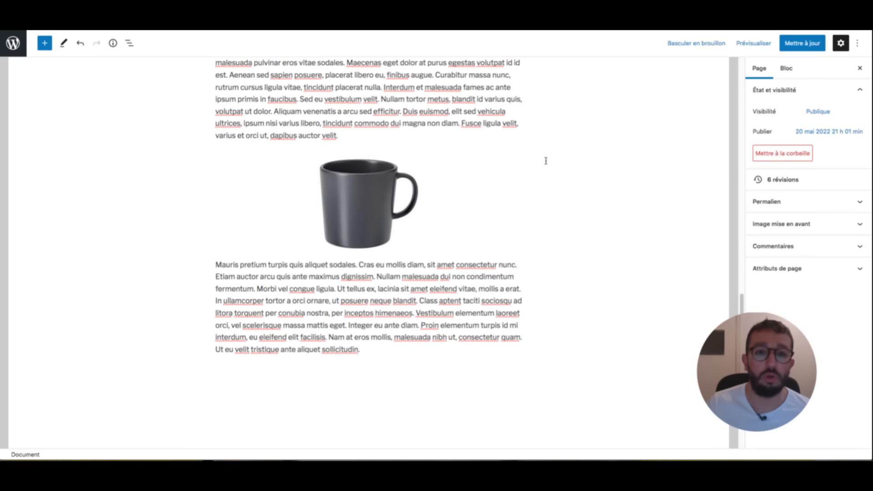
{"action": "scroll", "coordinate": [474, 122], "scroll_direction": "up", "scroll_amount": 4}
{"action": "scroll", "coordinate": [473, 122], "scroll_direction": "down", "scroll_amount": 6}
{"action": "scroll", "coordinate": [463, 130], "scroll_direction": "up", "scroll_amount": 2}
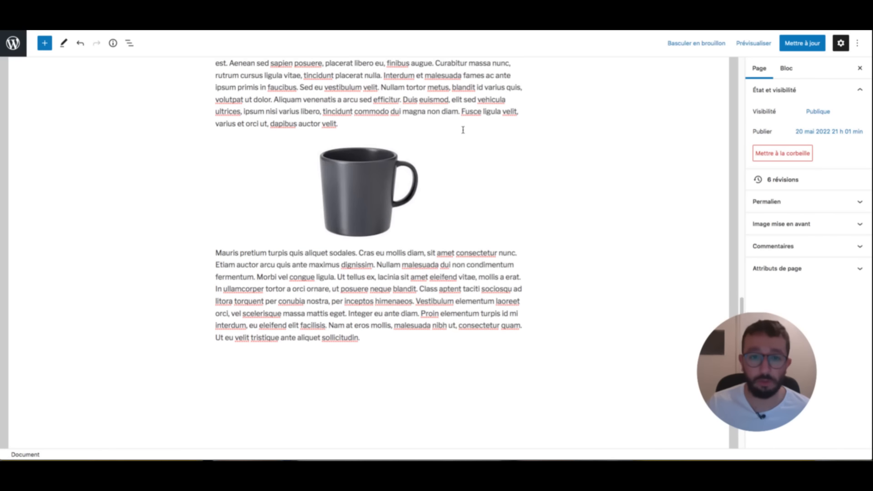
- Check the second paragraph's text alignment options, leaving them unchanged
{"action": "left_click", "coordinate": [419, 289]}
{"action": "left_click", "coordinate": [277, 232]}
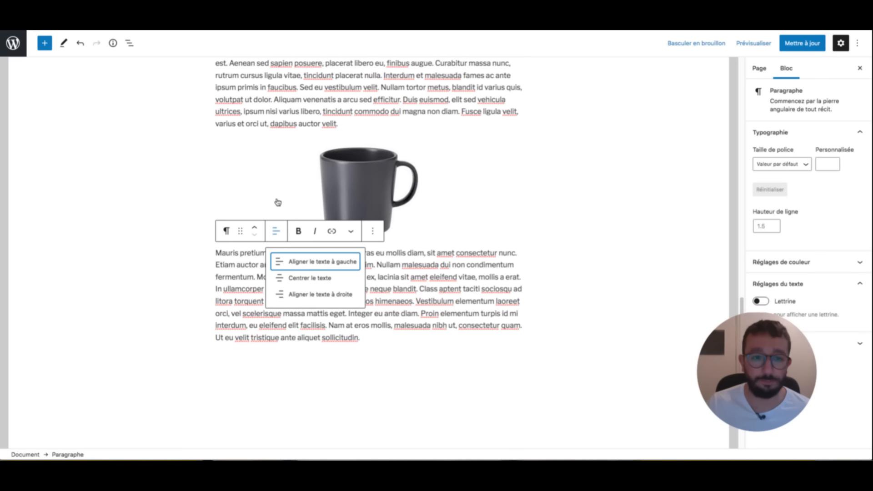
{"action": "left_click", "coordinate": [454, 301]}
{"action": "scroll", "coordinate": [497, 139], "scroll_direction": "up", "scroll_amount": 12}
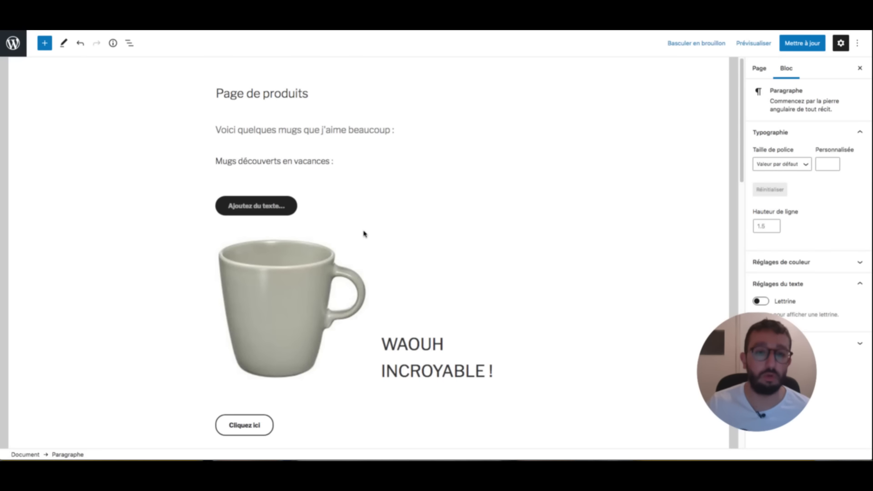
- Save the page, glance at the PDF checklist, then return to the editor
{"action": "scroll", "coordinate": [364, 234], "scroll_direction": "down", "scroll_amount": 10}
{"action": "scroll", "coordinate": [364, 232], "scroll_direction": "up", "scroll_amount": 10}
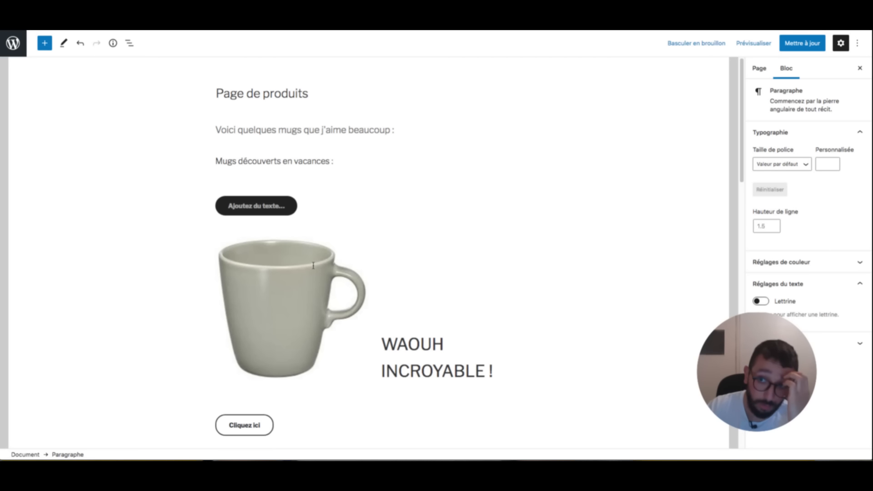
{"action": "key", "text": "ctrl+s"}
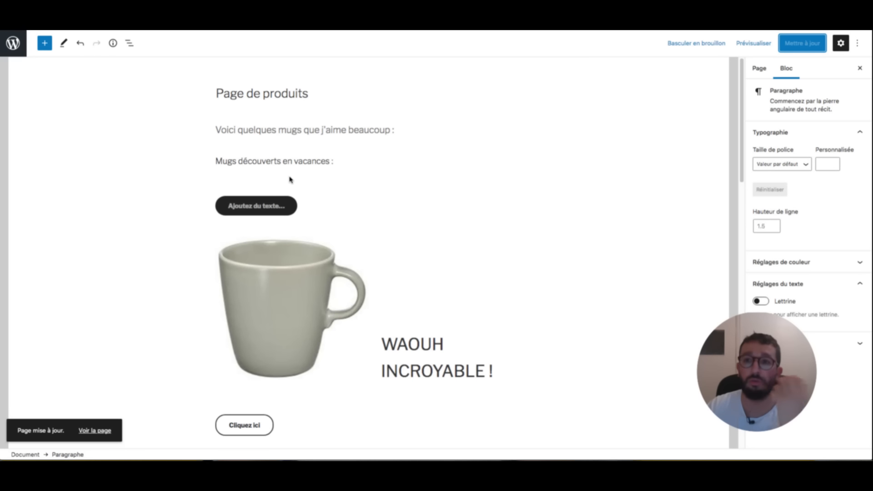
{"action": "key", "text": "super+Tab"}
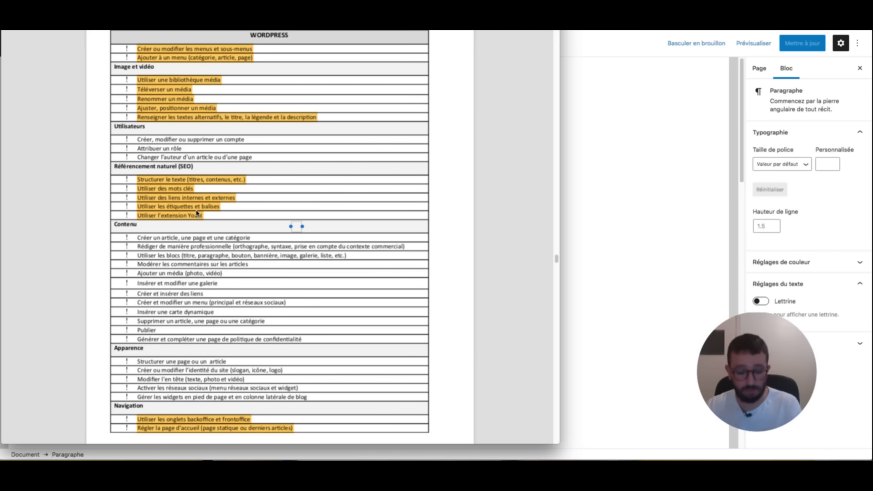
{"action": "key", "text": "super+Tab"}
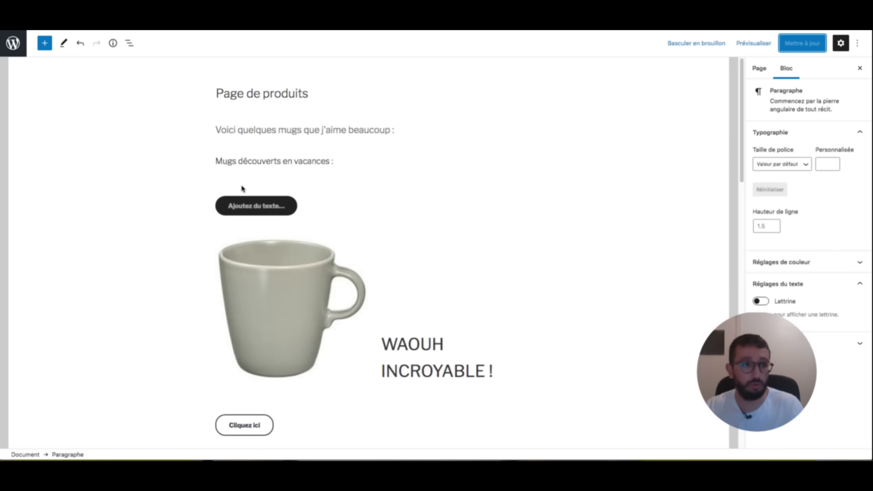
- Search plugins for 'yoast' and follow the prompt to update WordPress from 5.7.6
{"action": "left_click", "coordinate": [12, 384]}
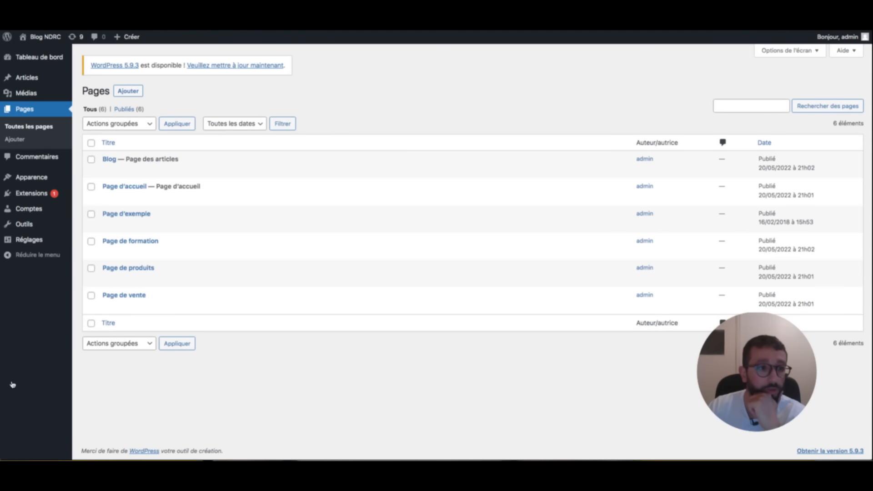
{"action": "left_click", "coordinate": [32, 194]}
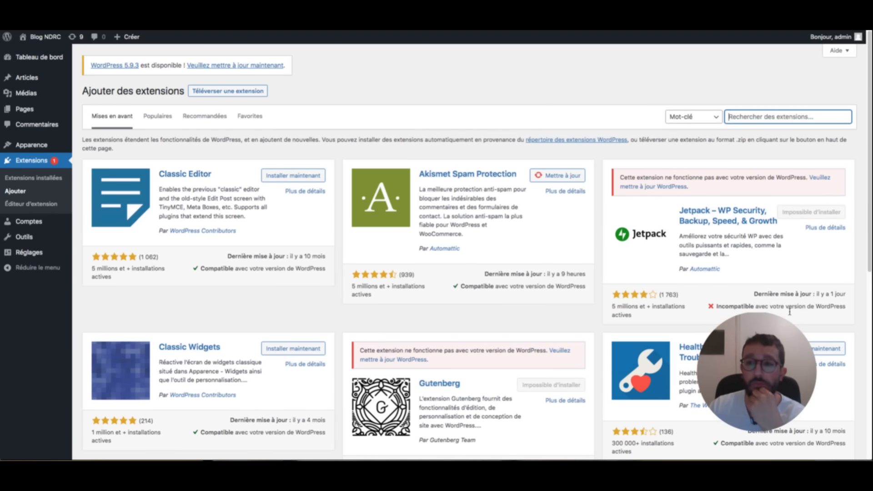
{"action": "type", "text": "yoast"}
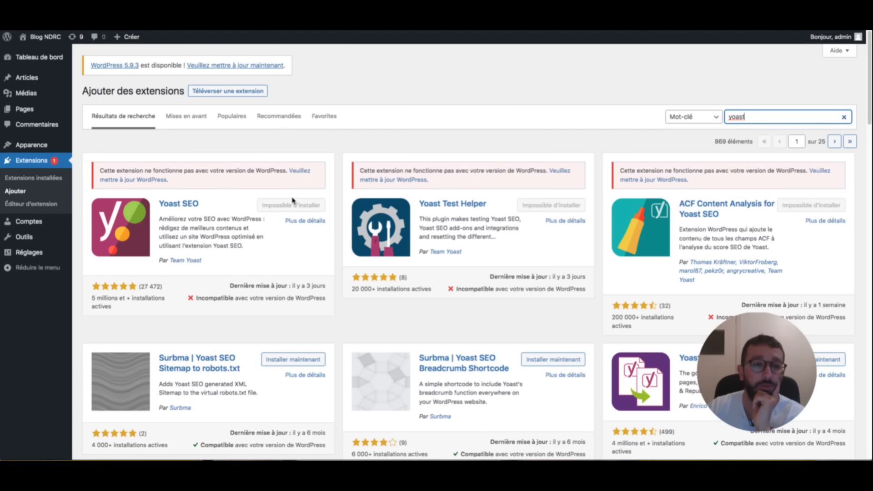
{"action": "left_click", "coordinate": [301, 262]}
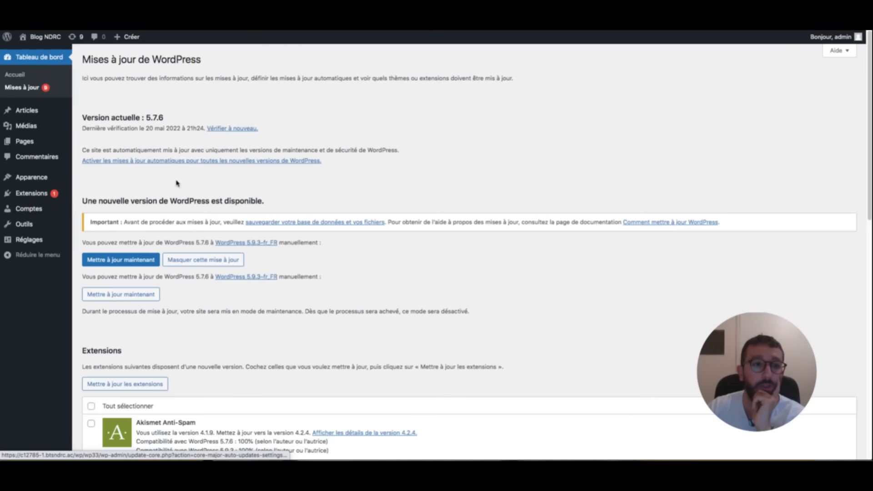
- Update WordPress to 5.9.3, then view the installed plugins list
{"action": "left_click", "coordinate": [127, 260]}
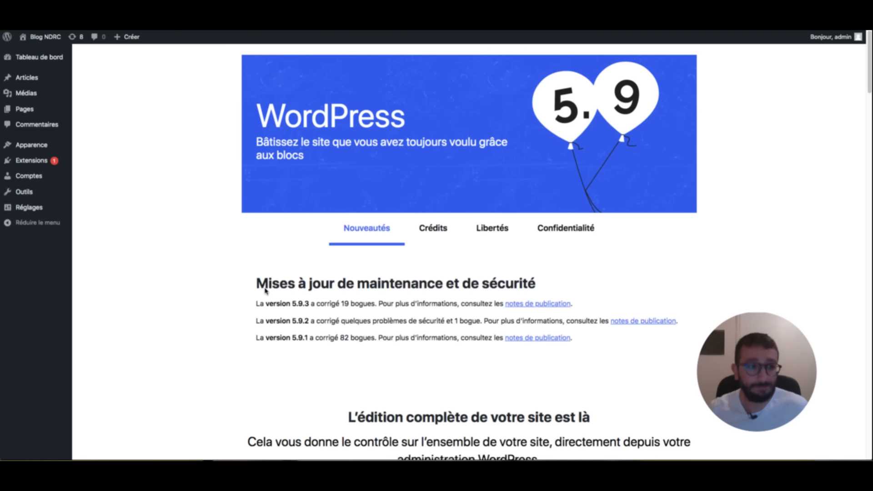
{"action": "left_click", "coordinate": [31, 160]}
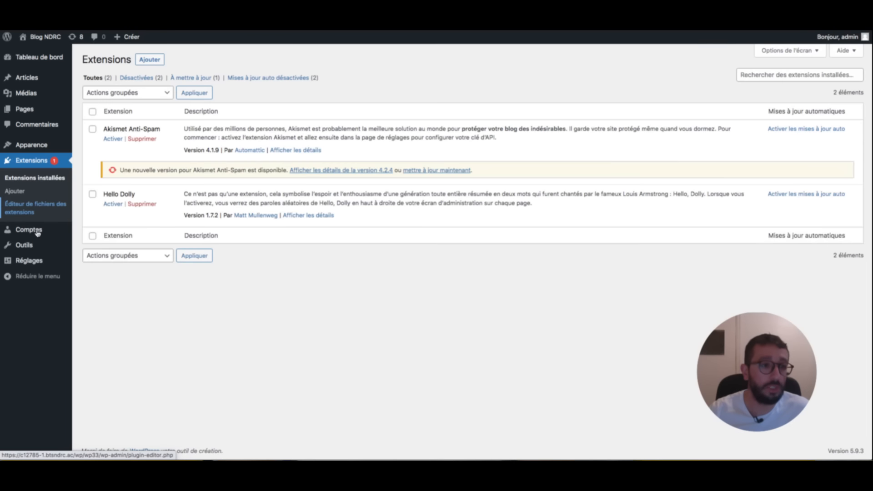
- Search Add Plugins for 'yoast' and install Yoast SEO
{"action": "left_click", "coordinate": [15, 191]}
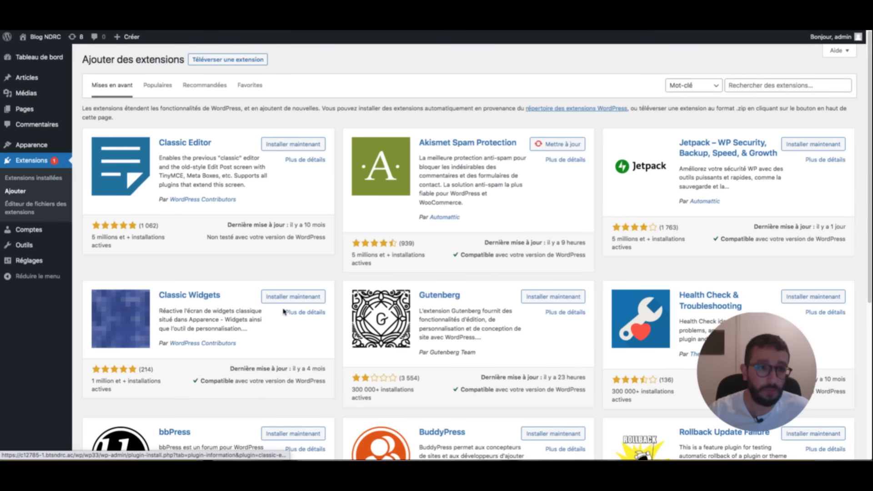
{"action": "left_click", "coordinate": [788, 85]}
{"action": "type", "text": "yoast"}
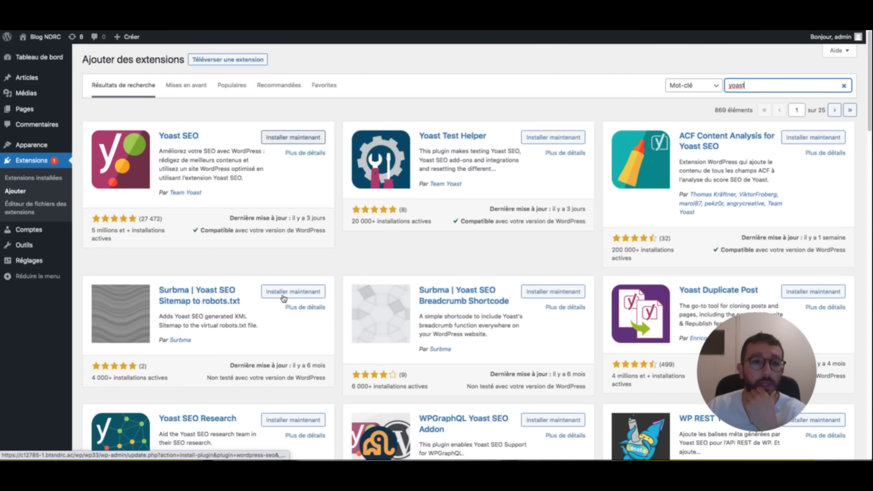
{"action": "left_click", "coordinate": [298, 137]}
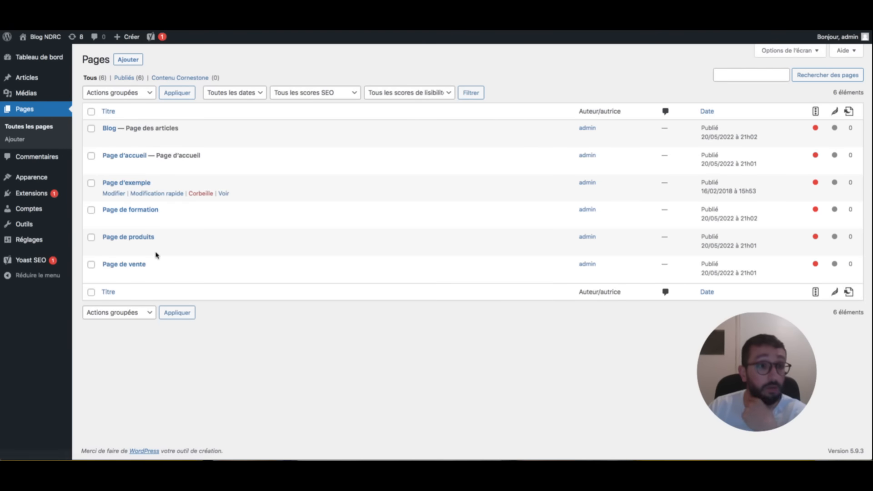
- Open Page de produits, review its Yoast SEO panel, and view its 7 revisions
{"action": "left_click", "coordinate": [117, 184]}
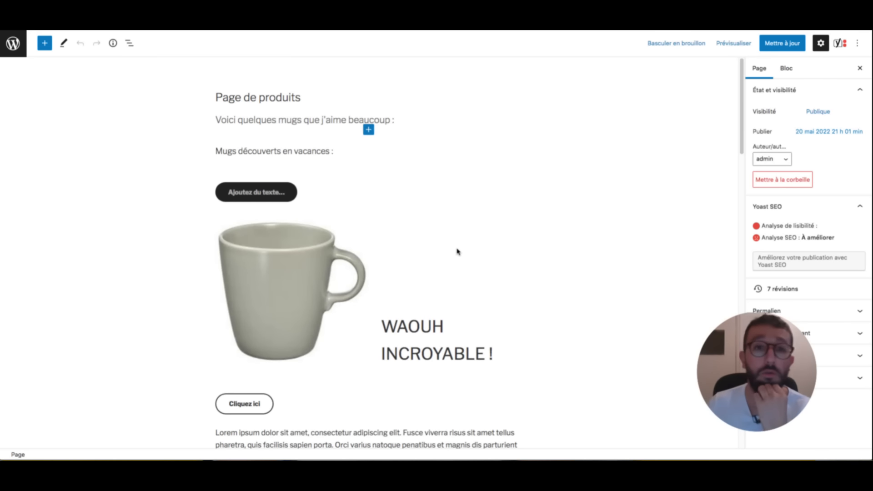
{"action": "scroll", "coordinate": [496, 191], "scroll_direction": "down", "scroll_amount": 3}
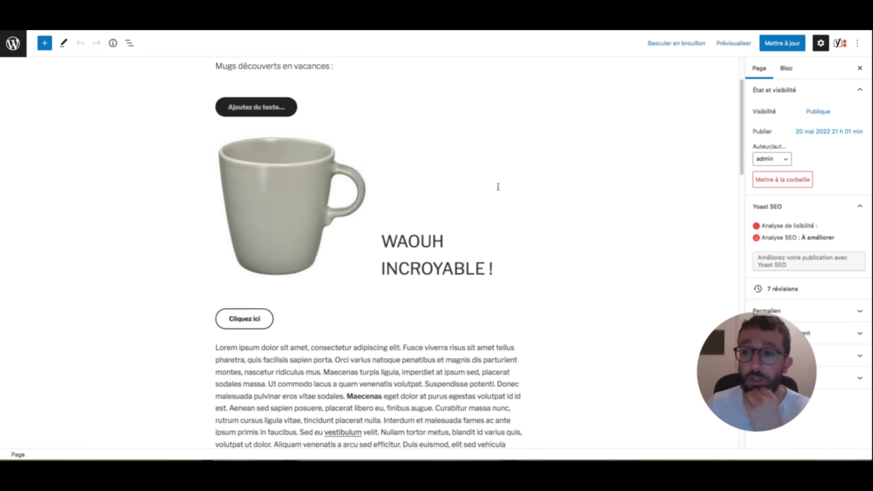
{"action": "left_click", "coordinate": [838, 214]}
{"action": "left_click", "coordinate": [838, 214]}
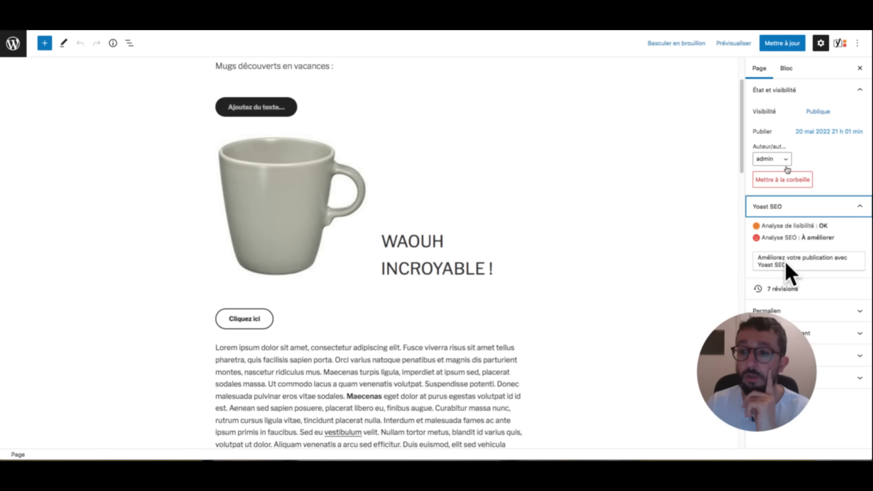
{"action": "left_click", "coordinate": [786, 289]}
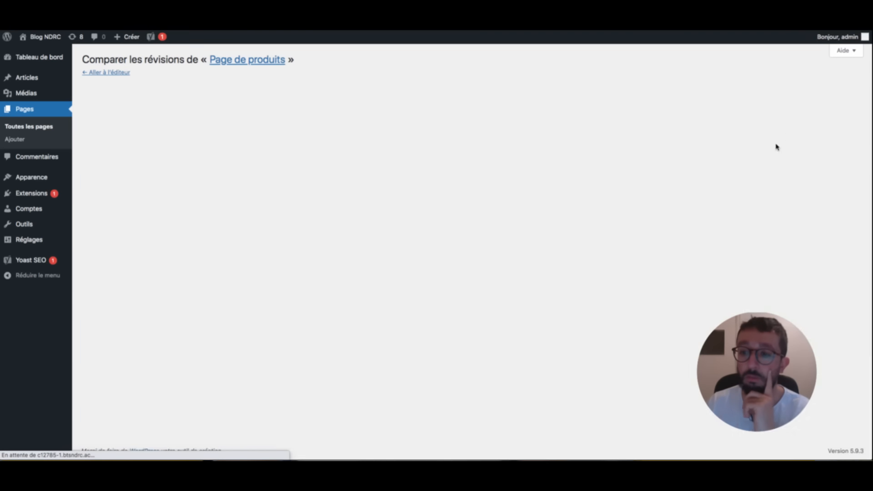
- Scroll through the revision differences, then go back to the Page de produits editor
{"action": "scroll", "coordinate": [486, 178], "scroll_direction": "down", "scroll_amount": 1}
{"action": "scroll", "coordinate": [487, 179], "scroll_direction": "down", "scroll_amount": 10}
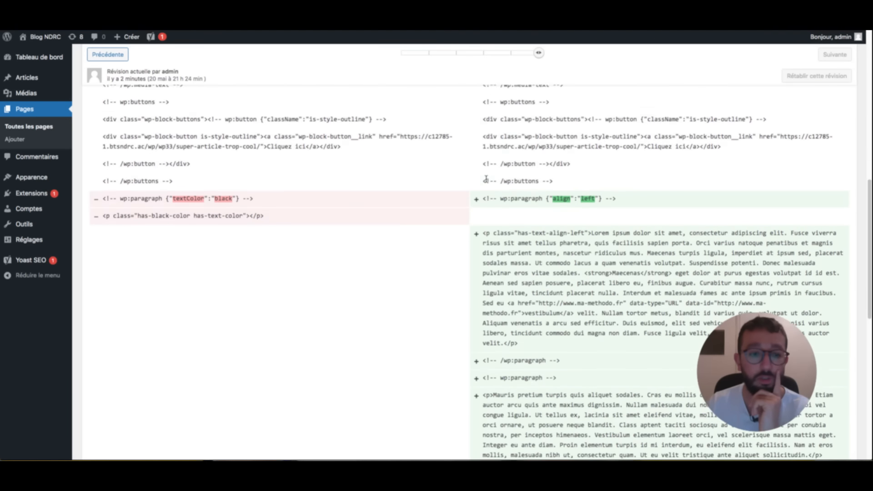
{"action": "scroll", "coordinate": [488, 182], "scroll_direction": "up", "scroll_amount": 12}
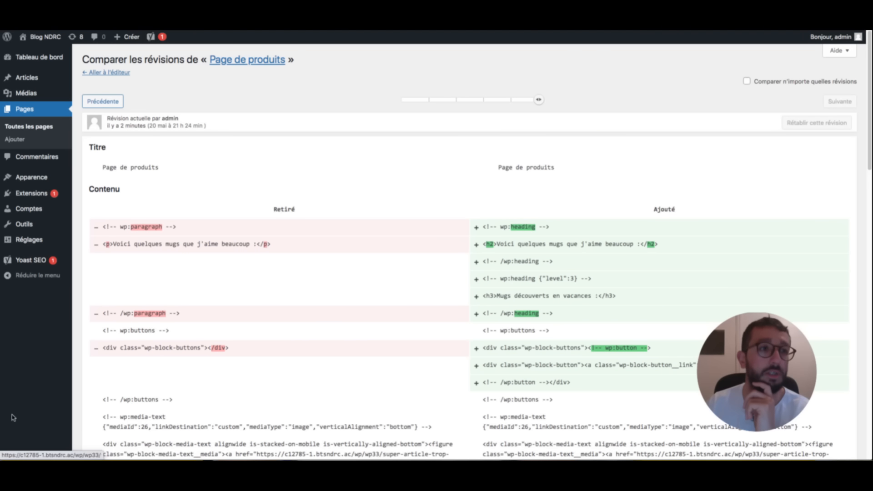
{"action": "left_click", "coordinate": [10, 429]}
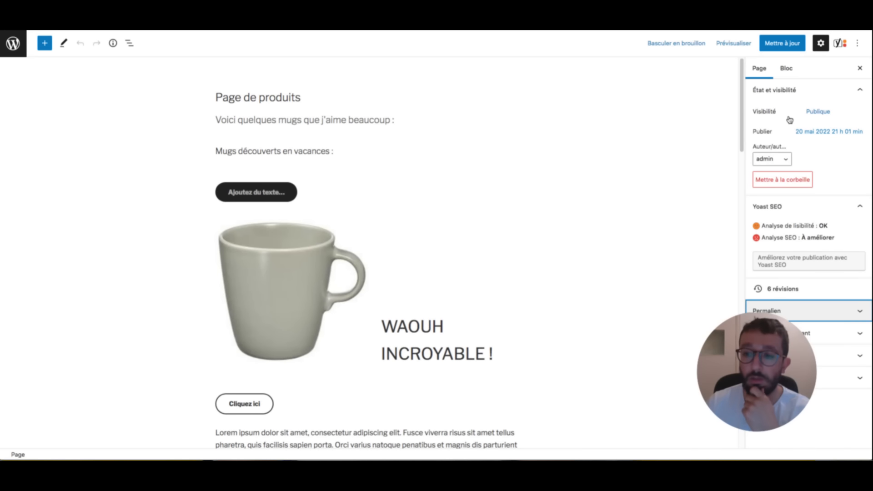
- Expand the Attributs, Image mise en avant and Permalien panels in the page sidebar
{"action": "left_click", "coordinate": [804, 378]}
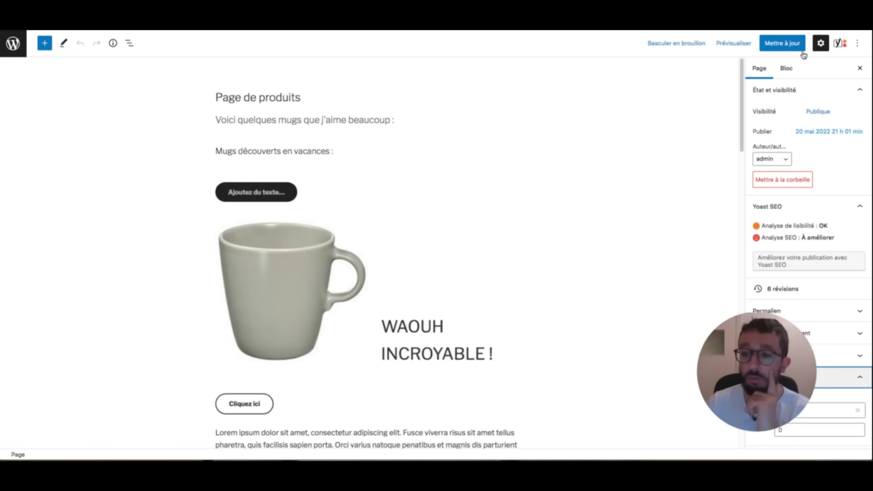
{"action": "left_click", "coordinate": [803, 356]}
{"action": "left_click", "coordinate": [802, 334]}
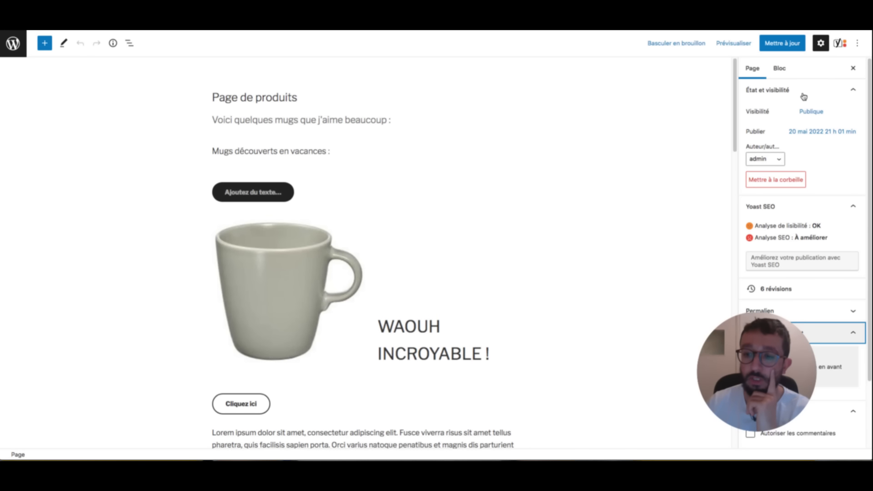
{"action": "left_click", "coordinate": [801, 312]}
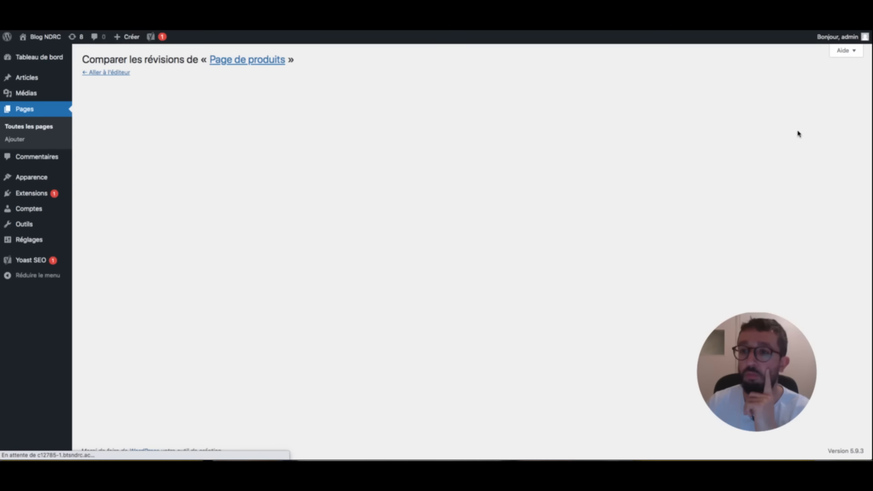
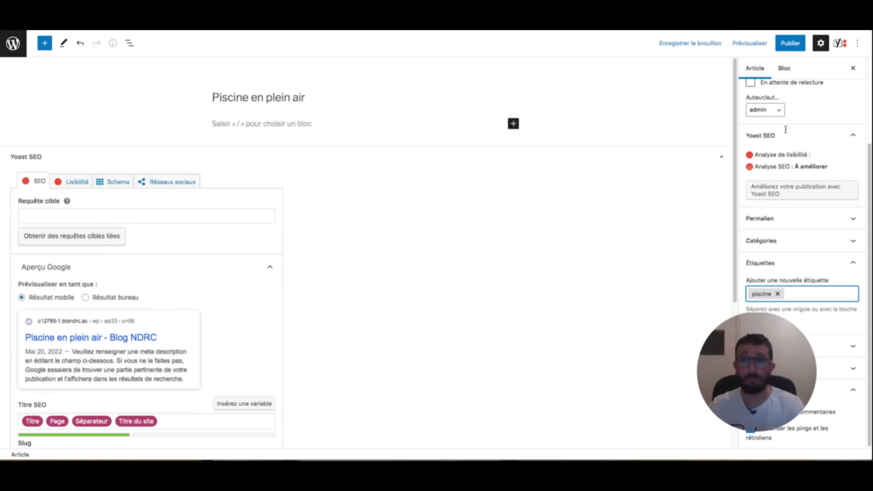
- Publish 'Piscine en plein air', then create and publish a post titled 'Piscine municipale'
{"action": "left_click", "coordinate": [791, 42]}
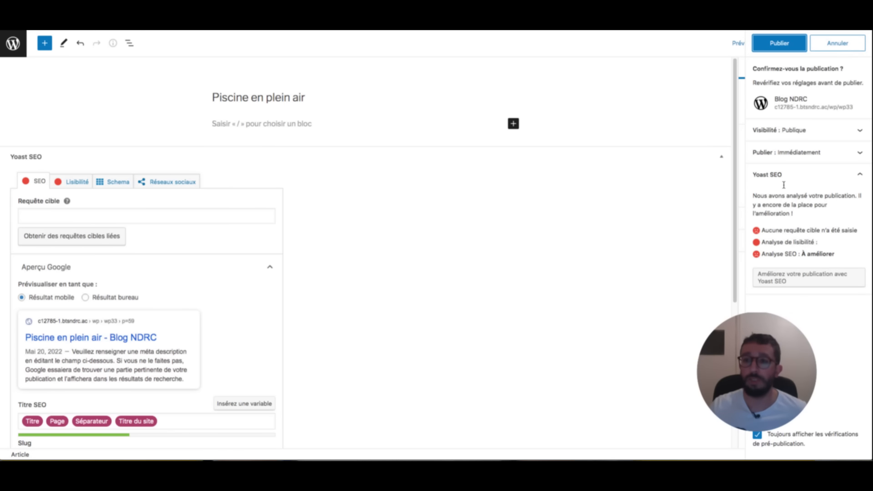
{"action": "left_click", "coordinate": [790, 43]}
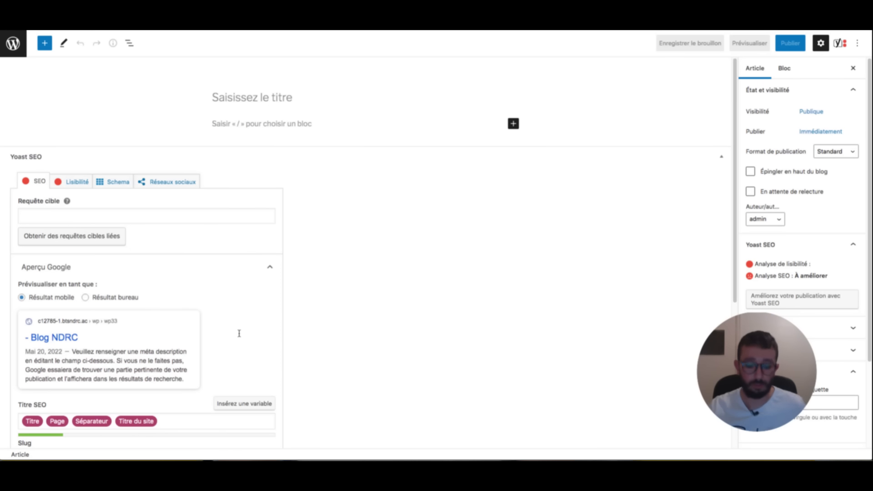
{"action": "type", "text": "Piscine municipale"}
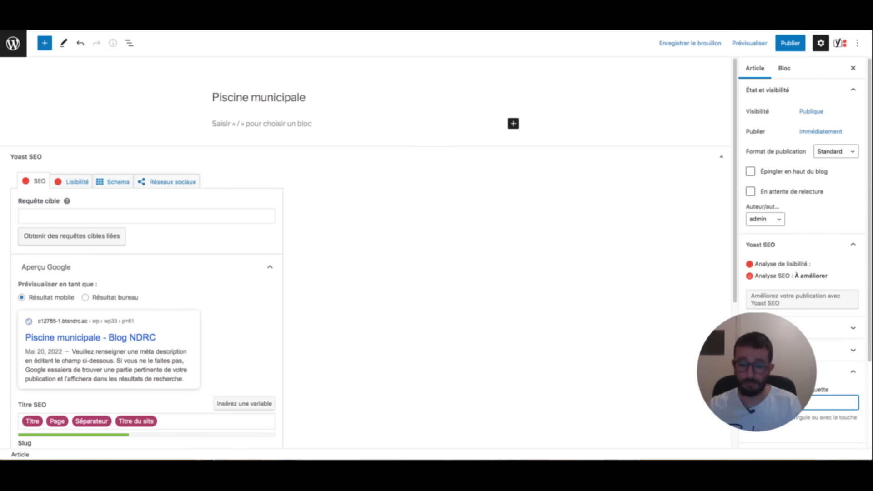
{"action": "left_click", "coordinate": [786, 44]}
{"action": "left_click", "coordinate": [780, 43]}
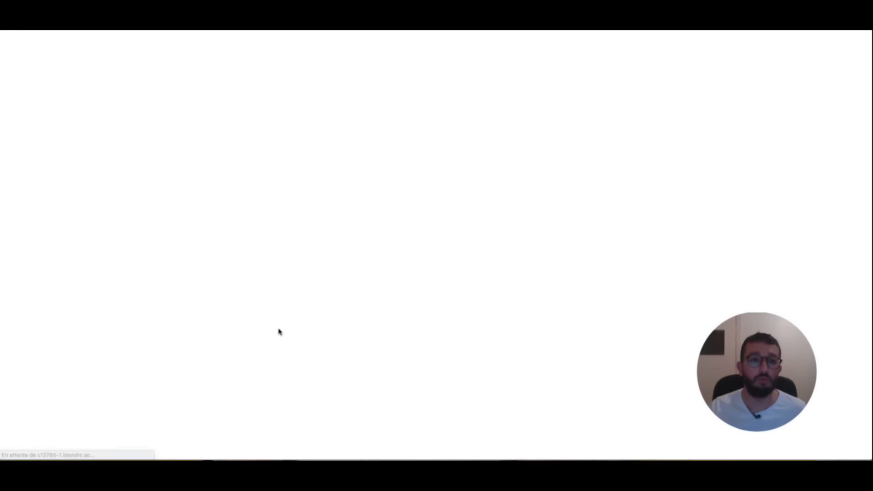
- Create and publish a post titled 'Barbecue', then open the tags list
{"action": "type", "text": "Barb"}
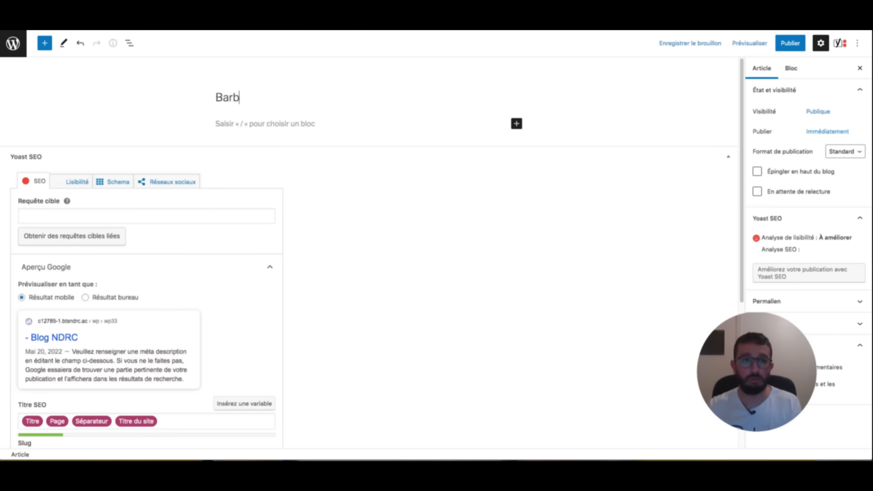
{"action": "type", "text": "ecue"}
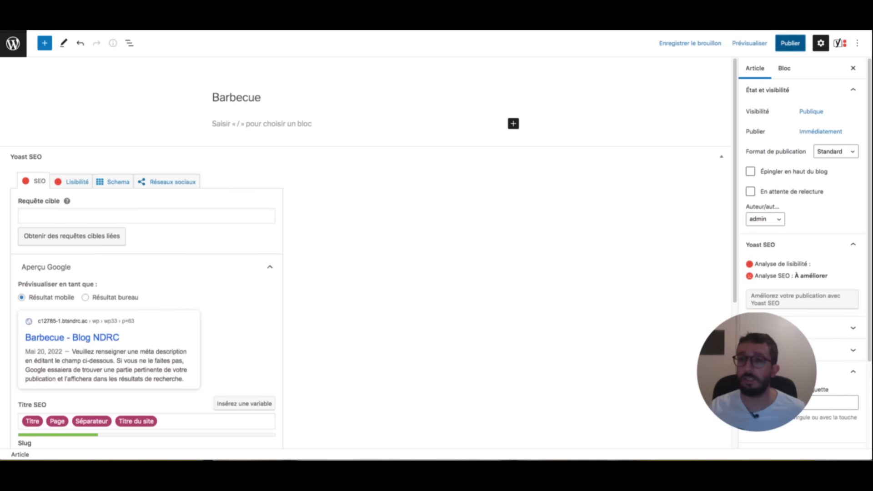
{"action": "left_click", "coordinate": [790, 43]}
{"action": "left_click", "coordinate": [779, 42]}
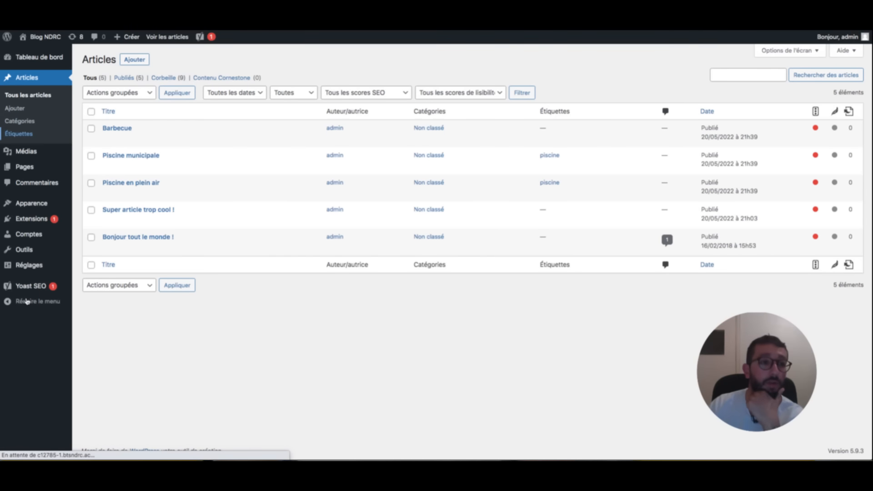
{"action": "left_click", "coordinate": [19, 133]}
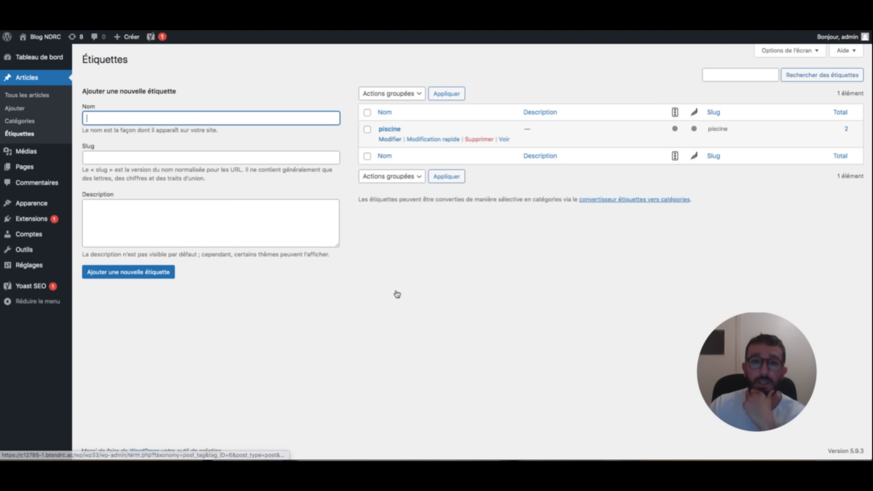
- View the public archive of the 'piscine' tag, then return to the WordPress admin
{"action": "left_click", "coordinate": [504, 140]}
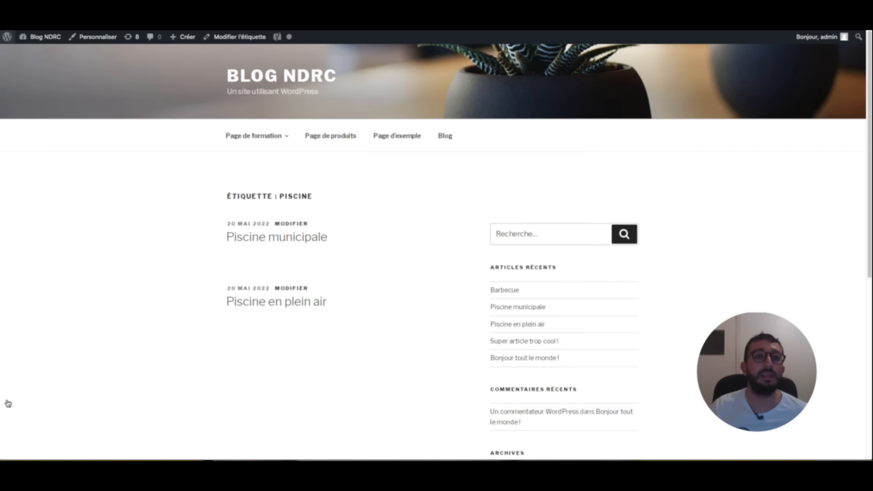
{"action": "left_click", "coordinate": [6, 37]}
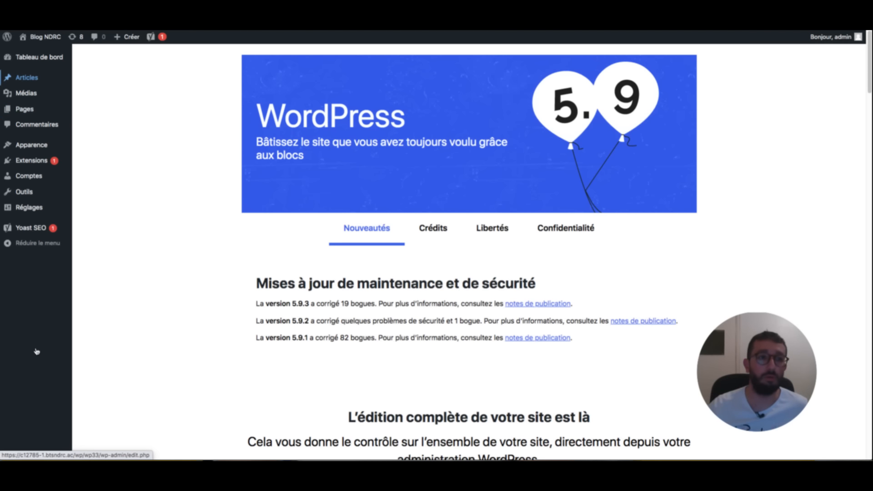
- Edit the Piscine municipale post and delete its Yoast meta description
{"action": "left_click", "coordinate": [37, 78]}
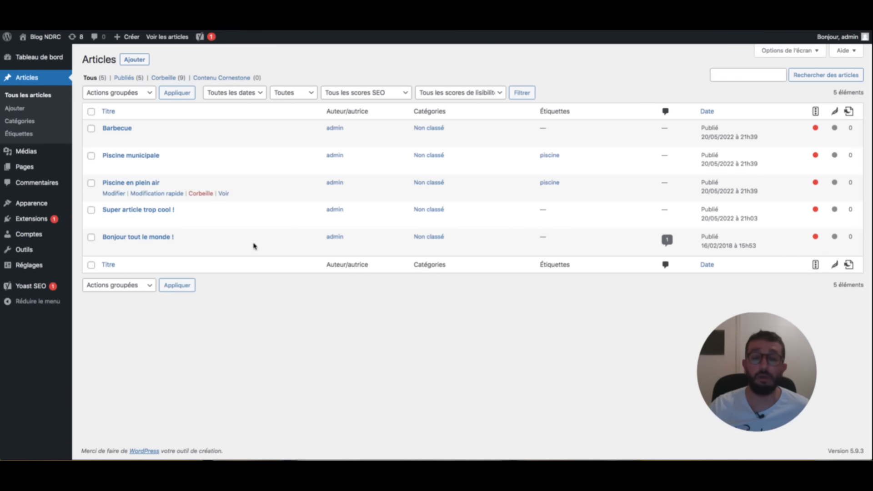
{"action": "left_click", "coordinate": [113, 166]}
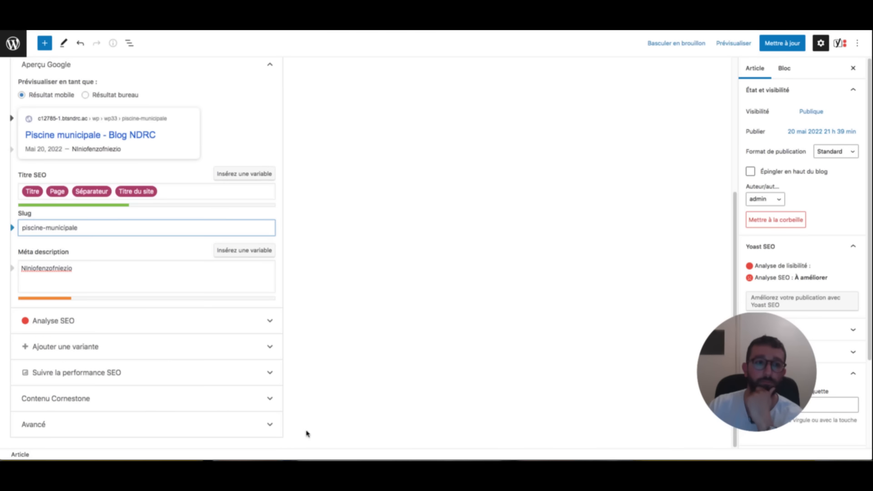
{"action": "double_click", "coordinate": [46, 269]}
{"action": "key", "text": "BackSpace"}
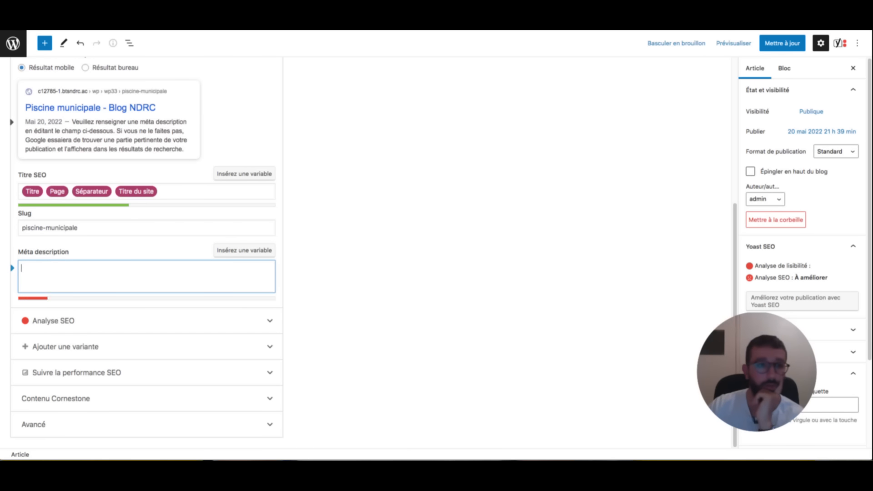
{"action": "scroll", "coordinate": [159, 205], "scroll_direction": "up", "scroll_amount": 3}
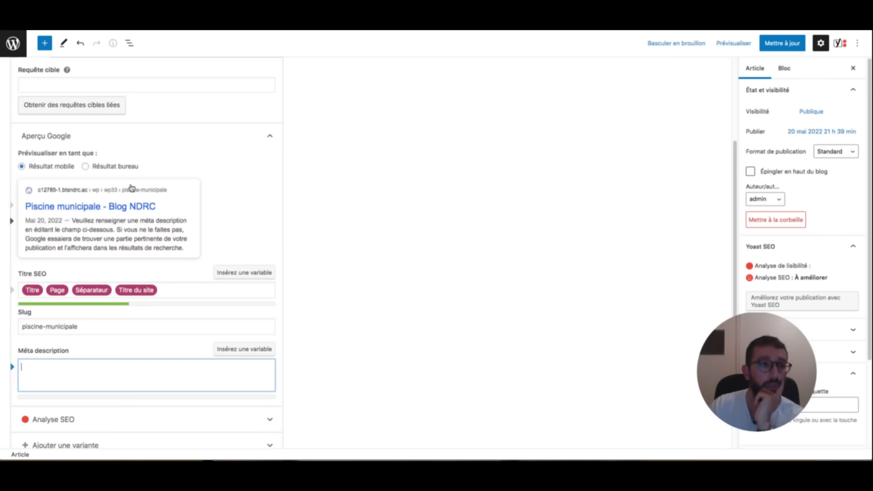
{"action": "scroll", "coordinate": [131, 188], "scroll_direction": "up", "scroll_amount": 3}
{"action": "scroll", "coordinate": [131, 185], "scroll_direction": "down", "scroll_amount": 2}
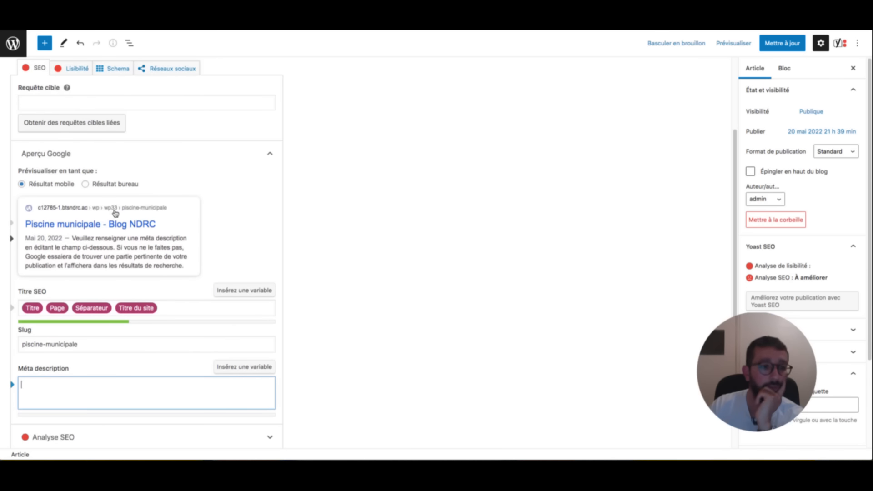
- Set the Yoast SEO title to 'Piscine municipale trop bien', then switch to the skills checklist
{"action": "left_click", "coordinate": [171, 121]}
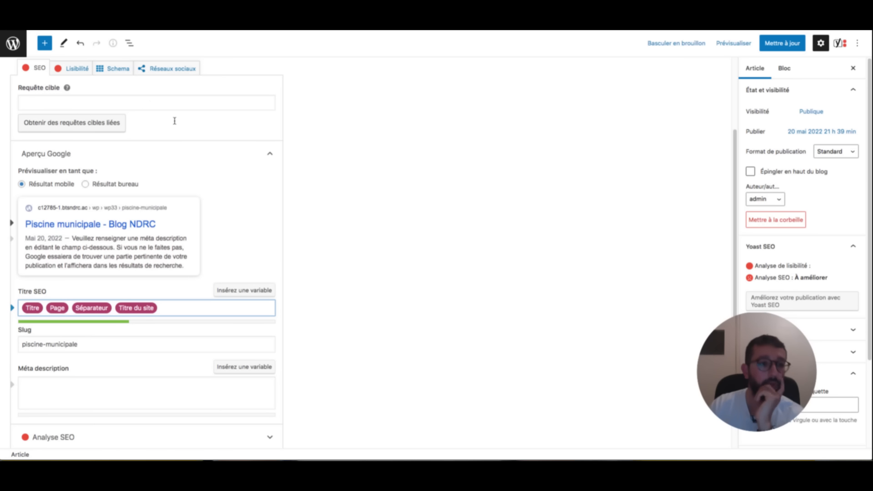
{"action": "type", "text": "grgregre"}
{"action": "key", "text": "ctrl+a"}
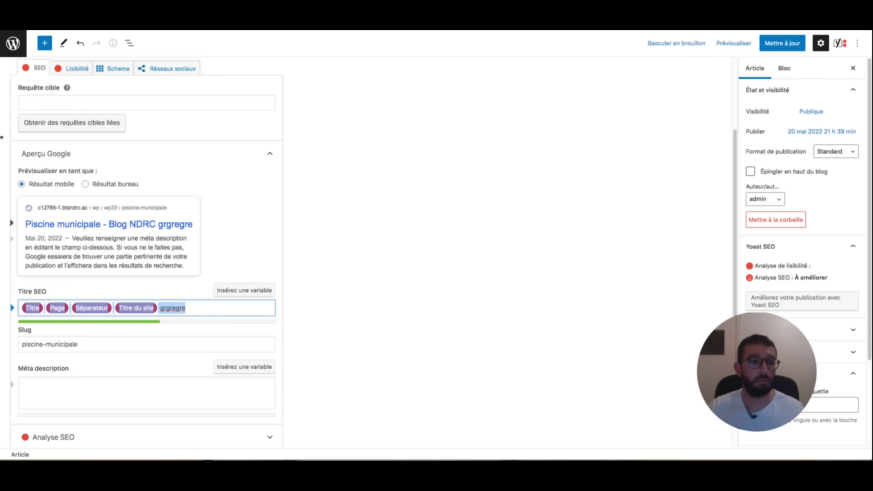
{"action": "type", "text": "Piscine municiapel"}
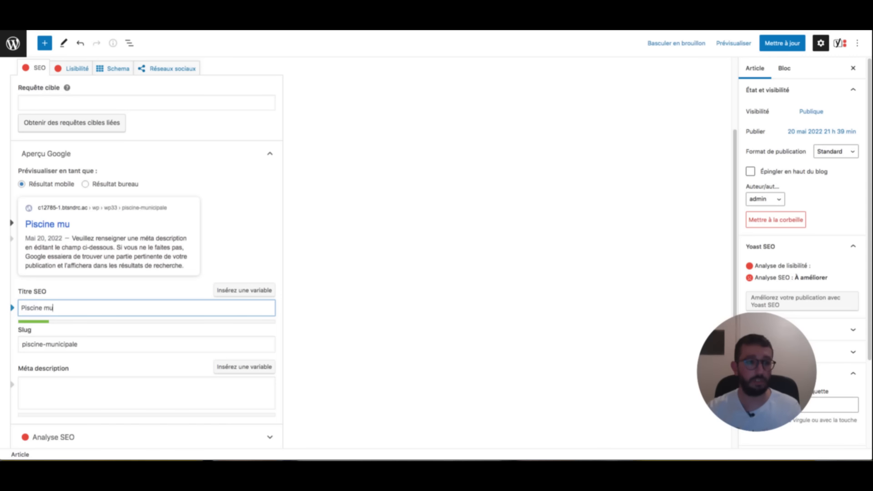
{"action": "key", "text": "BackSpace"}
{"action": "key", "text": "BackSpace"}
{"action": "key", "text": "BackSpace"}
{"action": "key", "text": "BackSpace"}
{"action": "type", "text": "pale trop bien,"}
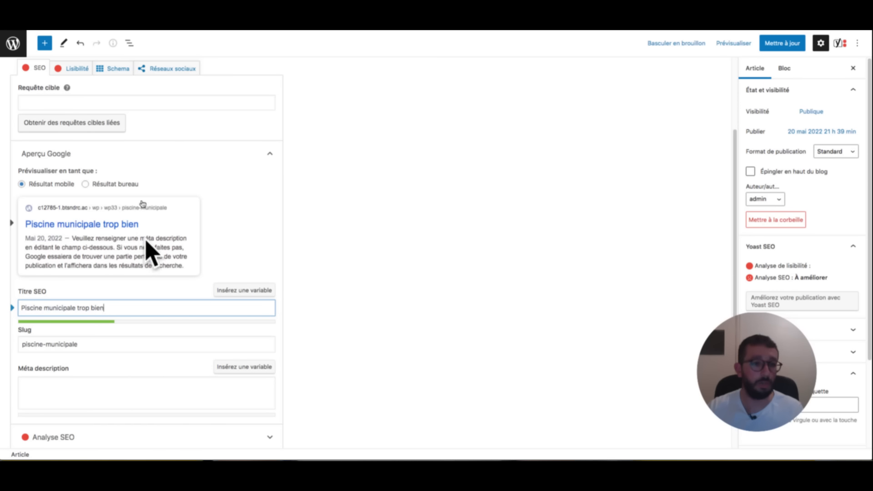
{"action": "left_click", "coordinate": [76, 392]}
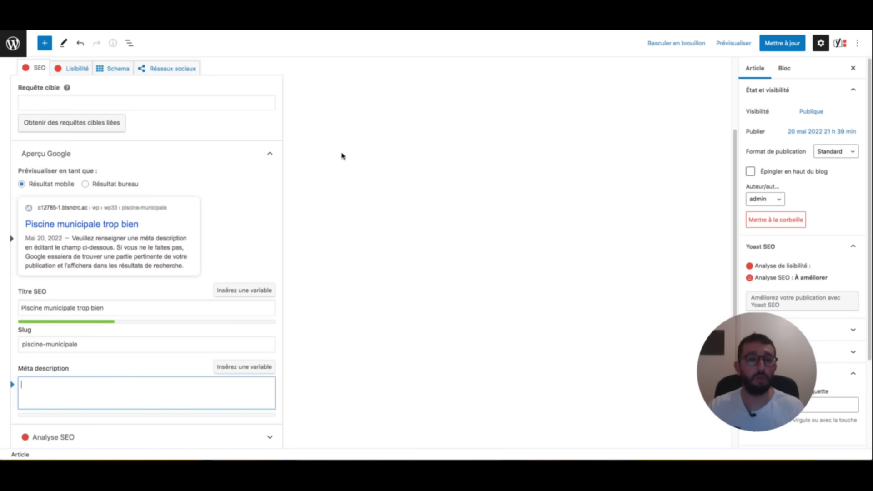
{"action": "key", "text": "super+Tab"}
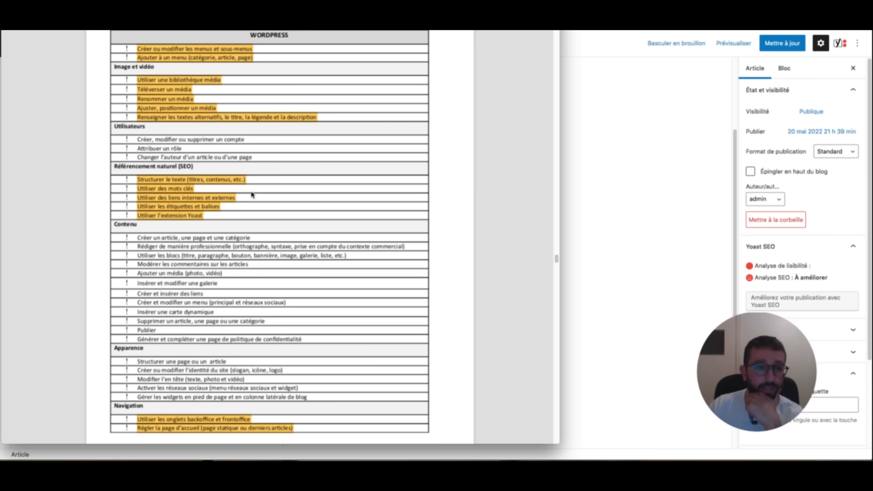
- Highlight the checklist line 'Créer un article, une page et une catégorie' in yellow
{"action": "left_click_drag", "start_coordinate": [252, 195], "coordinate": [139, 193]}
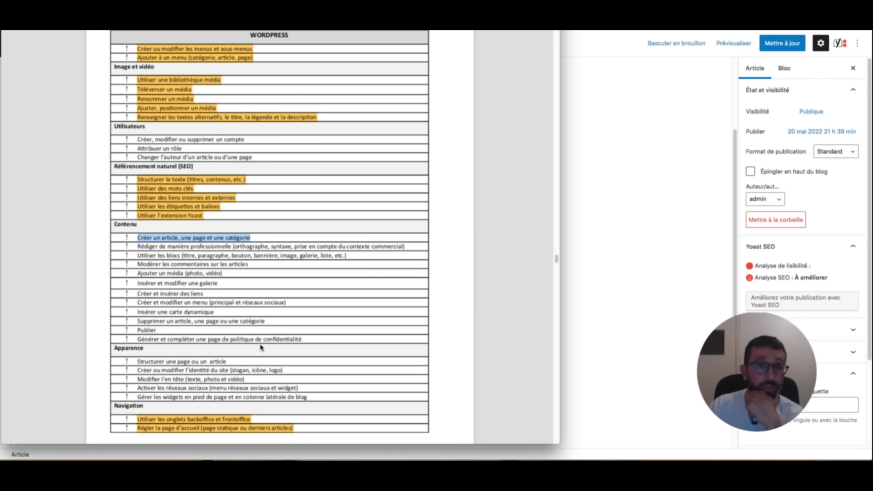
{"action": "key", "text": "ctrl+super+h"}
{"action": "left_click", "coordinate": [312, 186]}
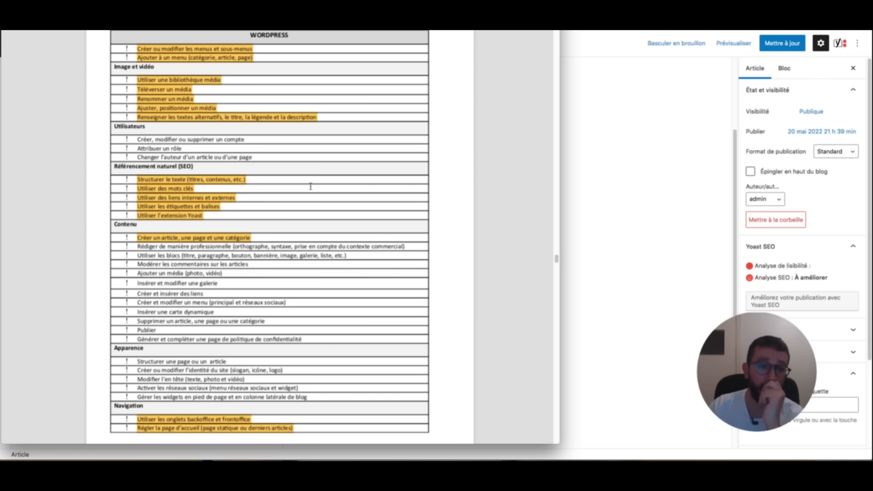
- Back in the WordPress editor, save the Piscine municipale changes with Ctrl+S
{"action": "left_click", "coordinate": [620, 209]}
{"action": "left_click", "coordinate": [43, 382]}
{"action": "key", "text": "Tab"}
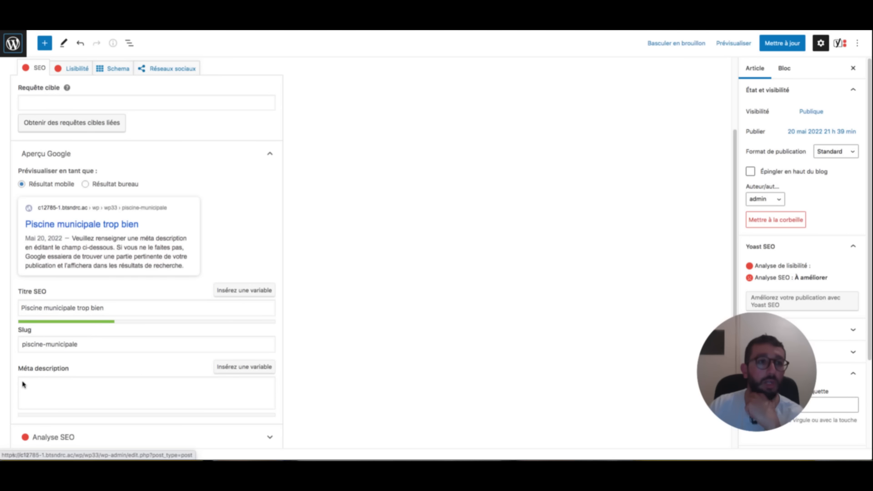
{"action": "key", "text": "Return"}
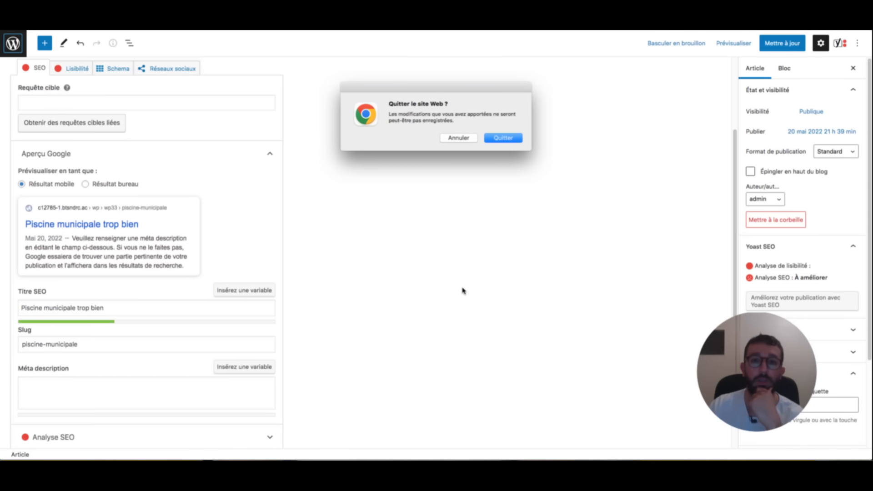
{"action": "key", "text": "Escape"}
{"action": "key", "text": "ctrl+s"}
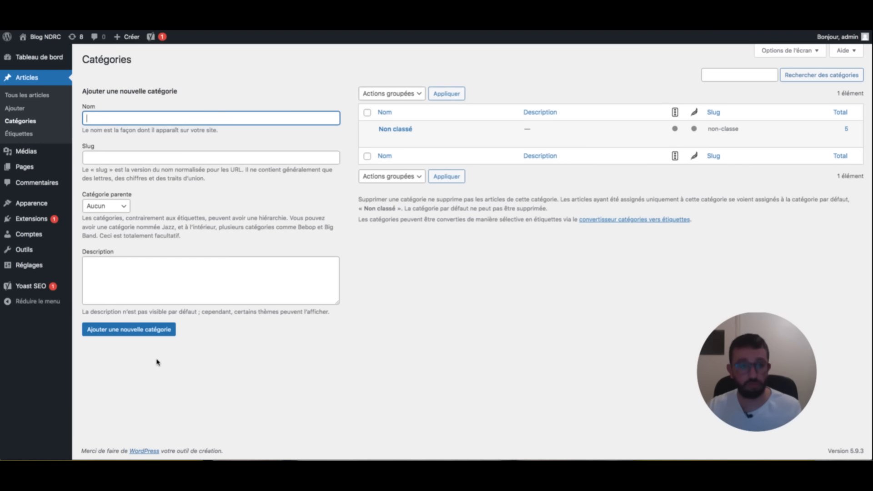
- Highlight the 'Rédiger de manière professionnelle' and 'Utiliser les blocs' checklist lines in orange
{"action": "key", "text": "super+Tab"}
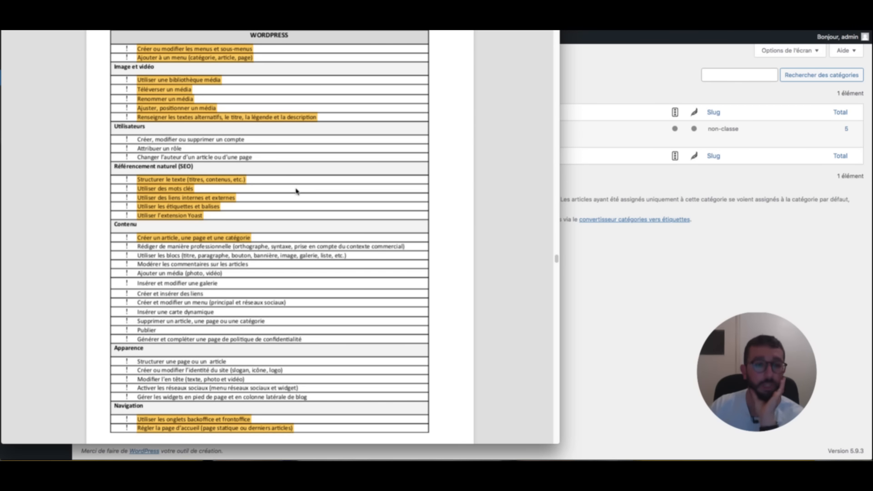
{"action": "triple_click", "coordinate": [261, 246]}
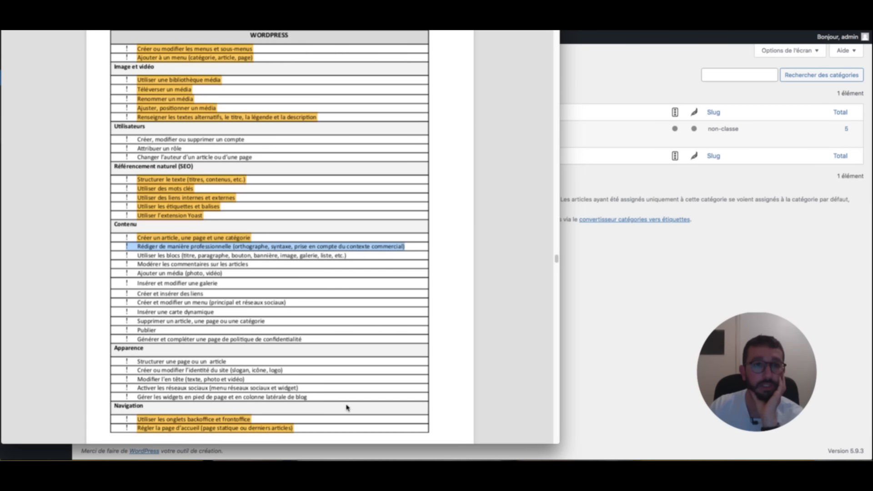
{"action": "key", "text": "ctrl+super+h"}
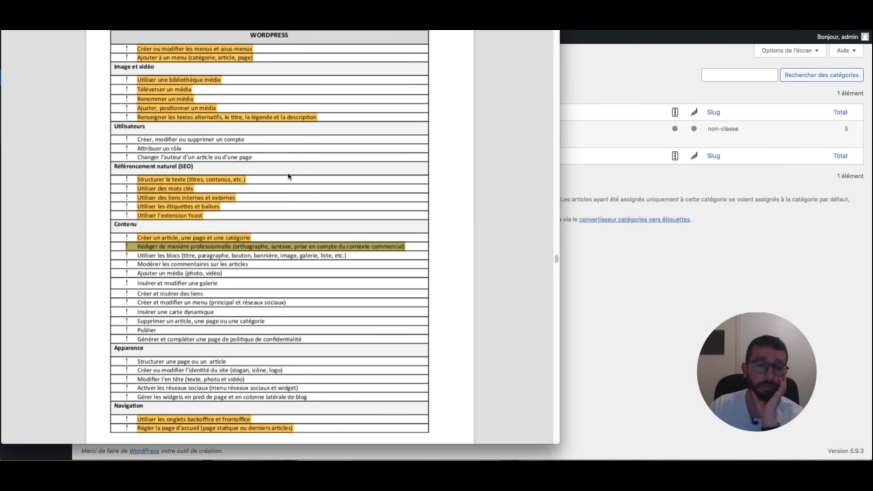
{"action": "triple_click", "coordinate": [288, 256]}
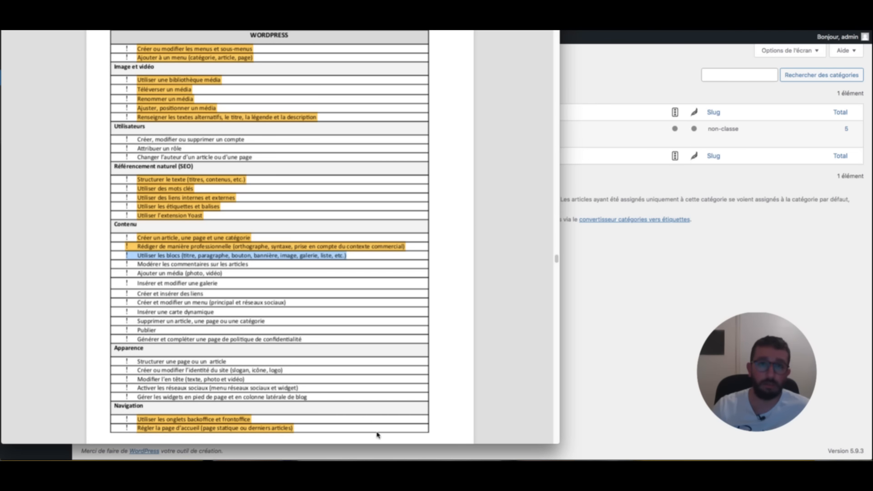
{"action": "key", "text": "ctrl+super+h"}
- Clear the stray box from the checklist and return to the WordPress dashboard
{"action": "left_click", "coordinate": [241, 146]}
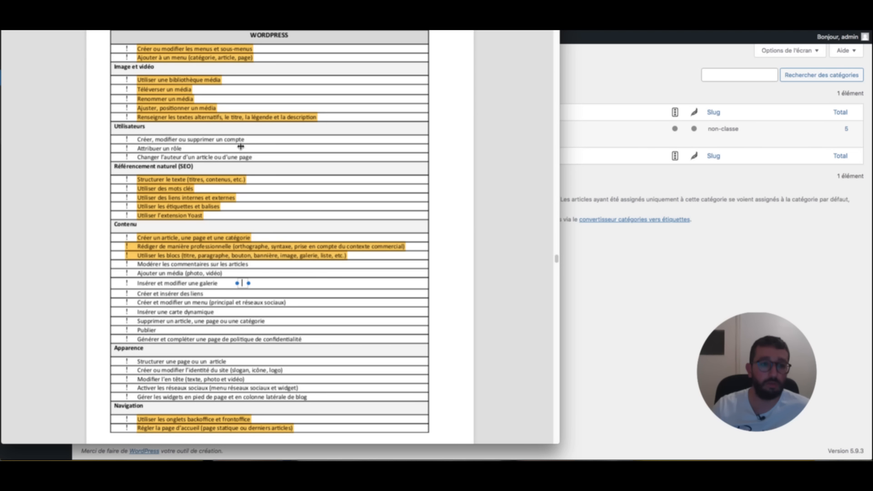
{"action": "left_click", "coordinate": [219, 158]}
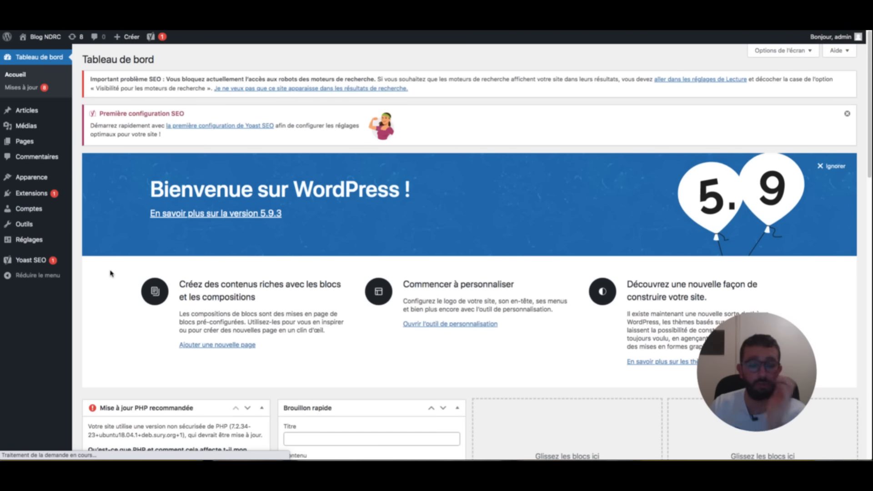
{"action": "key", "text": "super+Tab"}
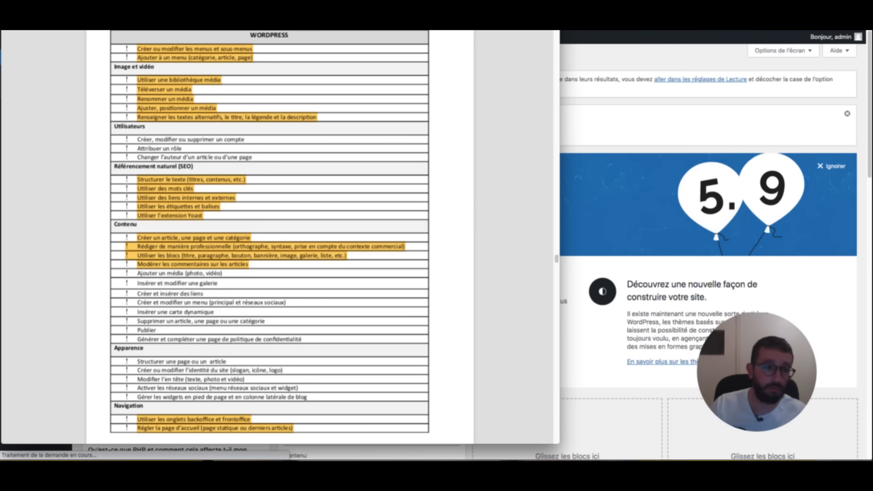
{"action": "key", "text": "super+Tab"}
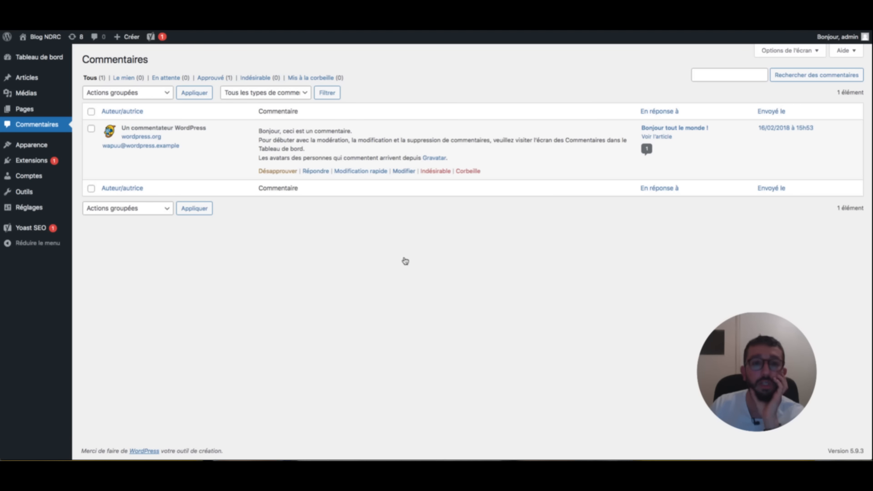
- Start a reply to the sample comment, cancel it, then open the site's comment settings
{"action": "left_click", "coordinate": [316, 171]}
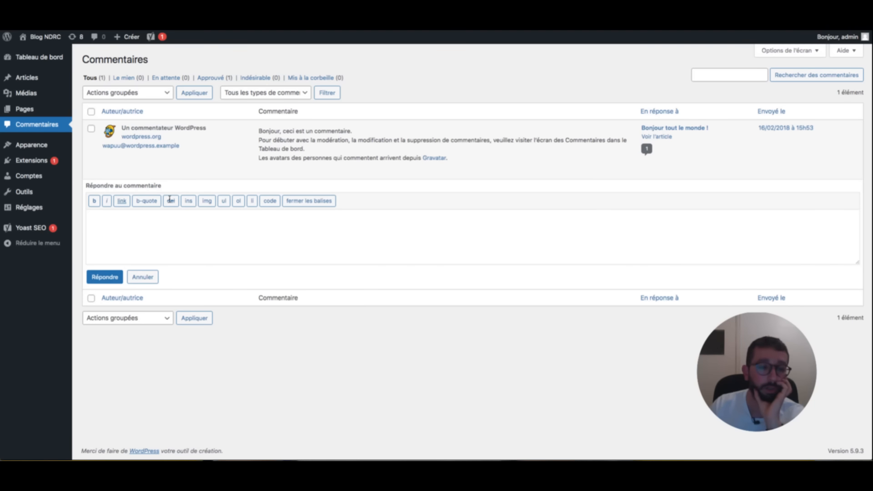
{"action": "left_click", "coordinate": [142, 277]}
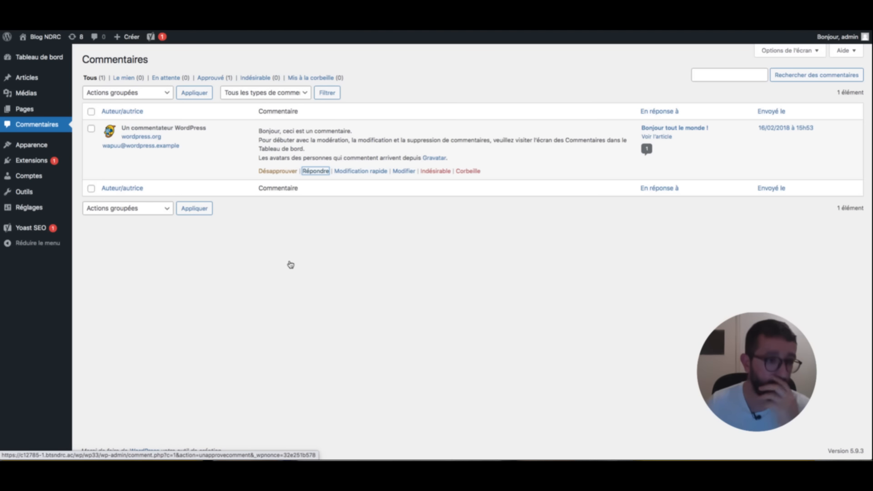
{"action": "left_click", "coordinate": [41, 220]}
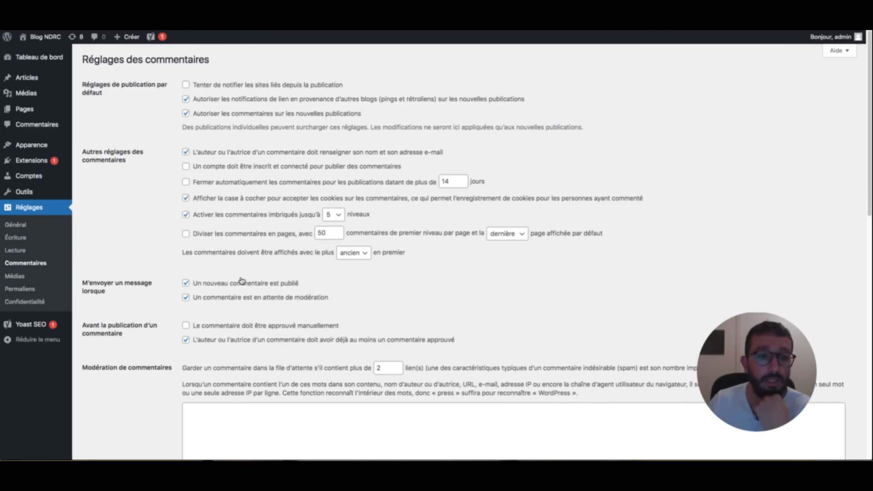
- Save the comment settings with comments on new posts disabled
{"action": "scroll", "coordinate": [238, 283], "scroll_direction": "down", "scroll_amount": 3}
{"action": "scroll", "coordinate": [239, 279], "scroll_direction": "up", "scroll_amount": 3}
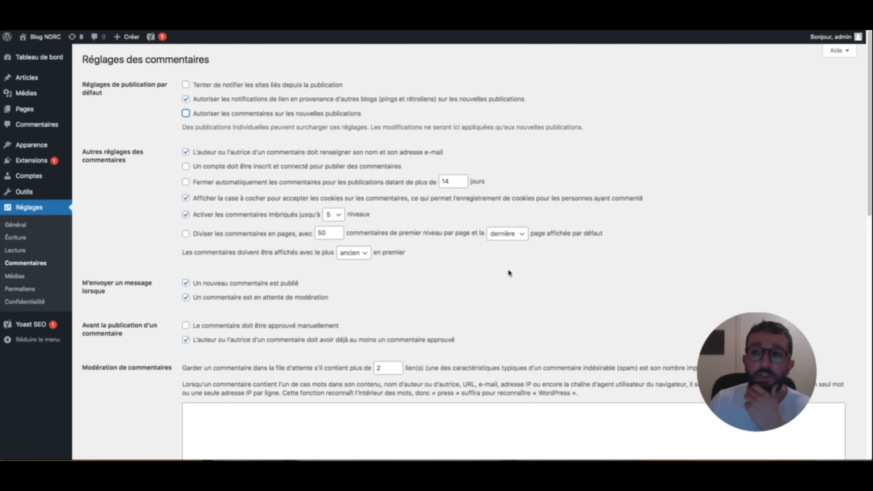
{"action": "scroll", "coordinate": [471, 231], "scroll_direction": "down", "scroll_amount": 10}
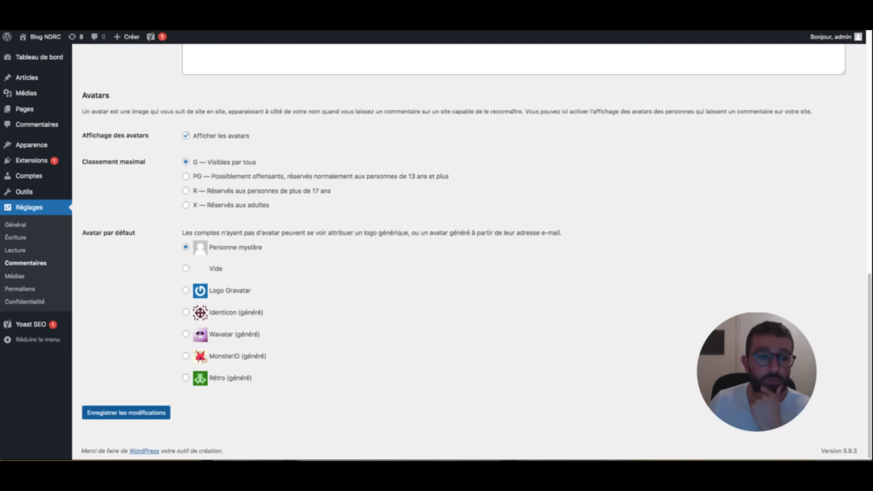
{"action": "left_click", "coordinate": [127, 413]}
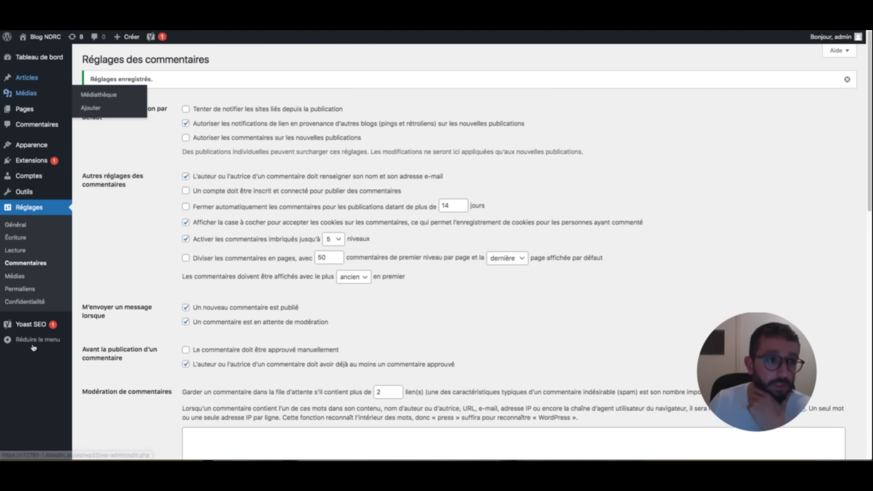
- Start a new post titled 'Commentaire impossible'
{"action": "left_click", "coordinate": [28, 77]}
{"action": "left_click", "coordinate": [288, 273]}
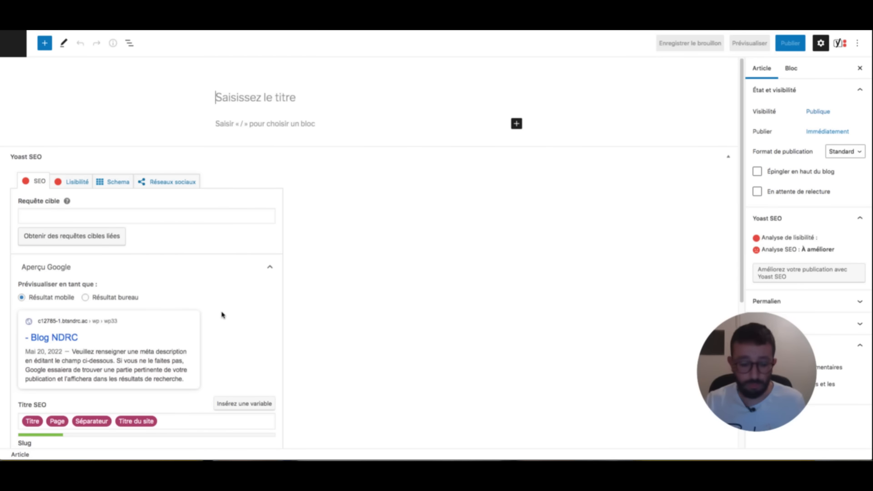
{"action": "type", "text": "Commentaire impossibl"}
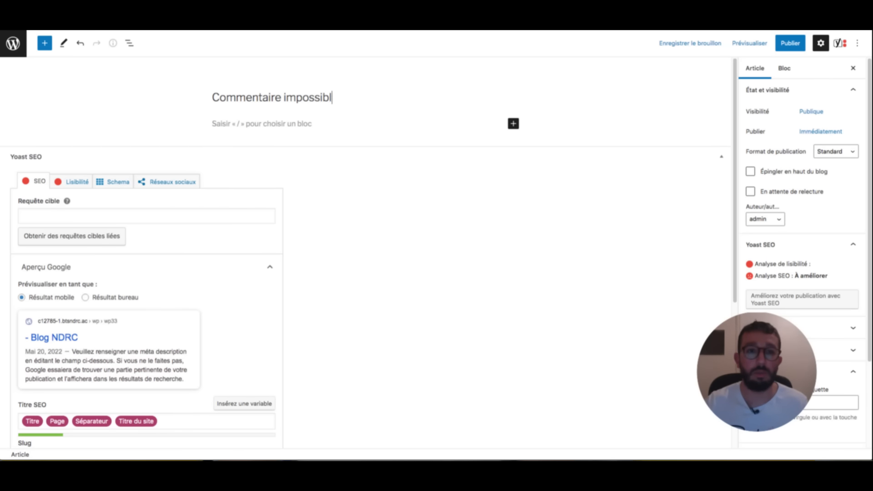
{"action": "type", "text": "e"}
- Publish 'Commentaire impossible' and view it live in a new tab
{"action": "left_click", "coordinate": [791, 42]}
{"action": "left_click", "coordinate": [781, 43]}
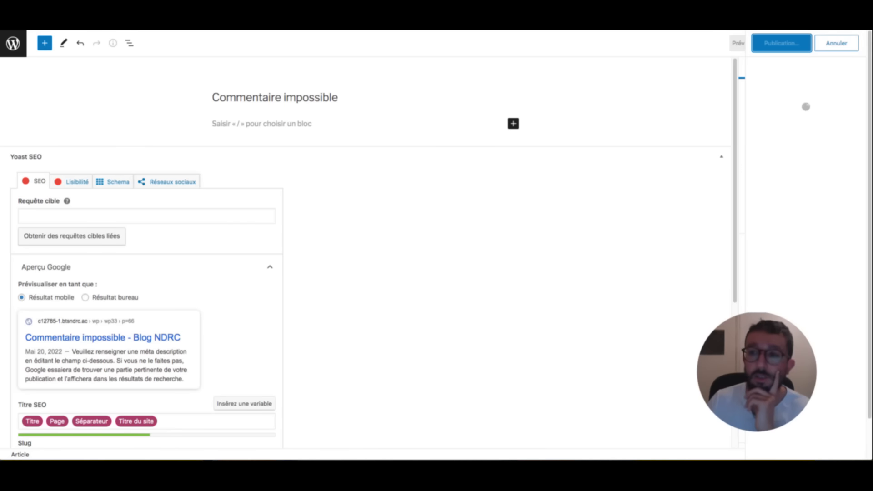
{"action": "left_click", "coordinate": [733, 43]}
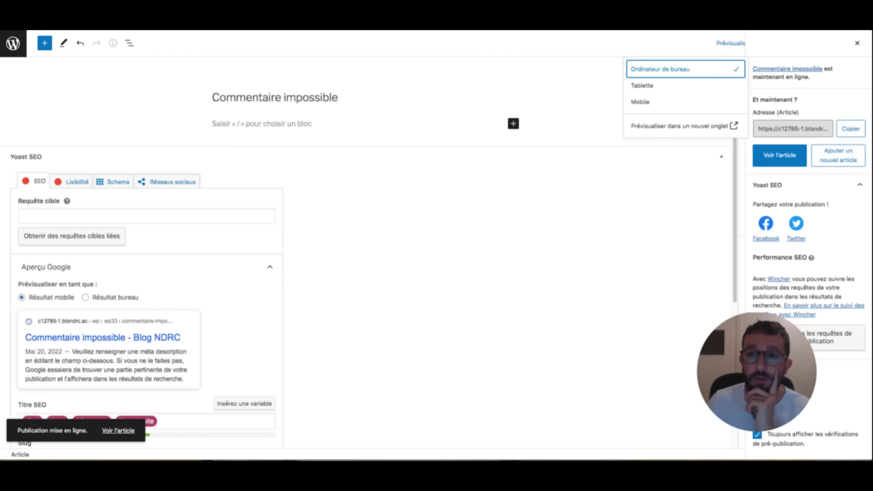
{"action": "left_click", "coordinate": [680, 126]}
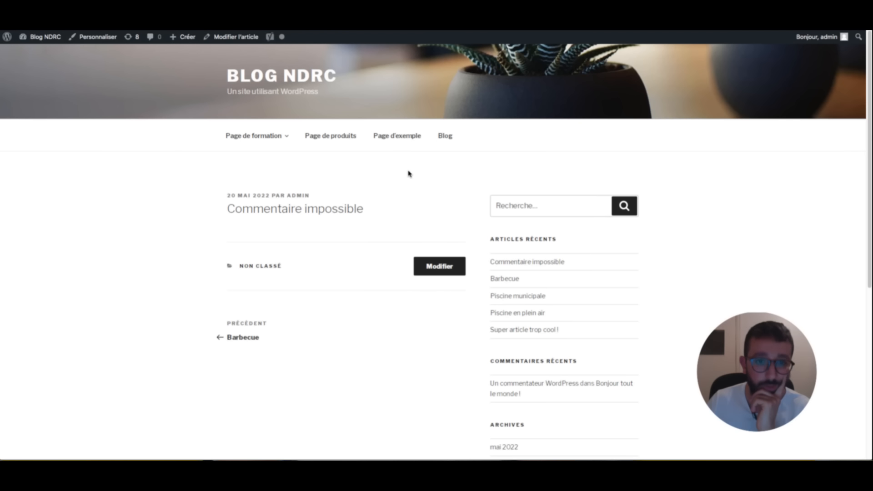
{"action": "scroll", "coordinate": [279, 164], "scroll_direction": "down", "scroll_amount": 4}
{"action": "scroll", "coordinate": [314, 291], "scroll_direction": "up", "scroll_amount": 2}
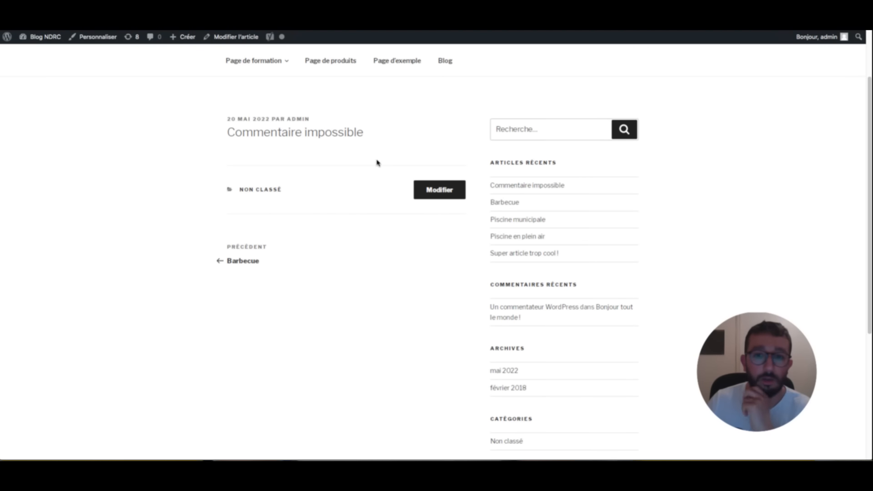
- Open the Piscine municipale post to compare its comments, then go back to the admin
{"action": "left_click", "coordinate": [527, 214]}
{"action": "scroll", "coordinate": [312, 117], "scroll_direction": "down", "scroll_amount": 4}
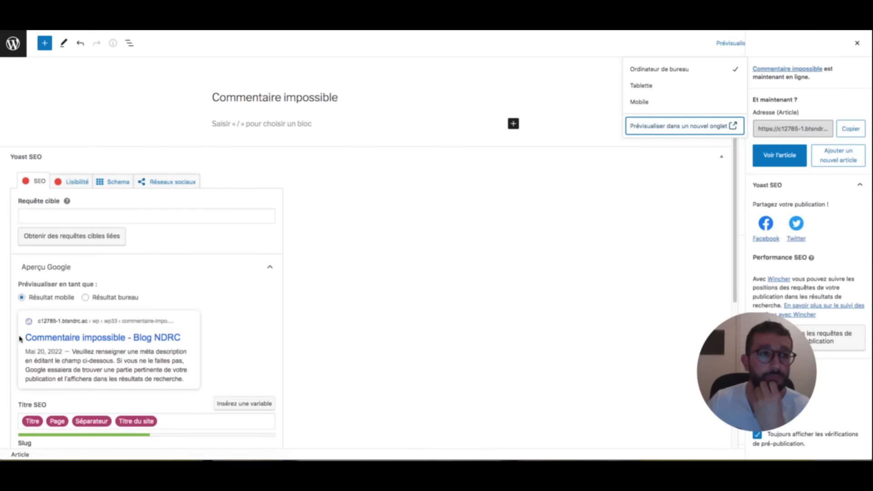
{"action": "left_click", "coordinate": [12, 44]}
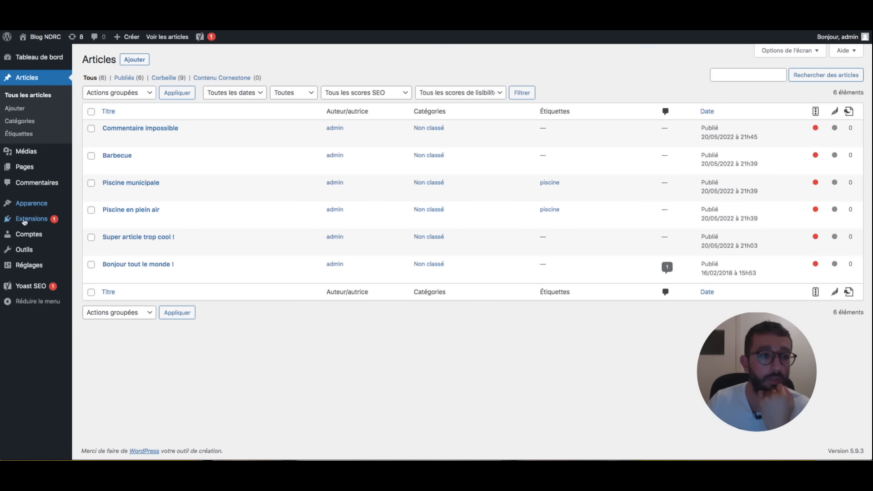
{"action": "left_click", "coordinate": [93, 306]}
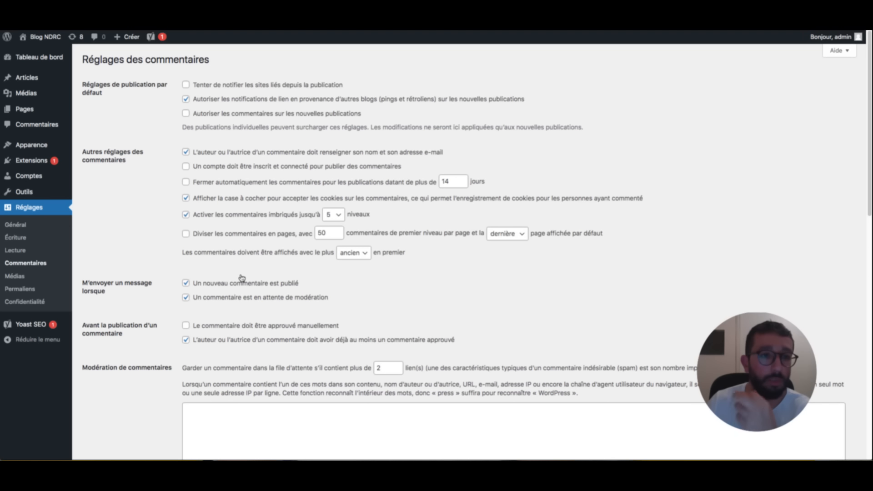
{"action": "left_click", "coordinate": [37, 125]}
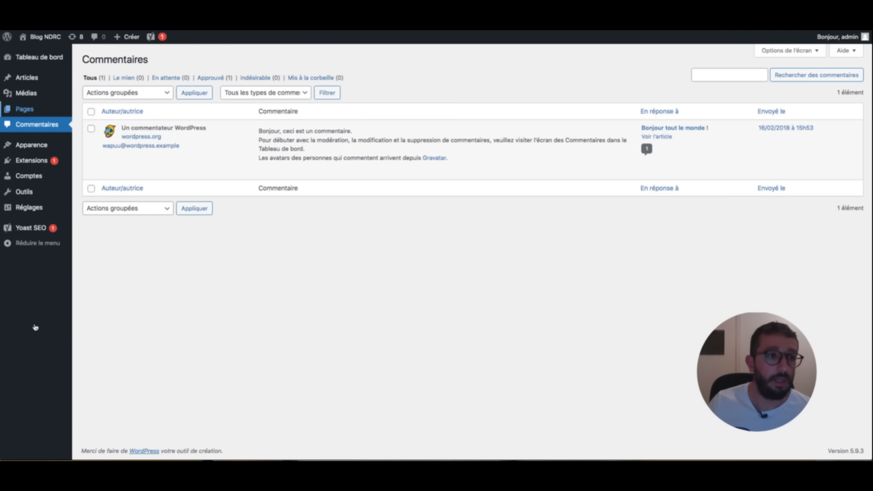
{"action": "left_click", "coordinate": [32, 78]}
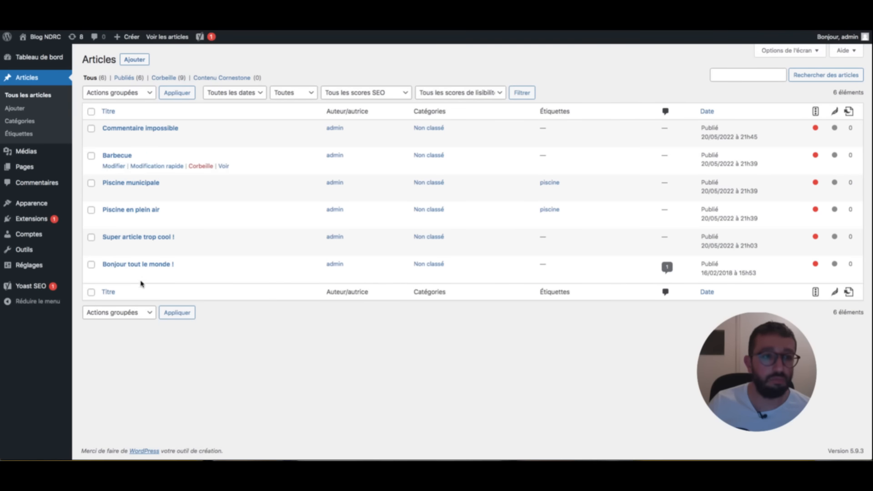
{"action": "left_click", "coordinate": [120, 165]}
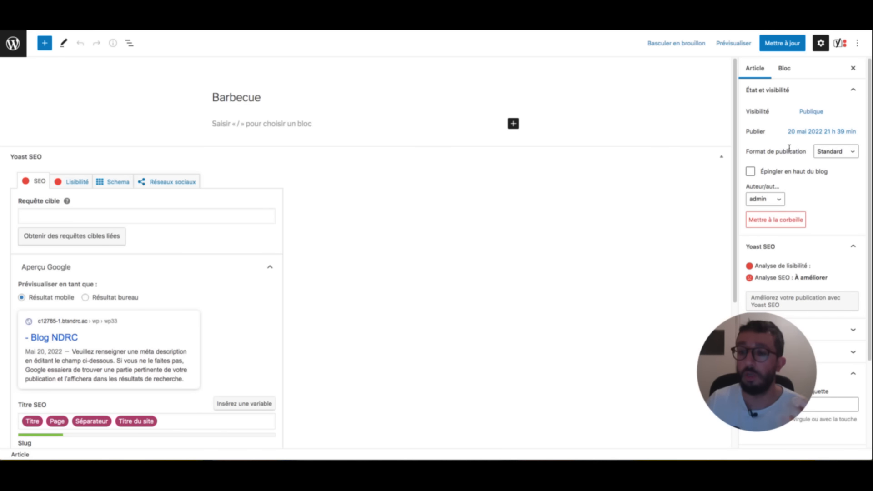
- Save the Barbecue post and preview it in a new tab
{"action": "scroll", "coordinate": [790, 148], "scroll_direction": "down", "scroll_amount": 3}
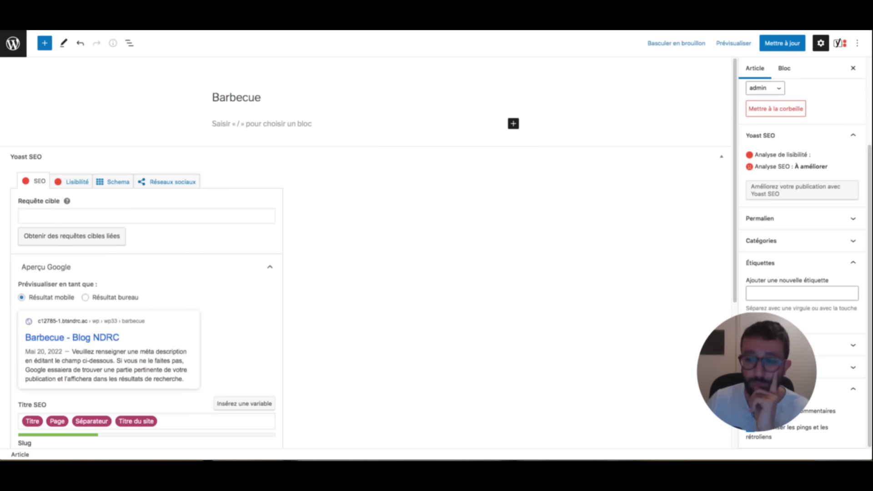
{"action": "key", "text": "ctrl+s"}
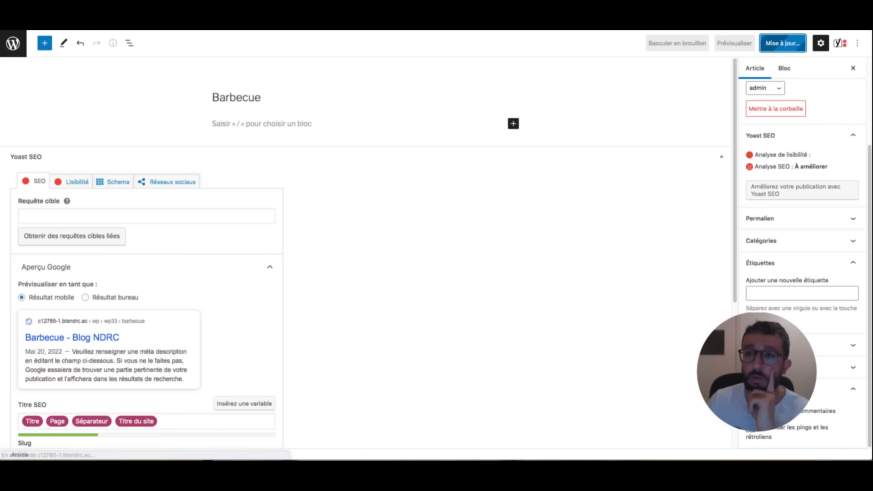
{"action": "left_click", "coordinate": [735, 42]}
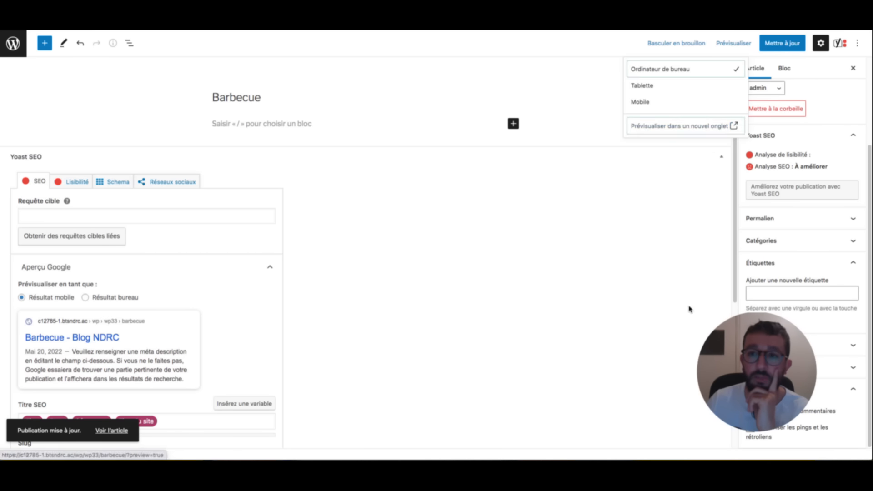
{"action": "left_click", "coordinate": [685, 122]}
- Follow the previous-post link to Piscine municipale and browse its public page
{"action": "scroll", "coordinate": [460, 206], "scroll_direction": "down", "scroll_amount": 3}
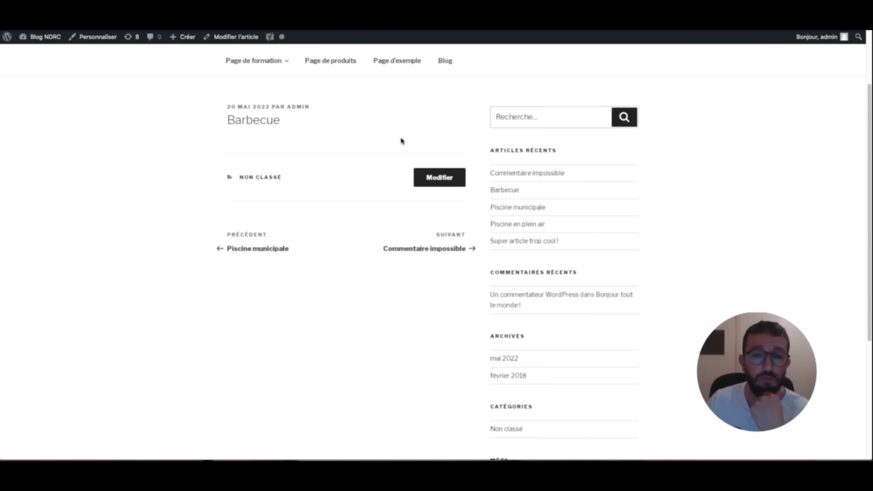
{"action": "left_click", "coordinate": [257, 249]}
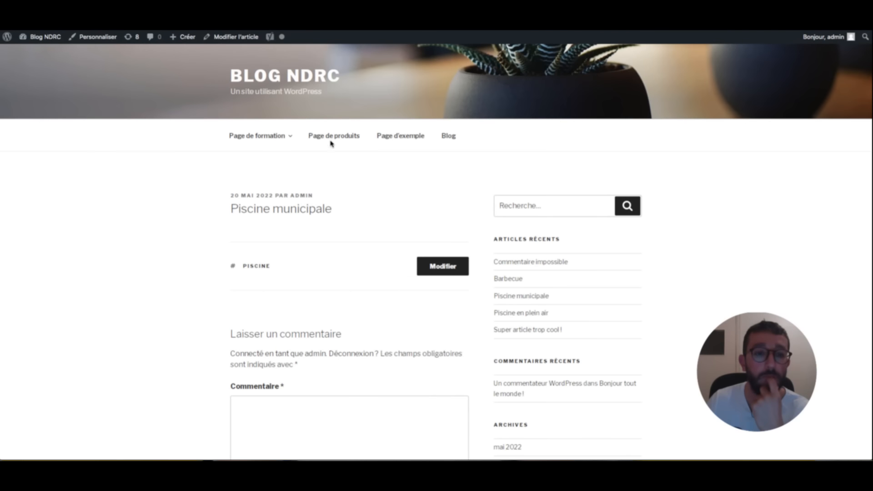
{"action": "scroll", "coordinate": [373, 105], "scroll_direction": "down", "scroll_amount": 2}
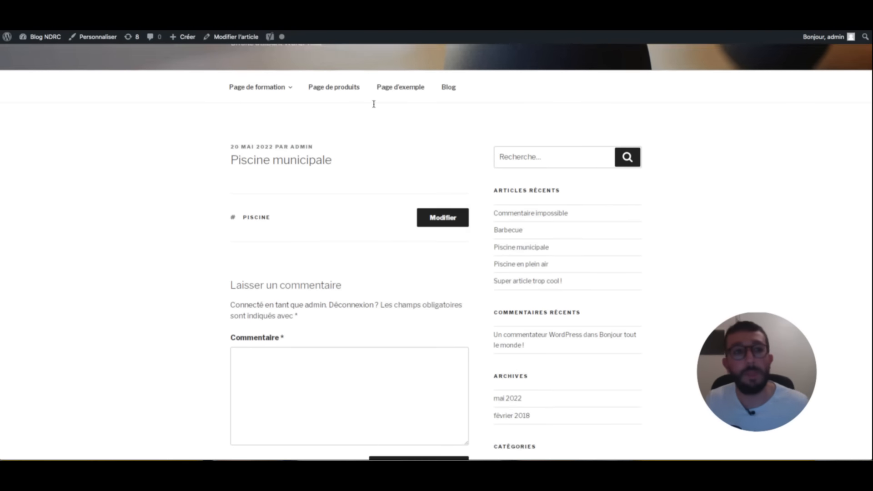
{"action": "scroll", "coordinate": [305, 236], "scroll_direction": "up", "scroll_amount": 2}
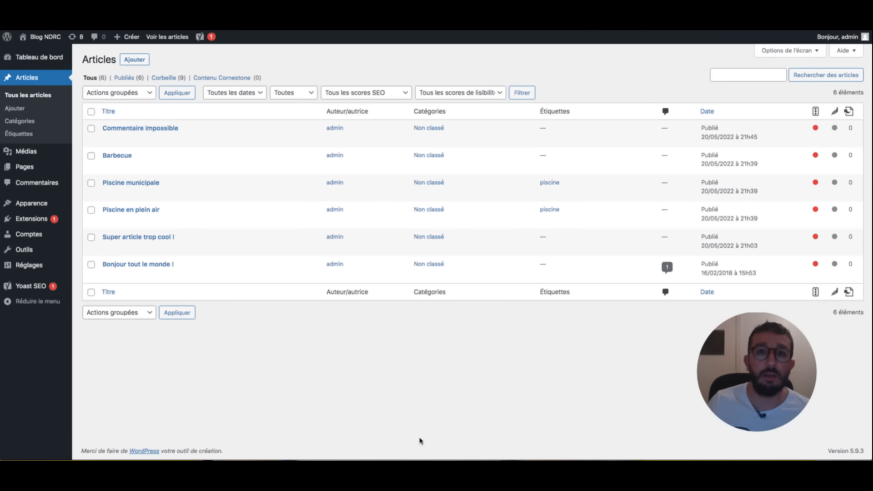
- Highlight the checklist line 'Ajouter un média (photo, vidéo)' in yellow
{"action": "key", "text": "super+Tab"}
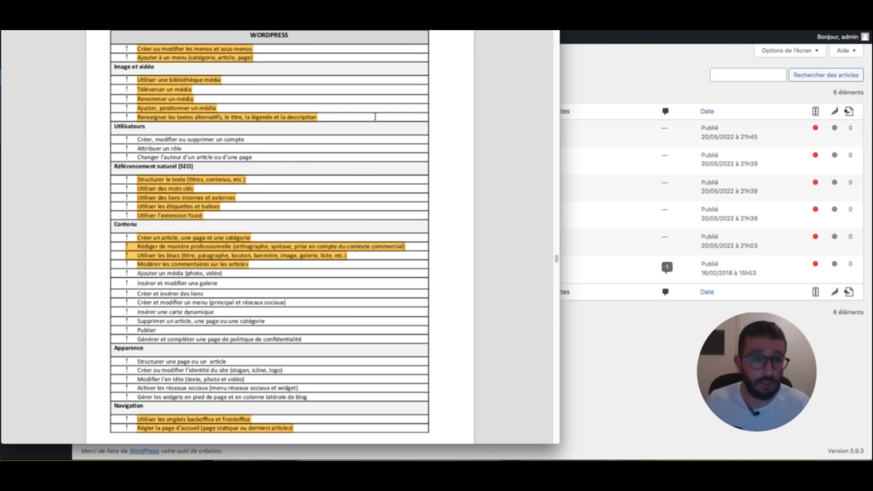
{"action": "left_click_drag", "start_coordinate": [223, 273], "coordinate": [137, 273]}
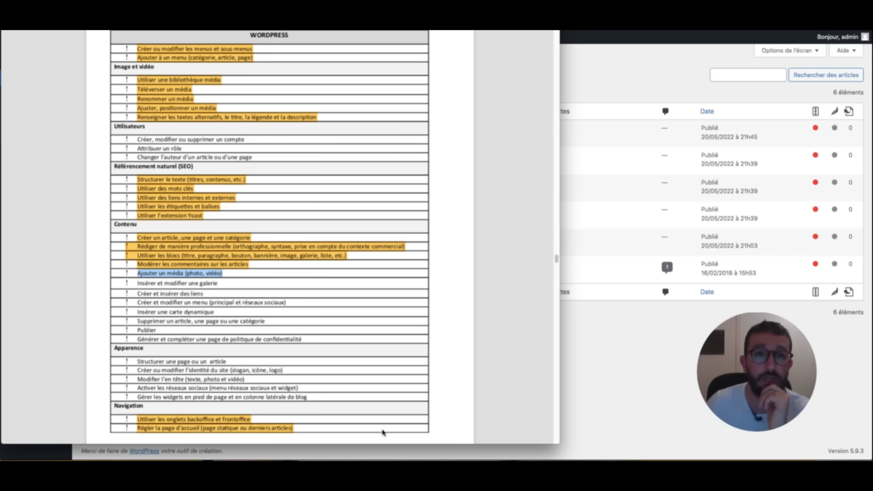
{"action": "key", "text": "ctrl+super+h"}
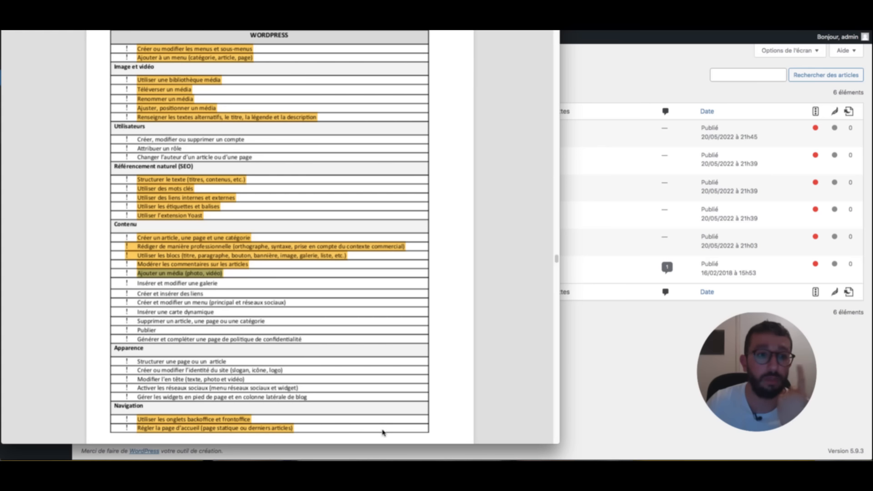
- Select the 'Insérer et modifier une galerie' line, then hide the checklist to return to WordPress
{"action": "left_click", "coordinate": [200, 149]}
{"action": "left_click_drag", "start_coordinate": [219, 149], "coordinate": [140, 143]}
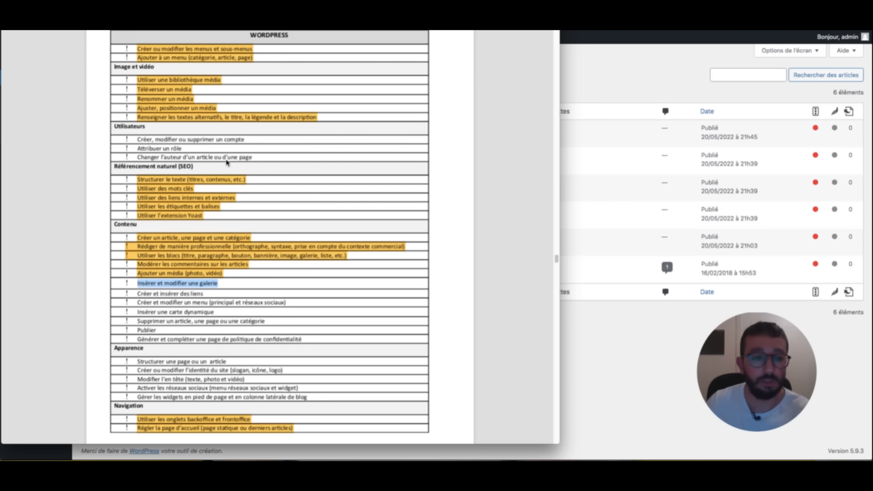
{"action": "left_click", "coordinate": [605, 74]}
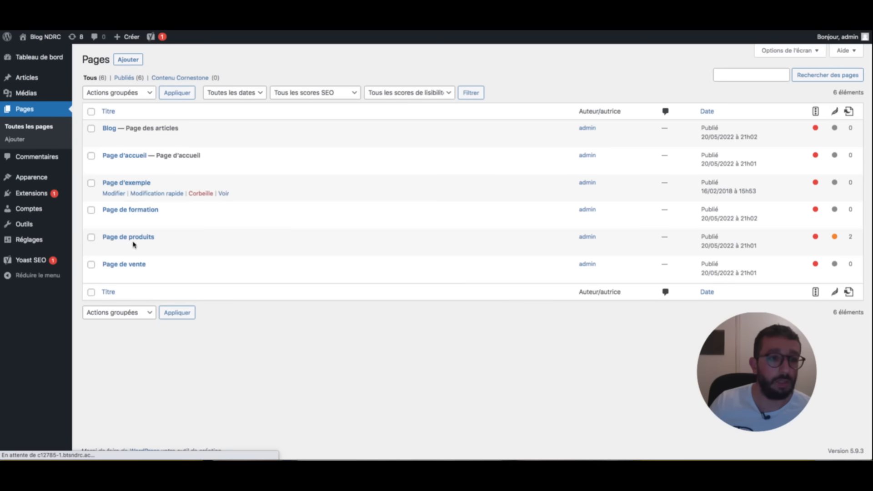
- Add a Galerie block after Page de produits' last paragraph with three mug images from the Médiathèque
{"action": "left_click", "coordinate": [122, 184]}
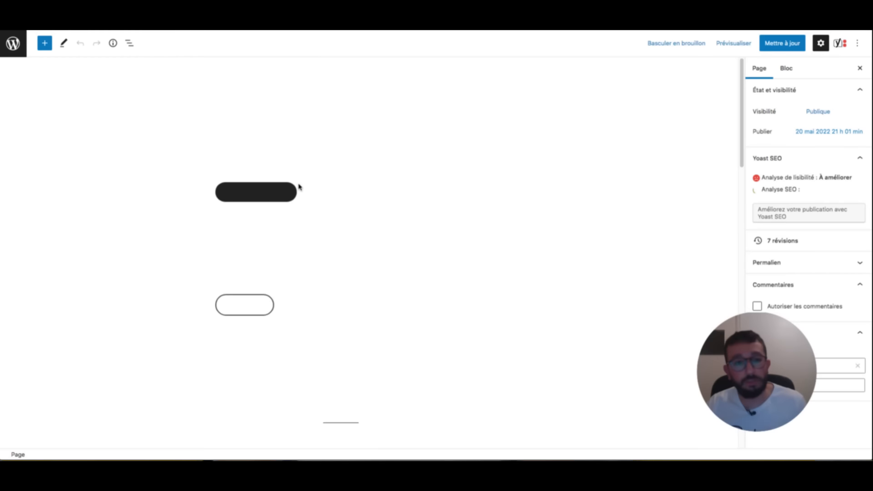
{"action": "scroll", "coordinate": [353, 155], "scroll_direction": "down", "scroll_amount": 10}
{"action": "scroll", "coordinate": [355, 150], "scroll_direction": "down", "scroll_amount": 10}
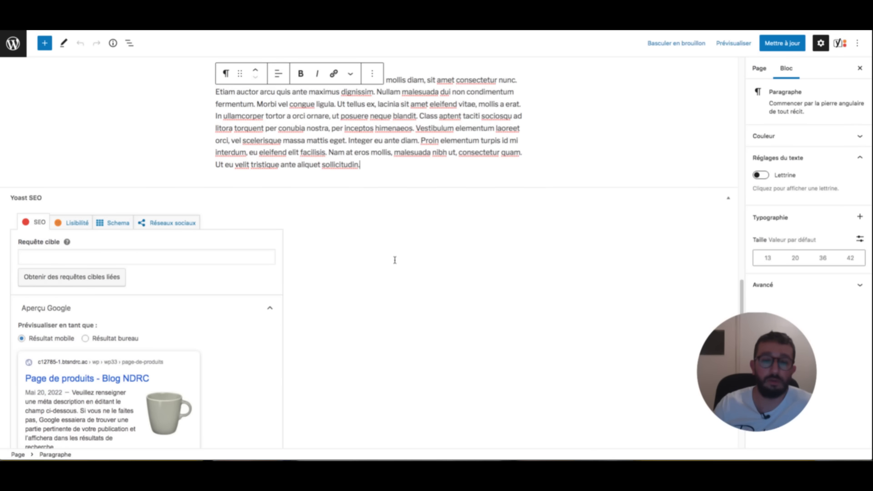
{"action": "key", "text": "Return"}
{"action": "left_click", "coordinate": [517, 187]}
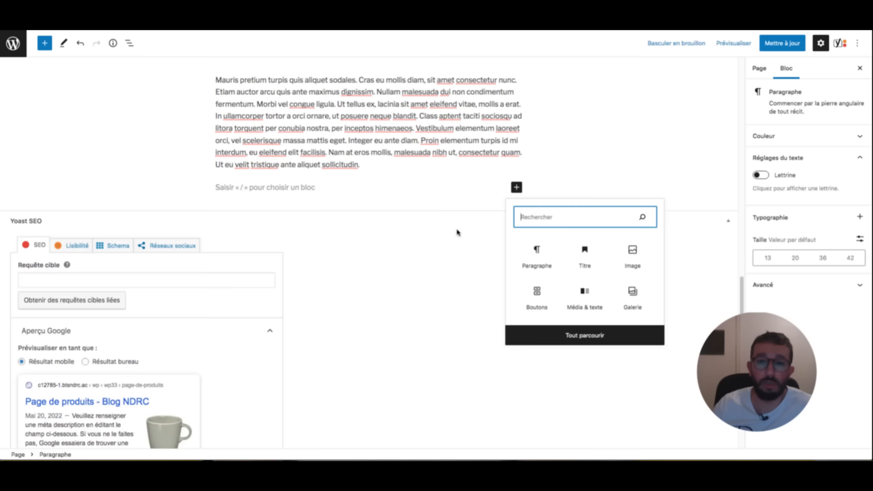
{"action": "left_click", "coordinate": [634, 298]}
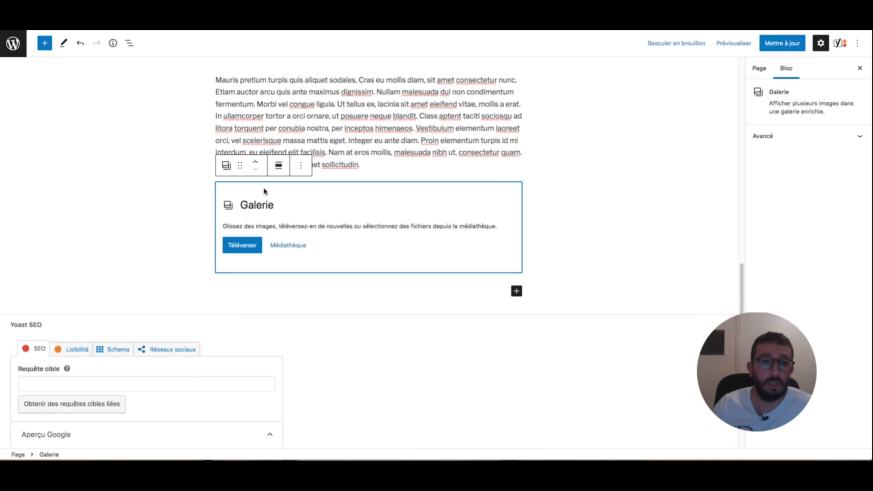
{"action": "left_click", "coordinate": [288, 245]}
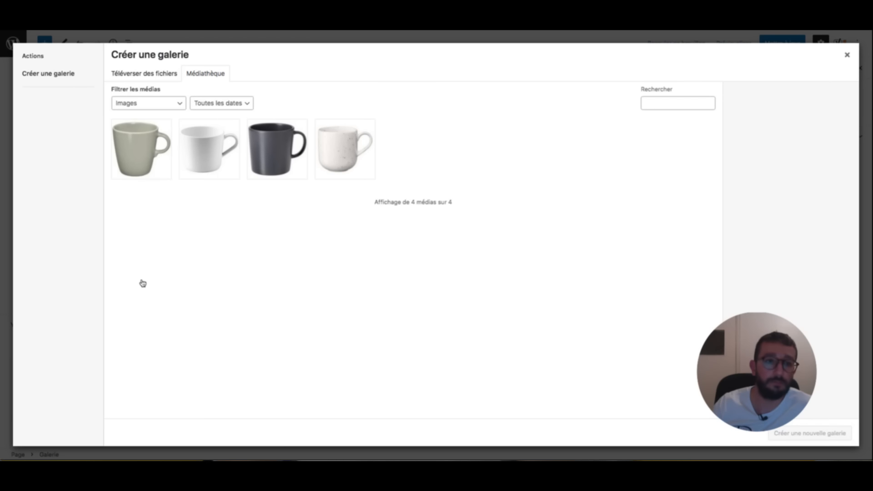
{"action": "left_click", "coordinate": [143, 149]}
{"action": "left_click", "coordinate": [204, 150]}
{"action": "left_click", "coordinate": [281, 149]}
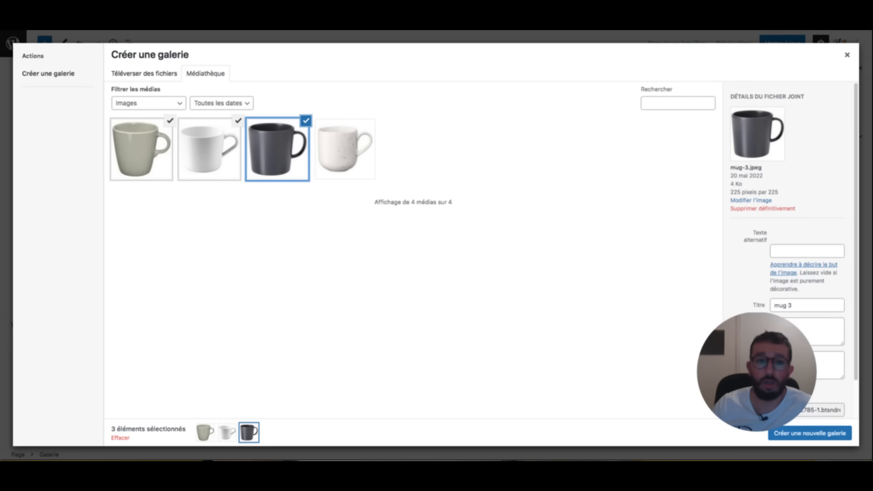
{"action": "left_click", "coordinate": [810, 434]}
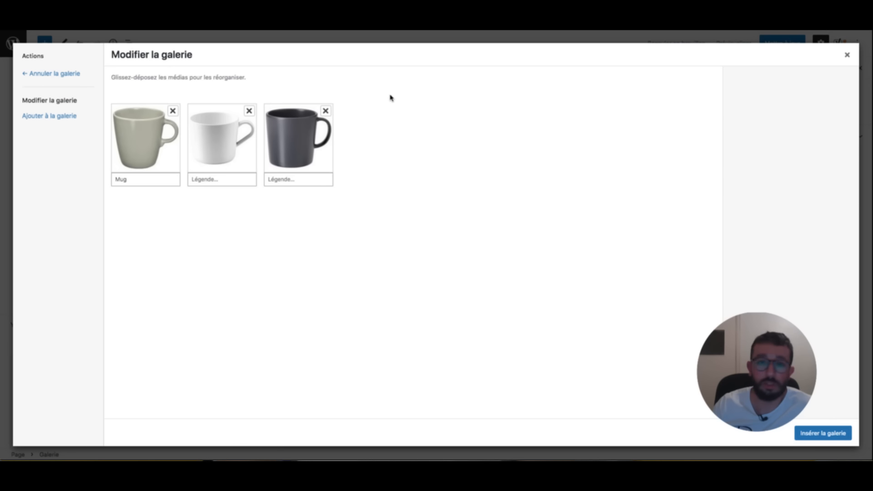
- Caption the mugs Mug, Sublime and Incroyable and insert the gallery into the page
{"action": "left_click", "coordinate": [139, 179]}
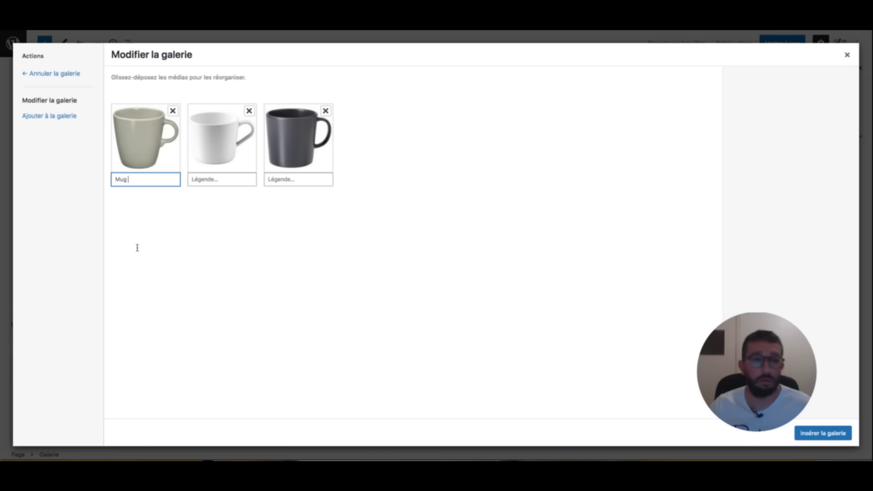
{"action": "key", "text": "Tab"}
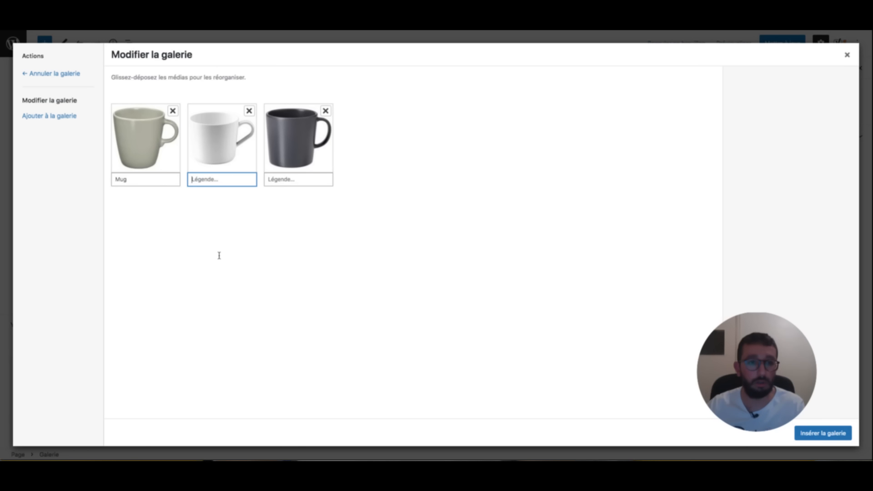
{"action": "type", "text": "Sublime"}
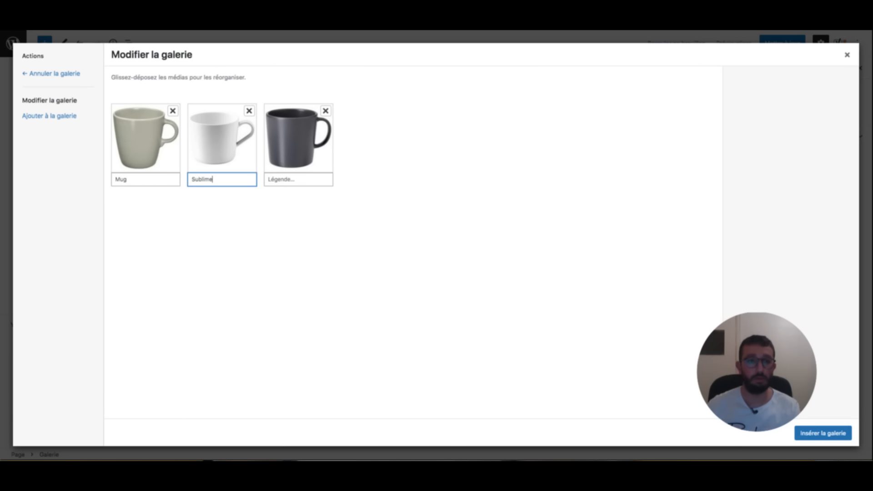
{"action": "key", "text": "Tab"}
{"action": "type", "text": "Incroya"}
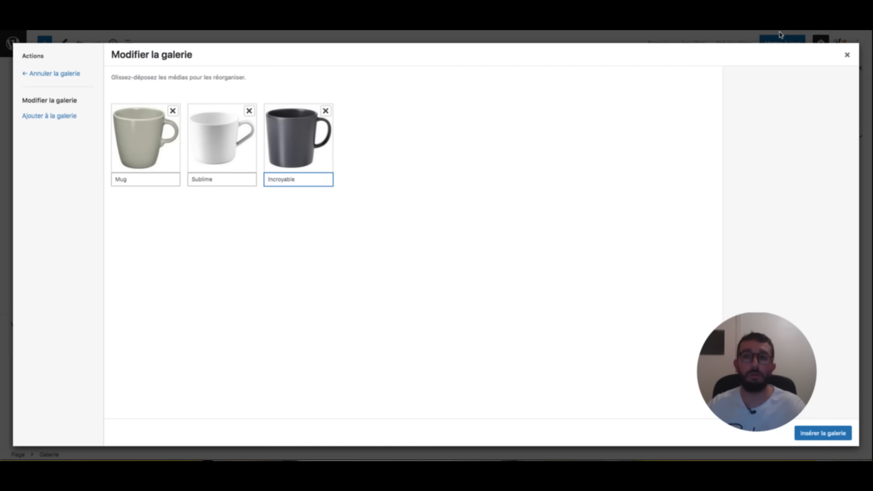
{"action": "left_click", "coordinate": [824, 433]}
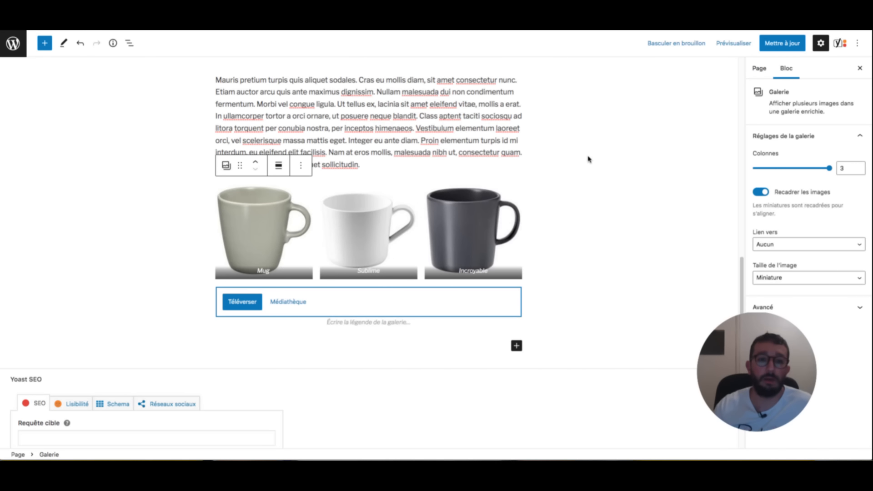
{"action": "left_click", "coordinate": [616, 169]}
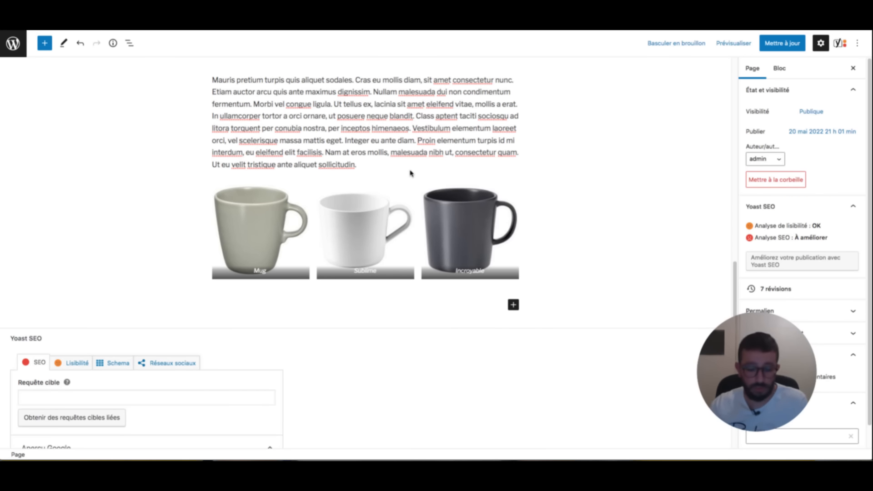
{"action": "key", "text": "super+Tab"}
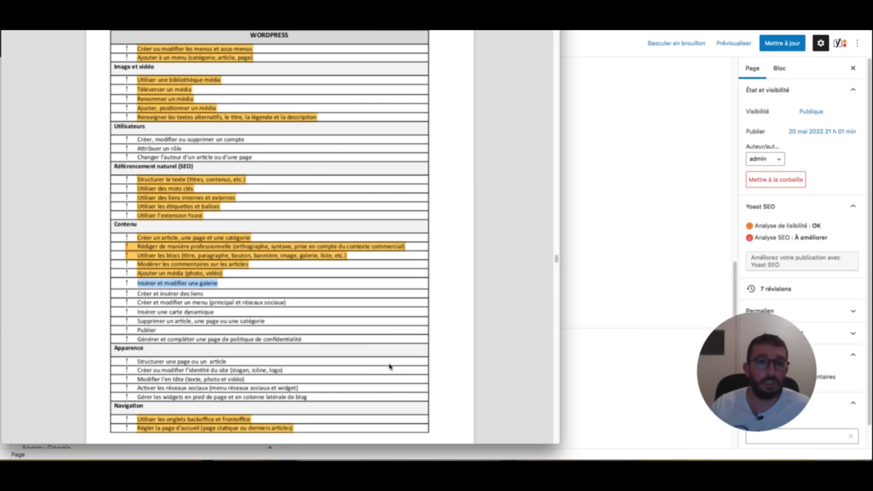
- Highlight the gallery, 'Créer et insérer des liens' and menus checklist lines in yellow
{"action": "key", "text": "ctrl+super+h"}
{"action": "left_click", "coordinate": [215, 285]}
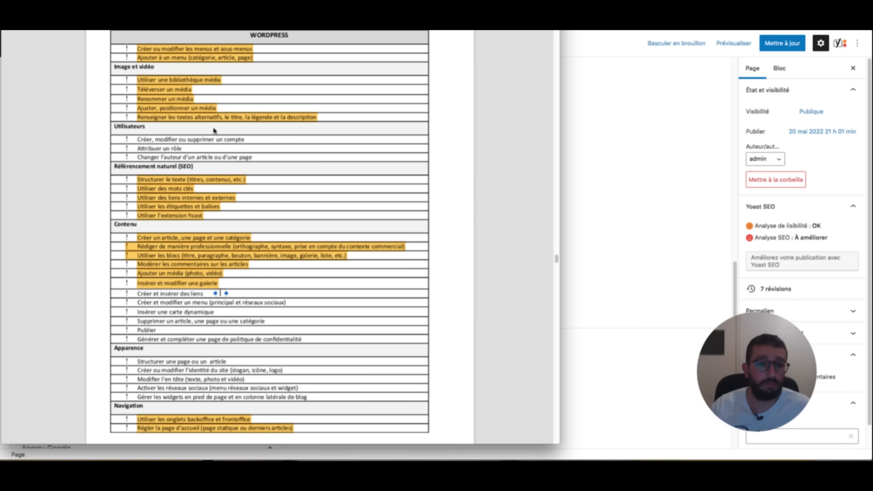
{"action": "left_click_drag", "start_coordinate": [203, 294], "coordinate": [152, 294]}
{"action": "left_click_drag", "start_coordinate": [150, 135], "coordinate": [134, 134]}
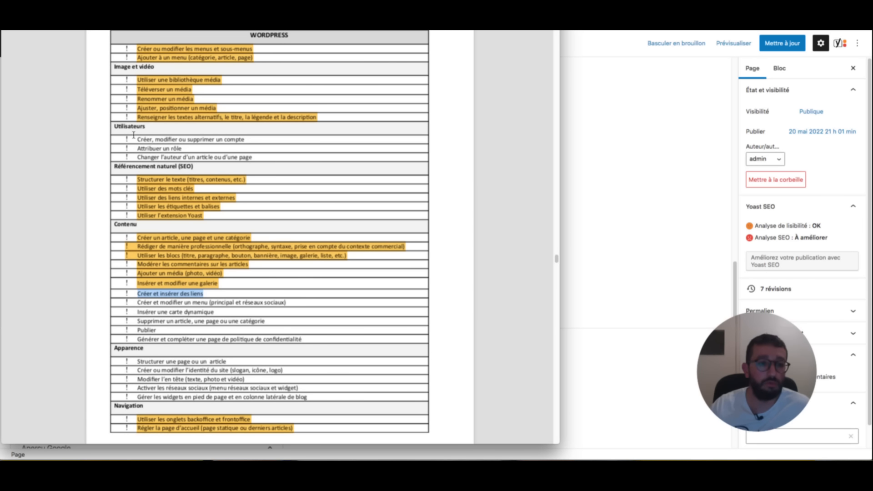
{"action": "key", "text": "ctrl+super+h"}
{"action": "left_click_drag", "start_coordinate": [287, 127], "coordinate": [135, 123]}
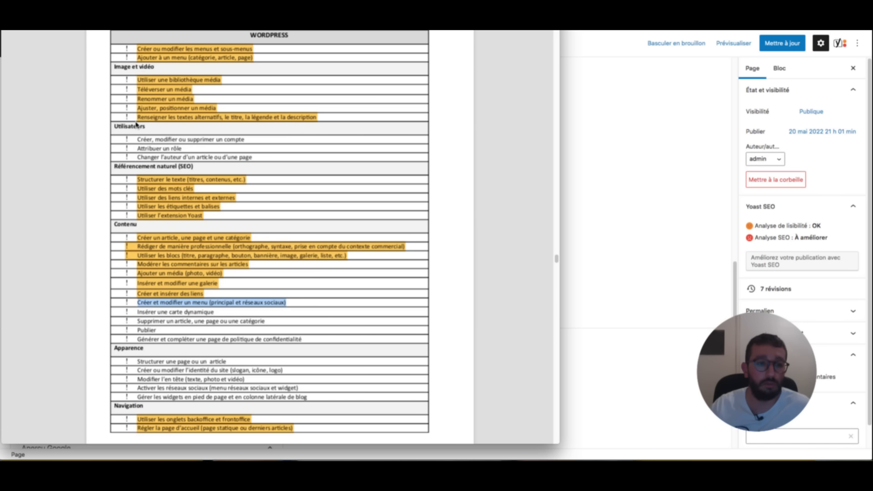
{"action": "key", "text": "ctrl+super+h"}
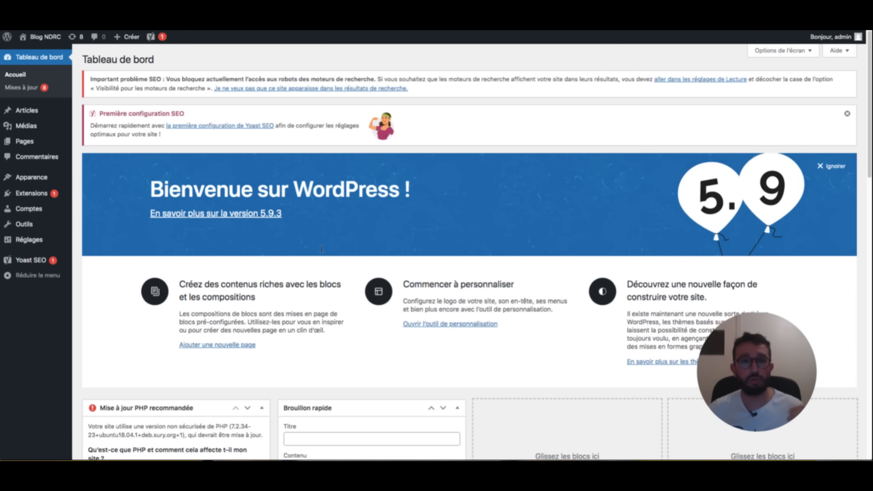
- Open the public site in a new tab, then return to the admin's Menus editor
{"action": "mouse_move", "coordinate": [49, 37]}
{"action": "right_click", "coordinate": [50, 52]}
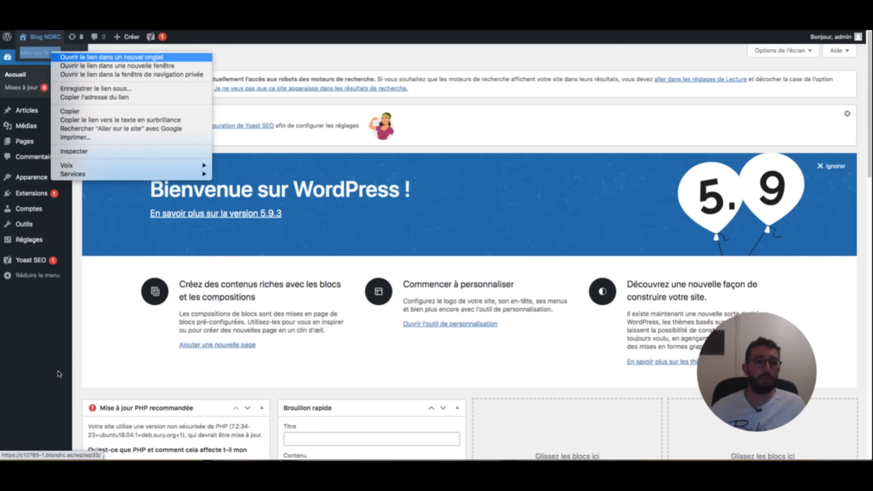
{"action": "left_click", "coordinate": [58, 59]}
{"action": "left_click", "coordinate": [400, 437]}
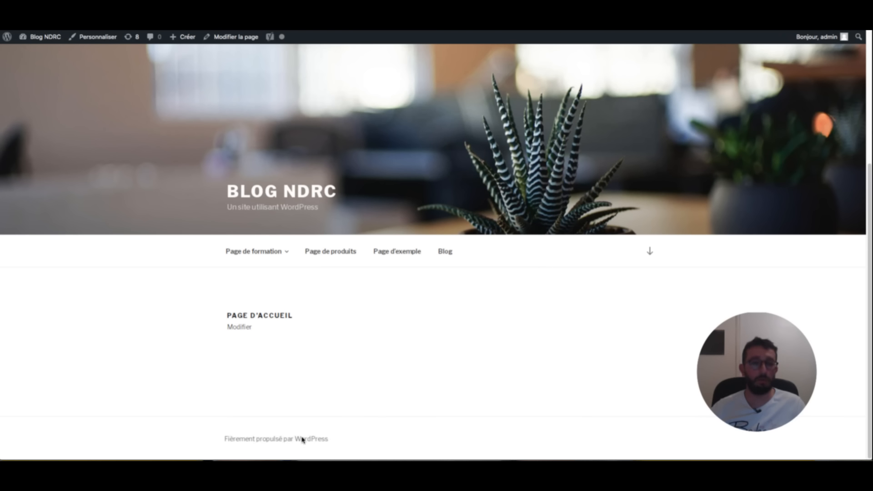
{"action": "key", "text": "ctrl+shift+Tab"}
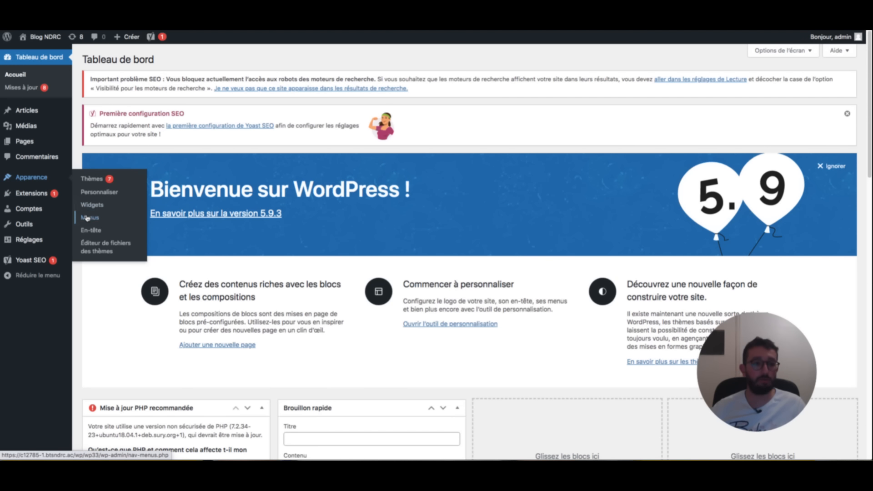
{"action": "left_click", "coordinate": [88, 217]}
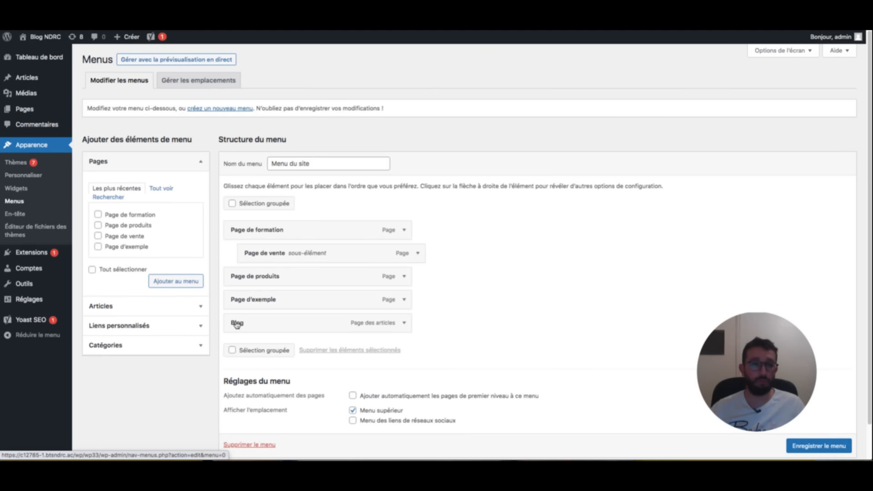
- Create a menu named 'Menu des réseaux sociaux' assigned to the social links location
{"action": "left_click", "coordinate": [220, 108]}
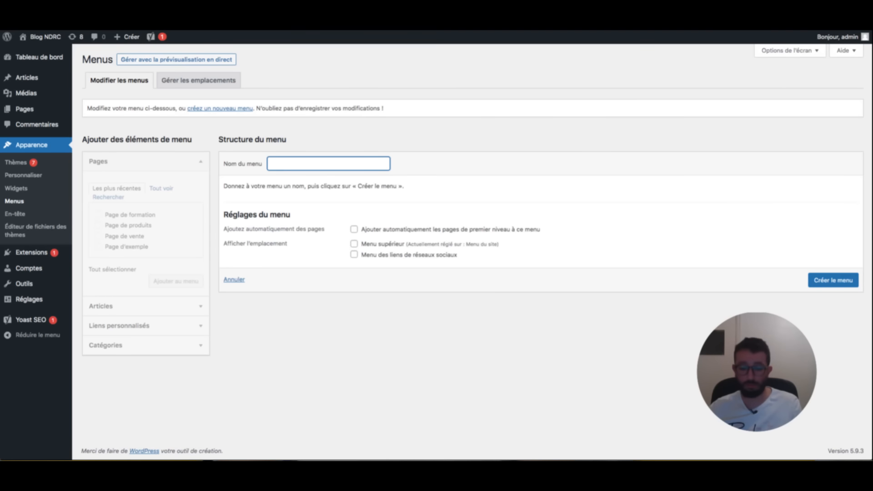
{"action": "type", "text": "Menu des réseaux sociaux"}
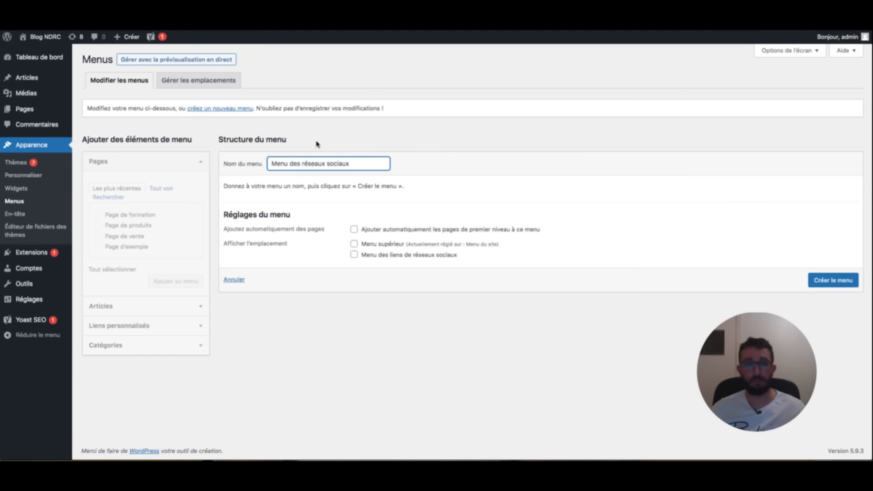
{"action": "left_click", "coordinate": [354, 255]}
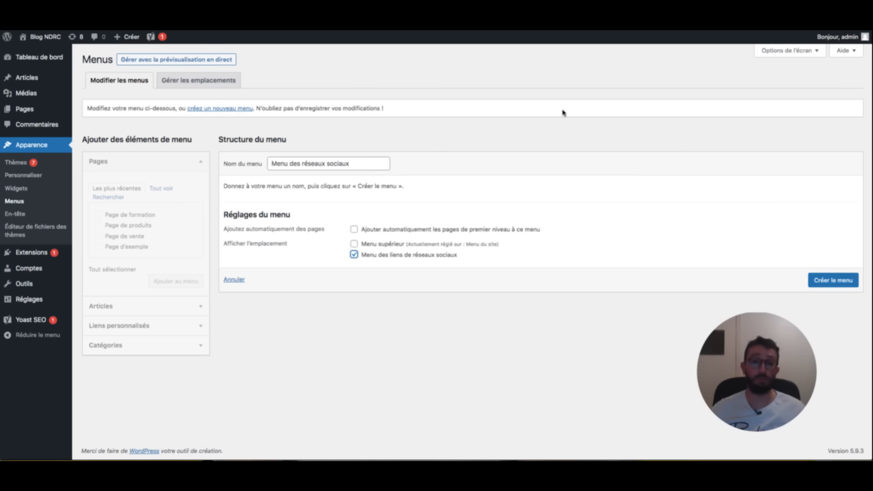
{"action": "key", "text": "Tab"}
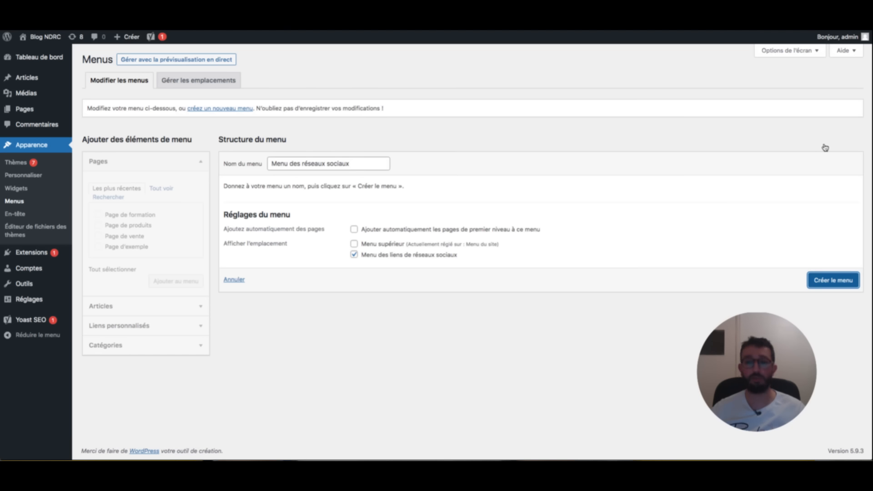
{"action": "key", "text": "Return"}
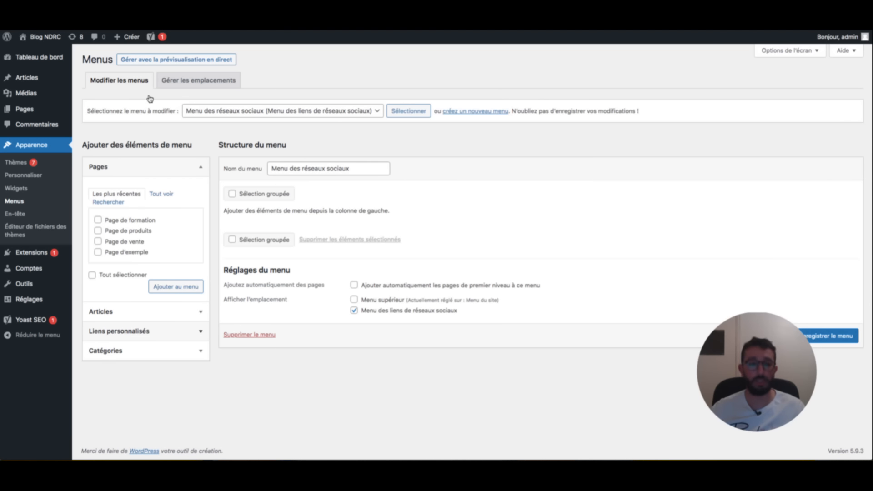
{"action": "left_click", "coordinate": [146, 332]}
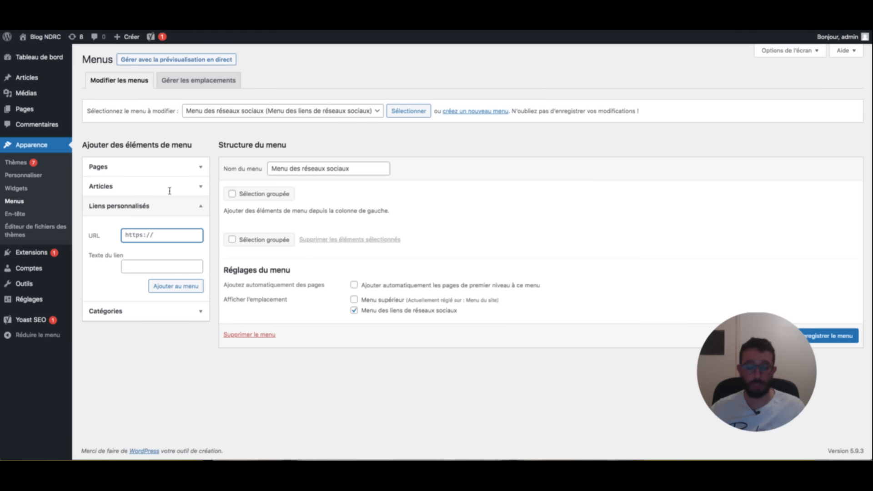
{"action": "type", "text": "www.facebook.fr"}
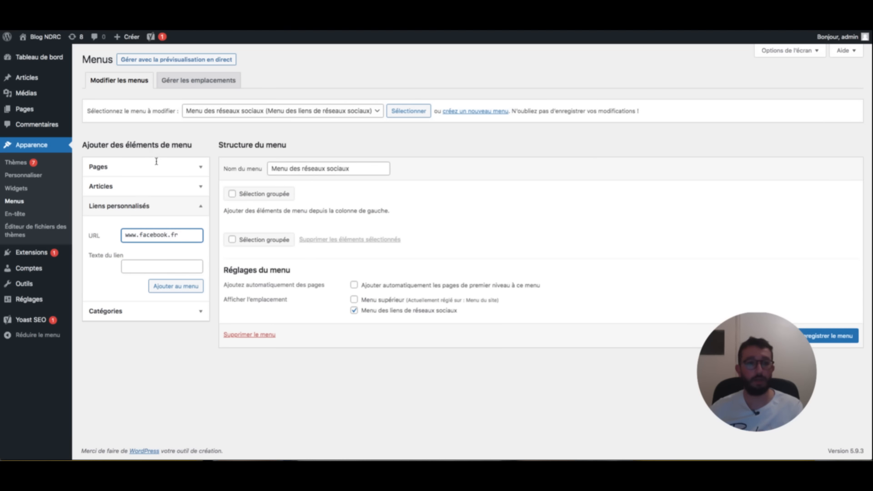
{"action": "key", "text": "Tab"}
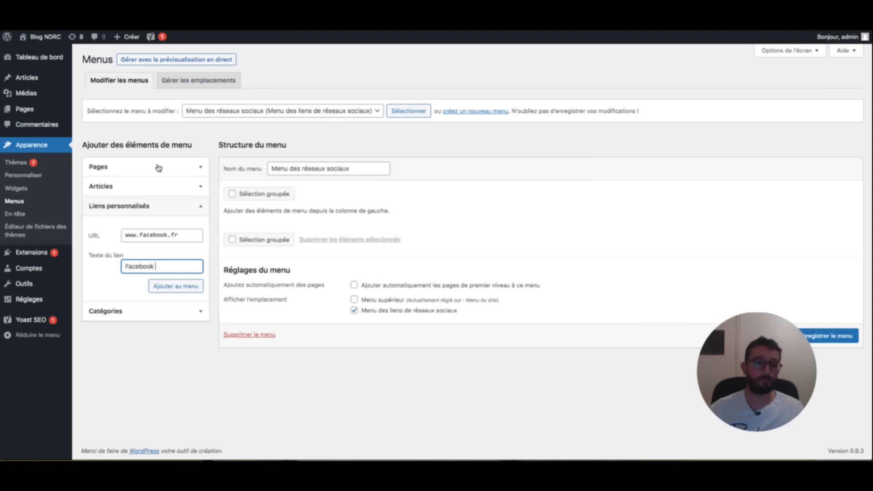
{"action": "key", "text": "Tab"}
{"action": "key", "text": "Return"}
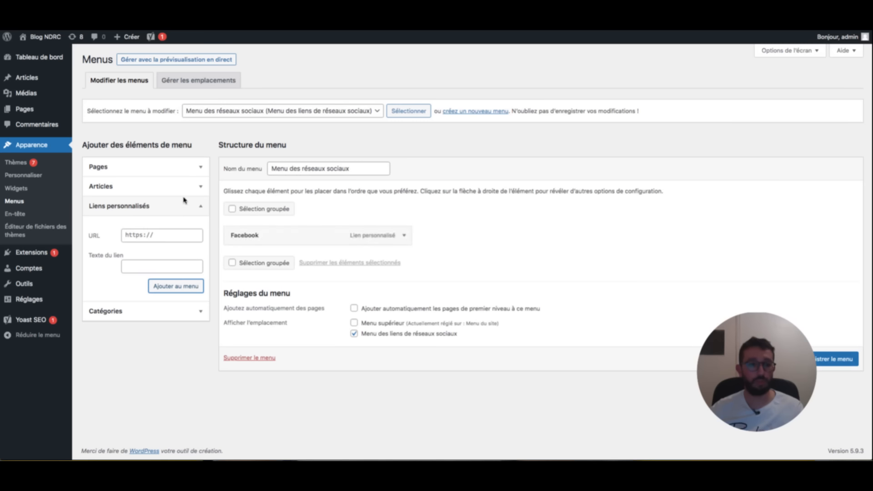
{"action": "left_click", "coordinate": [155, 235]}
{"action": "type", "text": "www.instagram.com"}
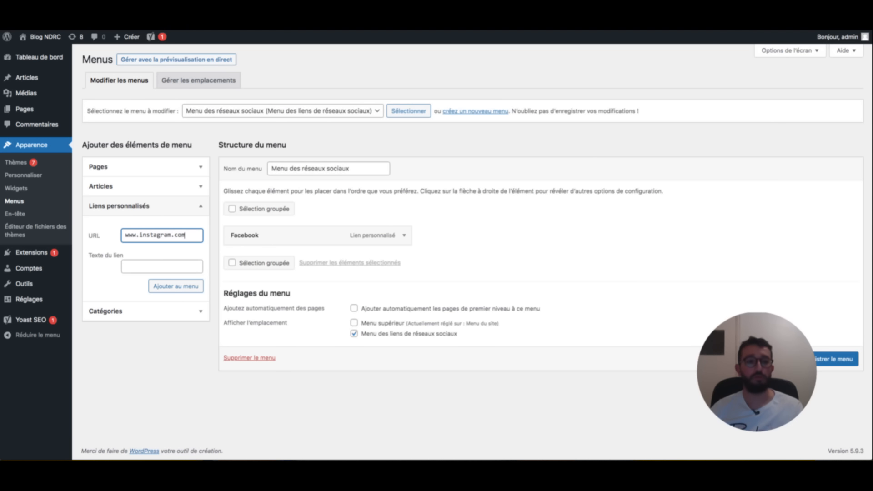
{"action": "key", "text": "Tab"}
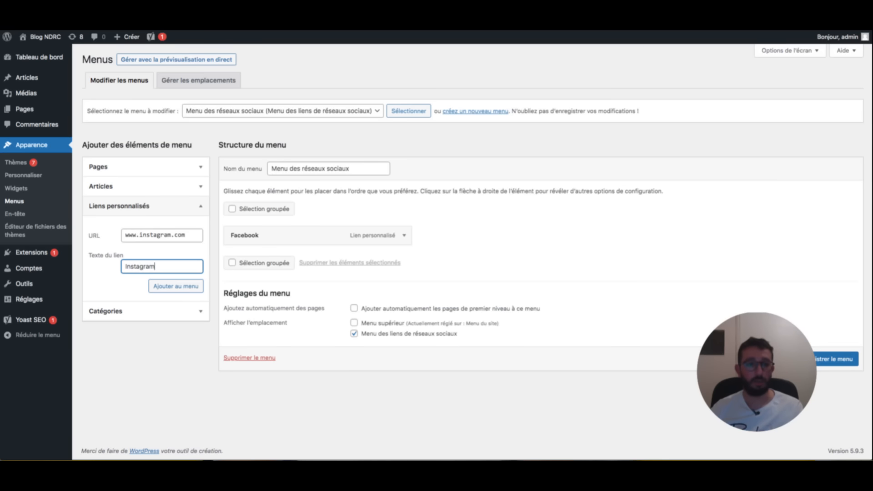
{"action": "key", "text": "Return"}
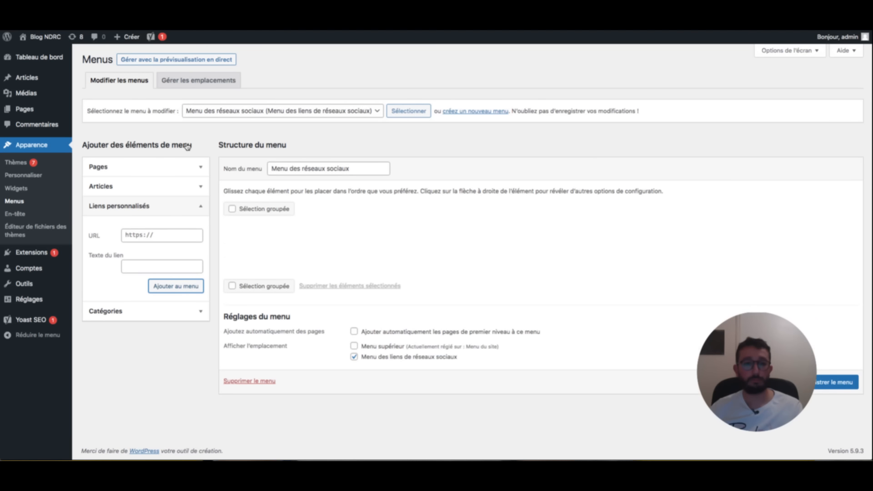
{"action": "left_click", "coordinate": [404, 258]}
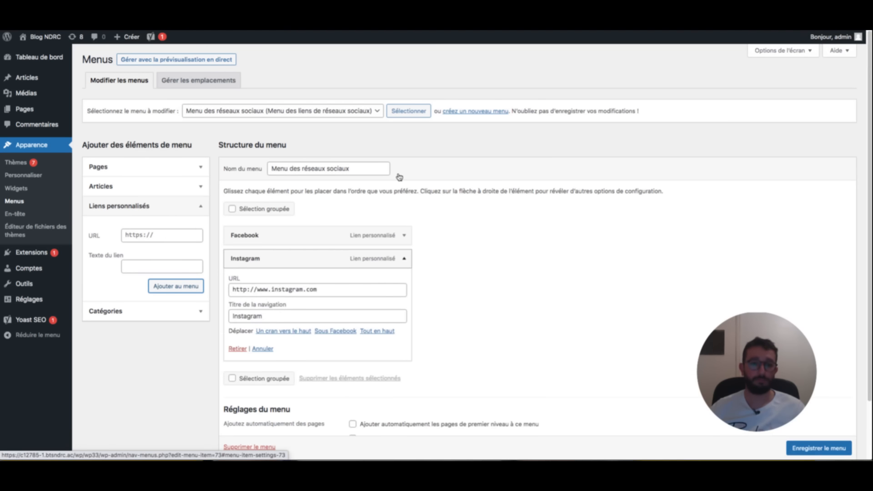
{"action": "left_click", "coordinate": [403, 259]}
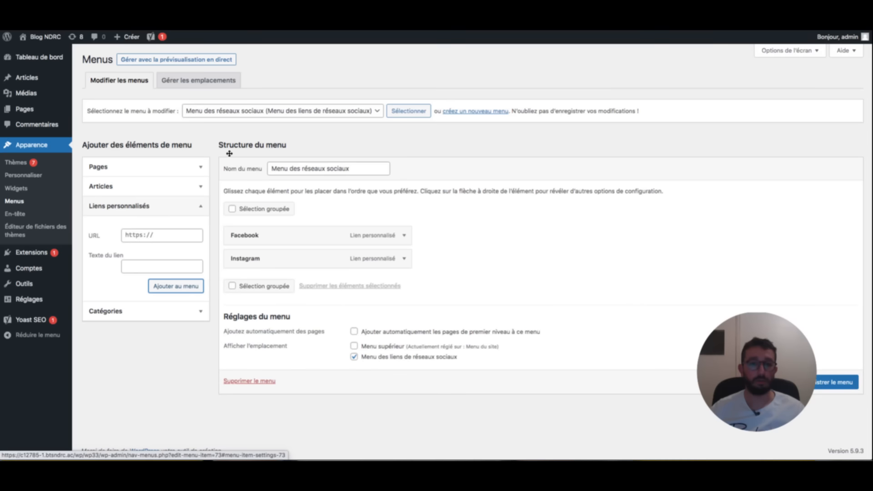
{"action": "mouse_move", "coordinate": [256, 259]}
{"action": "left_mouse_down"}
{"action": "mouse_move", "coordinate": [257, 239]}
{"action": "mouse_move", "coordinate": [247, 260]}
{"action": "left_mouse_up"}
- Save the social links menu and reload the public site to check the footer icons
{"action": "left_click", "coordinate": [819, 382]}
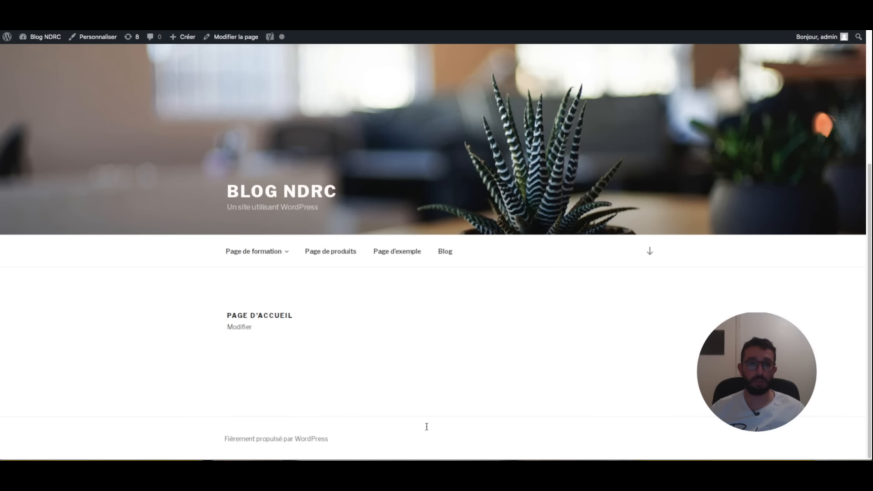
{"action": "key", "text": "super+r"}
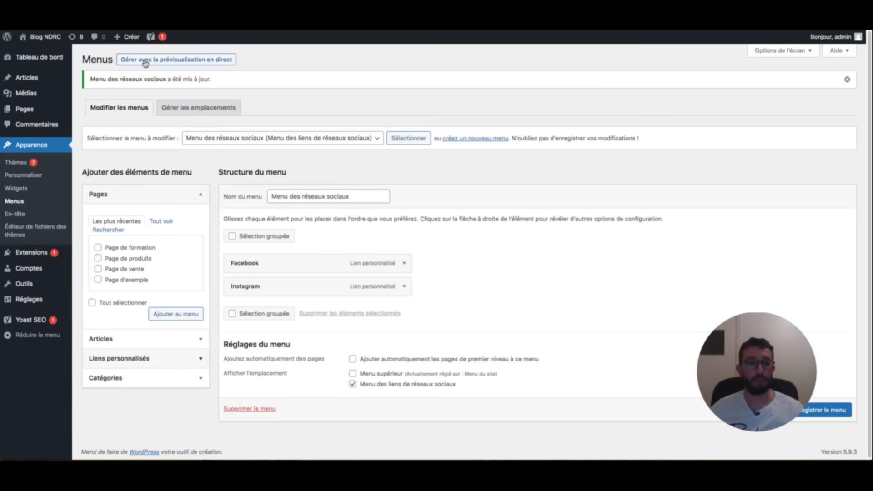
{"action": "left_click", "coordinate": [156, 358]}
{"action": "left_click", "coordinate": [179, 233]}
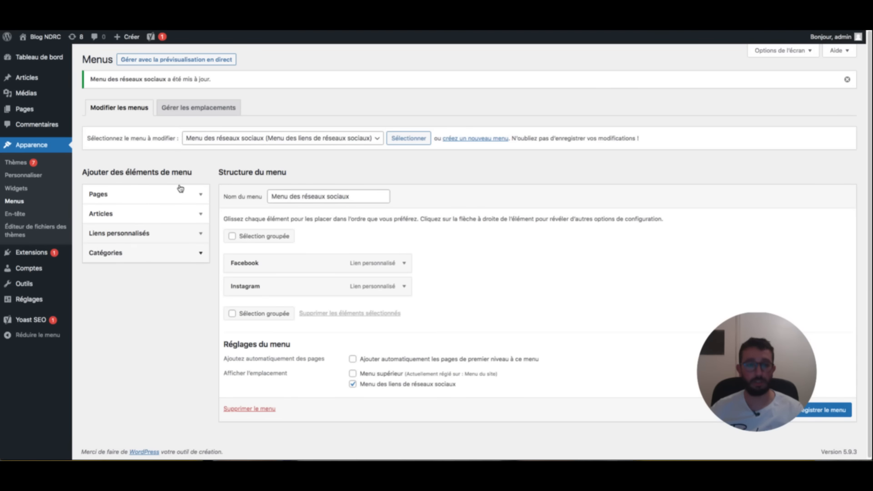
{"action": "key", "text": "super+Tab"}
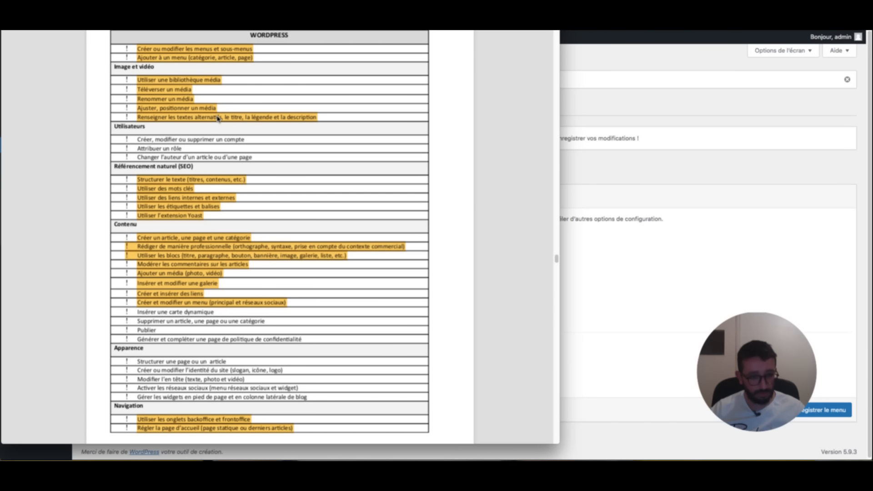
- Highlight 'Supprimer un article, une page ou une catégorie' and 'Publier' in yellow
{"action": "left_click", "coordinate": [281, 321]}
{"action": "left_click_drag", "start_coordinate": [281, 321], "coordinate": [137, 322]}
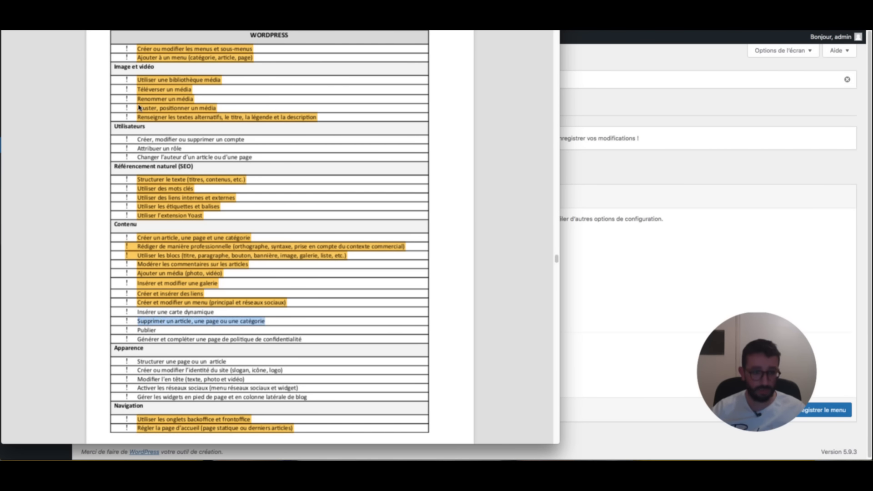
{"action": "left_click", "coordinate": [378, 429]}
{"action": "left_click_drag", "start_coordinate": [165, 331], "coordinate": [138, 330]}
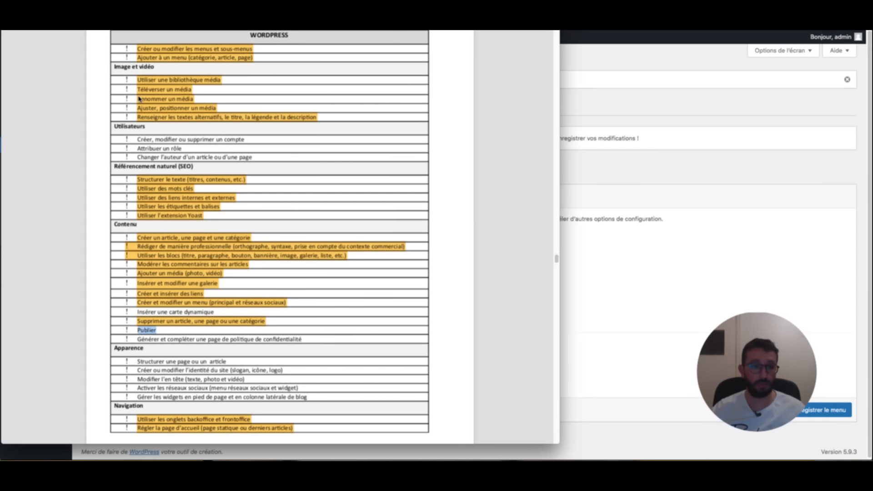
{"action": "left_click", "coordinate": [376, 428]}
{"action": "left_click", "coordinate": [234, 87]}
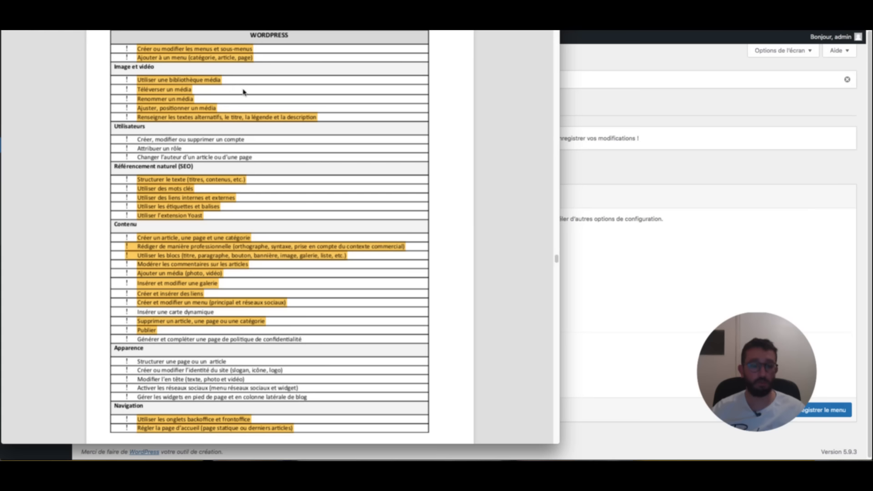
{"action": "key", "text": "super+Tab"}
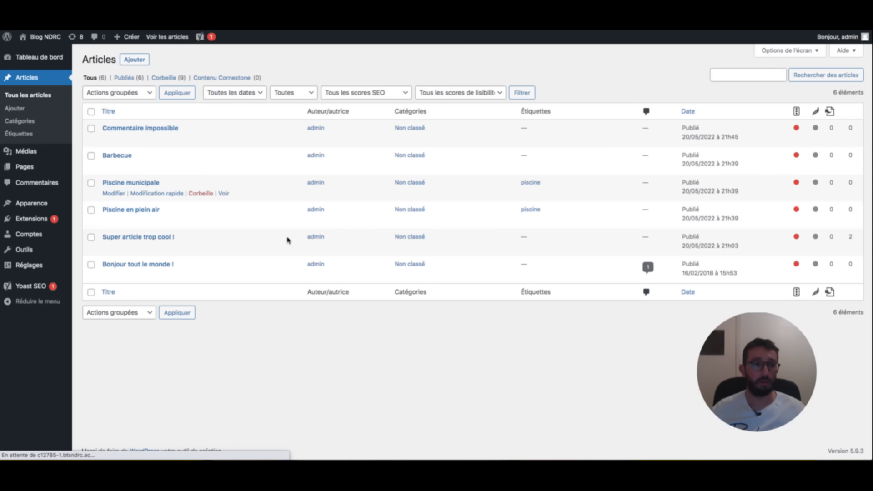
- Trash Piscine en plein air, then bulk-trash Piscine municipale and Super article trop cool !
{"action": "left_click", "coordinate": [92, 211]}
{"action": "left_click", "coordinate": [201, 221]}
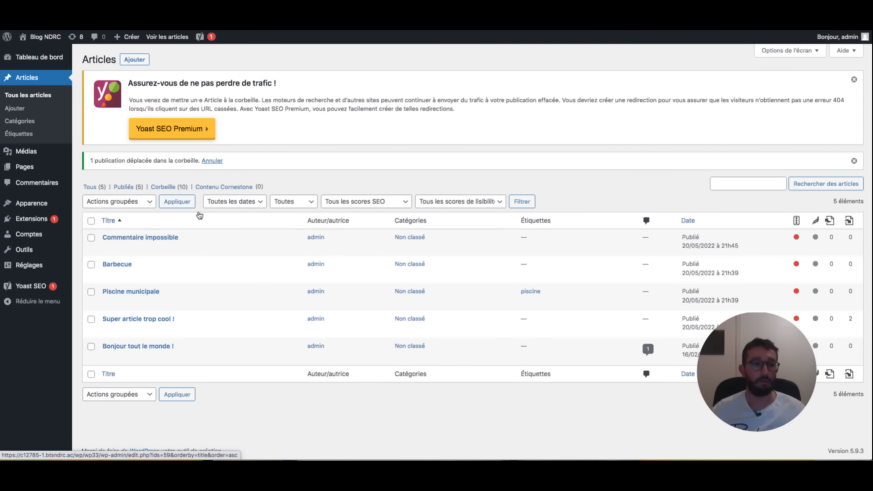
{"action": "left_click", "coordinate": [169, 187]}
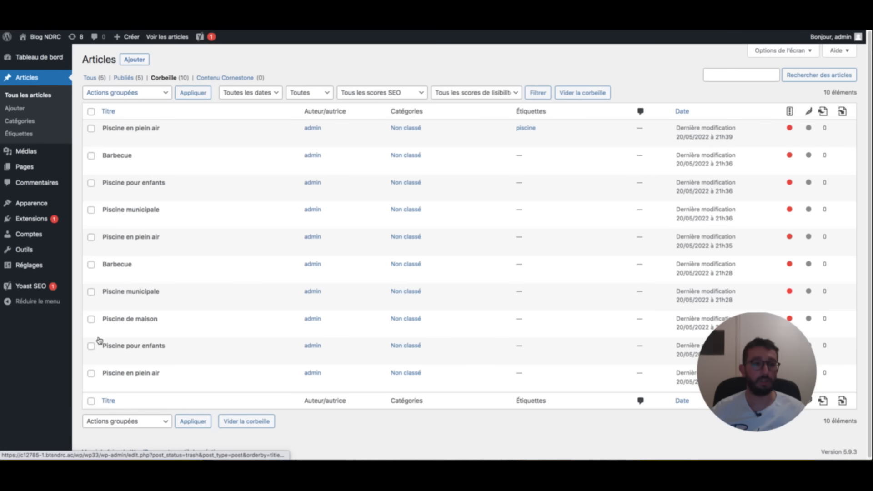
{"action": "left_click", "coordinate": [90, 78]}
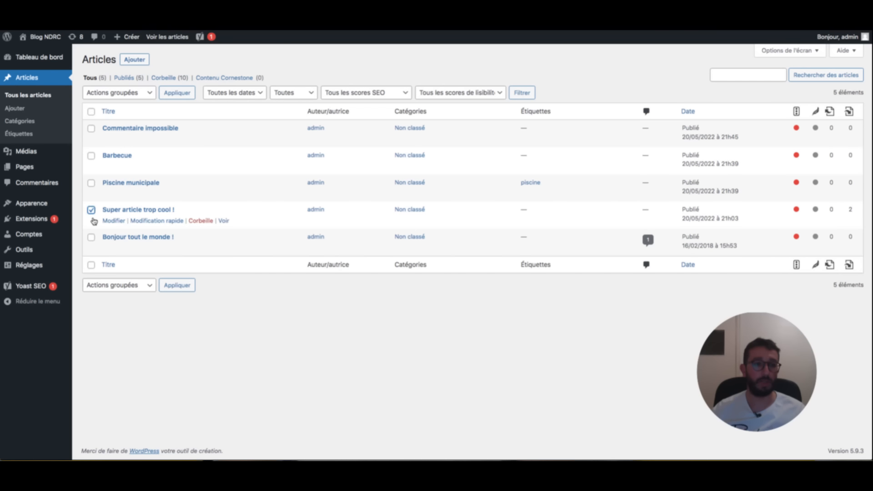
{"action": "left_click", "coordinate": [91, 183]}
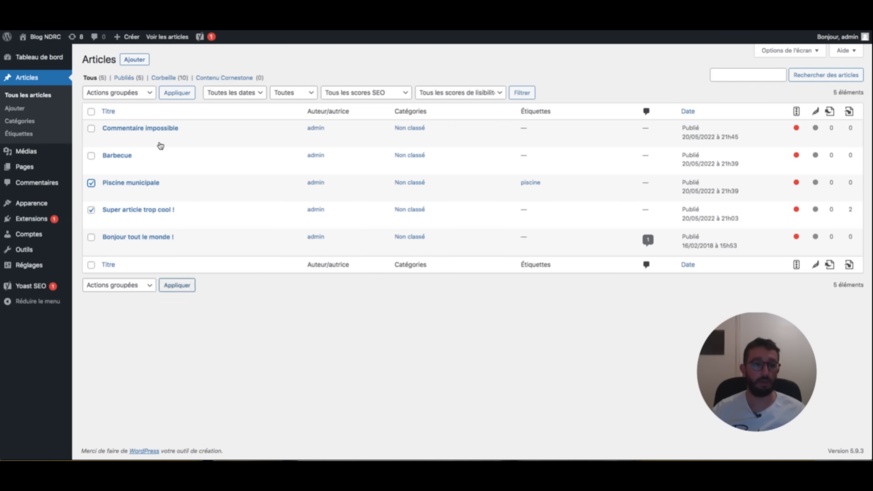
{"action": "left_click", "coordinate": [146, 285]}
{"action": "left_click", "coordinate": [138, 303]}
{"action": "left_click", "coordinate": [174, 285]}
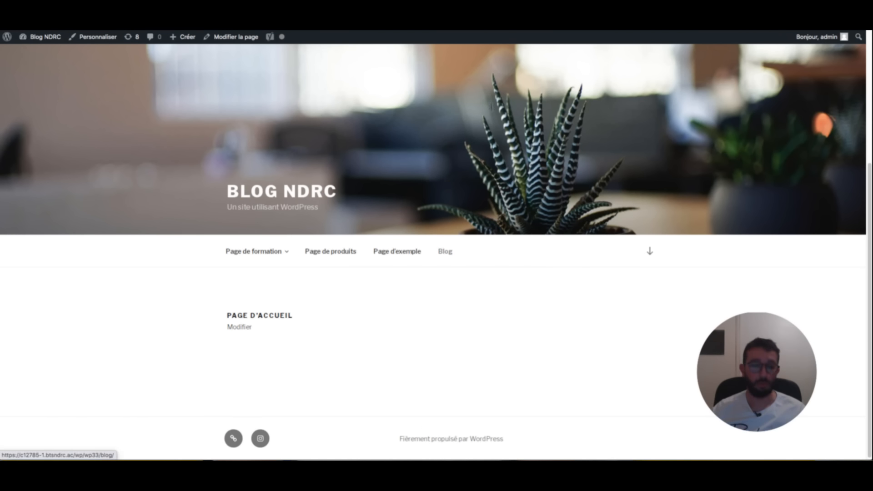
- Browse the public Blog page, then return to the admin Articles list and checklist
{"action": "left_click", "coordinate": [446, 250]}
{"action": "scroll", "coordinate": [432, 122], "scroll_direction": "down", "scroll_amount": 5}
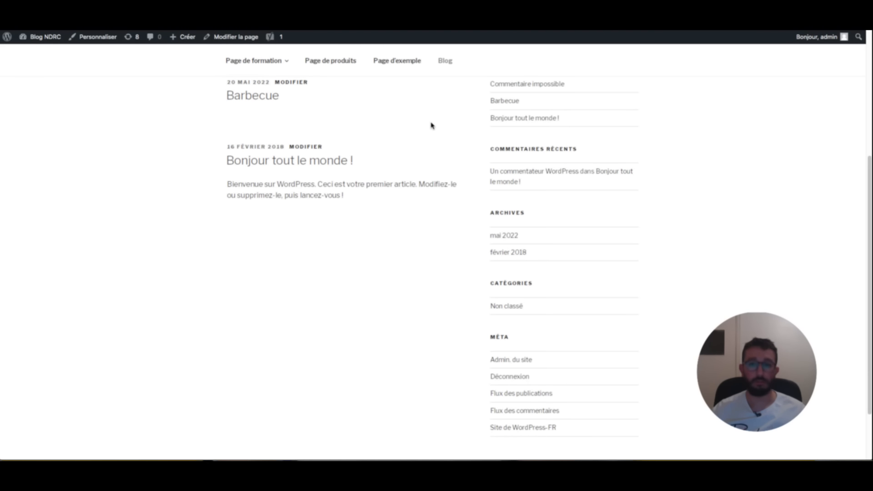
{"action": "scroll", "coordinate": [431, 124], "scroll_direction": "up", "scroll_amount": 4}
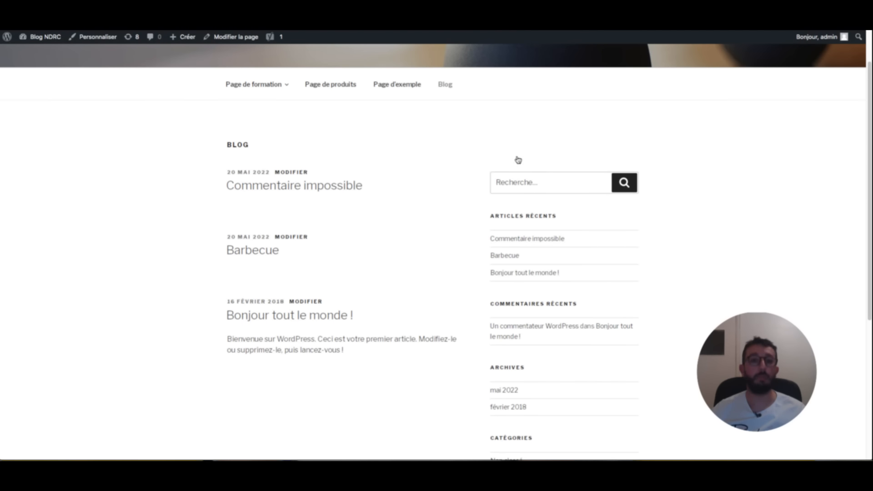
{"action": "key", "text": "ctrl+Tab"}
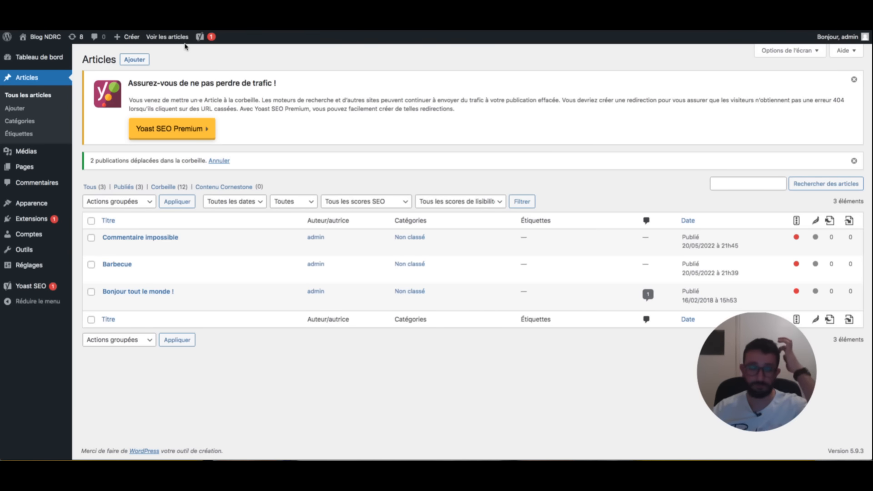
{"action": "key", "text": "super+Tab"}
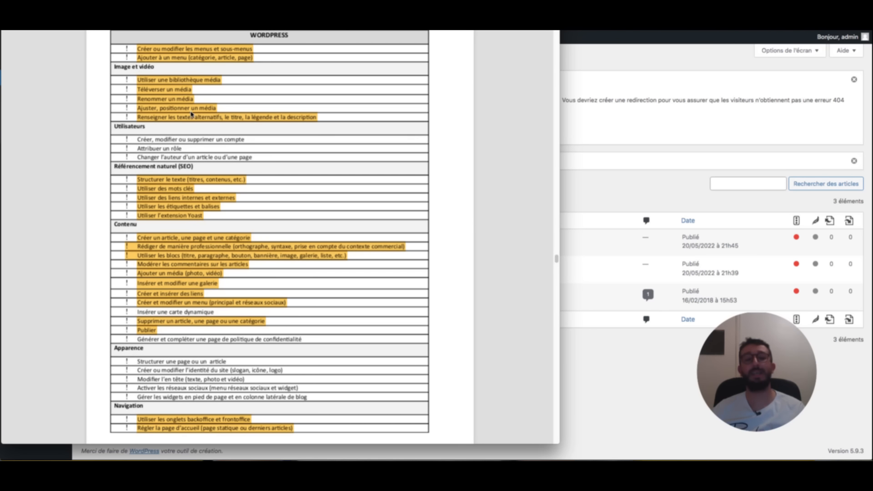
- Select 'Insérer une carte dynamique' in the checklist and return to the WordPress admin
{"action": "left_click_drag", "start_coordinate": [222, 312], "coordinate": [138, 312]}
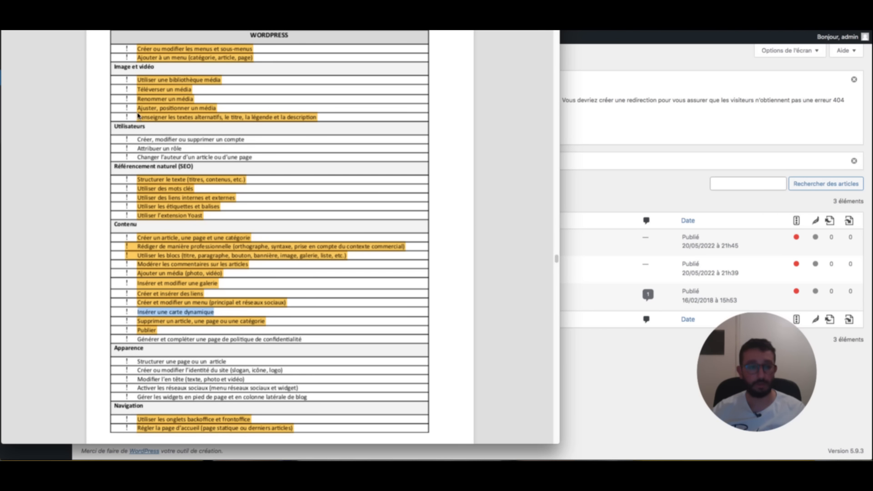
{"action": "left_click", "coordinate": [391, 439]}
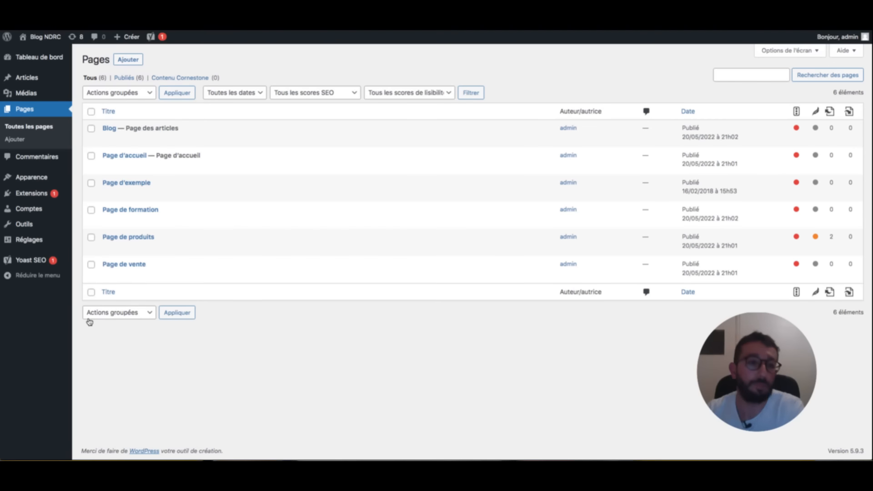
- Open Page de produits in the block editor and scroll down to the mug gallery
{"action": "left_click", "coordinate": [114, 248]}
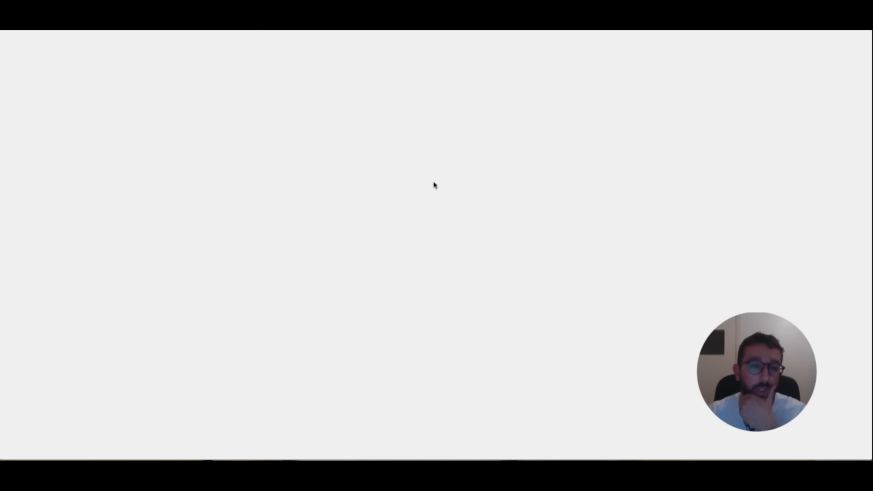
{"action": "scroll", "coordinate": [433, 184], "scroll_direction": "down", "scroll_amount": 15}
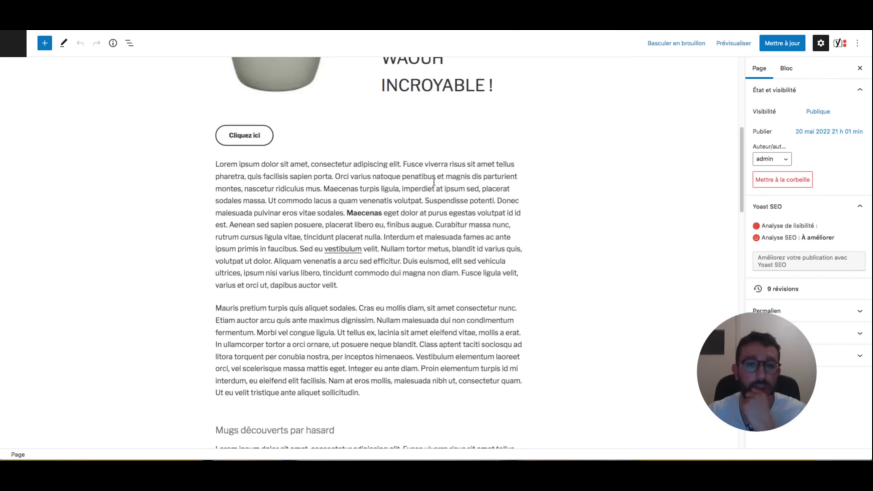
{"action": "scroll", "coordinate": [433, 182], "scroll_direction": "down", "scroll_amount": 5}
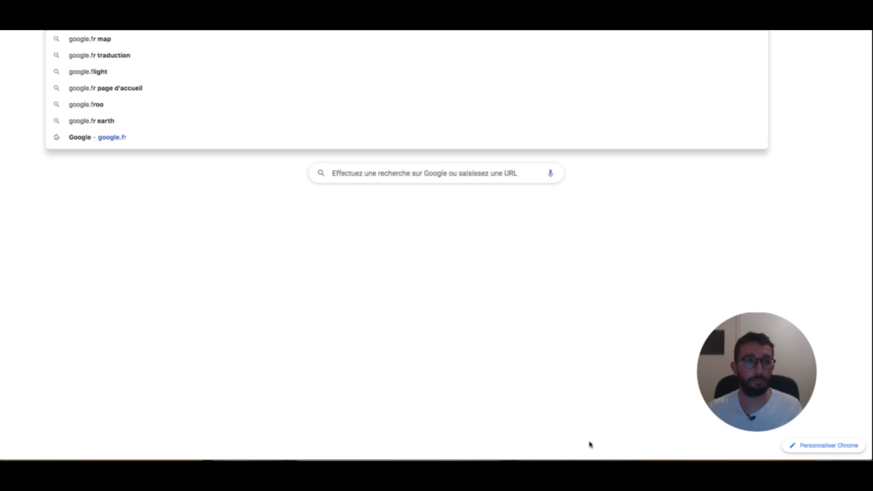
- Open Google Maps, search 'la maison du donuts' and zoom in on the shop's marker
{"action": "key", "text": "Return"}
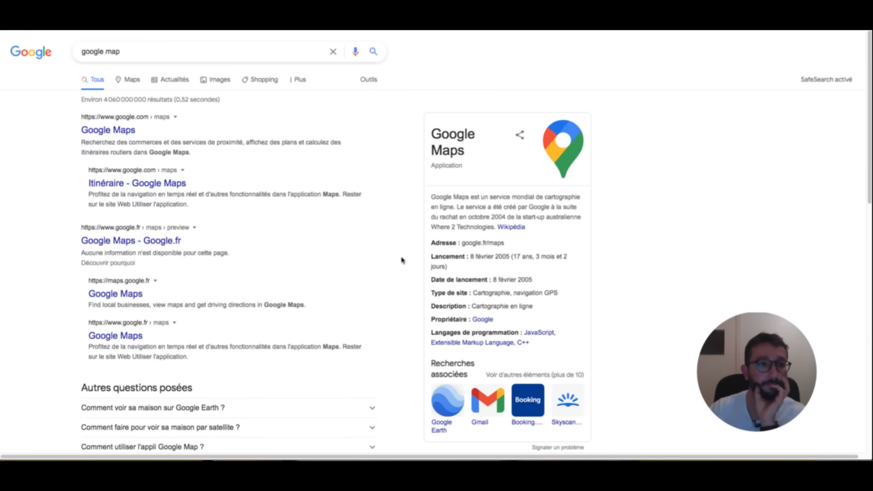
{"action": "left_click", "coordinate": [115, 301]}
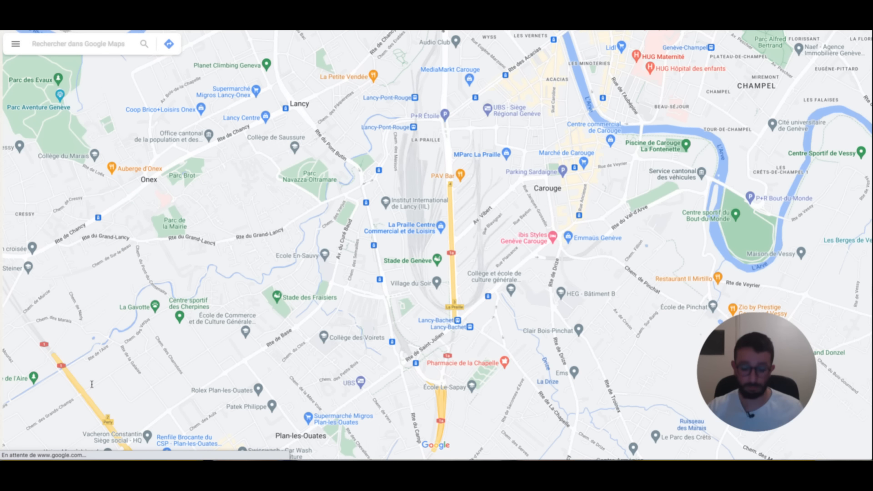
{"action": "type", "text": "la mai"}
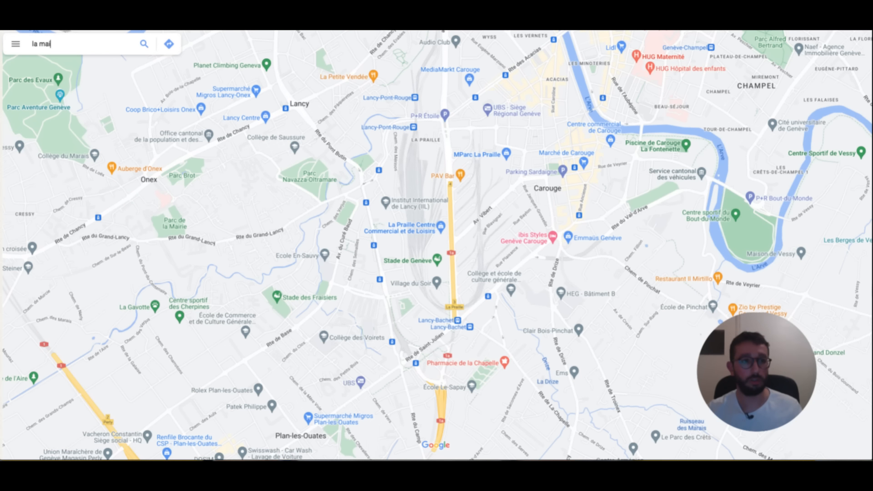
{"action": "type", "text": "son du donuts"}
{"action": "key", "text": "Return"}
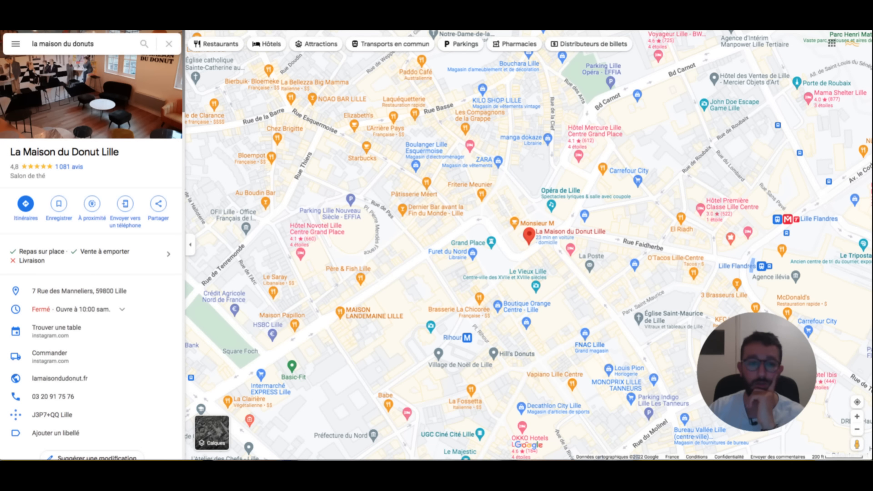
{"action": "double_click", "coordinate": [857, 417]}
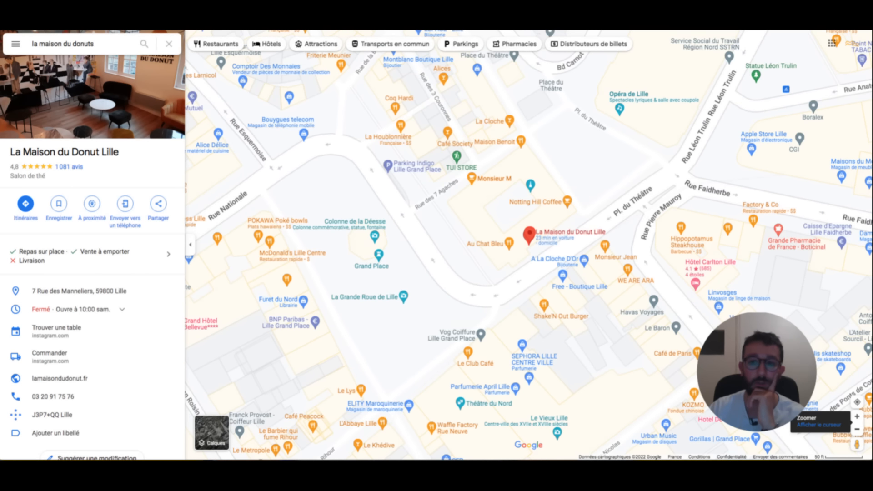
- Copy the HTML embed code for La Maison du Donut Lille's map from the share options
{"action": "left_click", "coordinate": [159, 220]}
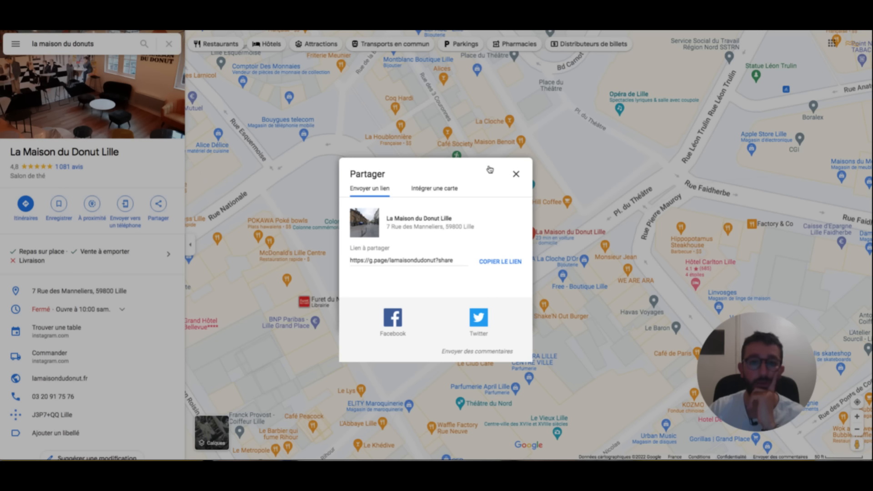
{"action": "left_click", "coordinate": [451, 193]}
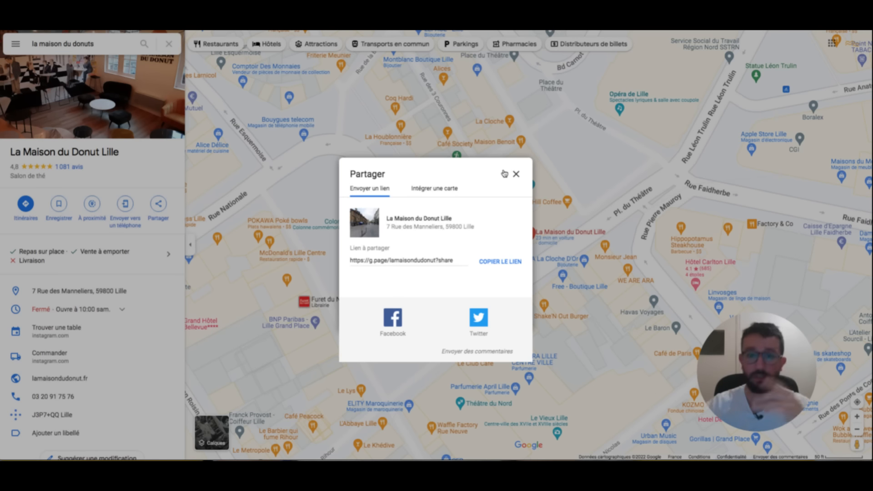
{"action": "left_click", "coordinate": [435, 188]}
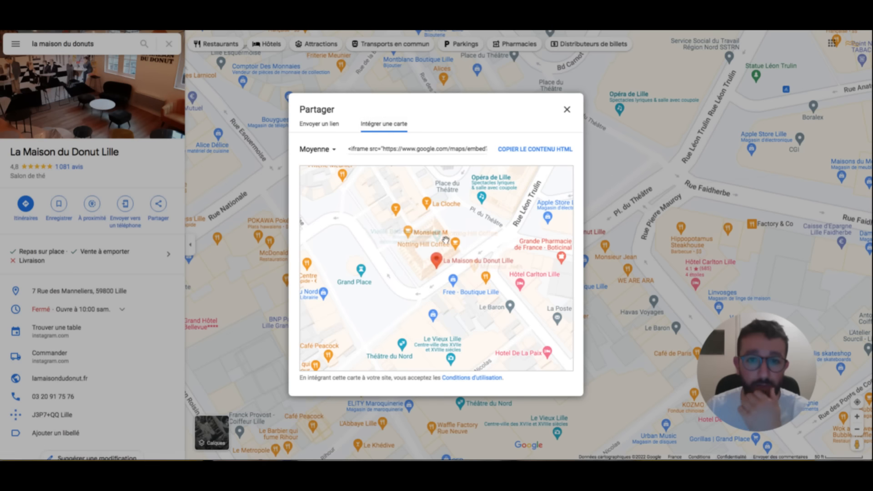
{"action": "left_click", "coordinate": [536, 149]}
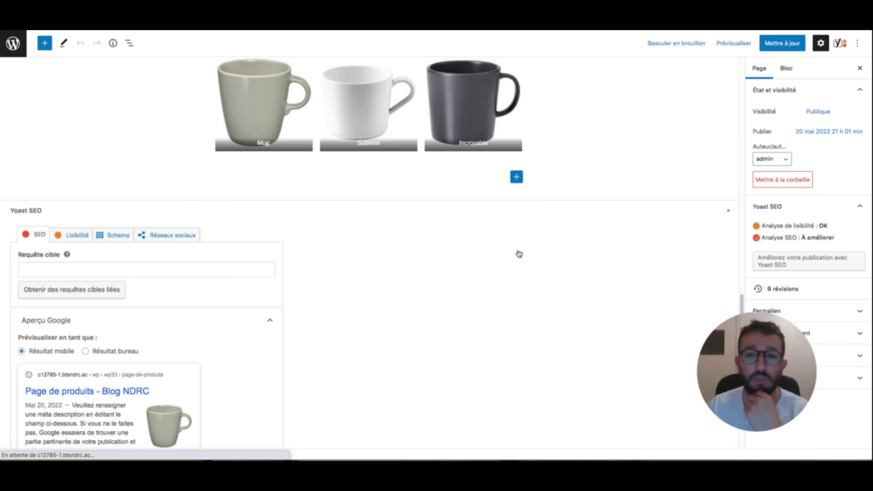
- Add a Custom HTML block below the mug gallery and paste the map iframe into it
{"action": "left_click", "coordinate": [516, 177]}
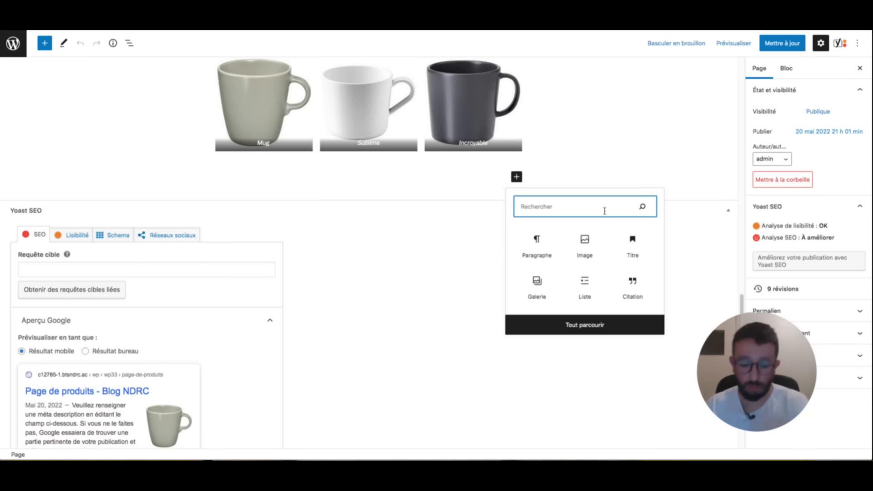
{"action": "type", "text": "html"}
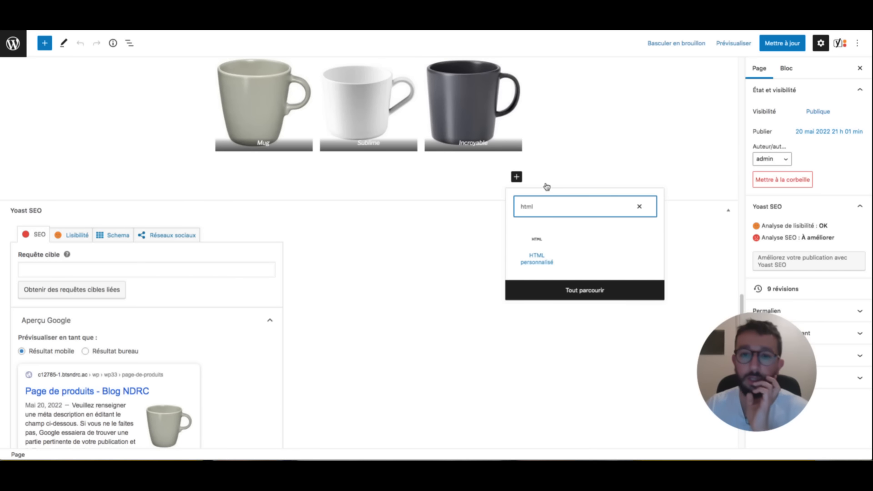
{"action": "key", "text": "Tab"}
{"action": "key", "text": "Return"}
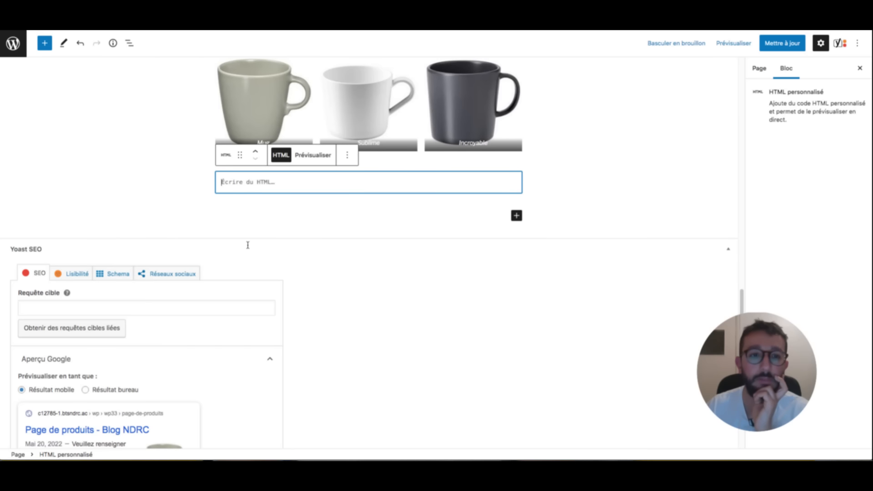
{"action": "right_click", "coordinate": [250, 182]}
{"action": "left_click", "coordinate": [273, 242]}
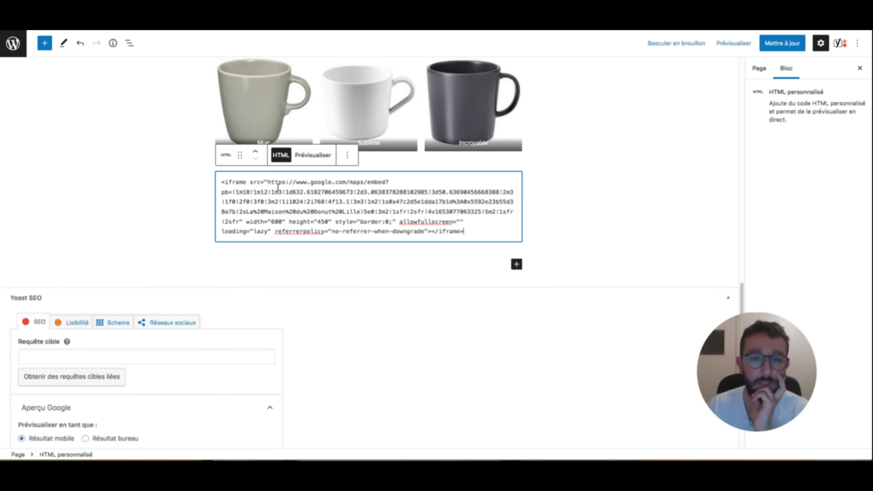
- Show the rendered map, save Page de produits, and preview it in a new tab
{"action": "left_click", "coordinate": [313, 155]}
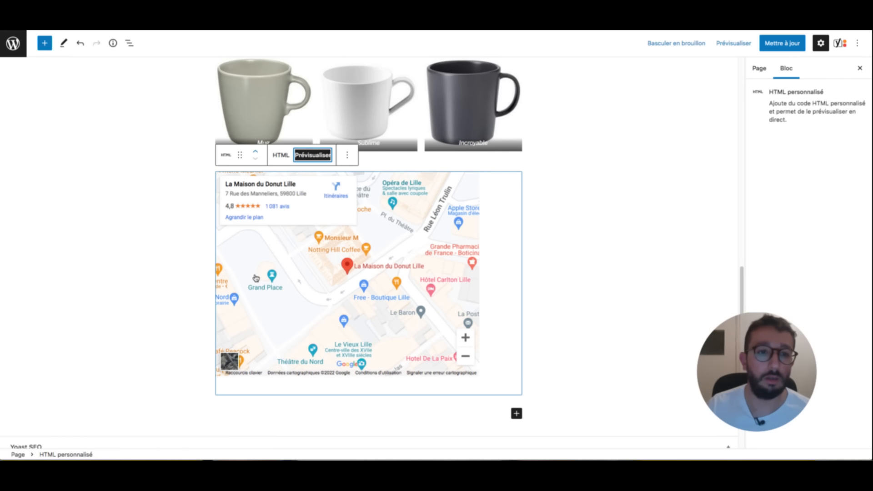
{"action": "left_click", "coordinate": [347, 155]}
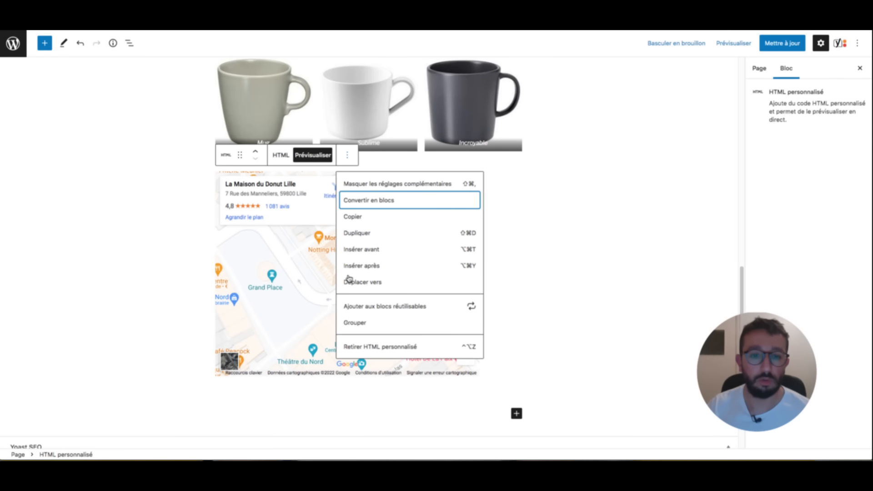
{"action": "left_click", "coordinate": [347, 155]}
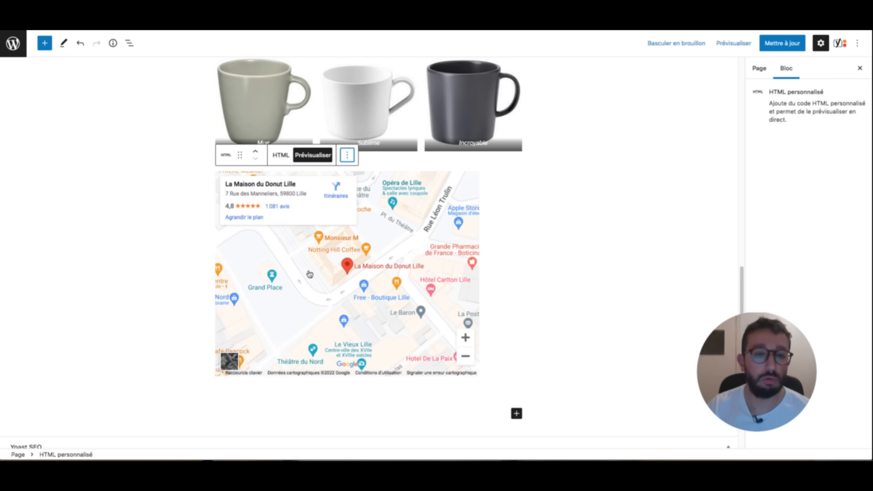
{"action": "left_click", "coordinate": [783, 43]}
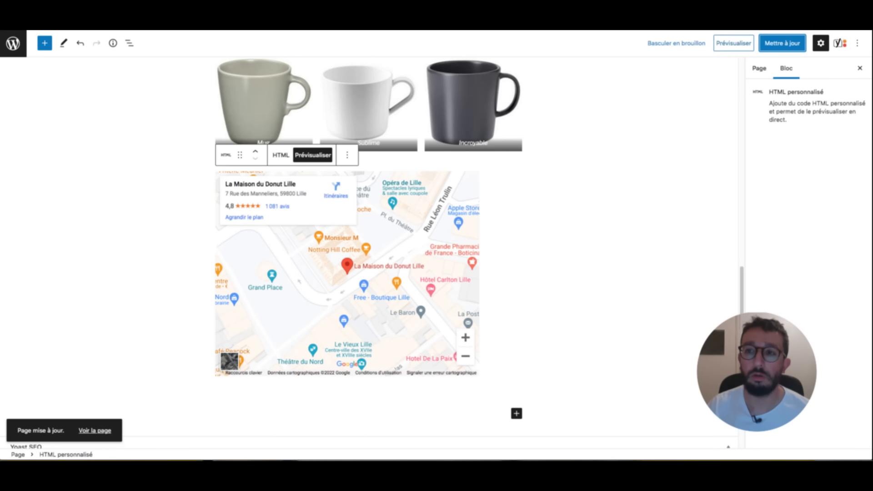
{"action": "left_click", "coordinate": [734, 43]}
{"action": "left_click", "coordinate": [682, 126]}
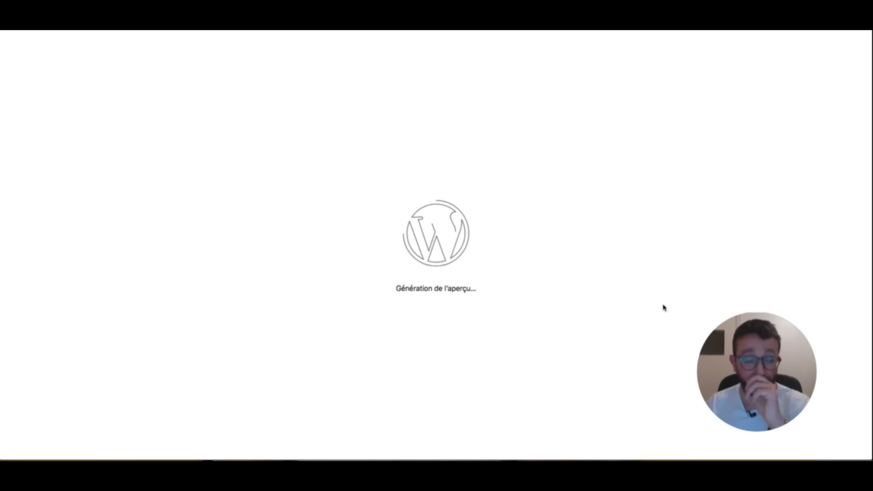
- Check the embedded map in the preview, then return to the editor and the checklist
{"action": "scroll", "coordinate": [622, 274], "scroll_direction": "down", "scroll_amount": 20}
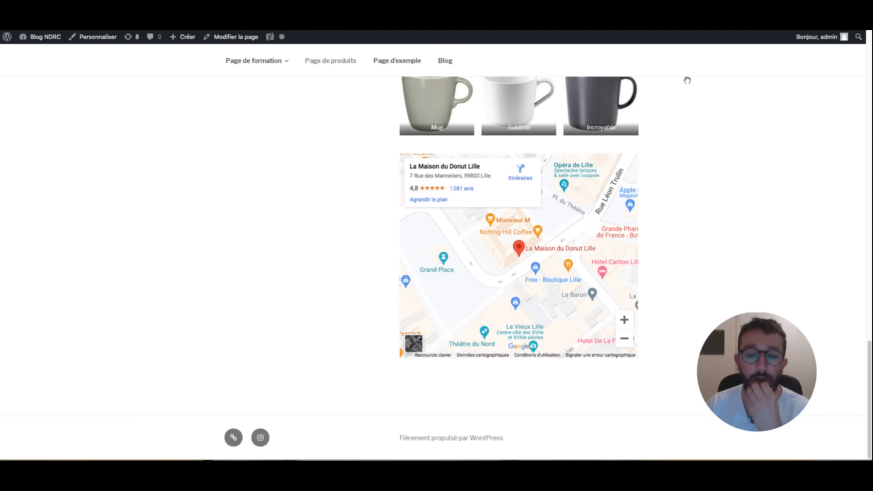
{"action": "scroll", "coordinate": [598, 173], "scroll_direction": "up", "scroll_amount": 20}
{"action": "scroll", "coordinate": [599, 173], "scroll_direction": "down", "scroll_amount": 10}
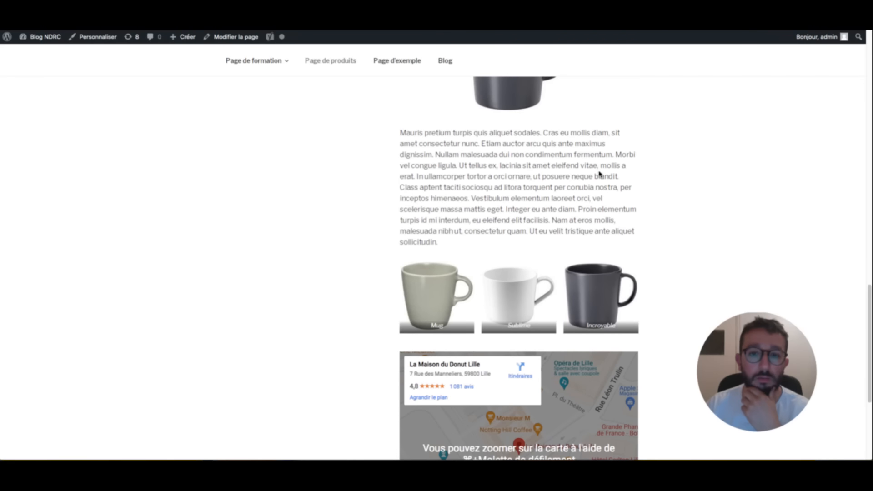
{"action": "scroll", "coordinate": [492, 145], "scroll_direction": "down", "scroll_amount": 5}
{"action": "scroll", "coordinate": [637, 119], "scroll_direction": "up", "scroll_amount": 5}
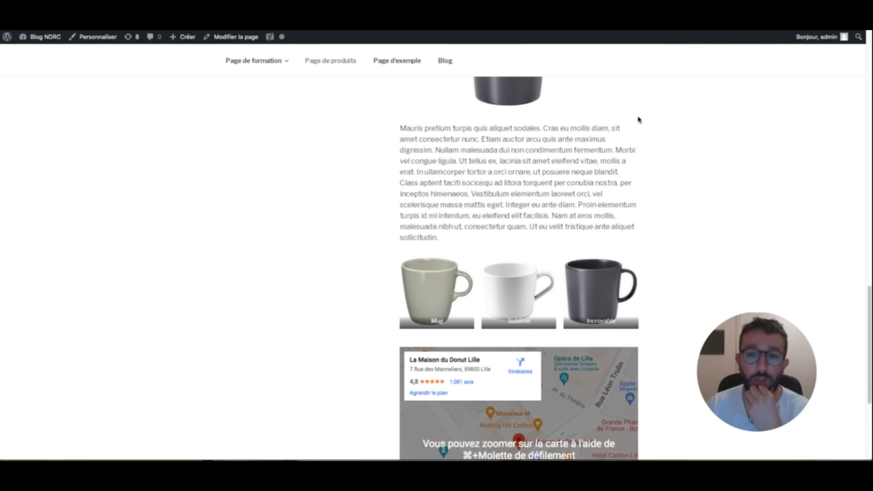
{"action": "scroll", "coordinate": [503, 120], "scroll_direction": "down", "scroll_amount": 5}
{"action": "scroll", "coordinate": [503, 120], "scroll_direction": "up", "scroll_amount": 15}
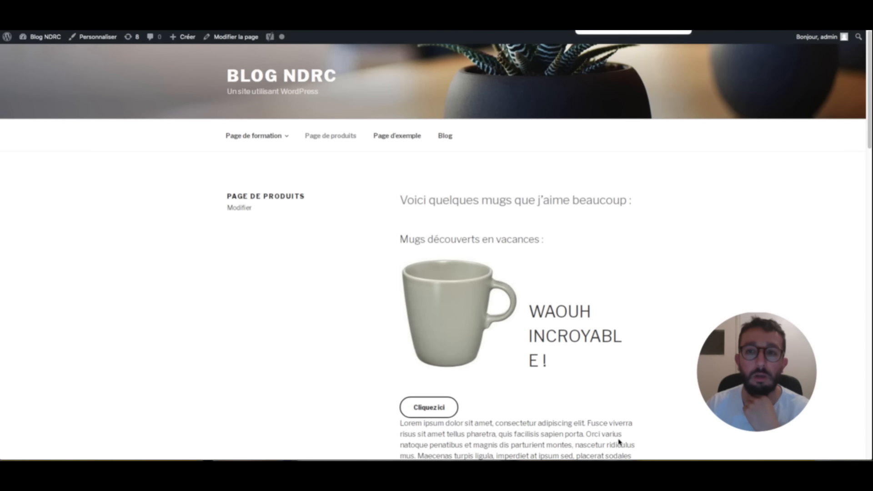
{"action": "left_click", "coordinate": [411, 441]}
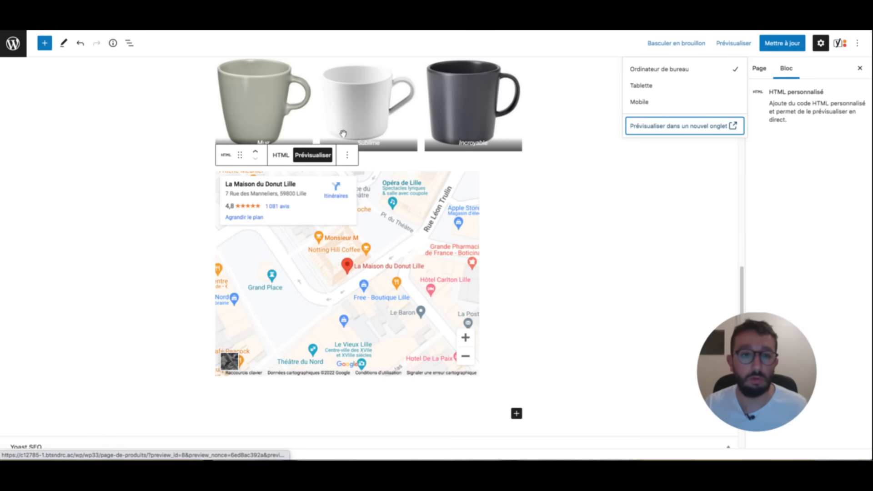
{"action": "key", "text": "super+Tab"}
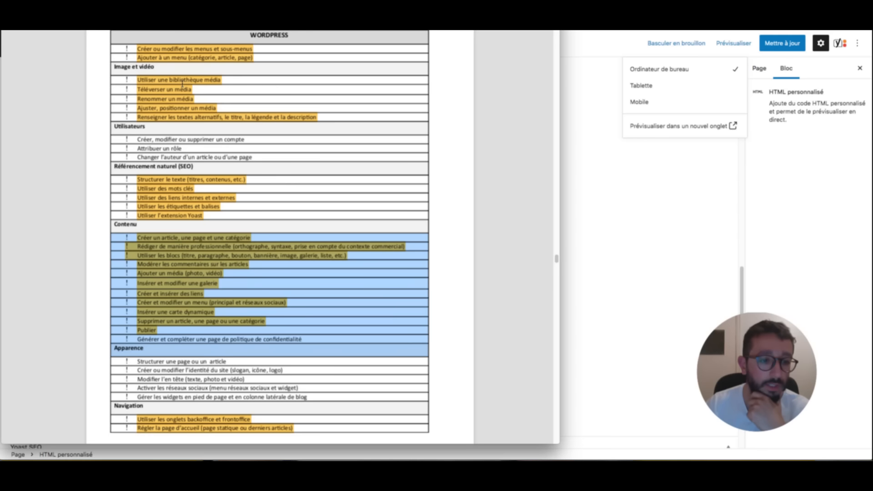
- Highlight the 'Générer et compléter une page de politique de confidentialité' row in yellow
{"action": "left_click_drag", "start_coordinate": [304, 91], "coordinate": [147, 89]}
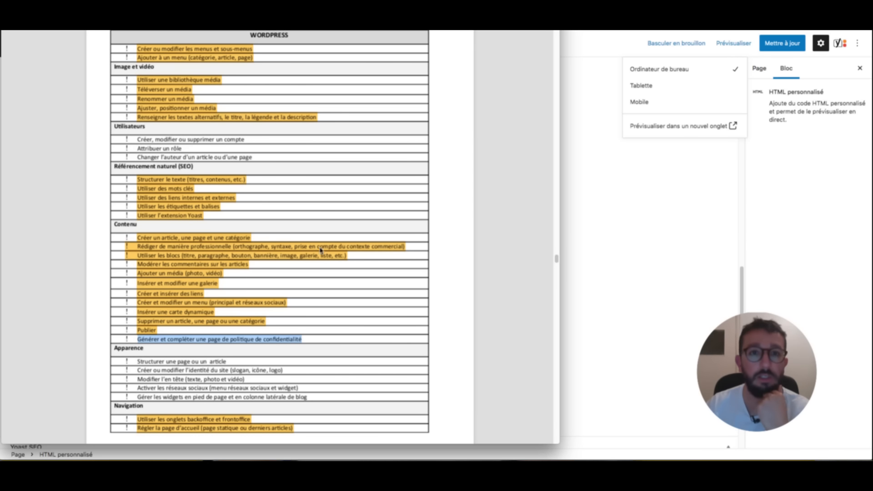
{"action": "left_click", "coordinate": [382, 431]}
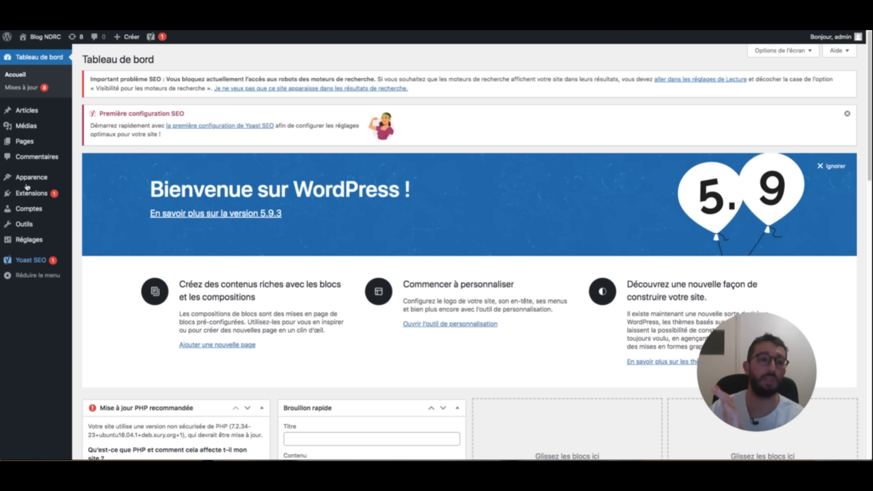
- Restore the Politique de confidentialité page from Privacy settings, publish it, and return to Pages
{"action": "mouse_move", "coordinate": [35, 240]}
{"action": "left_click", "coordinate": [111, 319]}
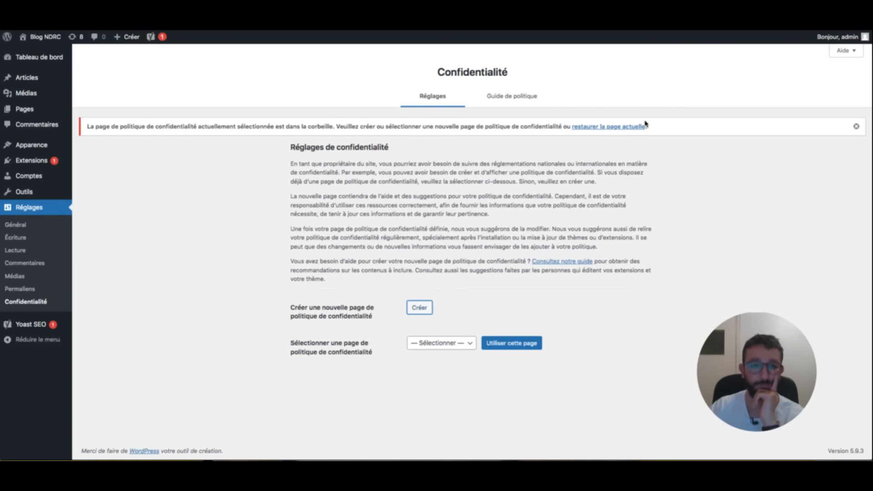
{"action": "left_click", "coordinate": [644, 126]}
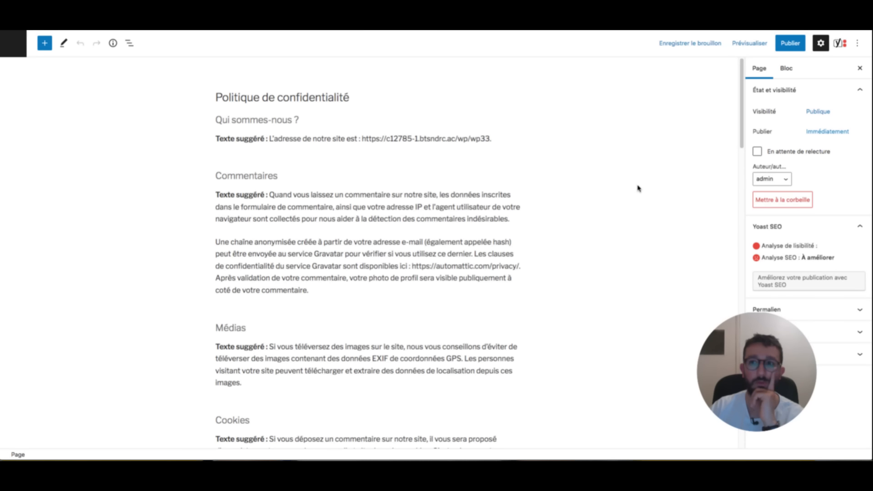
{"action": "scroll", "coordinate": [639, 189], "scroll_direction": "down", "scroll_amount": 20}
{"action": "scroll", "coordinate": [638, 189], "scroll_direction": "up", "scroll_amount": 20}
{"action": "left_click", "coordinate": [790, 42]}
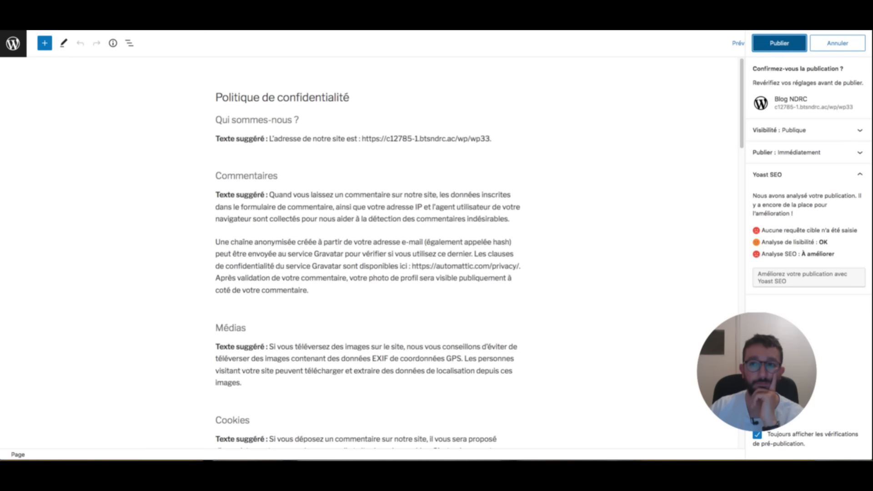
{"action": "left_click", "coordinate": [789, 43]}
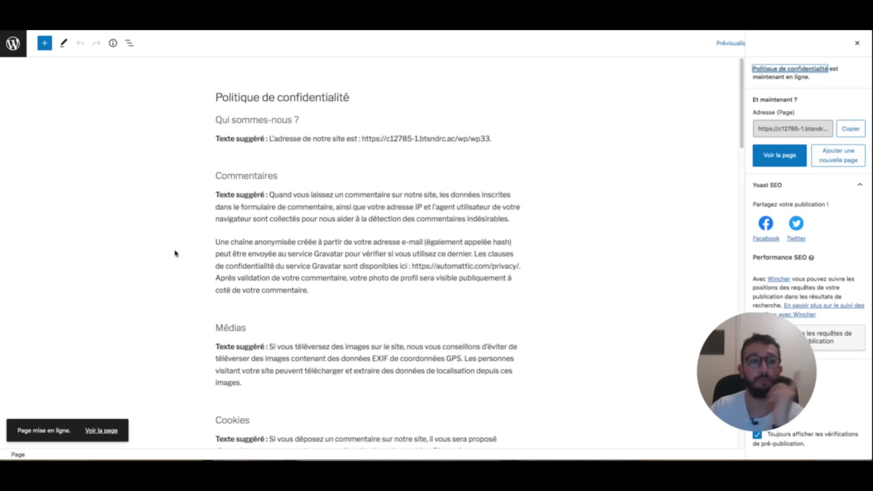
{"action": "left_click", "coordinate": [20, 43]}
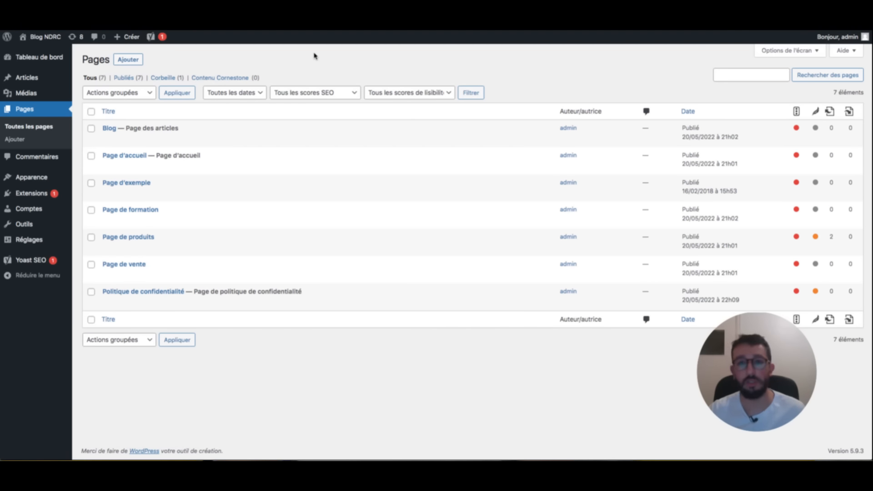
- Highlight the 'Structurer une page ou un article' checklist row in yellow, then return to the dashboard
{"action": "key", "text": "super+Tab"}
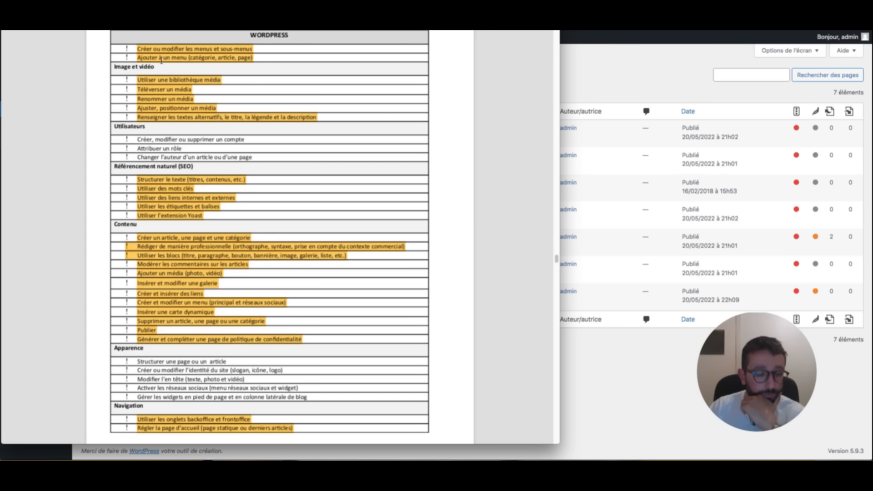
{"action": "left_click_drag", "start_coordinate": [231, 67], "coordinate": [141, 67]}
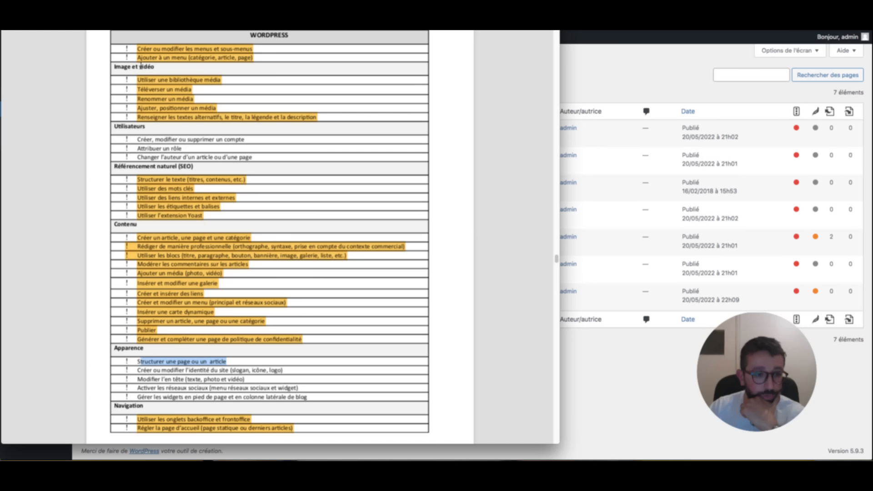
{"action": "left_click", "coordinate": [379, 438]}
{"action": "left_click", "coordinate": [219, 57]}
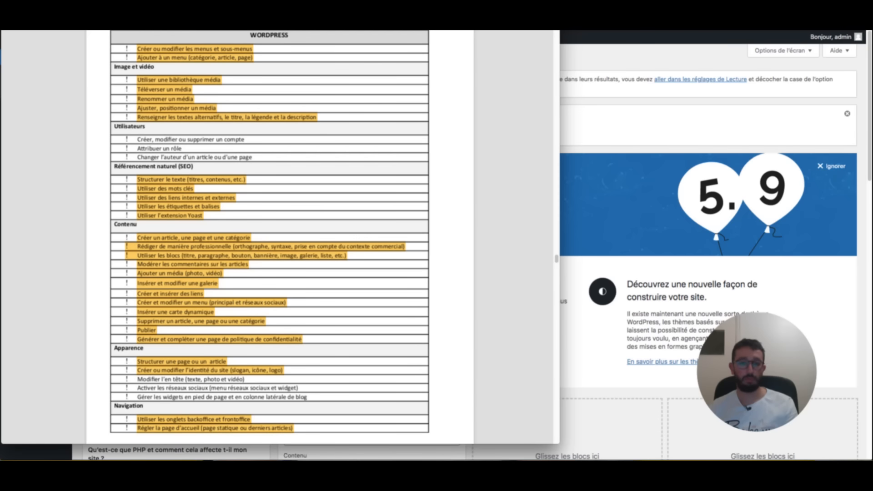
{"action": "left_click", "coordinate": [606, 56]}
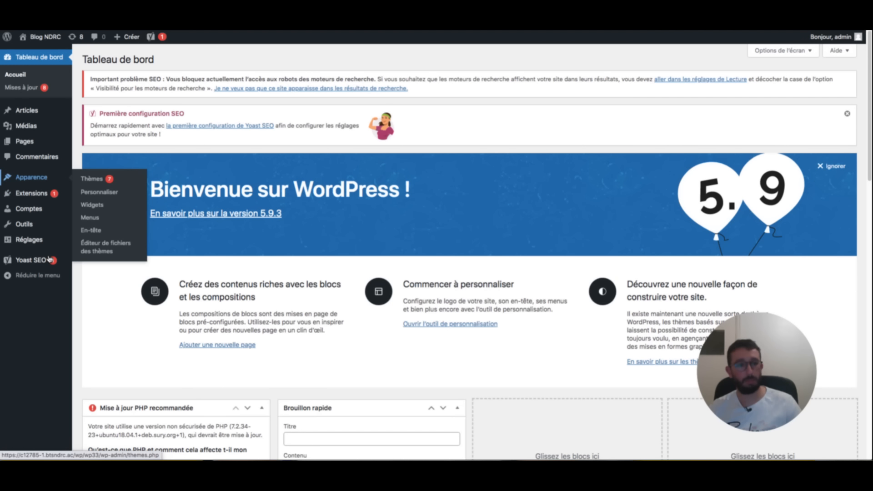
- Leave the customizer for the dashboard, then visit the Blog NDRC home page
{"action": "left_click", "coordinate": [98, 192]}
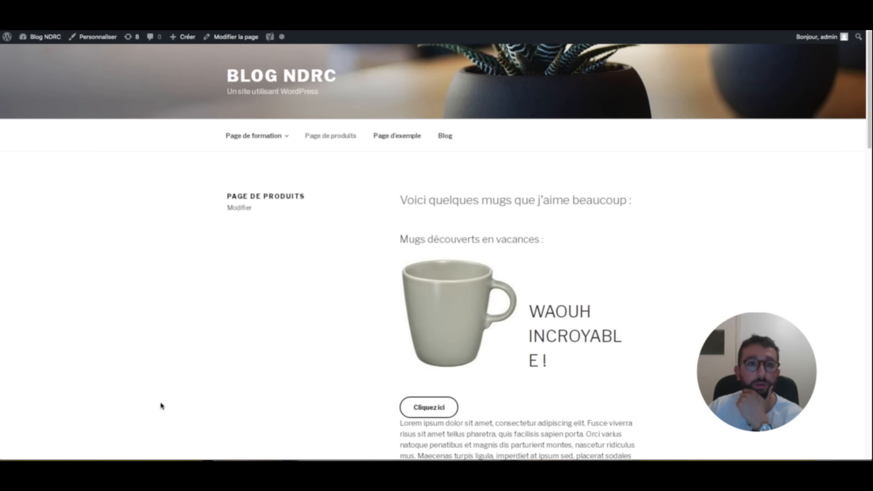
{"action": "left_click", "coordinate": [53, 37]}
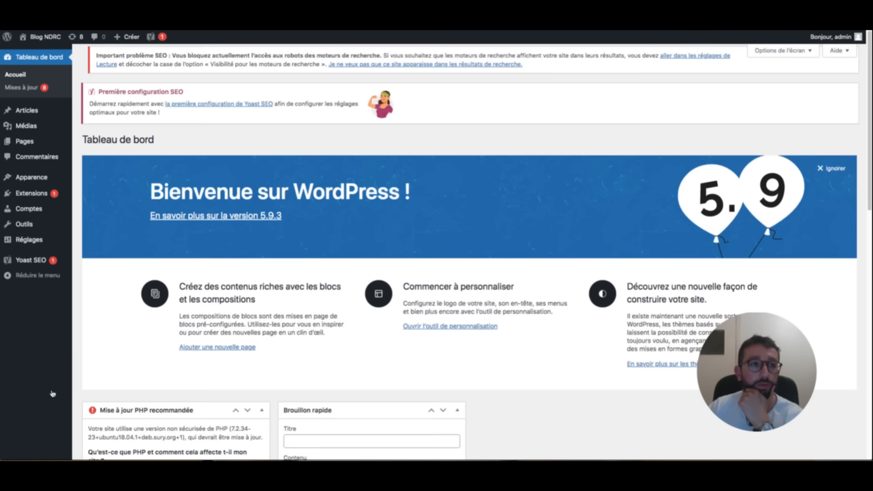
{"action": "mouse_move", "coordinate": [17, 37]}
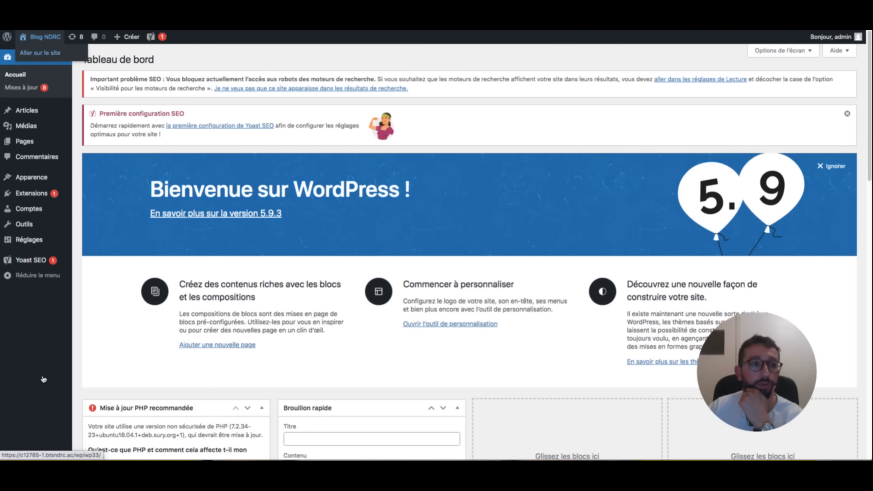
{"action": "left_click", "coordinate": [43, 53]}
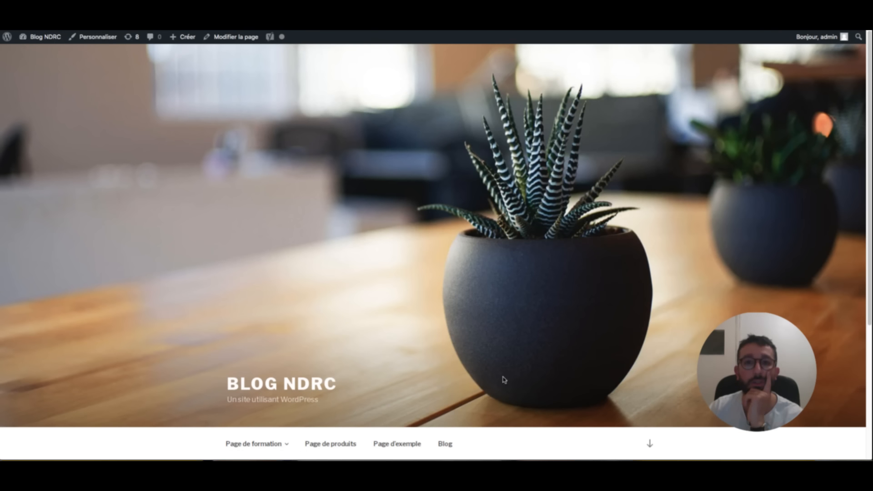
- Set the site title to 'Site super chouette' and the slogan to 'Incroyable site'
{"action": "left_click_drag", "start_coordinate": [415, 30], "coordinate": [417, 113]}
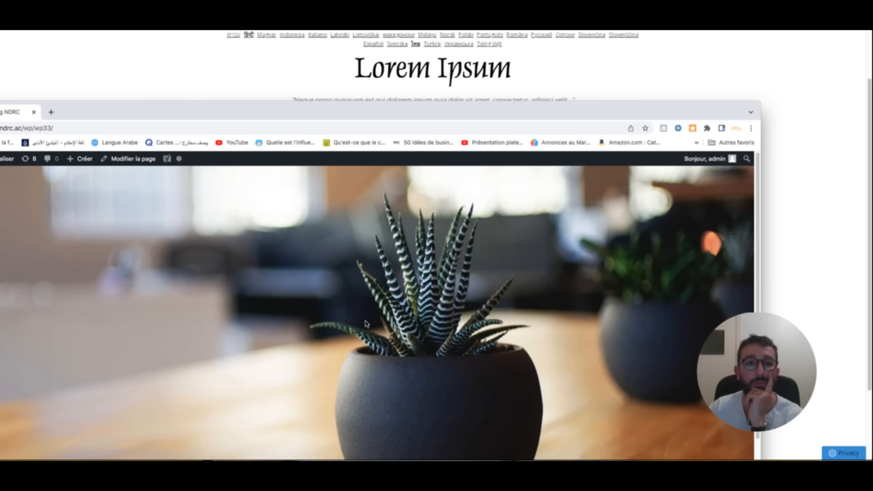
{"action": "left_click_drag", "start_coordinate": [279, 112], "coordinate": [497, 91]}
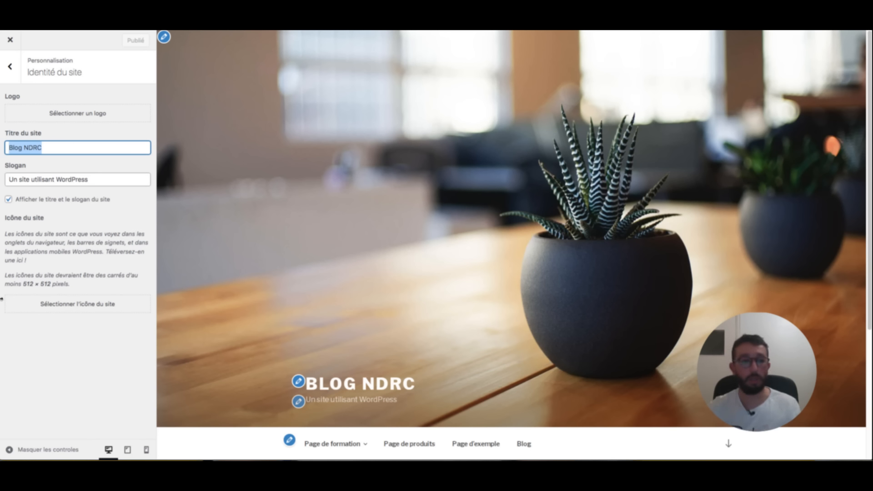
{"action": "type", "text": "Site super chouette"}
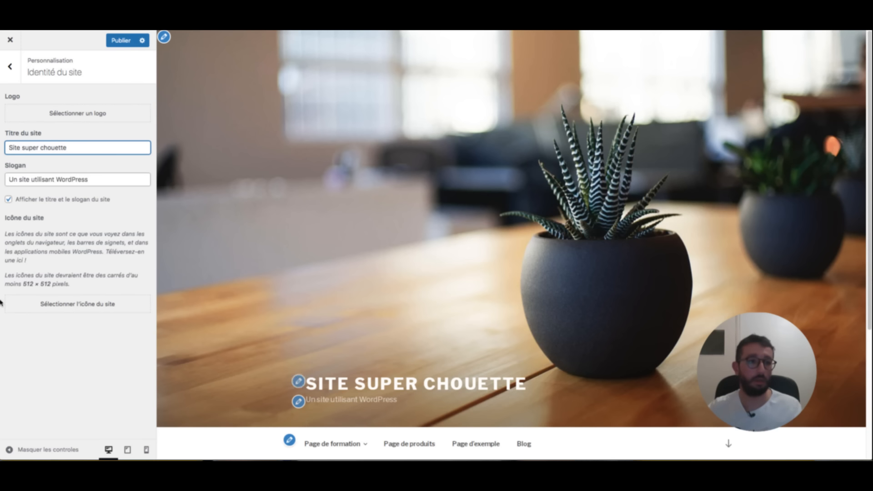
{"action": "key", "text": "Tab"}
{"action": "type", "text": "Incroyb"}
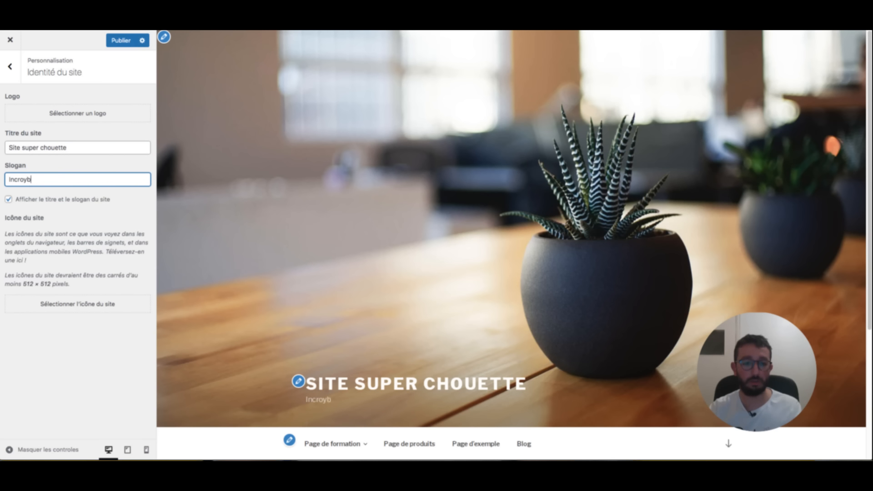
{"action": "key", "text": "BackSpace"}
{"action": "type", "text": "able"}
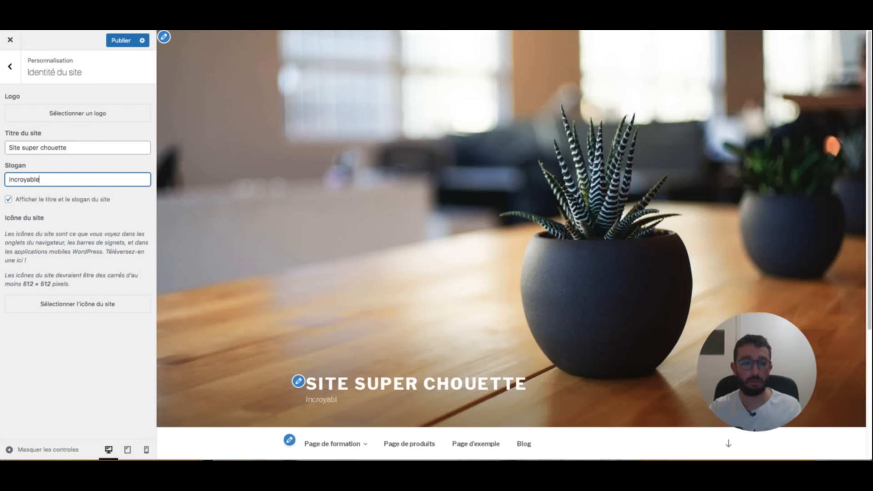
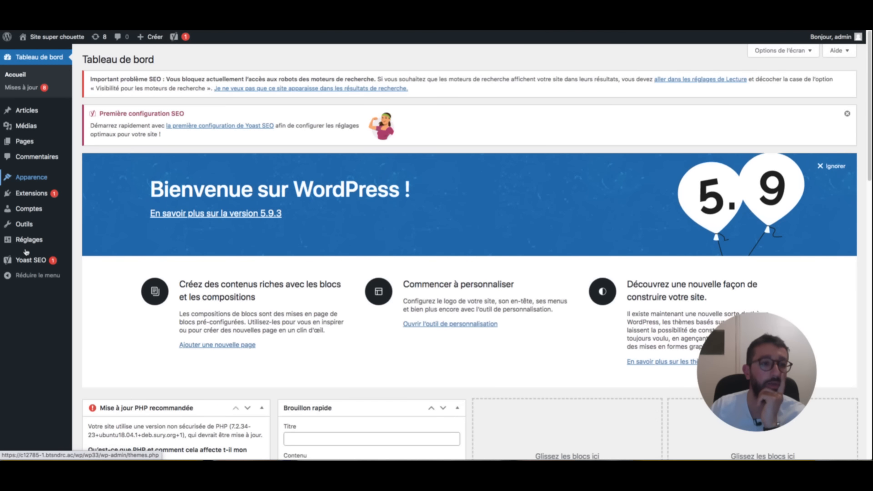
- Open the site customizer and select the 'Modifier l'en tête' line in the checklist
{"action": "mouse_move", "coordinate": [26, 177]}
{"action": "left_click", "coordinate": [91, 179]}
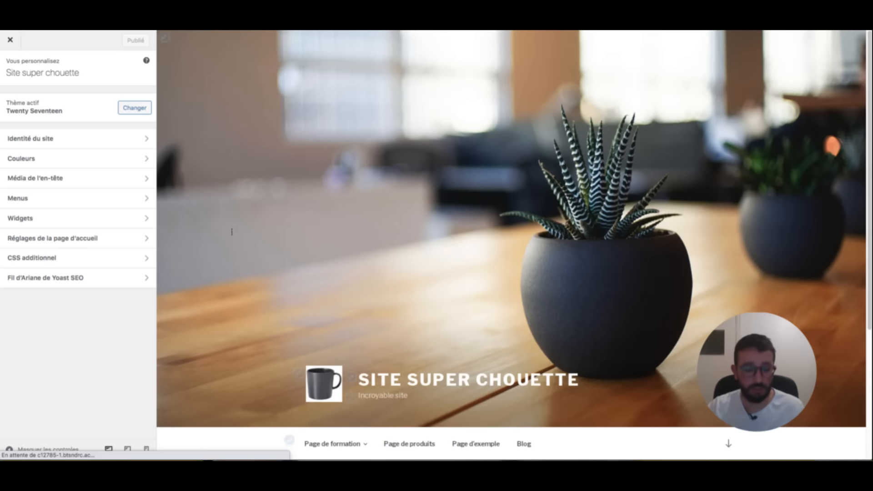
{"action": "key", "text": "super+Tab"}
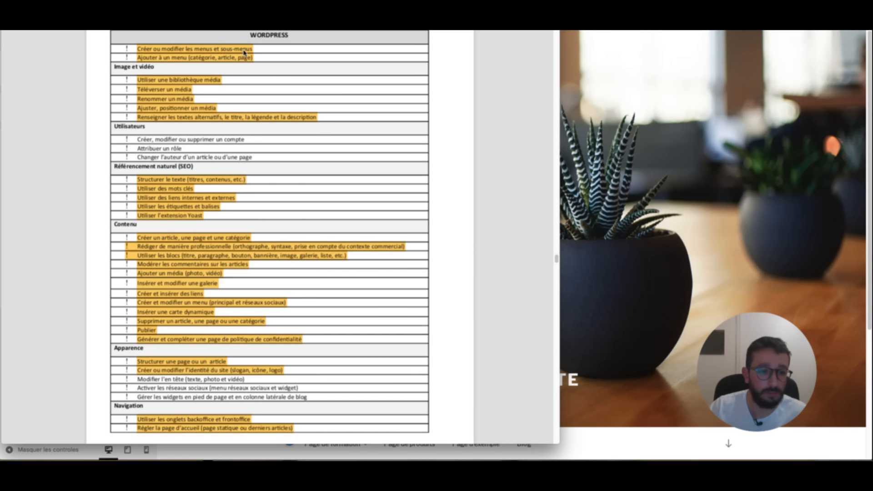
{"action": "left_click_drag", "start_coordinate": [244, 379], "coordinate": [144, 380]}
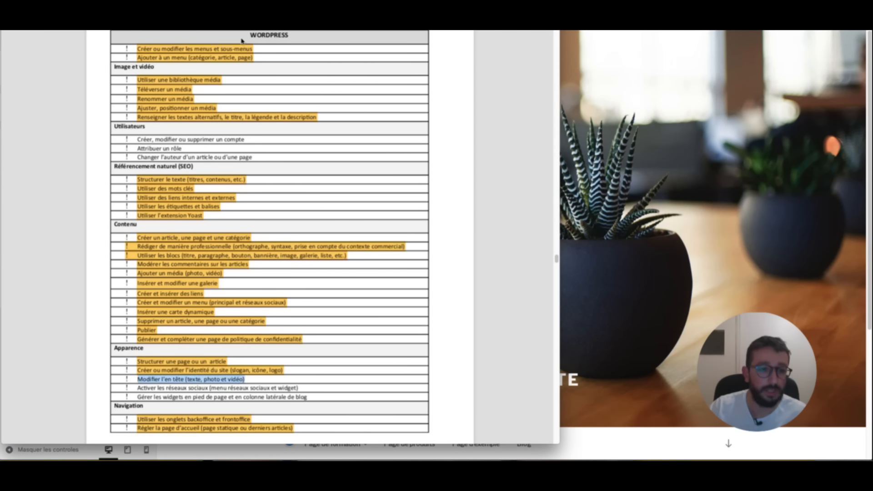
{"action": "key", "text": "super+Tab"}
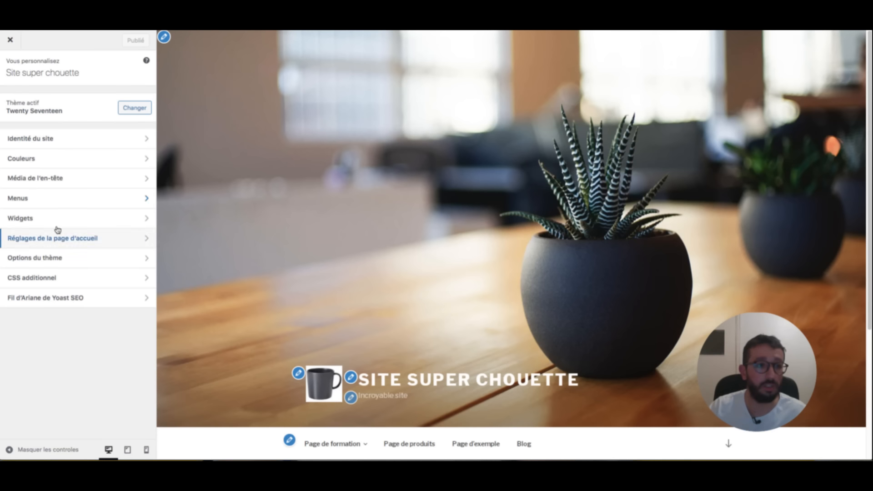
- In header media, hide the current header image and use the suggested plant photo instead
{"action": "left_click", "coordinate": [54, 177]}
{"action": "scroll", "coordinate": [64, 107], "scroll_direction": "down", "scroll_amount": 3}
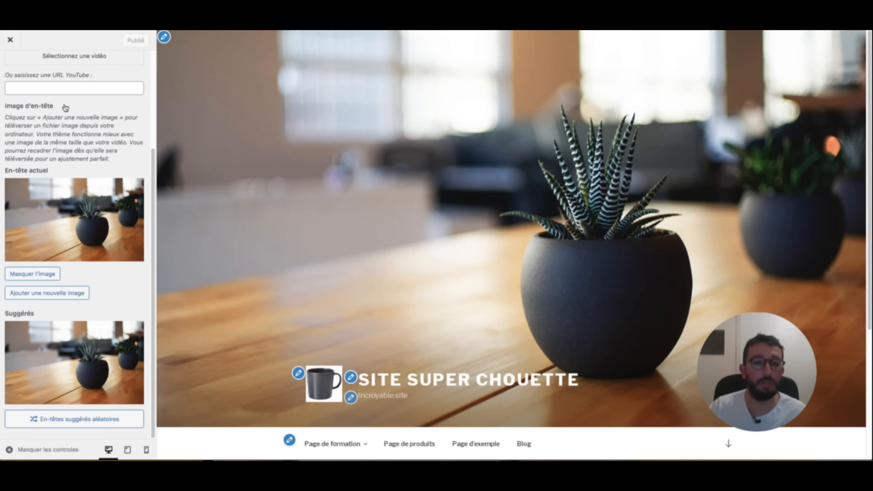
{"action": "left_click", "coordinate": [48, 274]}
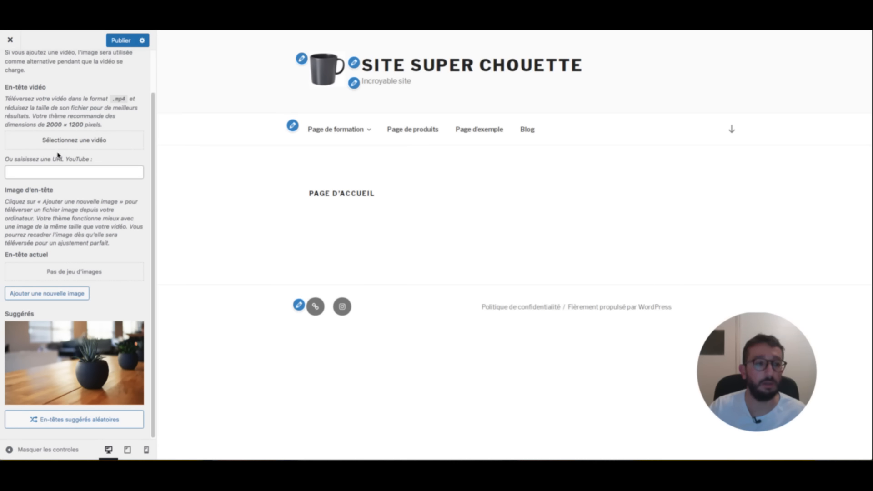
{"action": "left_click", "coordinate": [77, 363]}
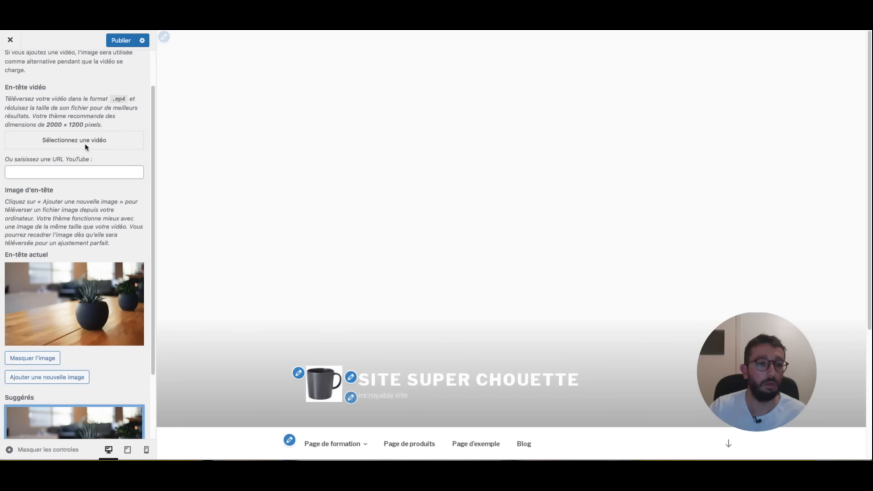
{"action": "scroll", "coordinate": [87, 150], "scroll_direction": "down", "scroll_amount": 2}
{"action": "scroll", "coordinate": [95, 219], "scroll_direction": "up", "scroll_amount": 3}
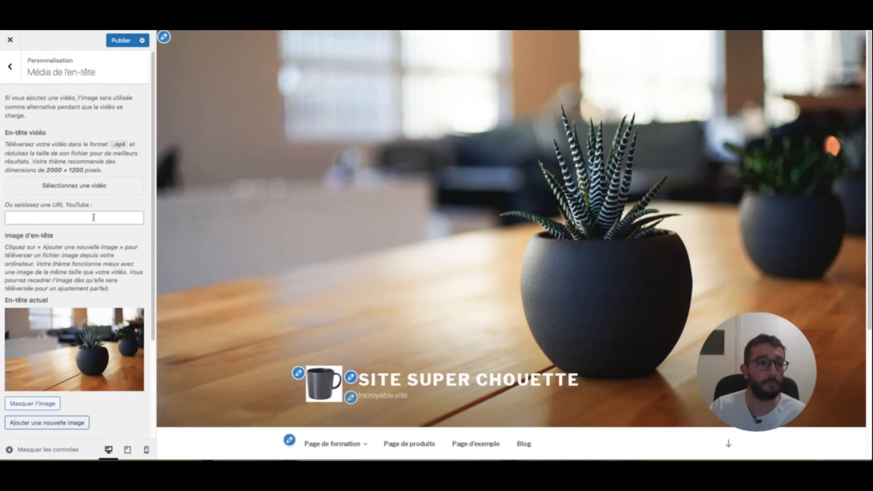
{"action": "scroll", "coordinate": [56, 220], "scroll_direction": "down", "scroll_amount": 1}
{"action": "scroll", "coordinate": [56, 219], "scroll_direction": "up", "scroll_amount": 1}
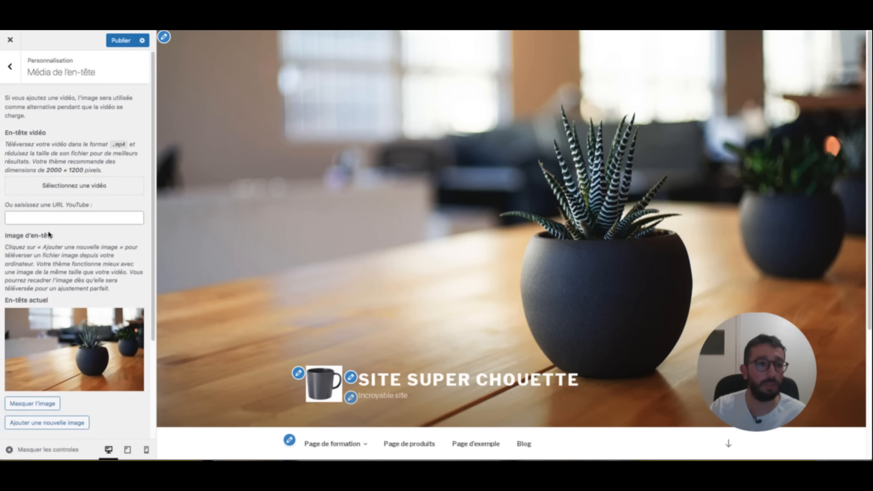
{"action": "scroll", "coordinate": [353, 205], "scroll_direction": "down", "scroll_amount": 4}
{"action": "scroll", "coordinate": [86, 168], "scroll_direction": "down", "scroll_amount": 3}
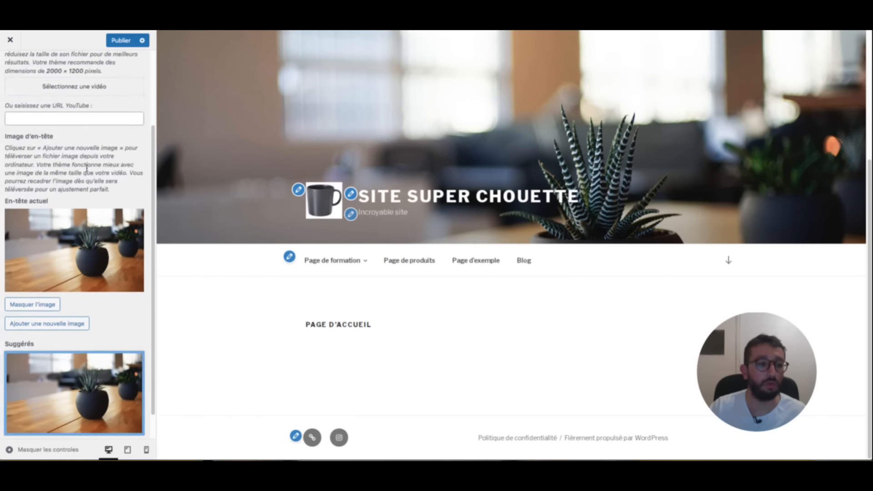
{"action": "scroll", "coordinate": [86, 171], "scroll_direction": "up", "scroll_amount": 3}
- Glance at the checklist, then return to the customizer's main panel
{"action": "key", "text": "super+Tab"}
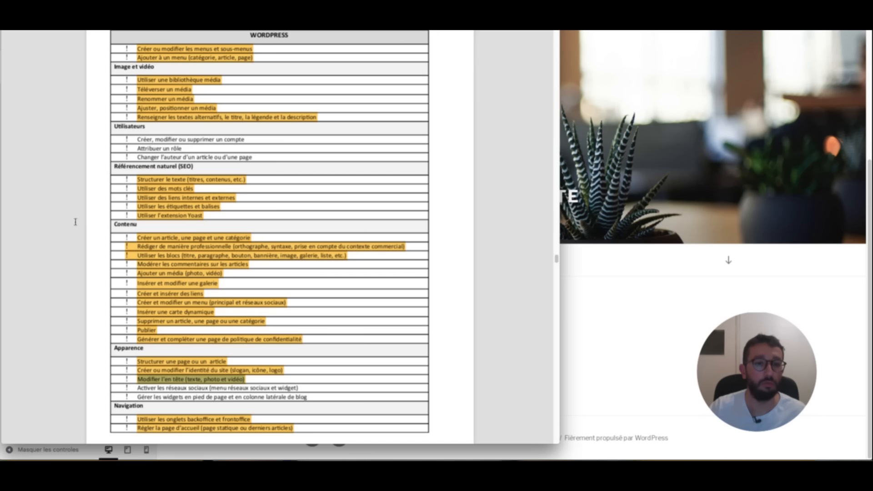
{"action": "key", "text": "super+Tab"}
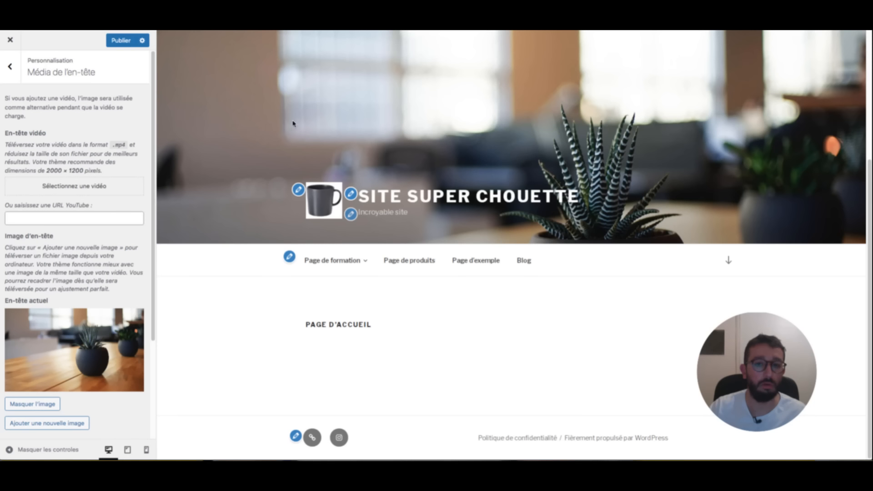
{"action": "scroll", "coordinate": [78, 189], "scroll_direction": "down", "scroll_amount": 3}
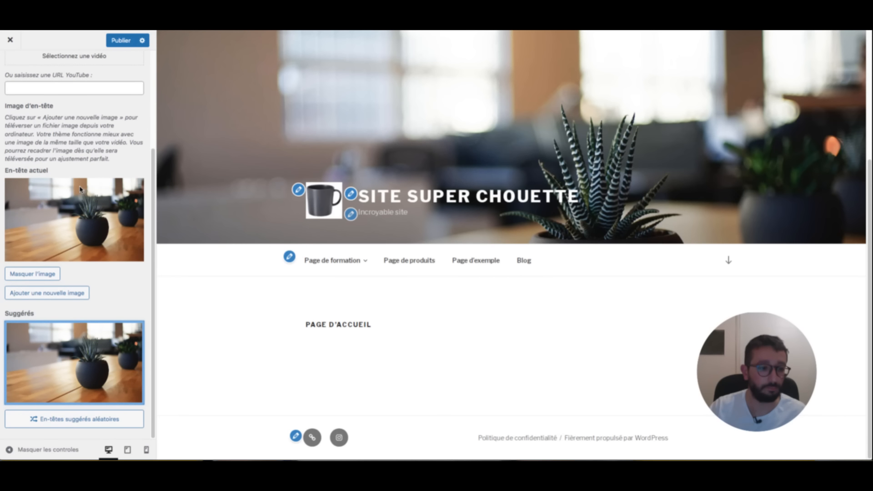
{"action": "scroll", "coordinate": [308, 238], "scroll_direction": "up", "scroll_amount": 4}
{"action": "scroll", "coordinate": [11, 367], "scroll_direction": "up", "scroll_amount": 3}
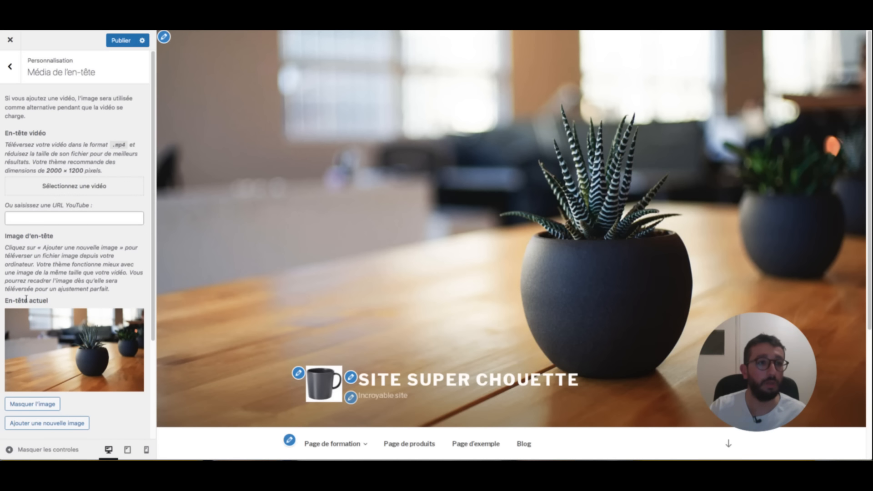
{"action": "key", "text": "Escape"}
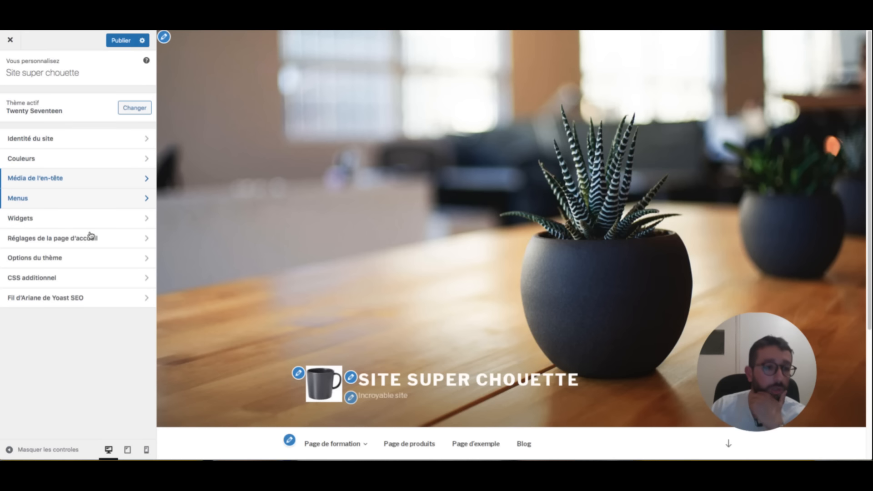
- Highlight the 'Activer les réseaux sociaux' and 'Gérer les widgets' checklist lines in yellow
{"action": "key", "text": "super+Tab"}
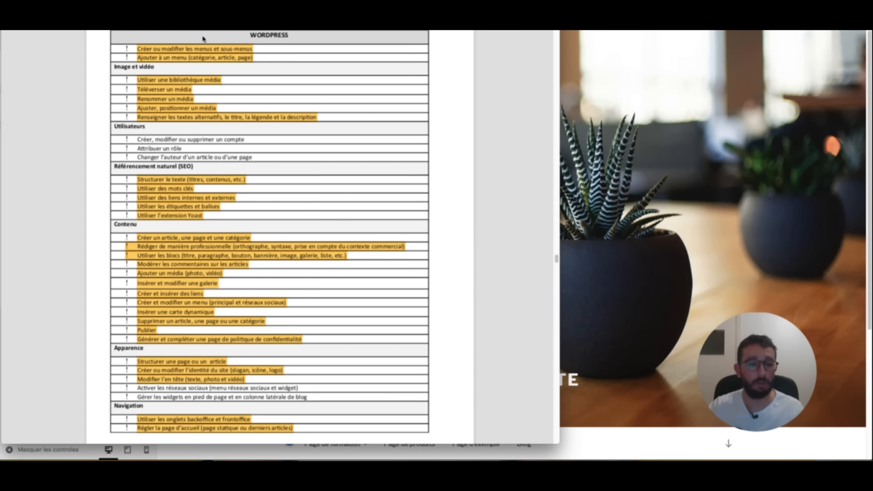
{"action": "left_click_drag", "start_coordinate": [301, 43], "coordinate": [139, 40]}
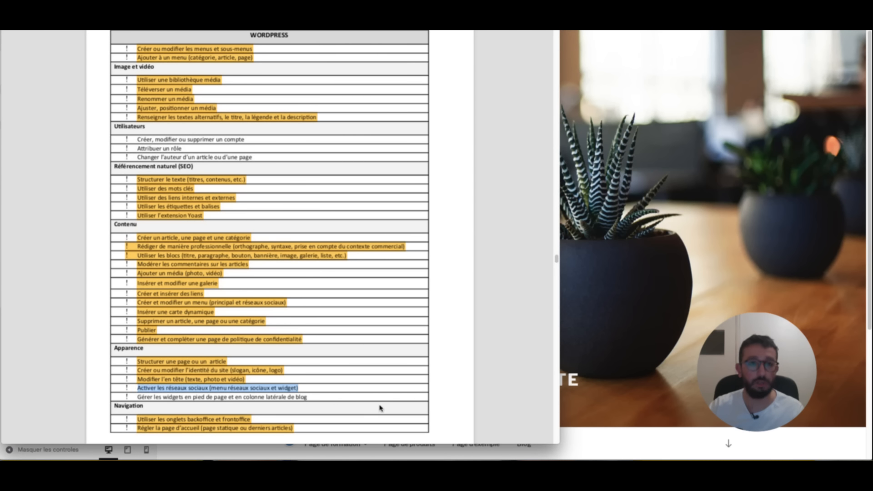
{"action": "left_click", "coordinate": [384, 431]}
{"action": "left_click", "coordinate": [275, 126]}
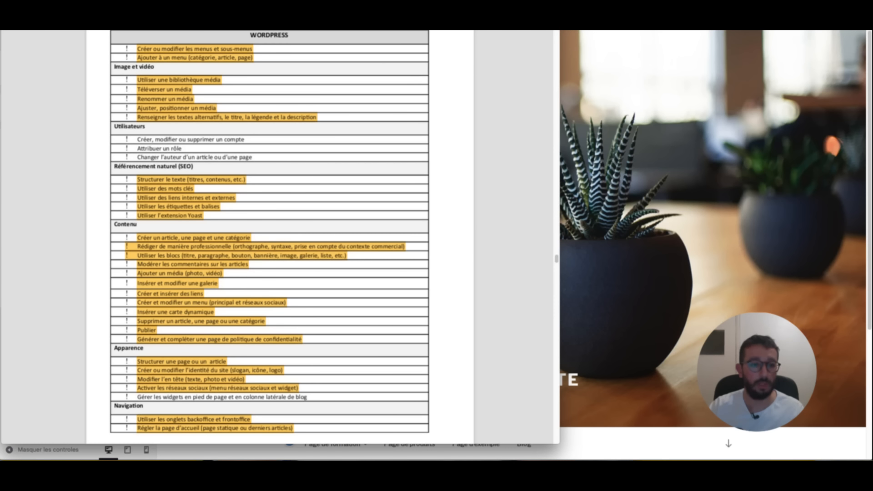
{"action": "left_click_drag", "start_coordinate": [325, 34], "coordinate": [139, 33]}
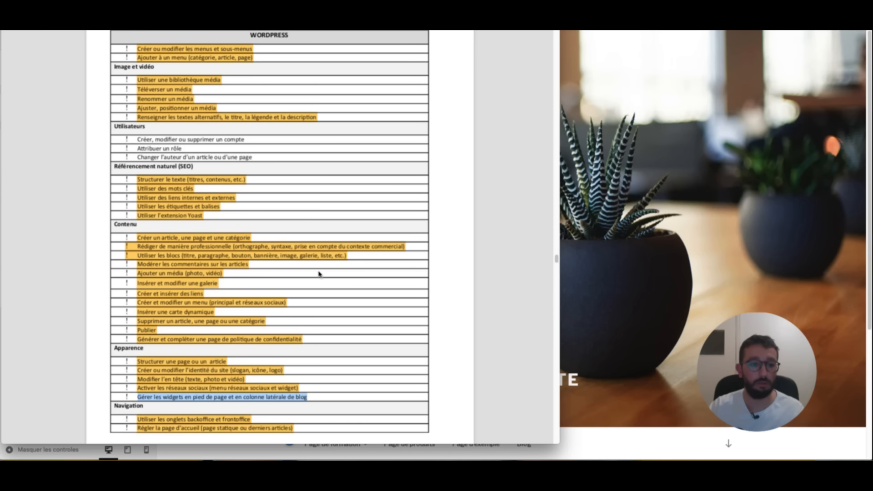
{"action": "left_click", "coordinate": [382, 437]}
{"action": "left_click", "coordinate": [340, 302]}
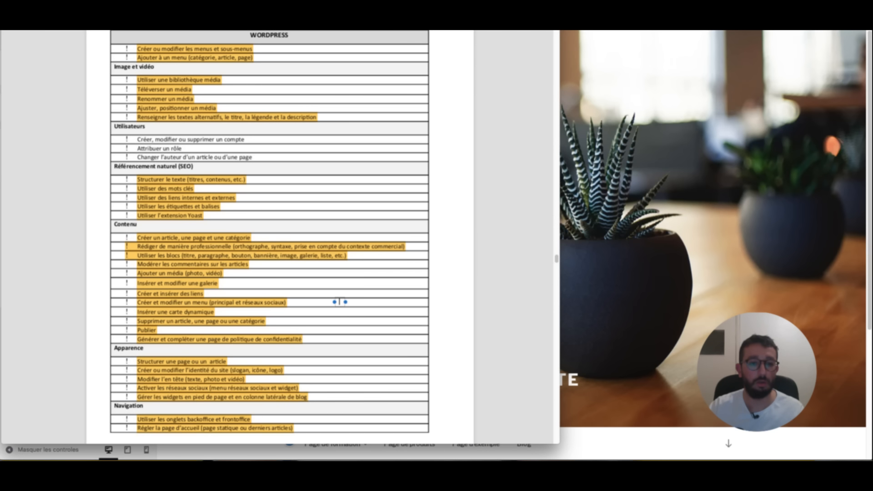
- Reapply the yellow highlight to the widgets line, then go back to the Blog NDRC site
{"action": "left_click", "coordinate": [309, 454]}
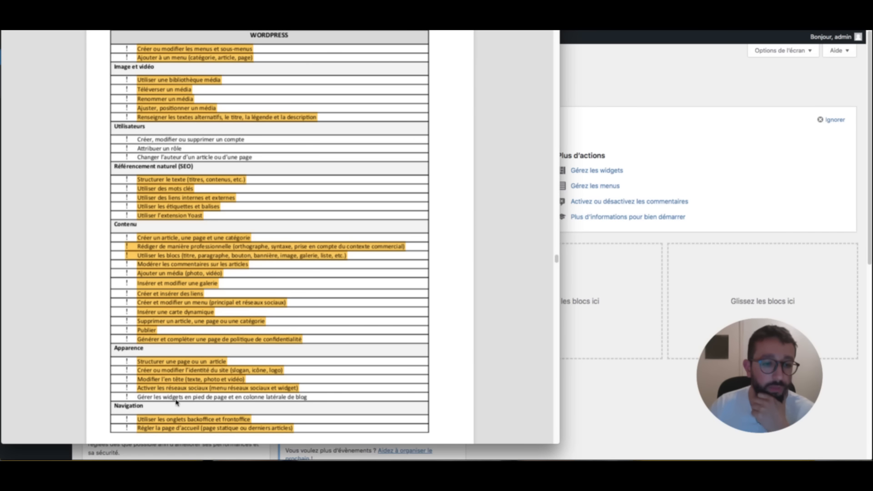
{"action": "left_click_drag", "start_coordinate": [312, 400], "coordinate": [140, 402]}
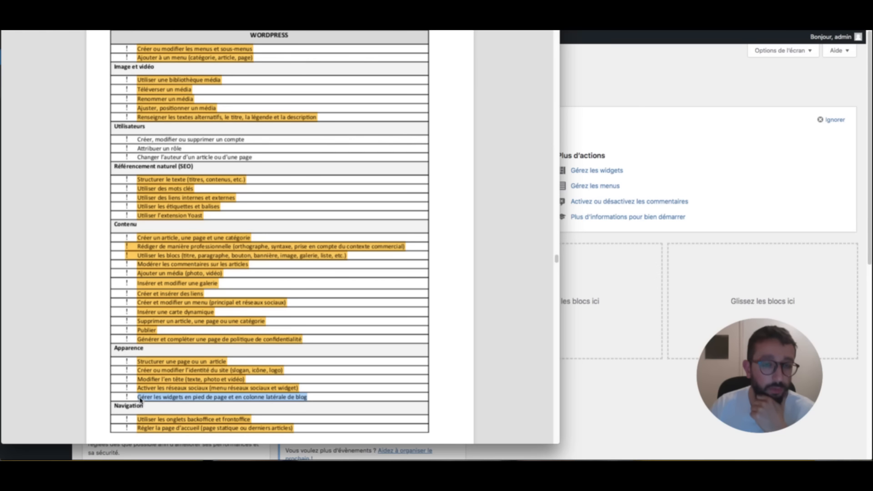
{"action": "key", "text": "ctrl+super+h"}
{"action": "left_click", "coordinate": [363, 398]}
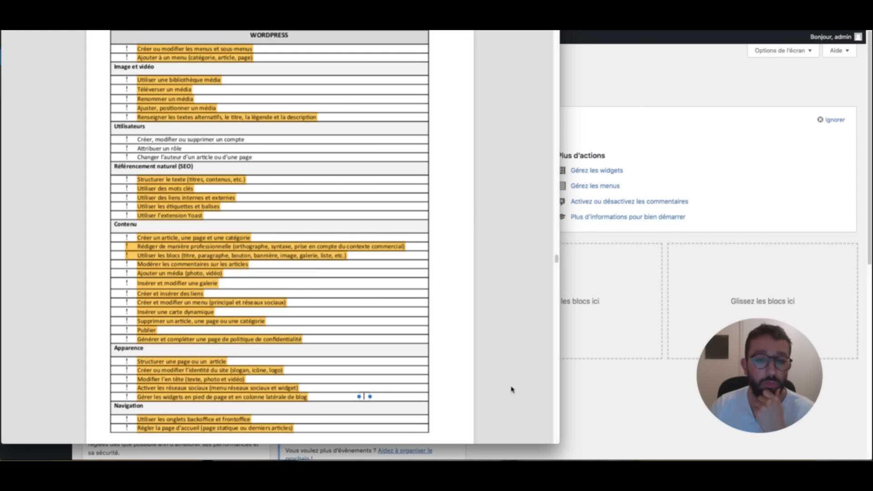
{"action": "left_click", "coordinate": [661, 385]}
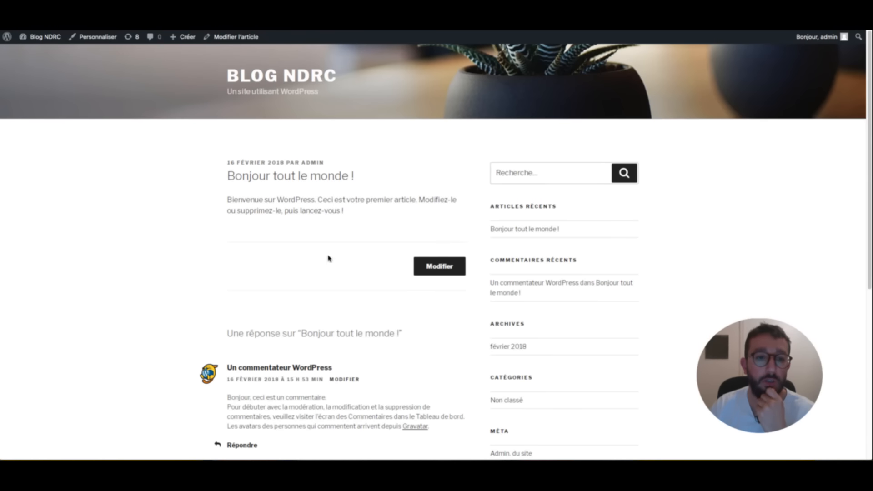
{"action": "scroll", "coordinate": [326, 263], "scroll_direction": "down", "scroll_amount": 6}
{"action": "scroll", "coordinate": [325, 267], "scroll_direction": "up", "scroll_amount": 6}
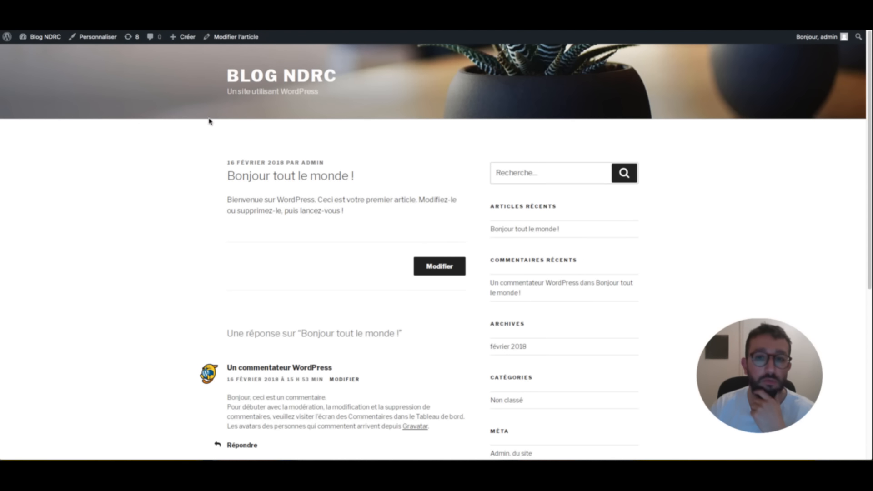
- View the 'Bonjour tout le monde !' article and its sidebar on the Blog NDRC front page
{"action": "left_click", "coordinate": [296, 82]}
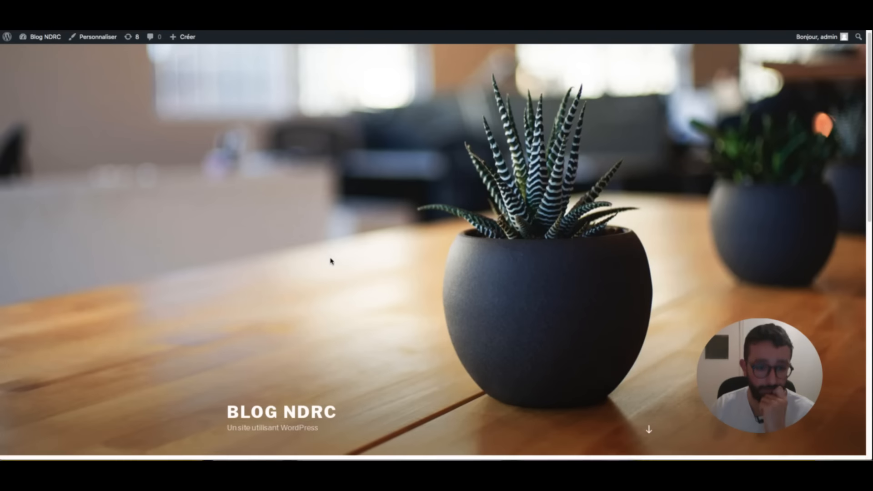
{"action": "scroll", "coordinate": [330, 261], "scroll_direction": "down", "scroll_amount": 5}
{"action": "left_click", "coordinate": [320, 237]}
{"action": "scroll", "coordinate": [514, 259], "scroll_direction": "down", "scroll_amount": 4}
{"action": "scroll", "coordinate": [505, 237], "scroll_direction": "up", "scroll_amount": 4}
{"action": "scroll", "coordinate": [515, 273], "scroll_direction": "down", "scroll_amount": 4}
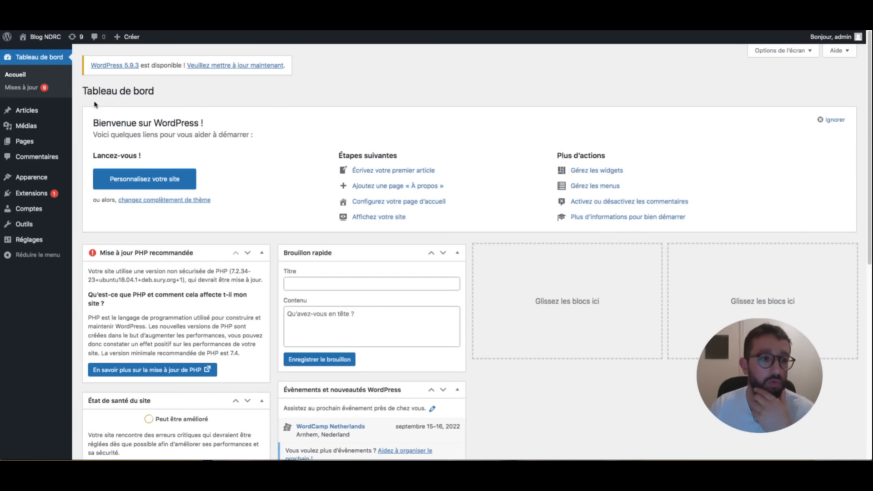
- Delete the Archives widget from Colonne latérale du blog and reload the blog
{"action": "mouse_move", "coordinate": [32, 179]}
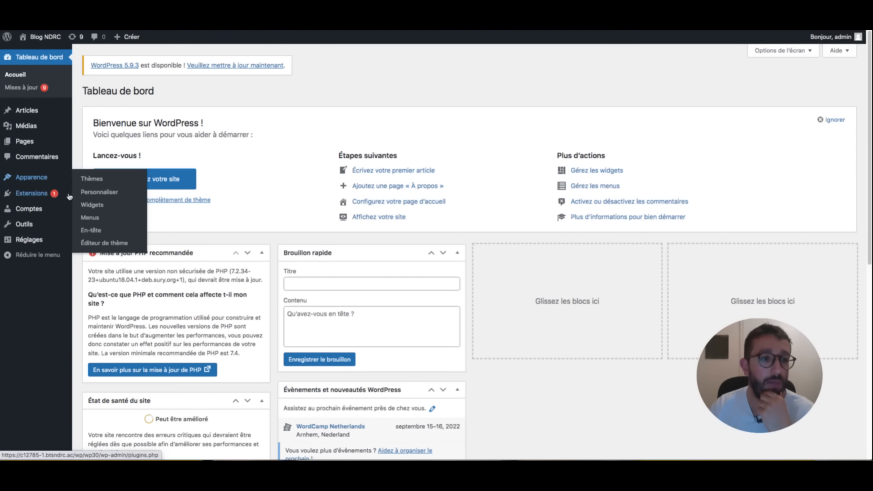
{"action": "left_click", "coordinate": [85, 206]}
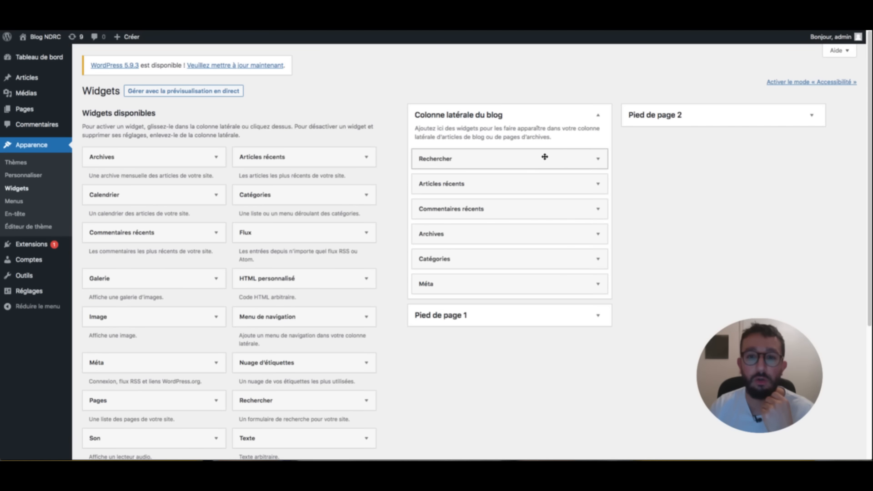
{"action": "left_click", "coordinate": [570, 162]}
{"action": "left_click", "coordinate": [570, 162]}
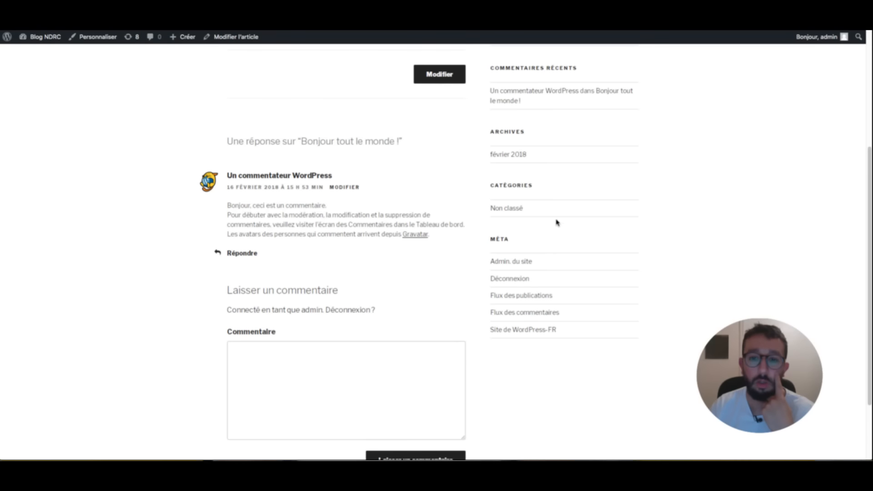
{"action": "scroll", "coordinate": [540, 253], "scroll_direction": "up", "scroll_amount": 3}
{"action": "scroll", "coordinate": [535, 91], "scroll_direction": "up", "scroll_amount": 1}
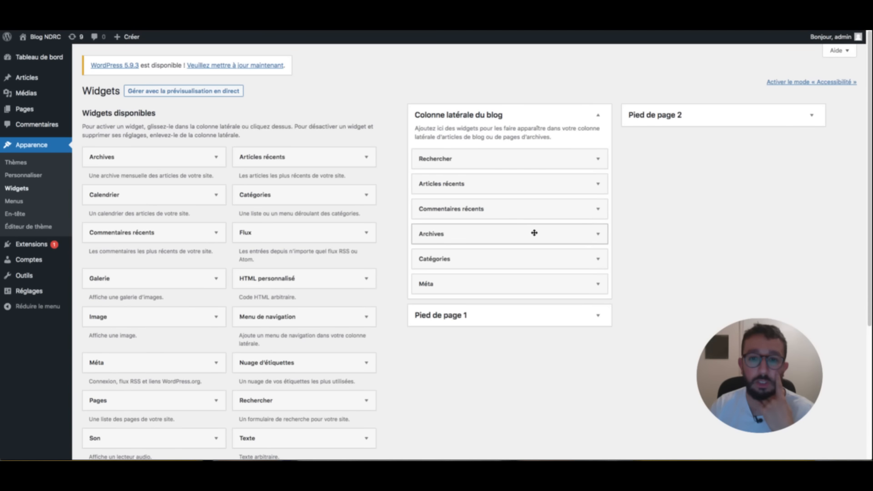
{"action": "left_click", "coordinate": [534, 233]}
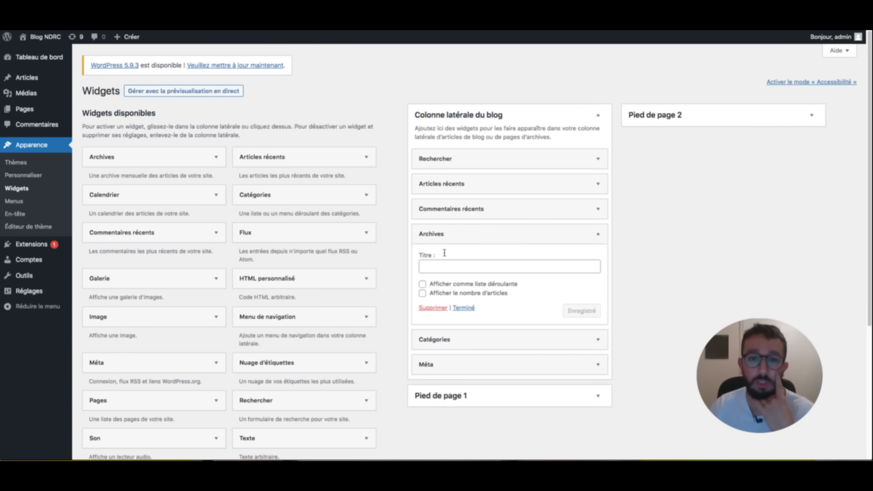
{"action": "left_click", "coordinate": [434, 308]}
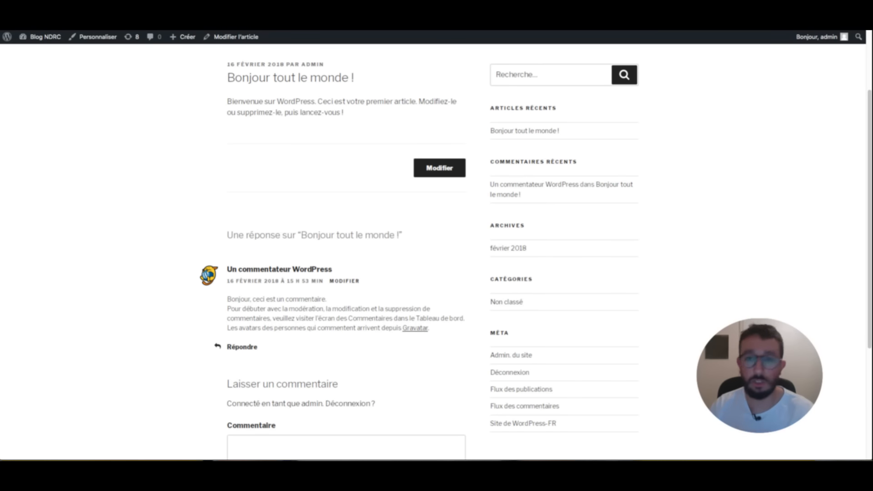
{"action": "key", "text": "super+r"}
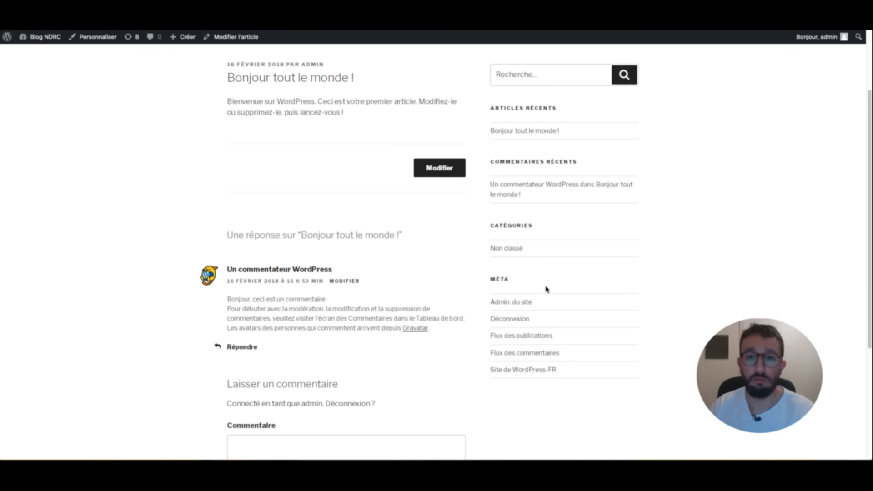
- Delete the Méta widget from the blog sidebar and reload to confirm it's gone
{"action": "scroll", "coordinate": [525, 205], "scroll_direction": "up", "scroll_amount": 2}
{"action": "scroll", "coordinate": [524, 203], "scroll_direction": "down", "scroll_amount": 2}
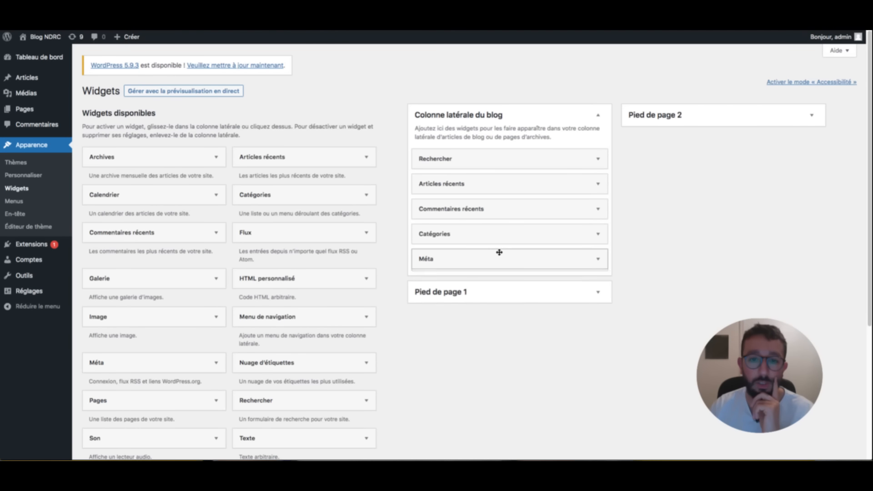
{"action": "left_click", "coordinate": [499, 256]}
{"action": "left_click", "coordinate": [434, 308]}
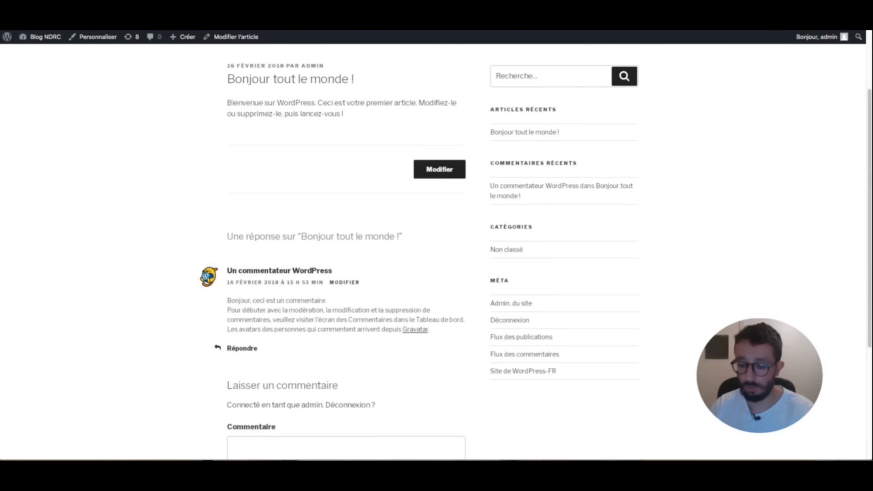
{"action": "key", "text": "super+r"}
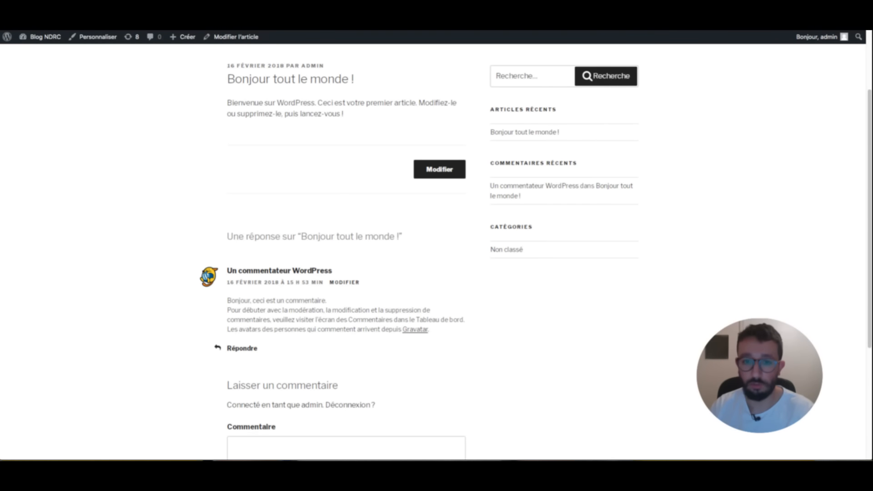
{"action": "scroll", "coordinate": [525, 286], "scroll_direction": "up", "scroll_amount": 3}
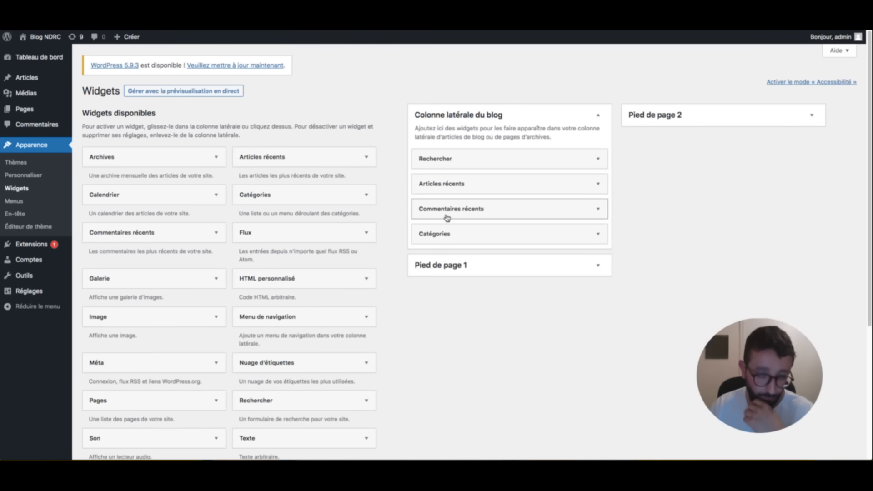
- Add a Rechercher widget and an Archives widget below it in Pied de page 1
{"action": "left_click", "coordinate": [22, 190]}
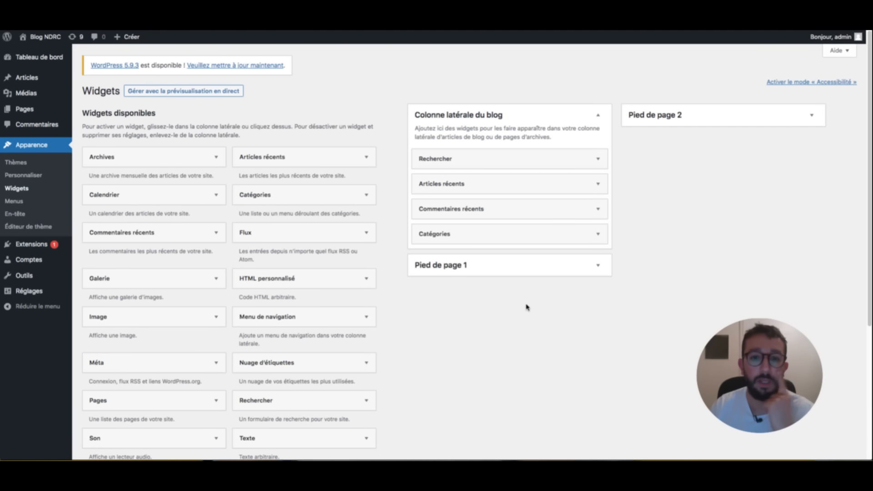
{"action": "left_click", "coordinate": [565, 268]}
{"action": "left_click", "coordinate": [568, 267]}
{"action": "left_click", "coordinate": [570, 268]}
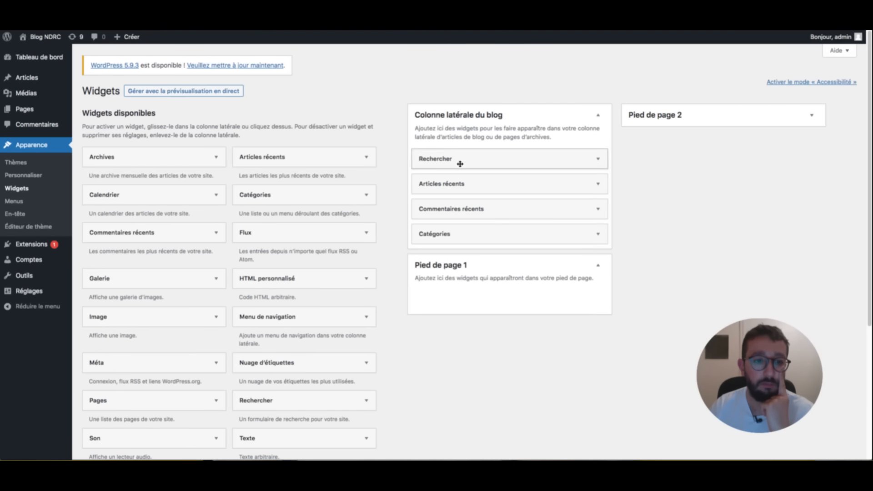
{"action": "scroll", "coordinate": [476, 247], "scroll_direction": "down", "scroll_amount": 2}
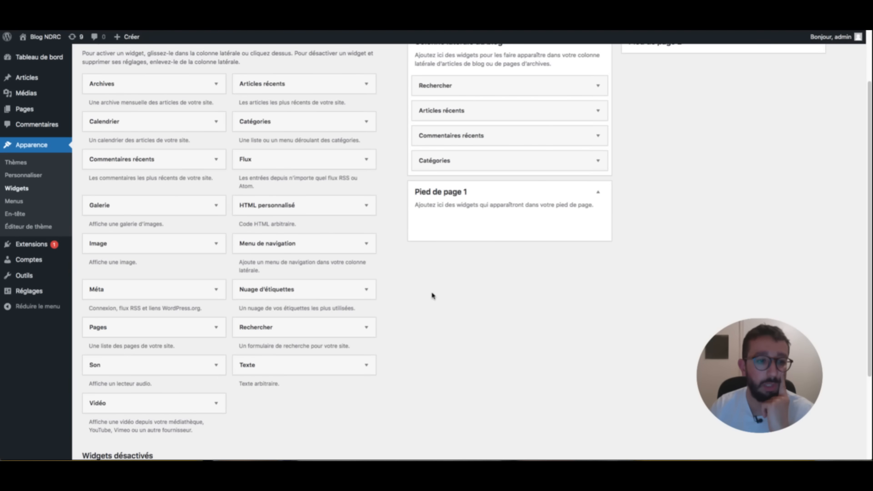
{"action": "scroll", "coordinate": [432, 296], "scroll_direction": "up", "scroll_amount": 1}
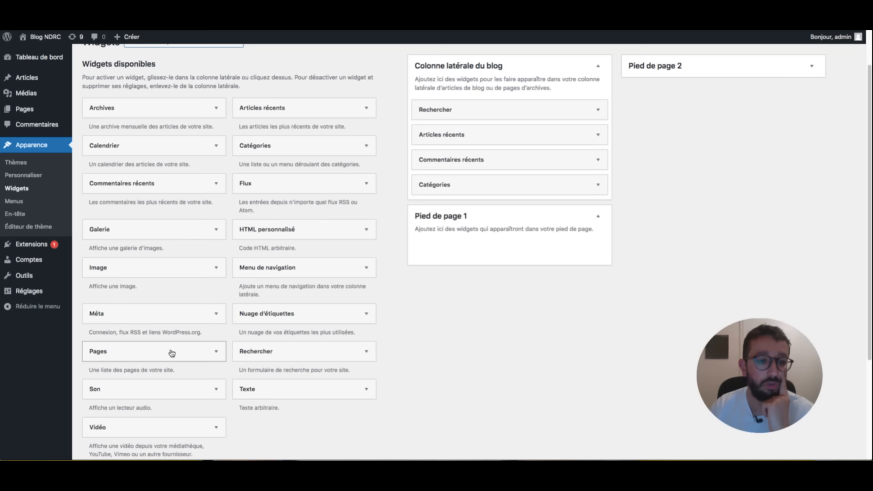
{"action": "left_click_drag", "start_coordinate": [255, 352], "coordinate": [477, 248]}
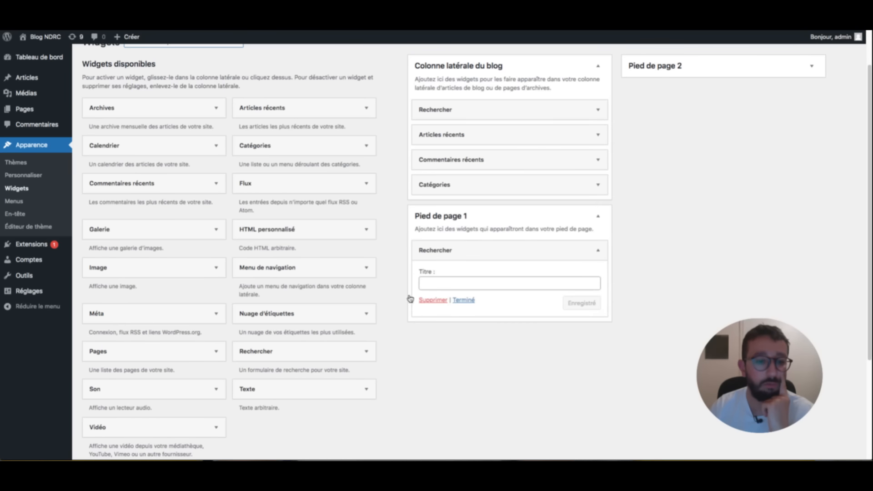
{"action": "scroll", "coordinate": [153, 382], "scroll_direction": "up", "scroll_amount": 1}
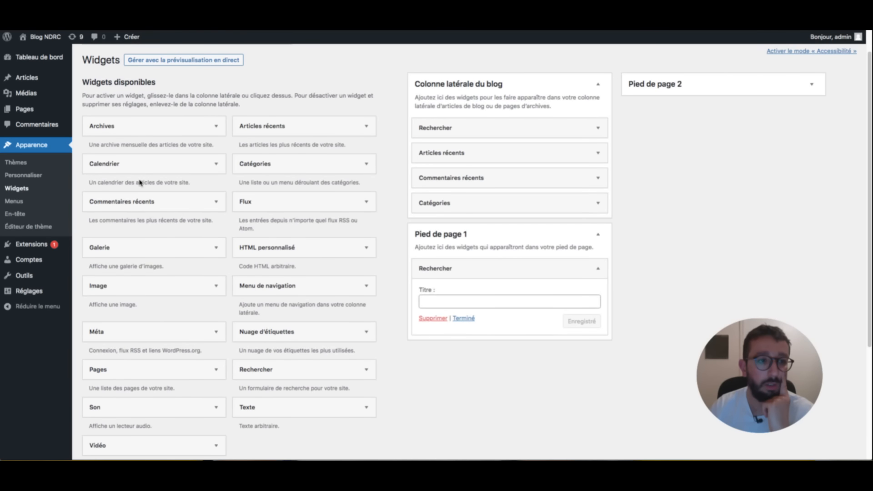
{"action": "left_click_drag", "start_coordinate": [139, 132], "coordinate": [522, 357]}
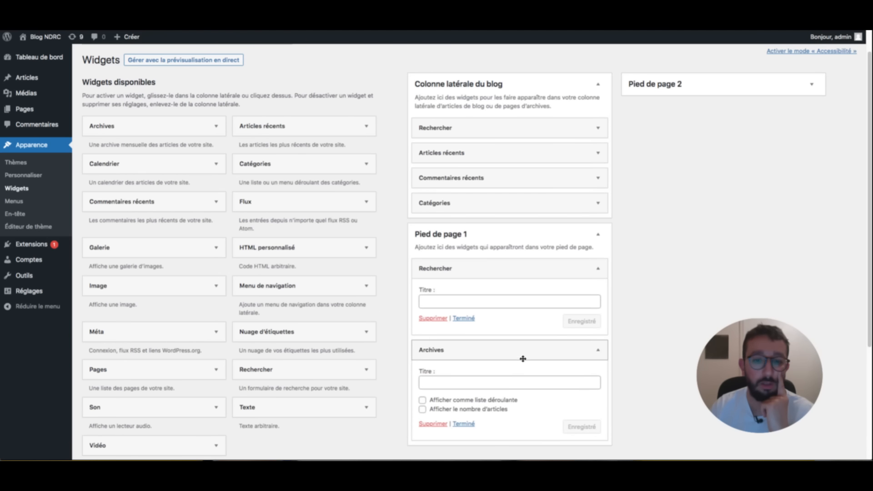
- Title the widgets 'Barre de recherche' and 'Archives de mon blog' and save both
{"action": "left_click", "coordinate": [437, 308]}
{"action": "type", "text": "Barre de"}
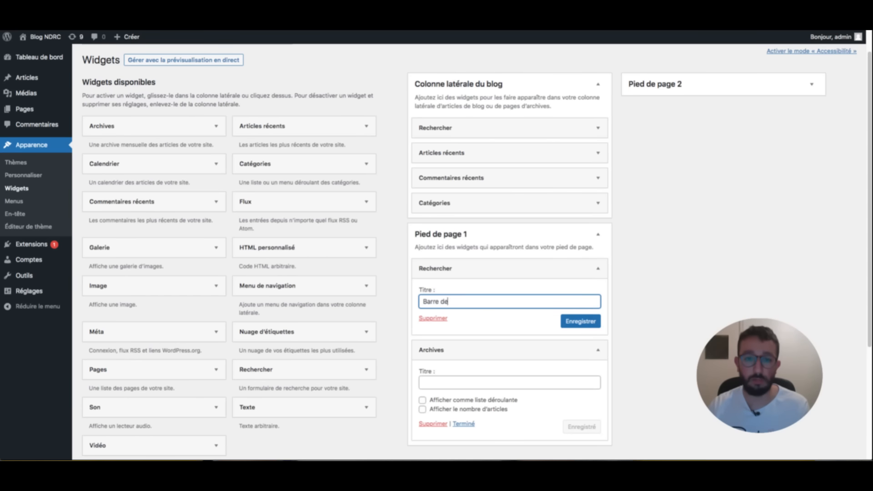
{"action": "type", "text": " recherche"}
{"action": "left_click", "coordinate": [500, 382]}
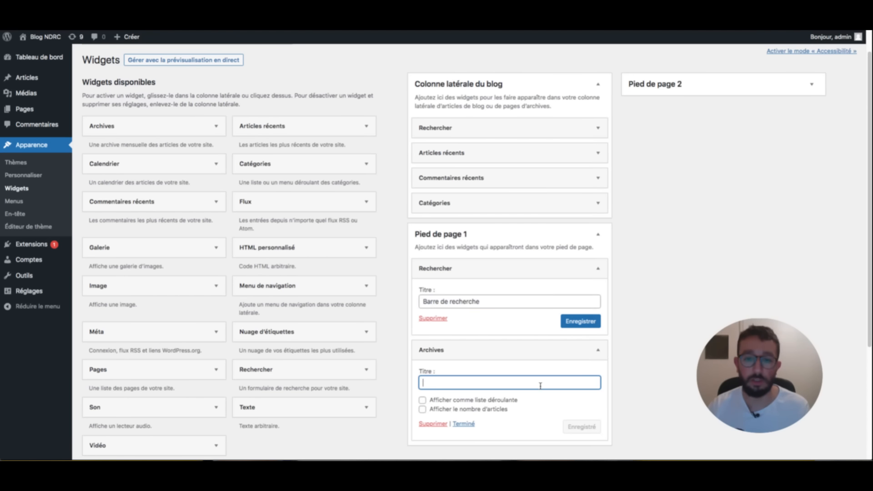
{"action": "type", "text": "Archives"}
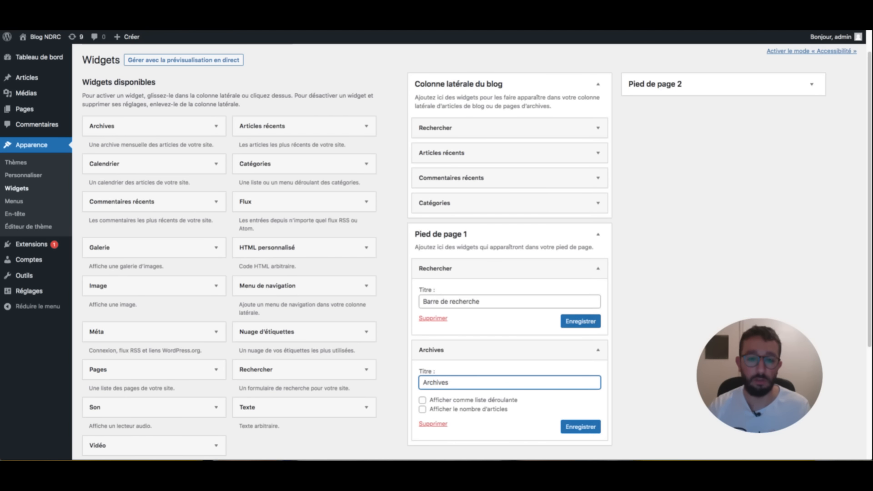
{"action": "type", "text": " de mon blog"}
{"action": "left_click", "coordinate": [580, 322]}
{"action": "left_click", "coordinate": [581, 425]}
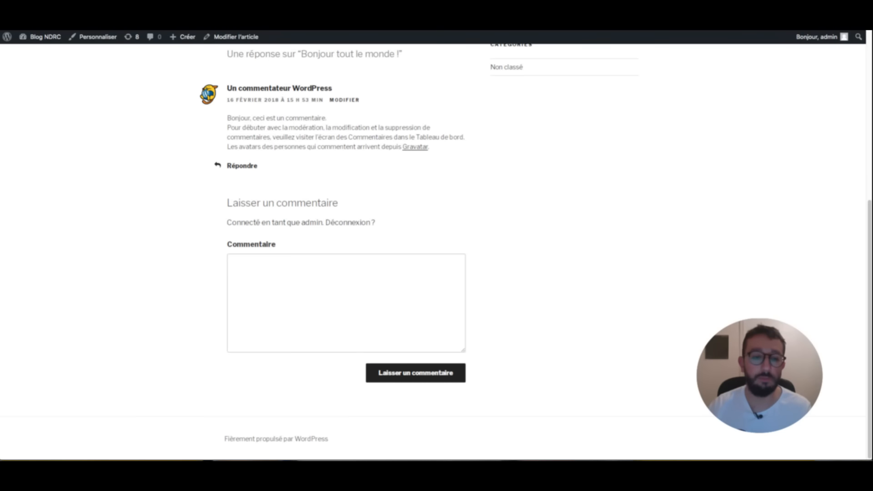
{"action": "scroll", "coordinate": [518, 172], "scroll_direction": "down", "scroll_amount": 3}
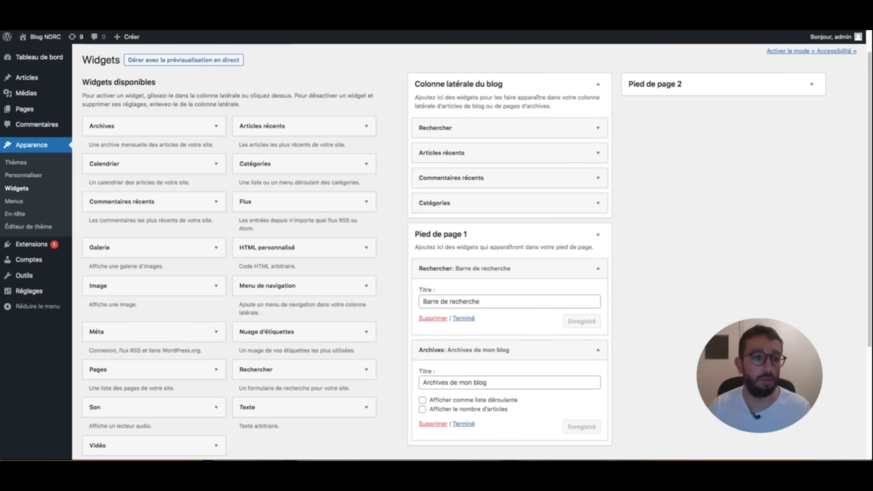
- Add Catégories to Pied de page 2, with Articles récents placed above it
{"action": "left_click", "coordinate": [676, 90]}
{"action": "left_click_drag", "start_coordinate": [282, 248], "coordinate": [252, 277]}
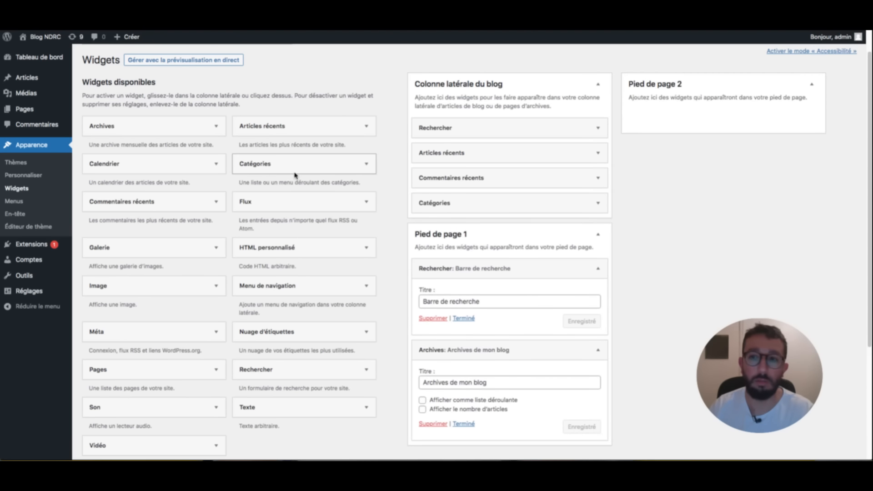
{"action": "left_click_drag", "start_coordinate": [261, 162], "coordinate": [712, 107]}
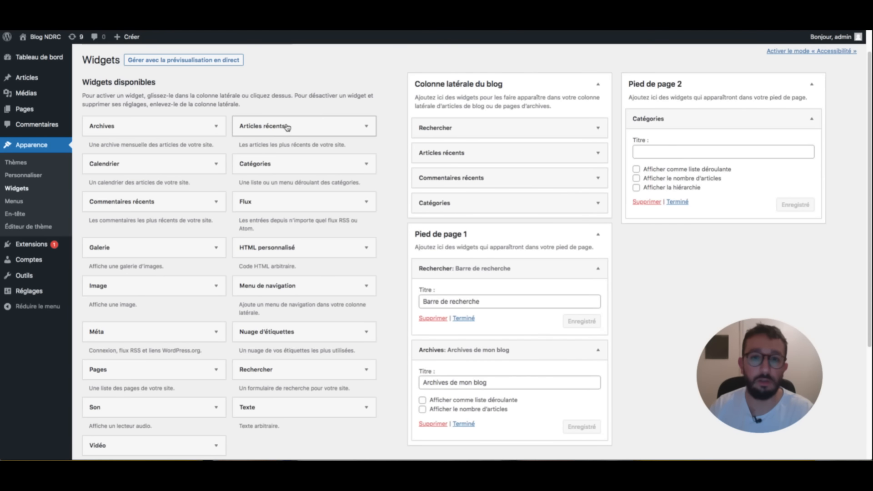
{"action": "left_click_drag", "start_coordinate": [288, 128], "coordinate": [730, 160]}
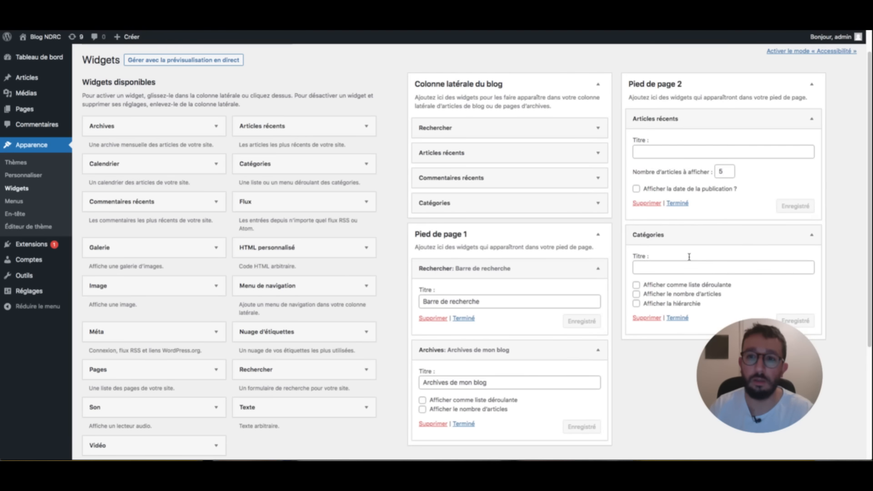
- Highlight the account-creation line in the skills checklist
{"action": "scroll", "coordinate": [654, 285], "scroll_direction": "down", "scroll_amount": 3}
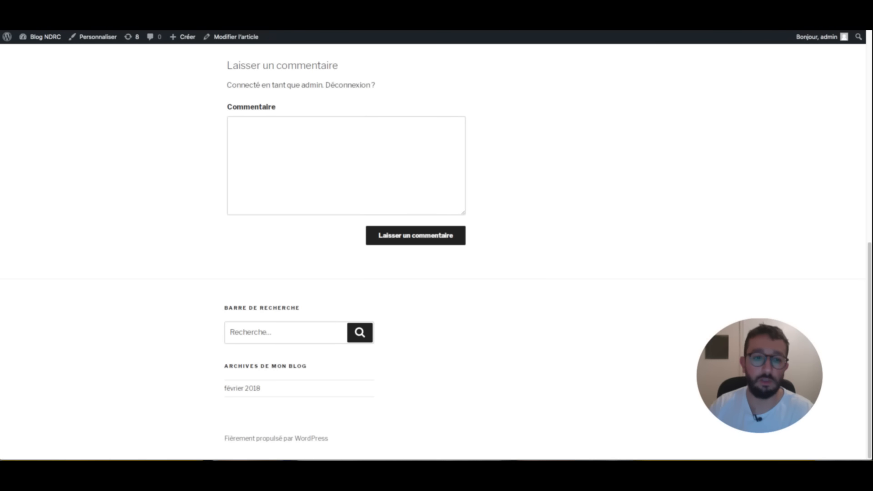
{"action": "scroll", "coordinate": [494, 136], "scroll_direction": "up", "scroll_amount": 1}
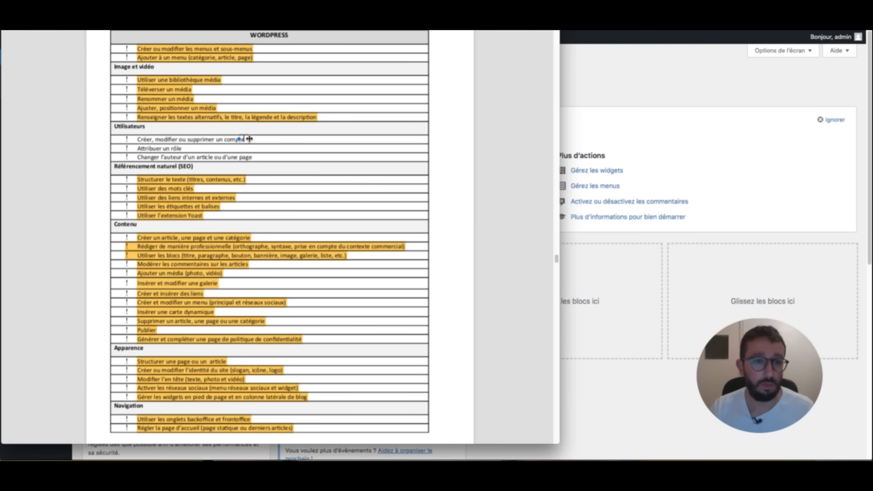
{"action": "left_click_drag", "start_coordinate": [250, 139], "coordinate": [137, 155]}
{"action": "key", "text": "ctrl+super+h"}
{"action": "key", "text": "ctrl+super+h"}
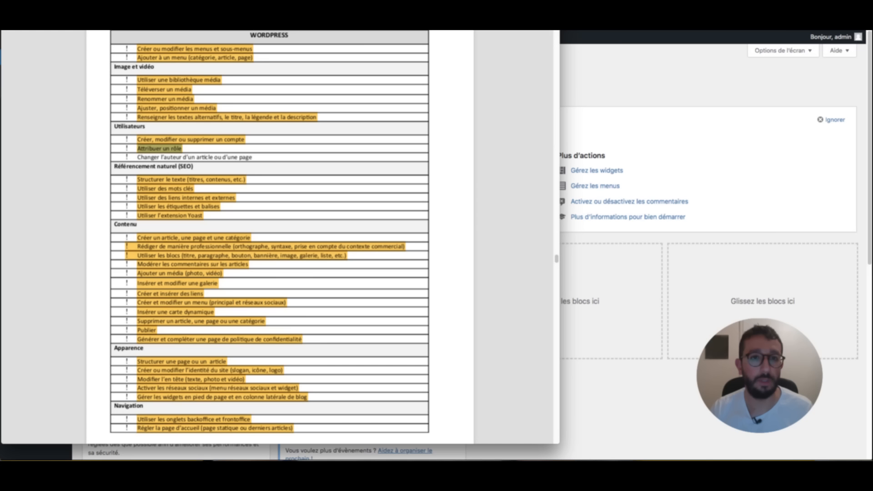
- Highlight the 'Changer l'auteur d'un article ou d'une page' checklist line
{"action": "left_click_drag", "start_coordinate": [253, 157], "coordinate": [136, 160]}
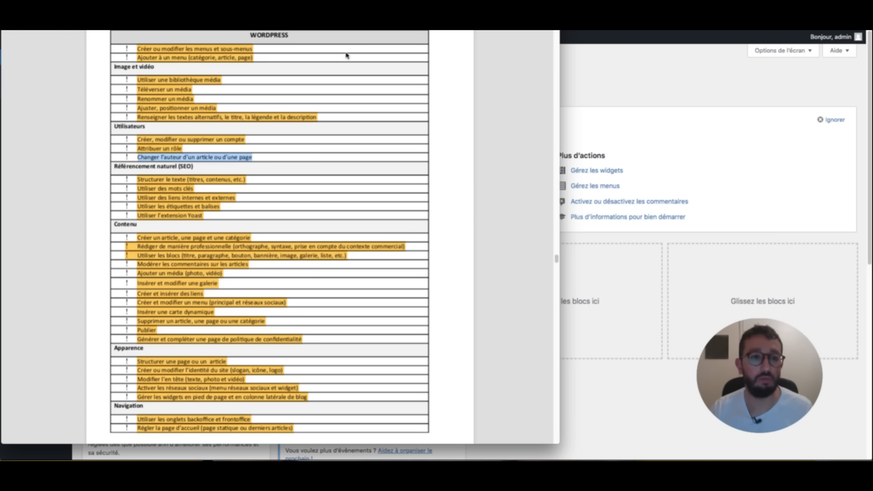
{"action": "key", "text": "ctrl+super+h"}
{"action": "key", "text": "super+Tab"}
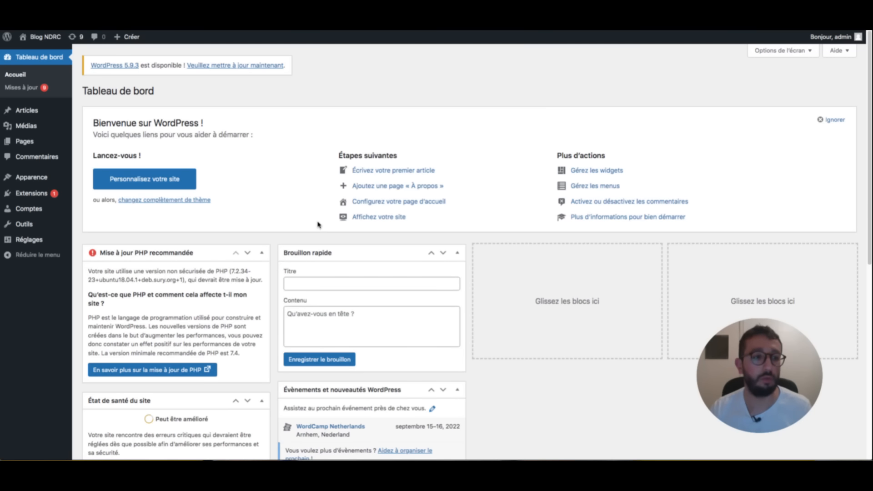
{"action": "key", "text": "super+Tab"}
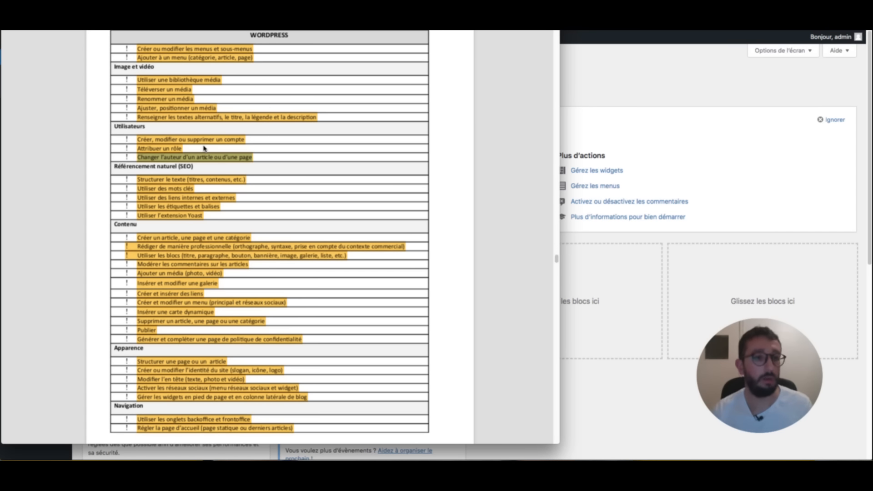
- Back in the dashboard, open Comptes > Ajouter to add a new user
{"action": "key", "text": "super+Tab"}
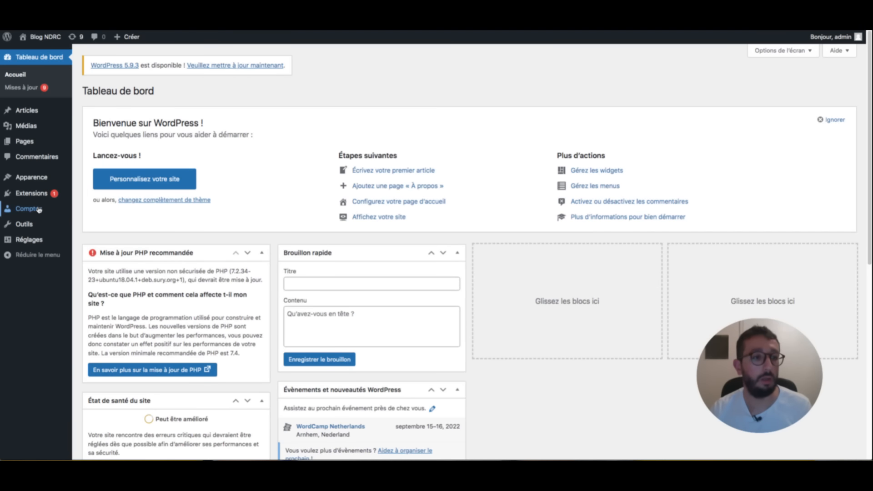
{"action": "mouse_move", "coordinate": [40, 210]}
{"action": "left_click", "coordinate": [91, 223]}
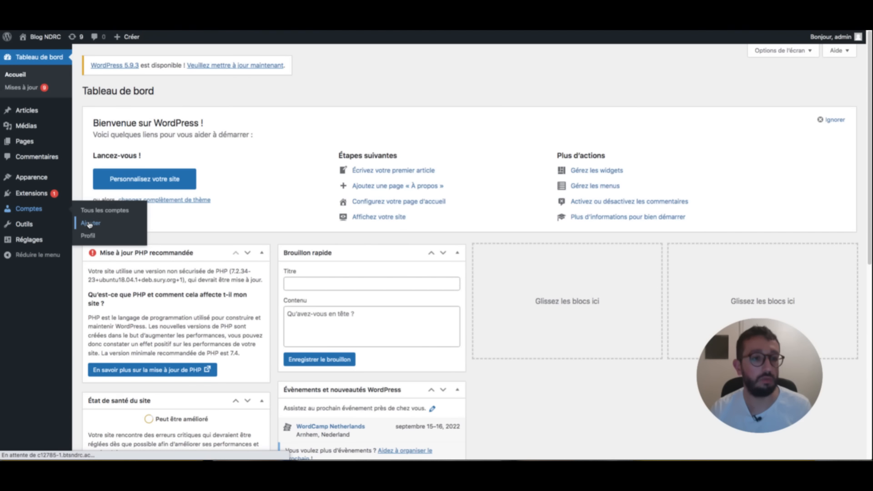
- Enter the new account's username and e-mail, and replace the generated password with a simple one
{"action": "left_click", "coordinate": [192, 132]}
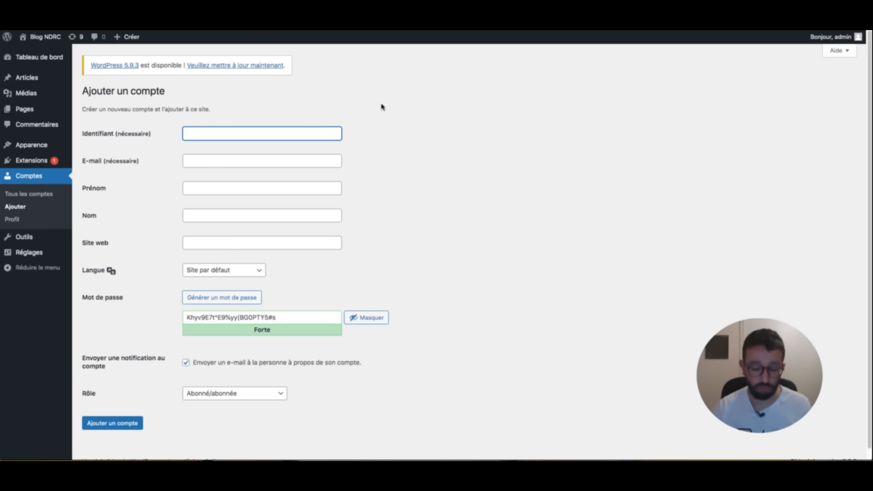
{"action": "type", "text": "abbé pierre"}
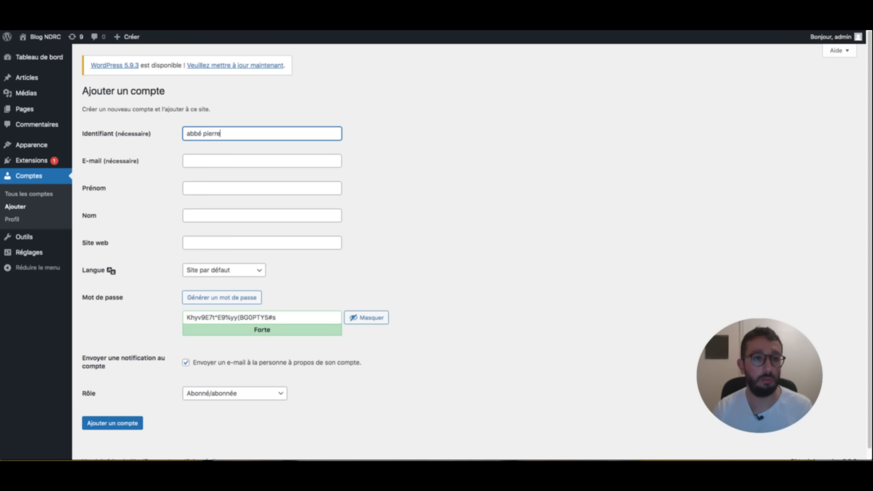
{"action": "key", "text": "Tab"}
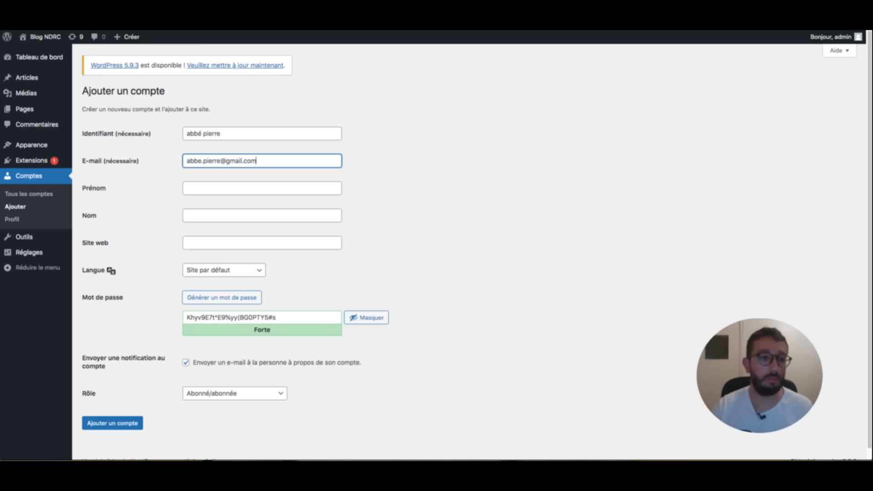
{"action": "triple_click", "coordinate": [312, 318]}
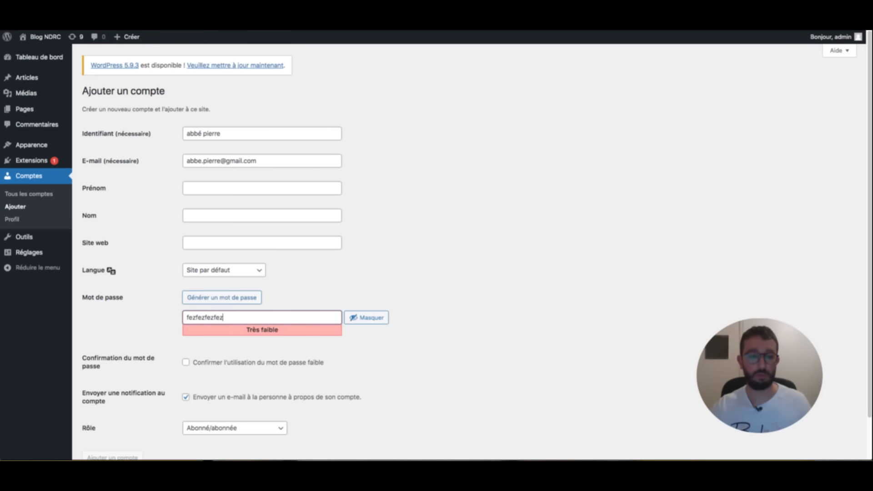
- Look through the Rôle options, then switch to the WordPress.org user roles documentation
{"action": "scroll", "coordinate": [235, 383], "scroll_direction": "down", "scroll_amount": 2}
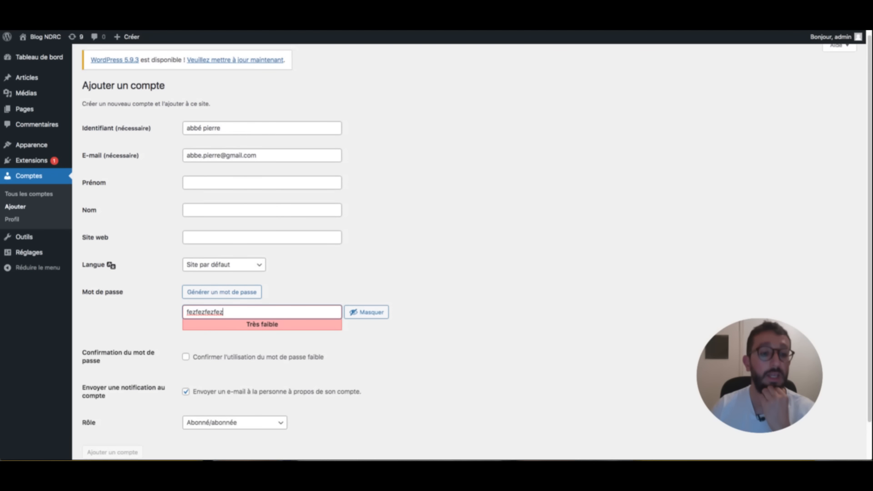
{"action": "left_click", "coordinate": [234, 383]}
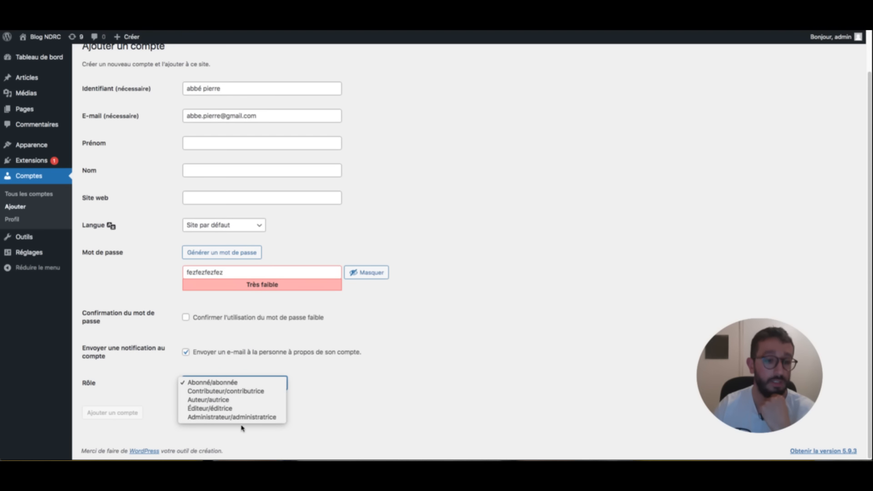
{"action": "left_click", "coordinate": [339, 405]}
{"action": "left_click", "coordinate": [132, 23]}
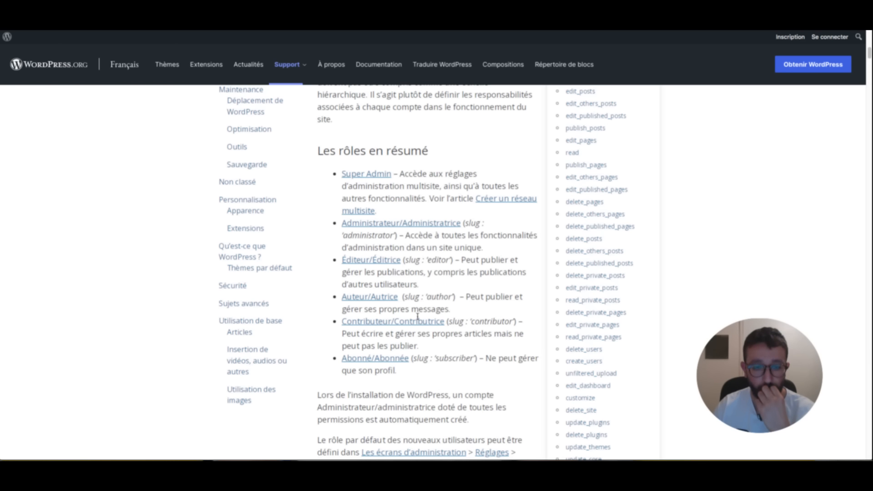
{"action": "left_click_drag", "start_coordinate": [487, 249], "coordinate": [405, 237]}
{"action": "left_click_drag", "start_coordinate": [461, 261], "coordinate": [468, 283]}
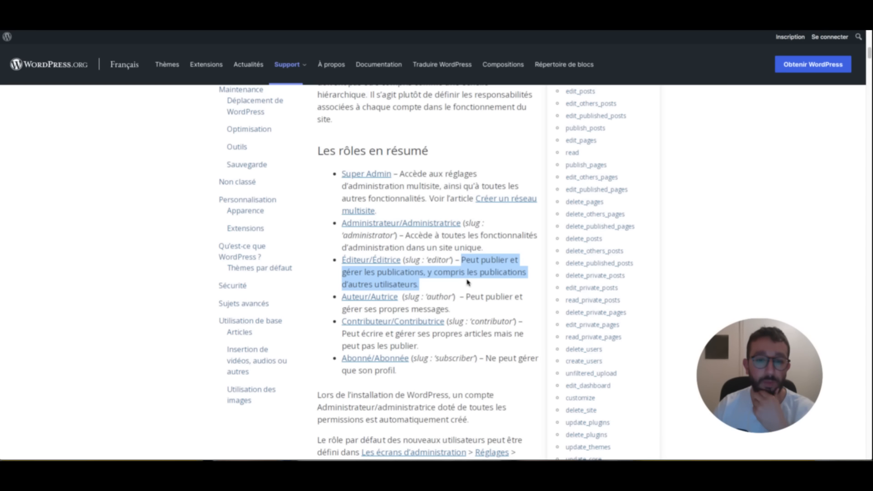
{"action": "left_click_drag", "start_coordinate": [465, 297], "coordinate": [474, 311]}
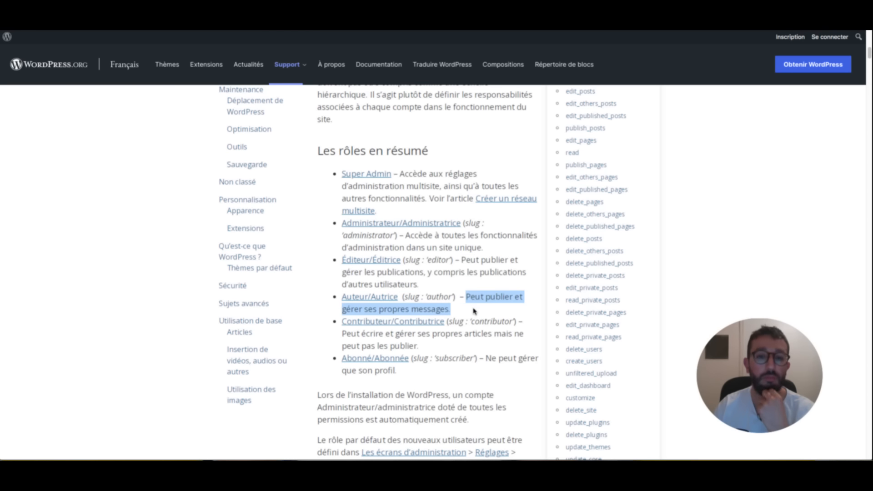
{"action": "left_click_drag", "start_coordinate": [431, 347], "coordinate": [342, 335]}
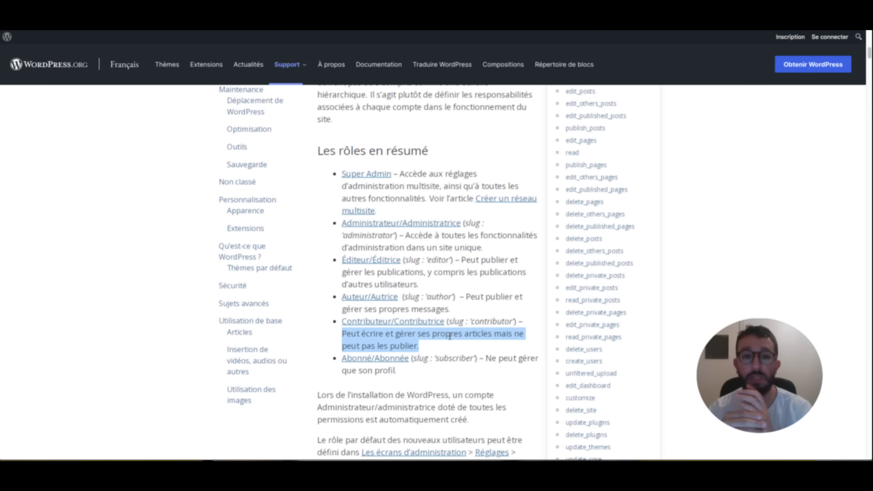
{"action": "left_click_drag", "start_coordinate": [485, 360], "coordinate": [483, 375]}
{"action": "left_click", "coordinate": [483, 375]}
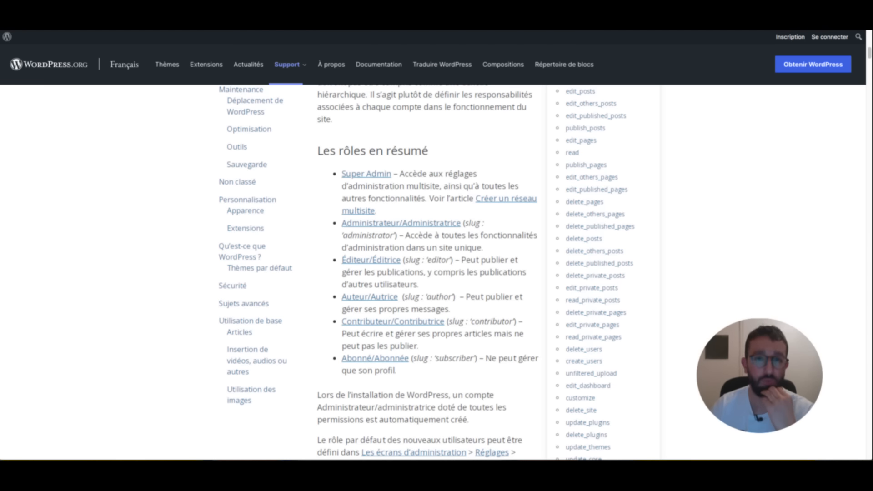
{"action": "left_click", "coordinate": [397, 14]}
- Choose the Éditeur/éditrice role, strengthen the password, and submit the new account
{"action": "left_click", "coordinate": [226, 383]}
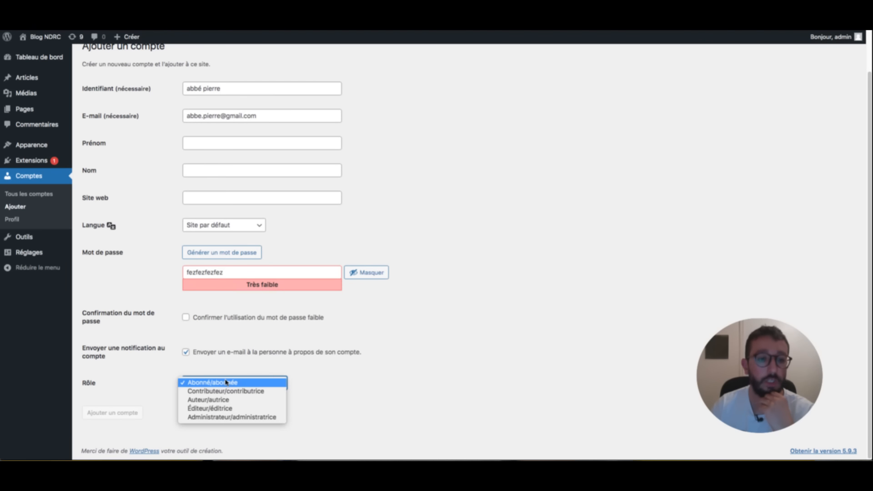
{"action": "left_click", "coordinate": [228, 409]}
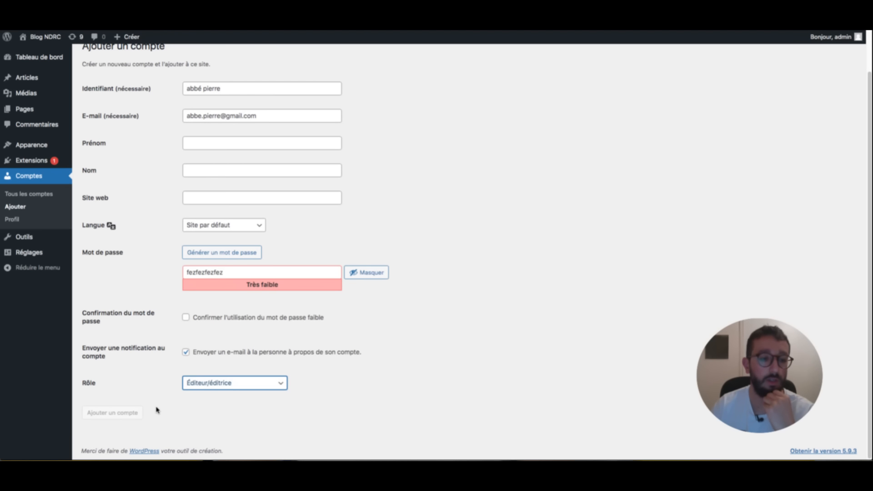
{"action": "left_click", "coordinate": [248, 272]}
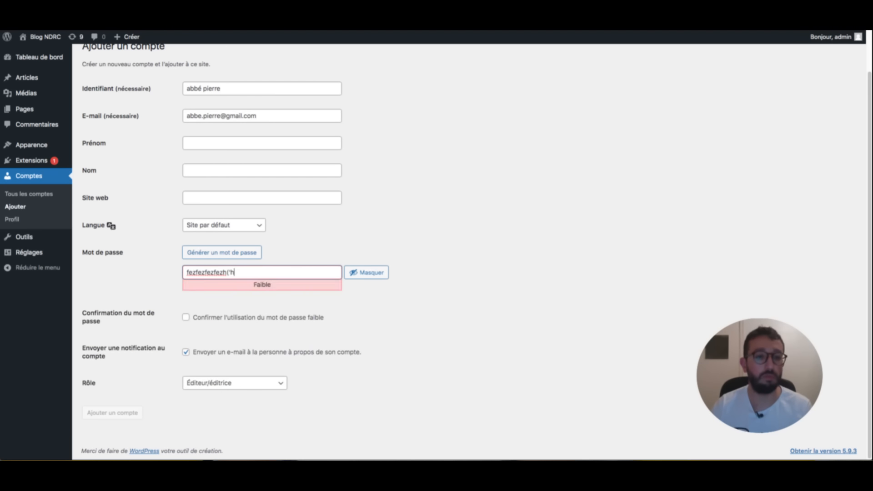
{"action": "left_click", "coordinate": [114, 414]}
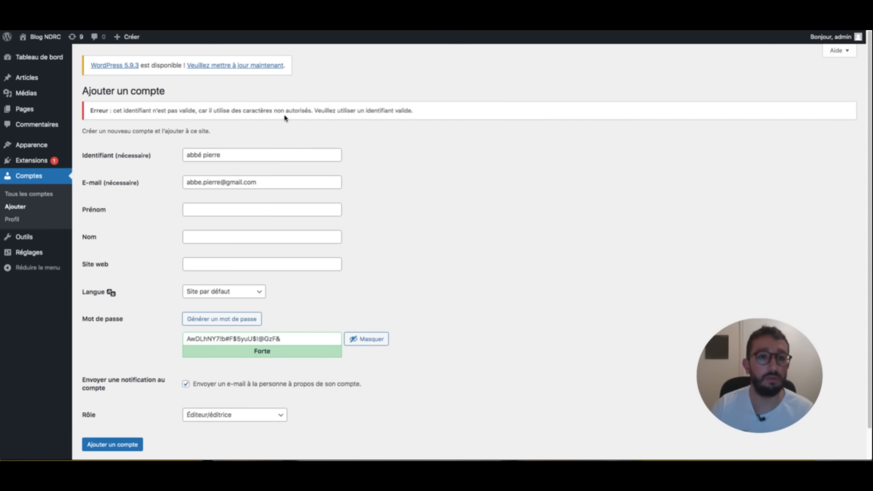
- Fix the rejected username to remove the accent and space, create the account, and decline saving the password
{"action": "left_click", "coordinate": [206, 155]}
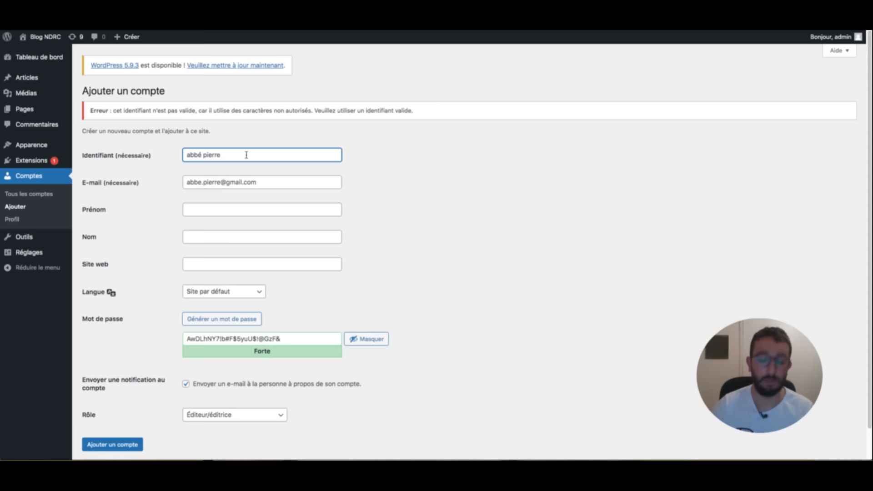
{"action": "key", "text": "BackSpace"}
{"action": "key", "text": "BackSpace"}
{"action": "type", "text": "e."}
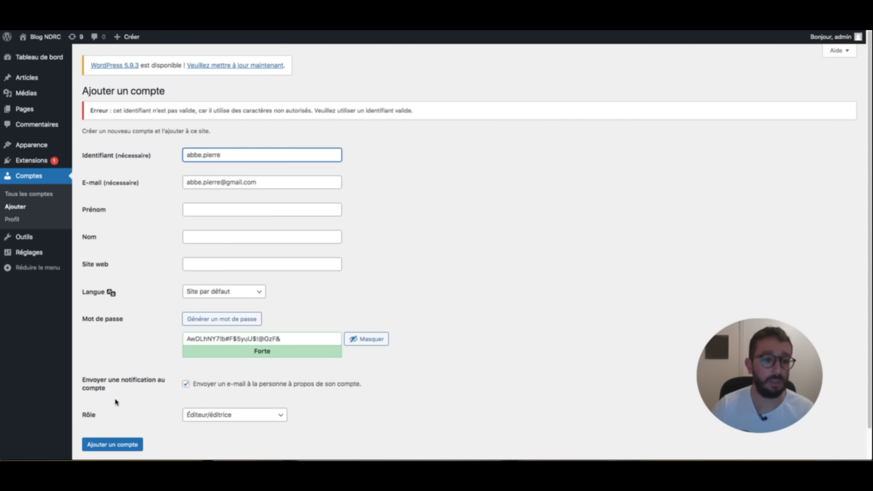
{"action": "left_click", "coordinate": [126, 444]}
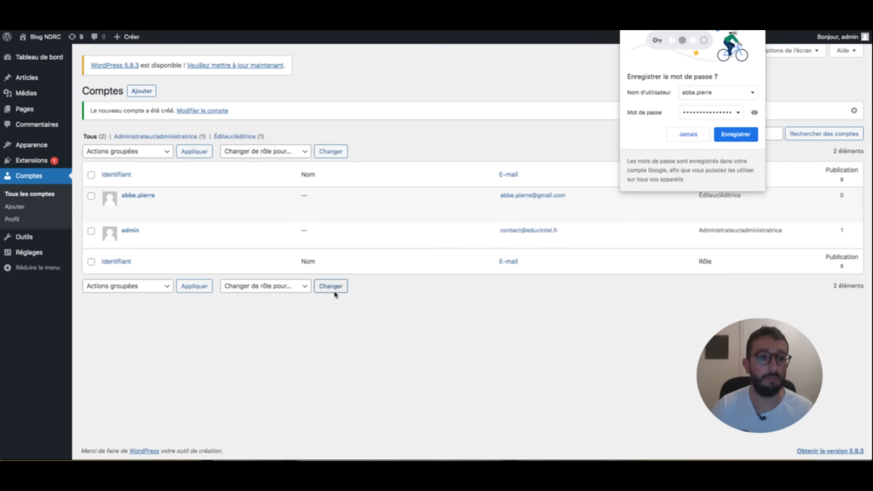
{"action": "left_click", "coordinate": [757, 23]}
{"action": "mouse_move", "coordinate": [296, 199]}
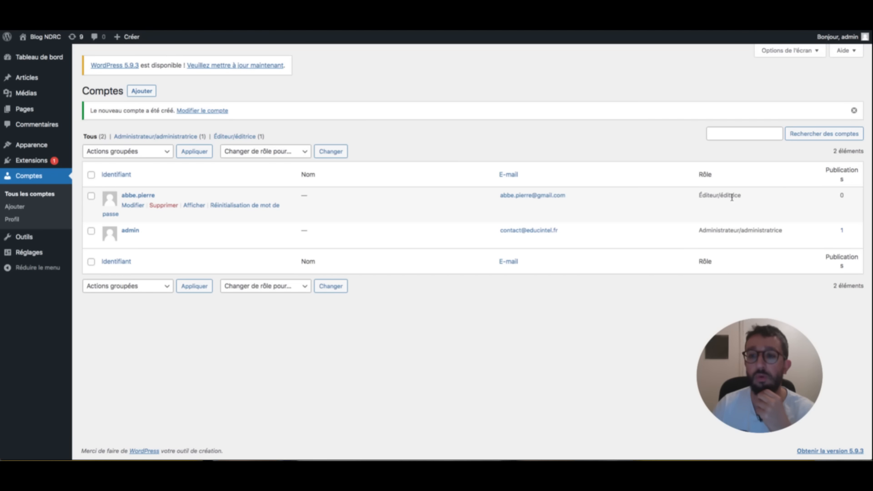
- Open the 'Bonjour tout le monde !' article in the block editor, dismissing the welcome dialog
{"action": "left_click", "coordinate": [26, 77]}
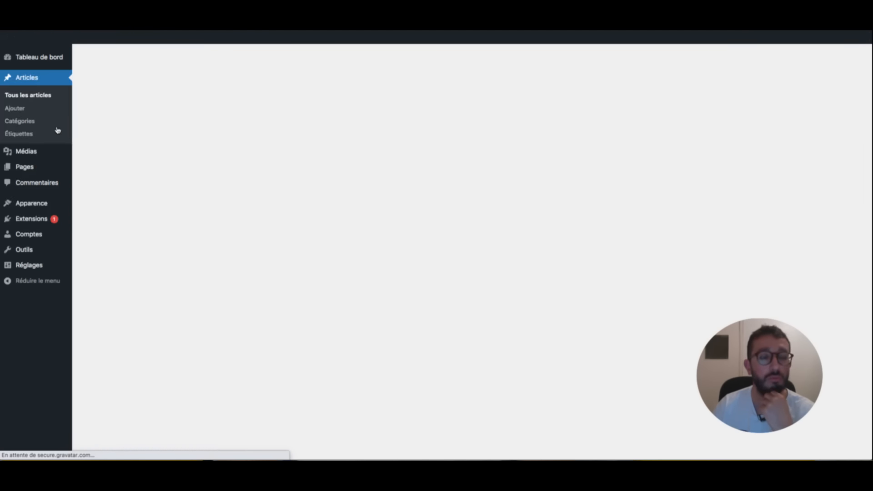
{"action": "mouse_move", "coordinate": [273, 176]}
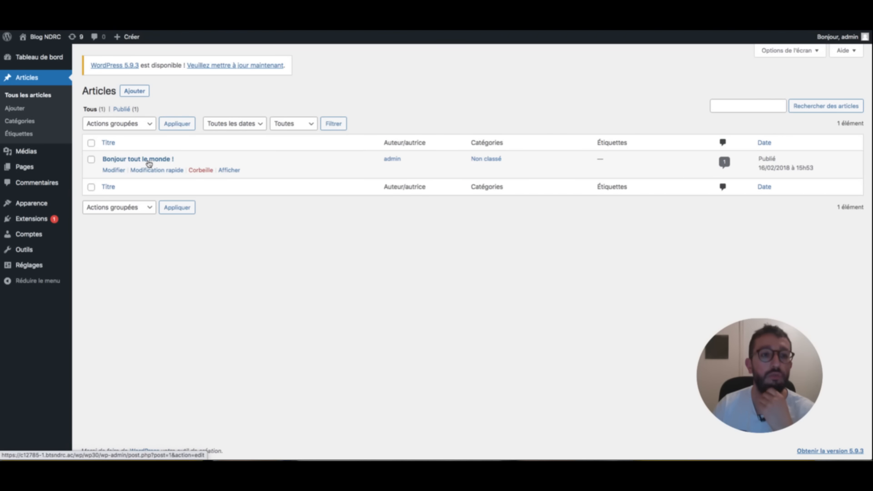
{"action": "left_click", "coordinate": [114, 171]}
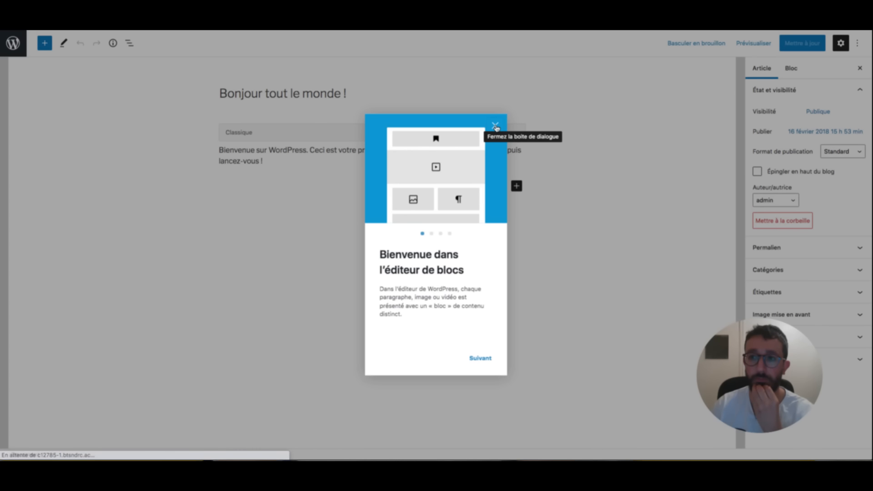
{"action": "left_click", "coordinate": [496, 125]}
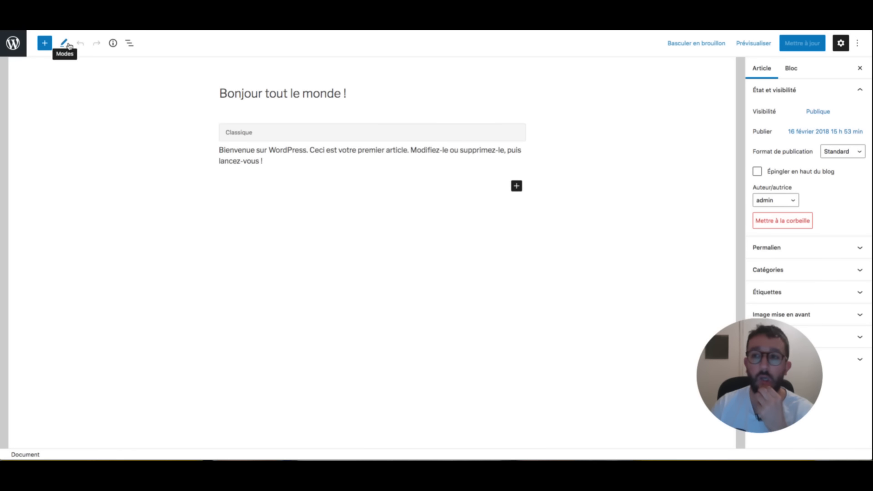
{"action": "left_click", "coordinate": [791, 69]}
{"action": "left_click", "coordinate": [762, 69]}
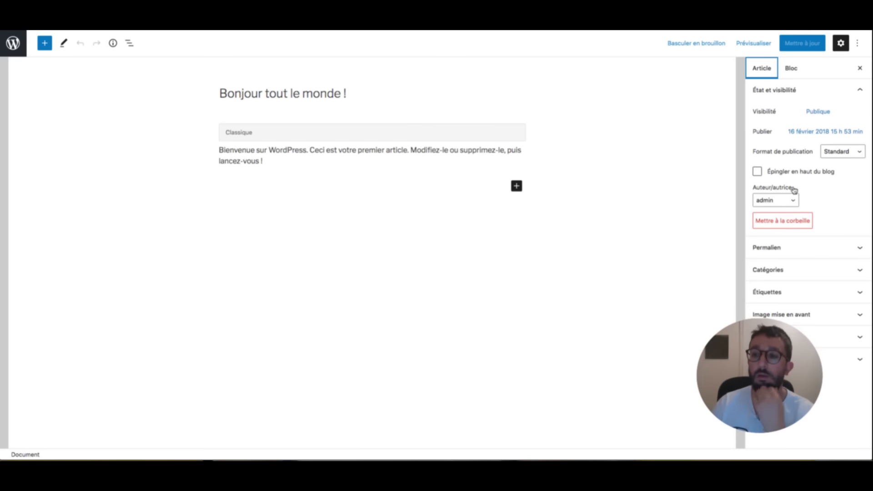
- Set the new editor account as author, update the article, and clear a checklist highlight
{"action": "left_click", "coordinate": [775, 200]}
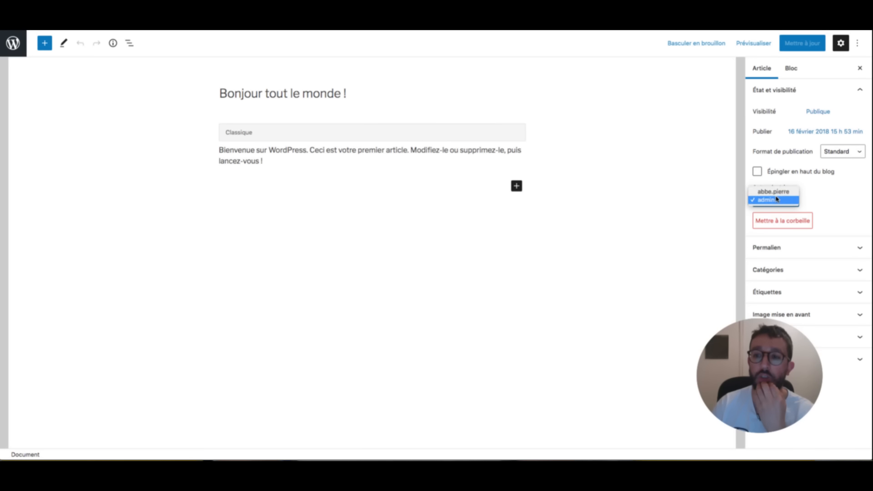
{"action": "left_click", "coordinate": [778, 192]}
{"action": "left_click", "coordinate": [797, 43]}
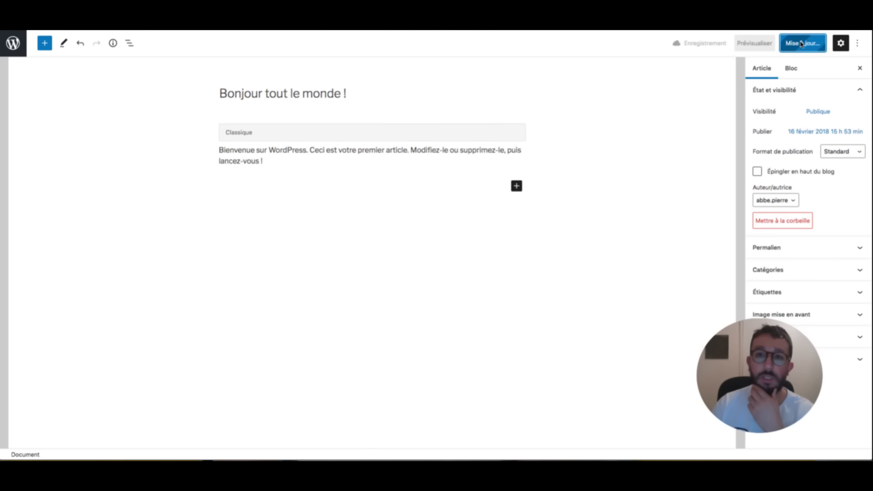
{"action": "left_click", "coordinate": [13, 43]}
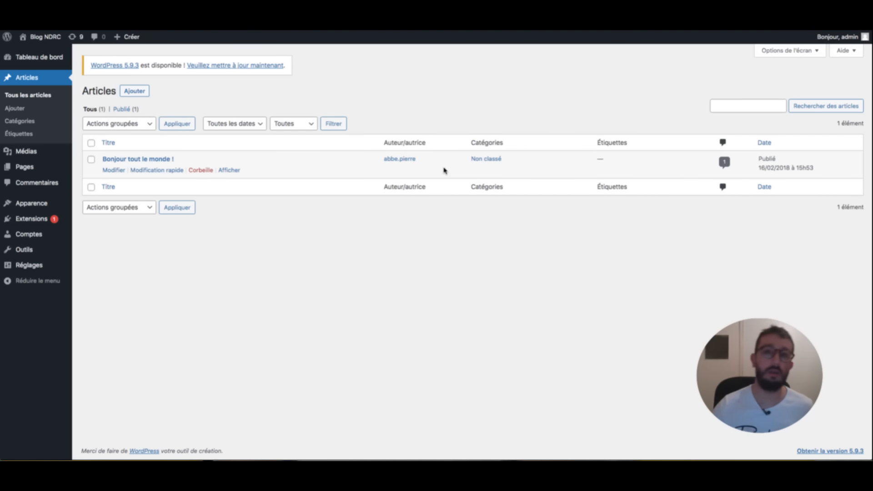
{"action": "key", "text": "super+Tab"}
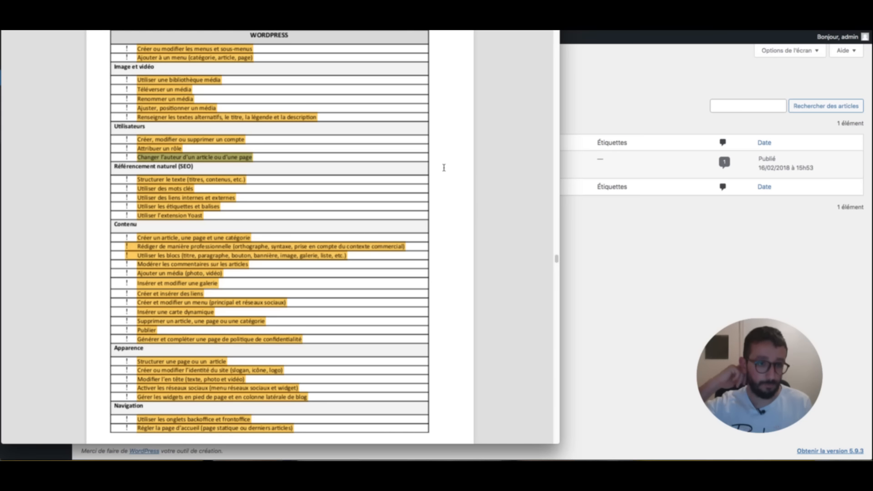
{"action": "left_click", "coordinate": [444, 167]}
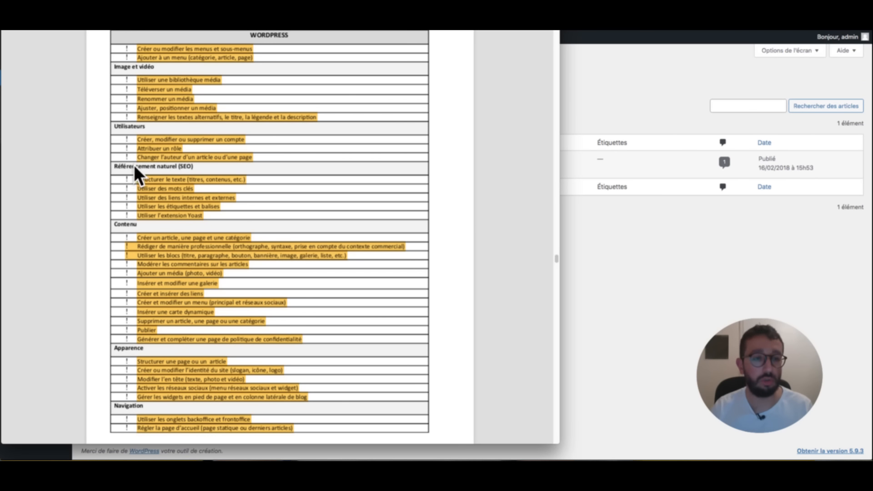